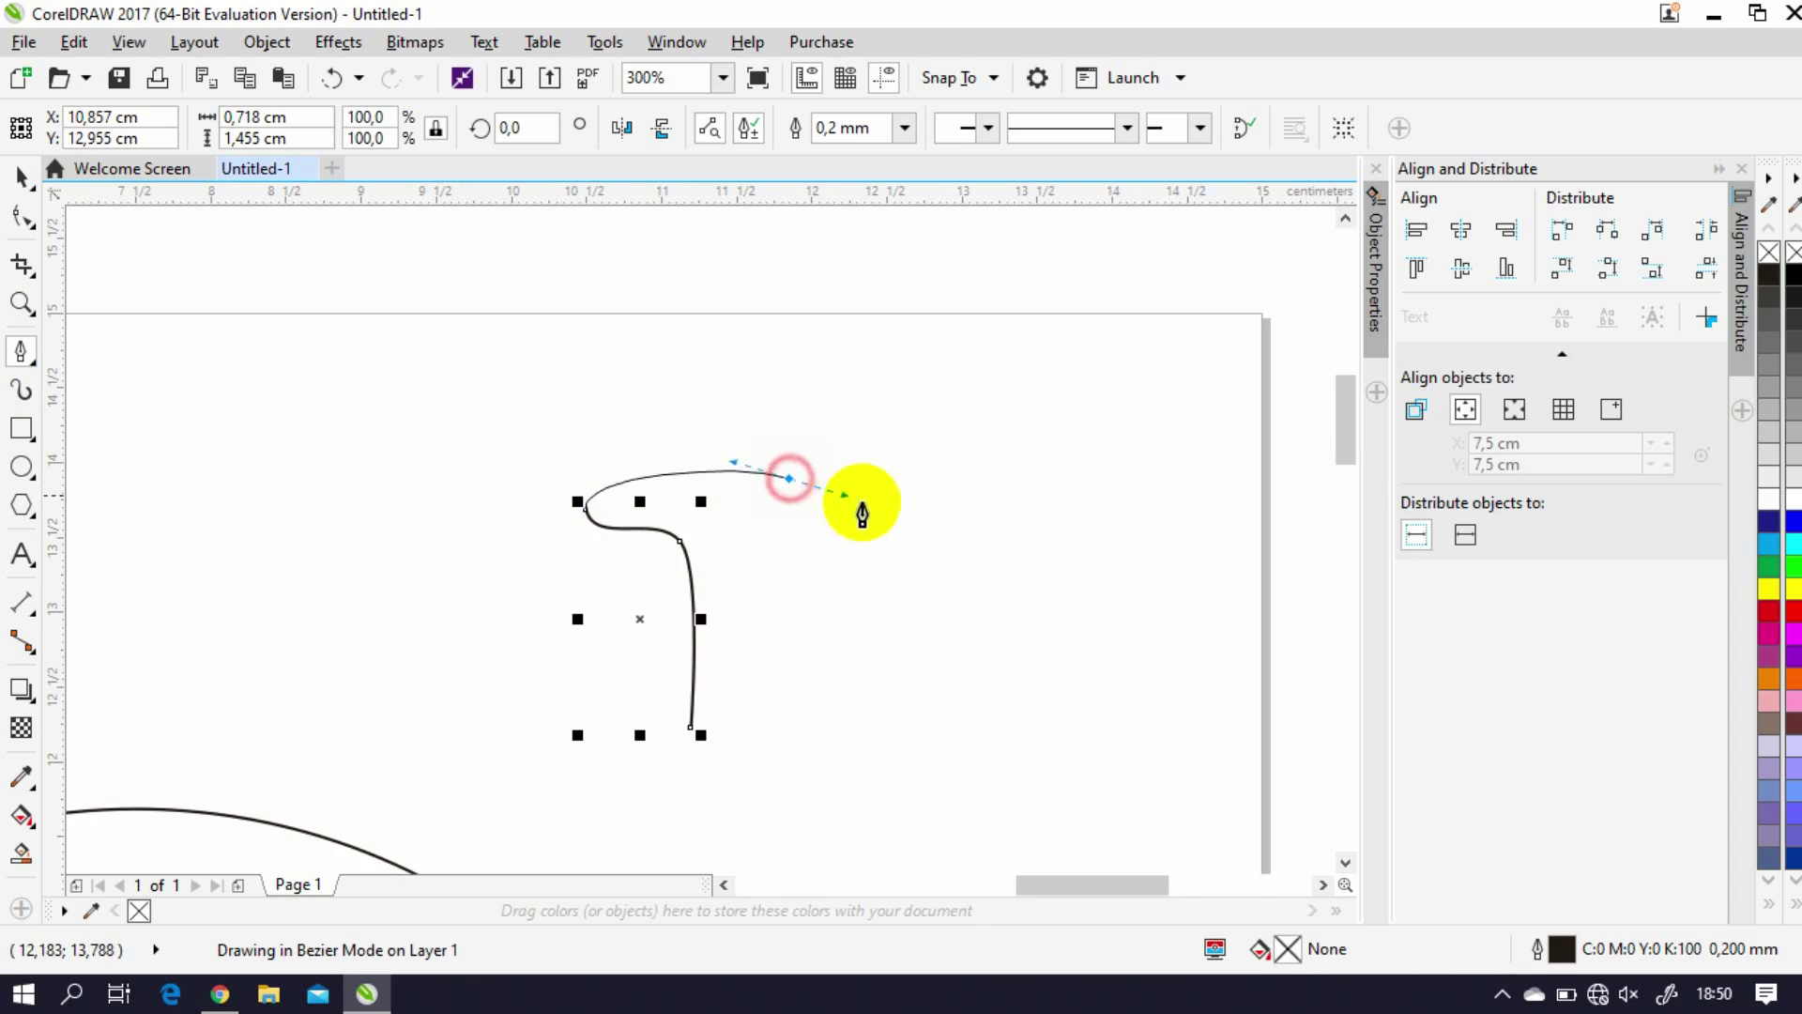
# Step: Draw the final curve of the mushroom spike outline above the circle and close it
pyautogui.moveTo(741, 623); pyautogui.dragTo(779, 740)
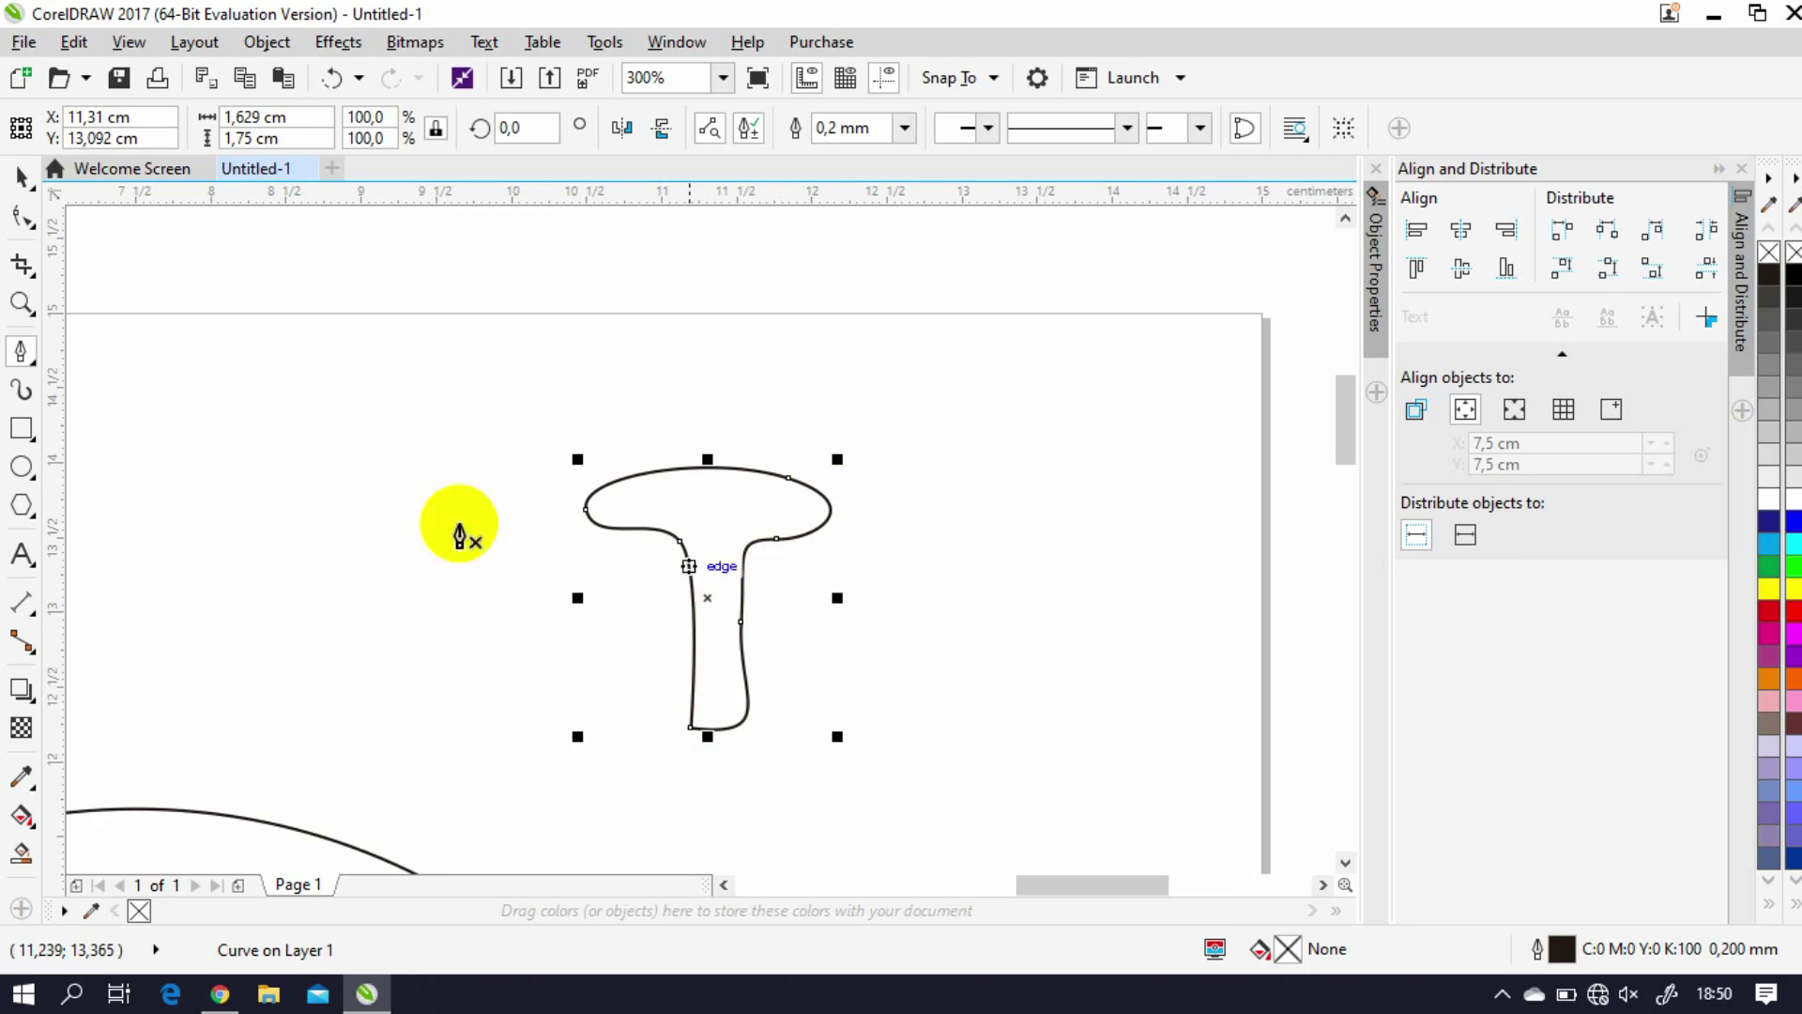
pyautogui.click(21, 177)
pyautogui.scroll(-2, 911, 350)
pyautogui.click(1019, 458)
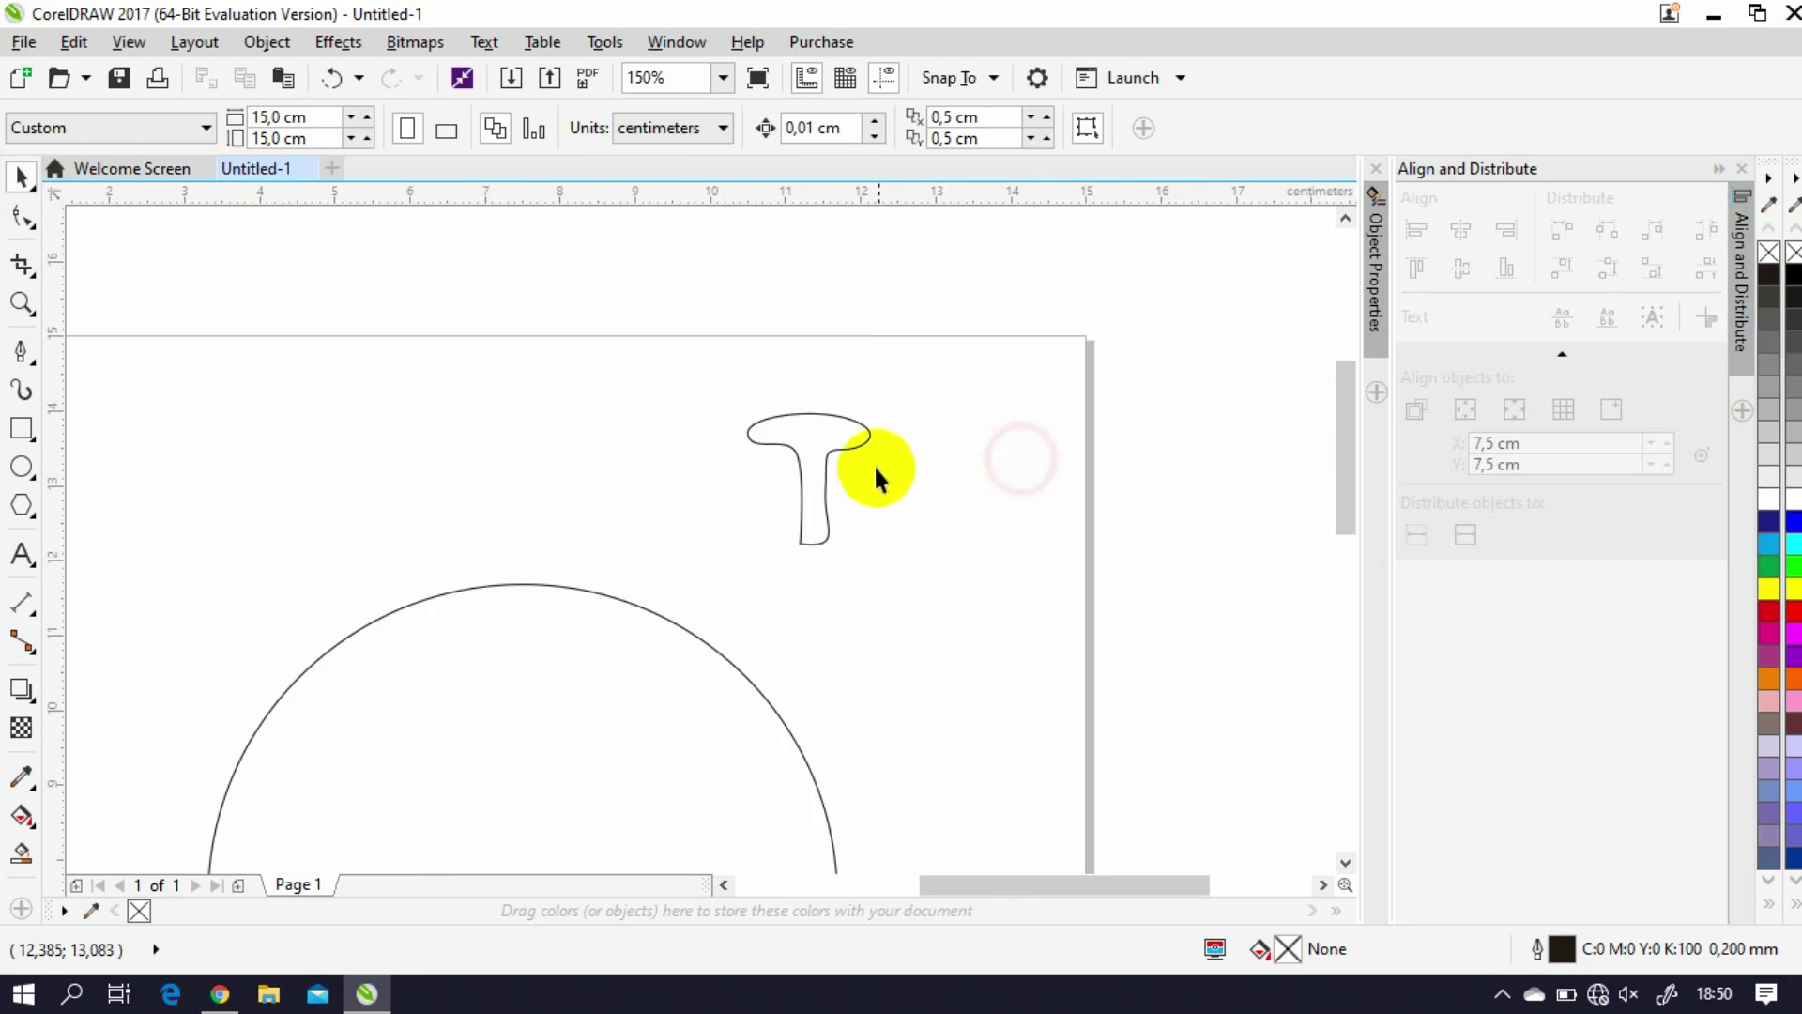
# Step: Move the spike onto the circle's top, then reshape its cap underside and stem nodes
pyautogui.moveTo(854, 441); pyautogui.dragTo(535, 500)
pyautogui.scroll(4, 450, 547)
pyautogui.click(14, 215)
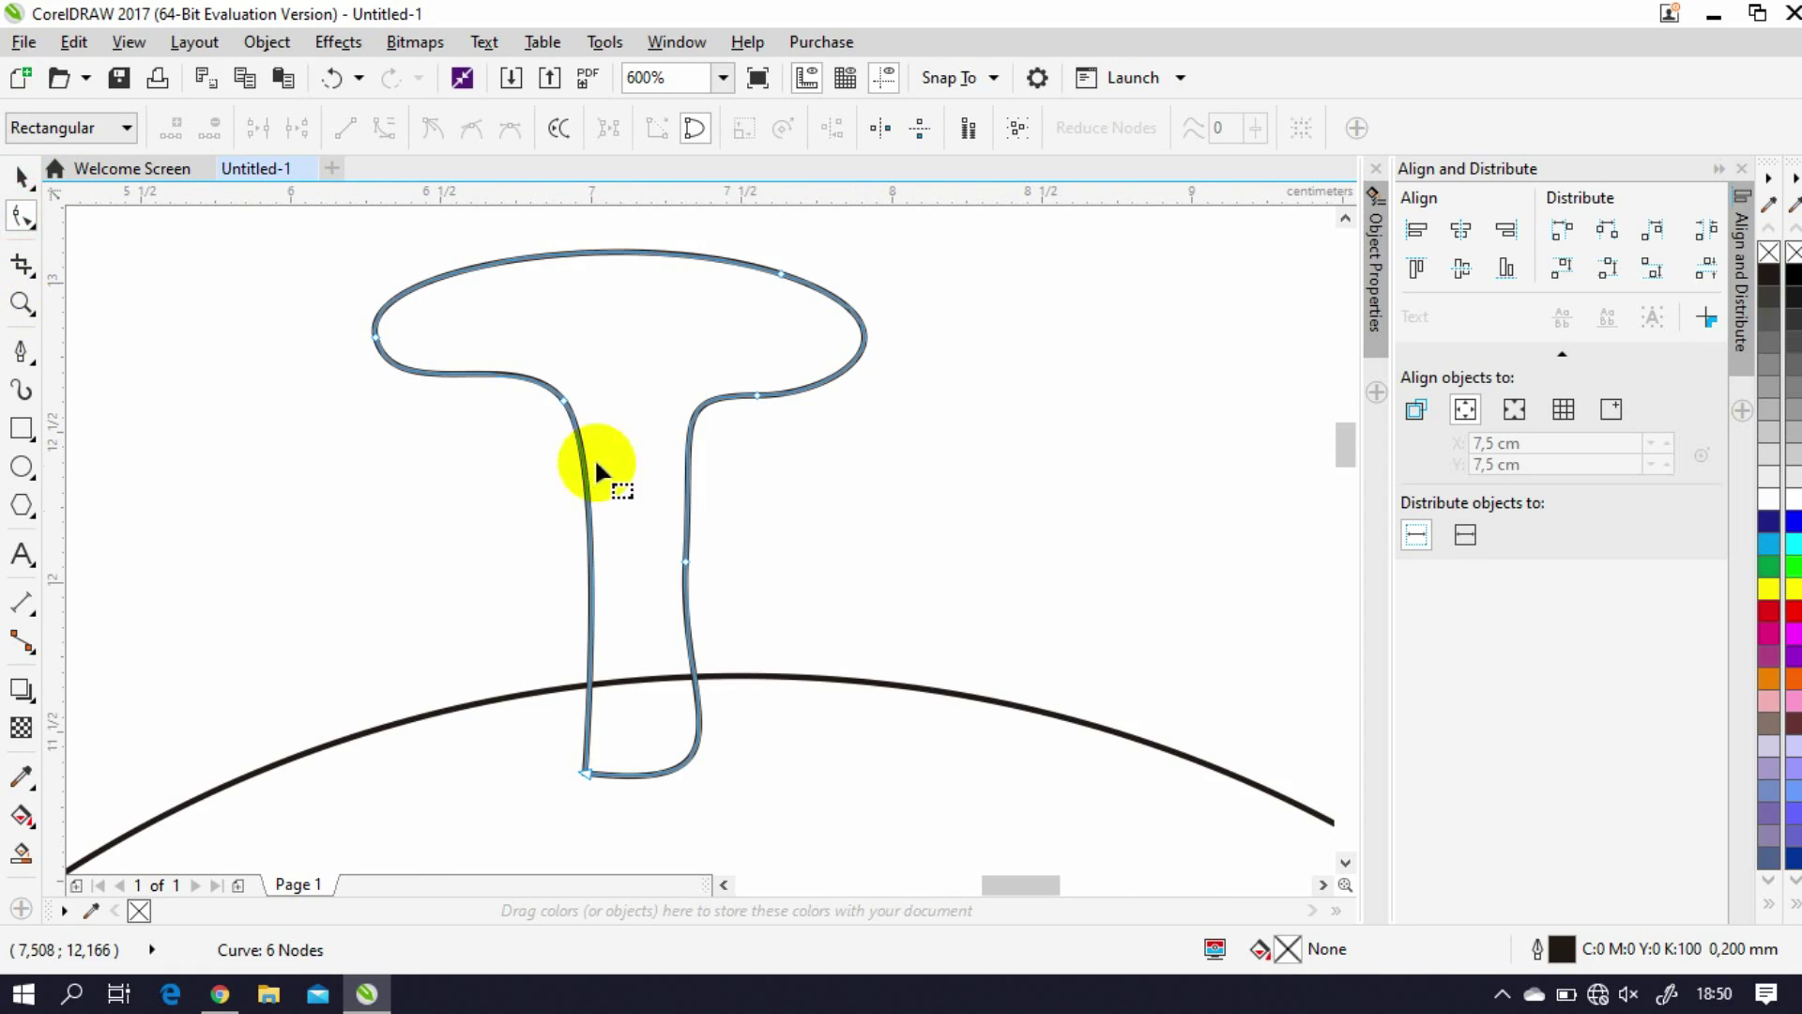
pyautogui.moveTo(751, 394); pyautogui.dragTo(793, 381)
pyautogui.moveTo(682, 563); pyautogui.dragTo(684, 604)
pyautogui.click(773, 591)
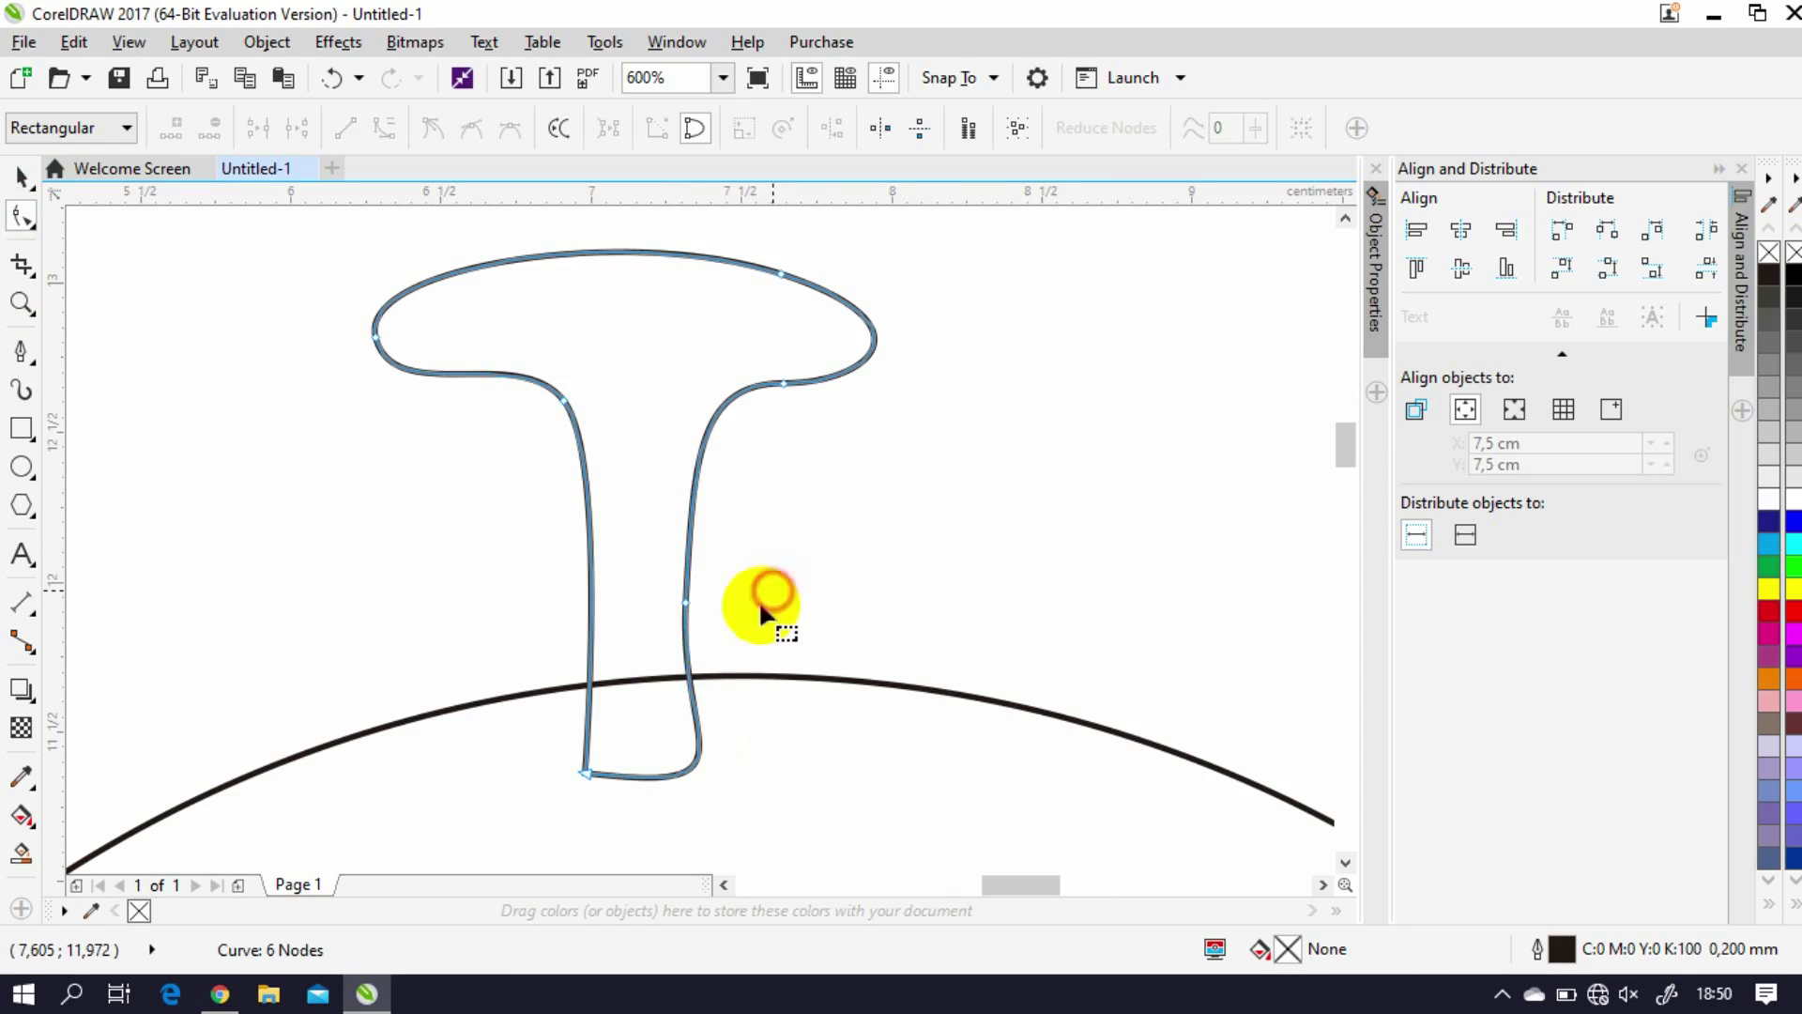
pyautogui.click(21, 176)
# Step: Select the spike sitting on top of the circle
pyautogui.scroll(-1, 631, 285)
pyautogui.click(1002, 427)
pyautogui.click(670, 413)
pyautogui.scroll(-1, 704, 475)
pyautogui.click(822, 394)
pyautogui.scroll(-1, 759, 385)
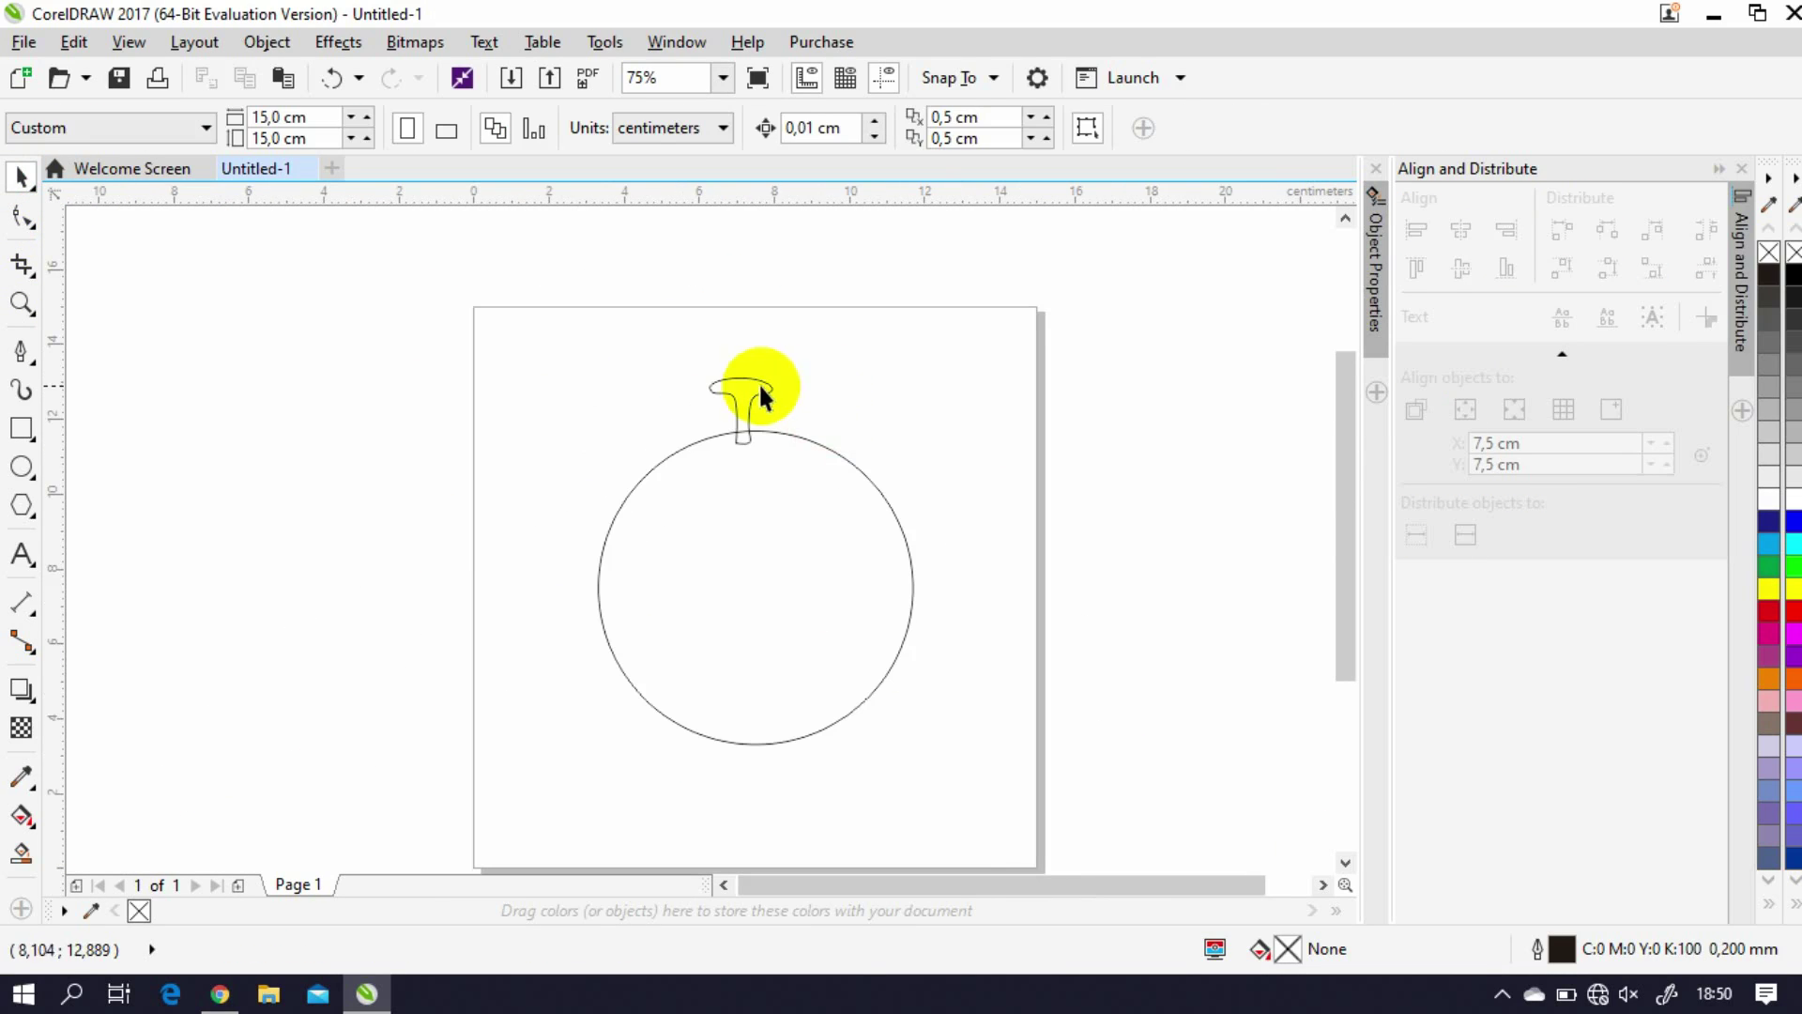
pyautogui.click(756, 381)
pyautogui.scroll(1, 775, 381)
pyautogui.click(889, 399)
pyautogui.click(773, 390)
# Step: Enlarge the top spike to 116.9% and recentre it on the circle
pyautogui.moveTo(794, 376); pyautogui.dragTo(816, 354)
pyautogui.scroll(1, 841, 486)
pyautogui.moveTo(612, 325); pyautogui.dragTo(732, 344)
pyautogui.scroll(-1, 587, 313)
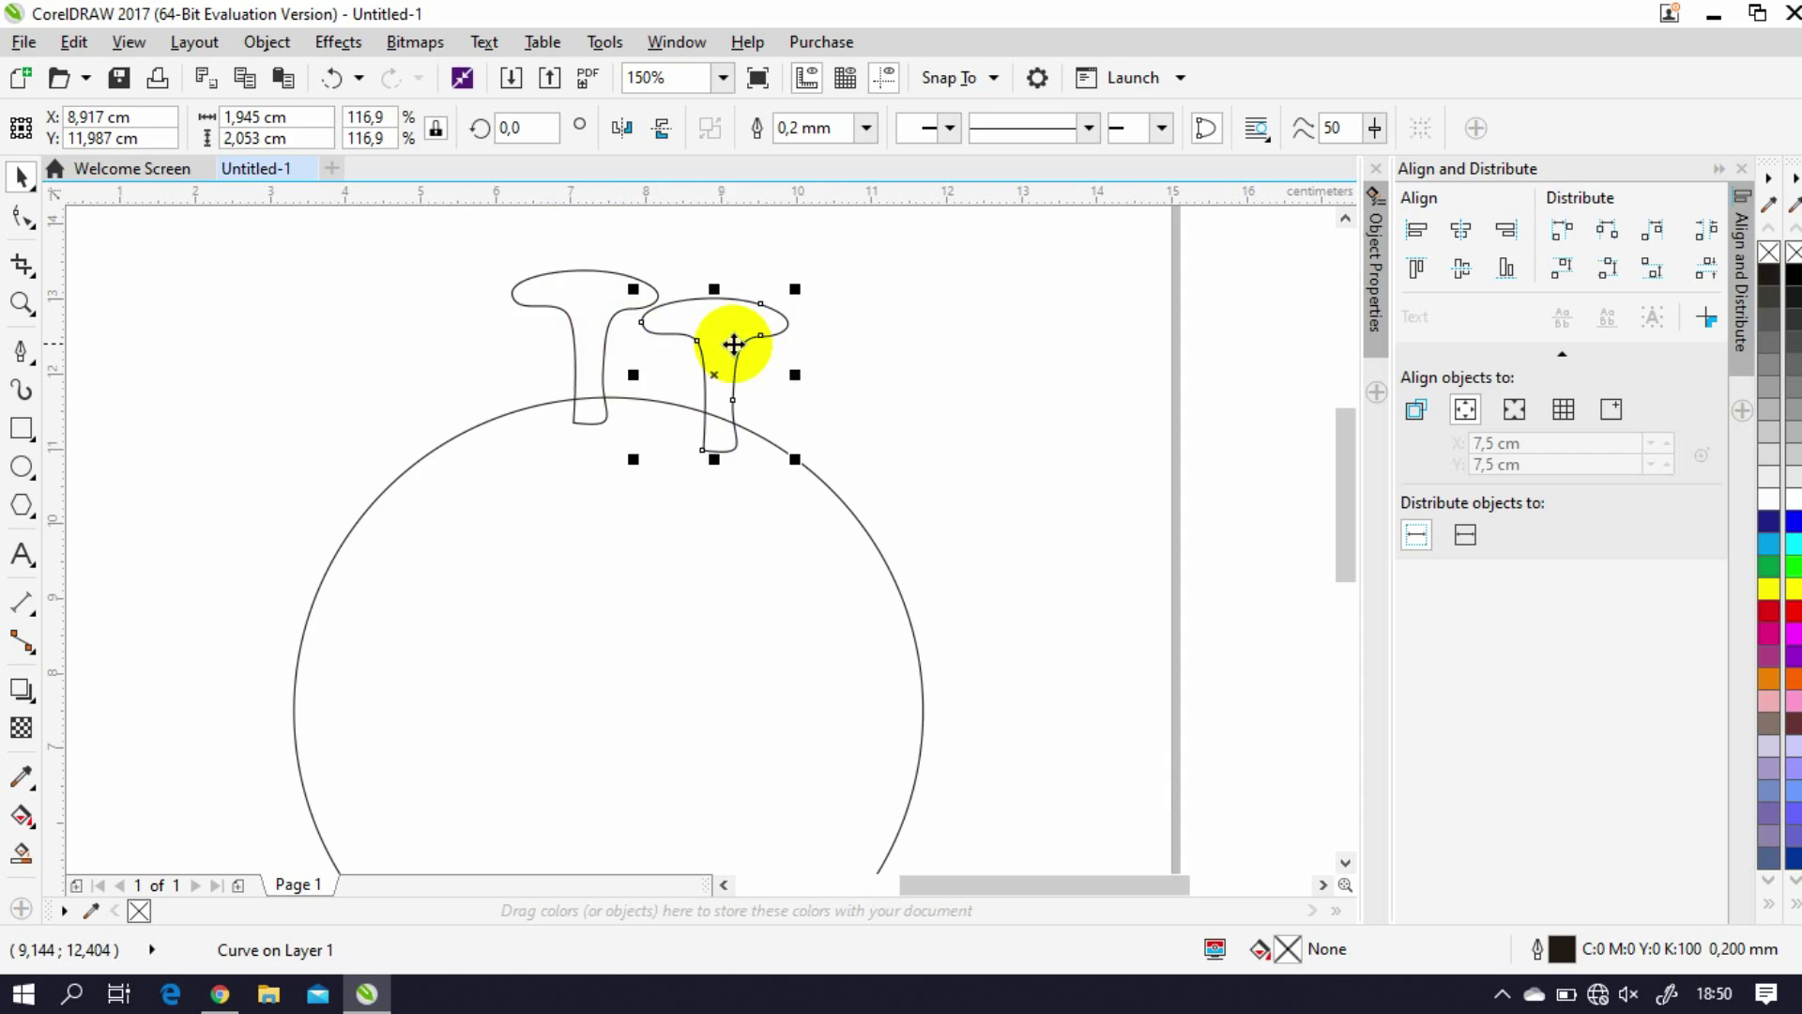
pyautogui.scroll(1, 801, 354)
# Step: Make a smaller spike copy tilted to 330° on the circle's upper right
pyautogui.moveTo(850, 297); pyautogui.dragTo(637, 368)
pyautogui.click(636, 368)
pyautogui.moveTo(747, 336); pyautogui.dragTo(825, 414)
pyautogui.click(853, 426)
pyautogui.click(676, 417)
pyautogui.scroll(-2, 699, 333)
pyautogui.click(868, 353)
pyautogui.click(692, 382)
# Step: Copy the top spike to the lower right, rotate it to 313.8°, and place it on the circle's edge
pyautogui.click(533, 319)
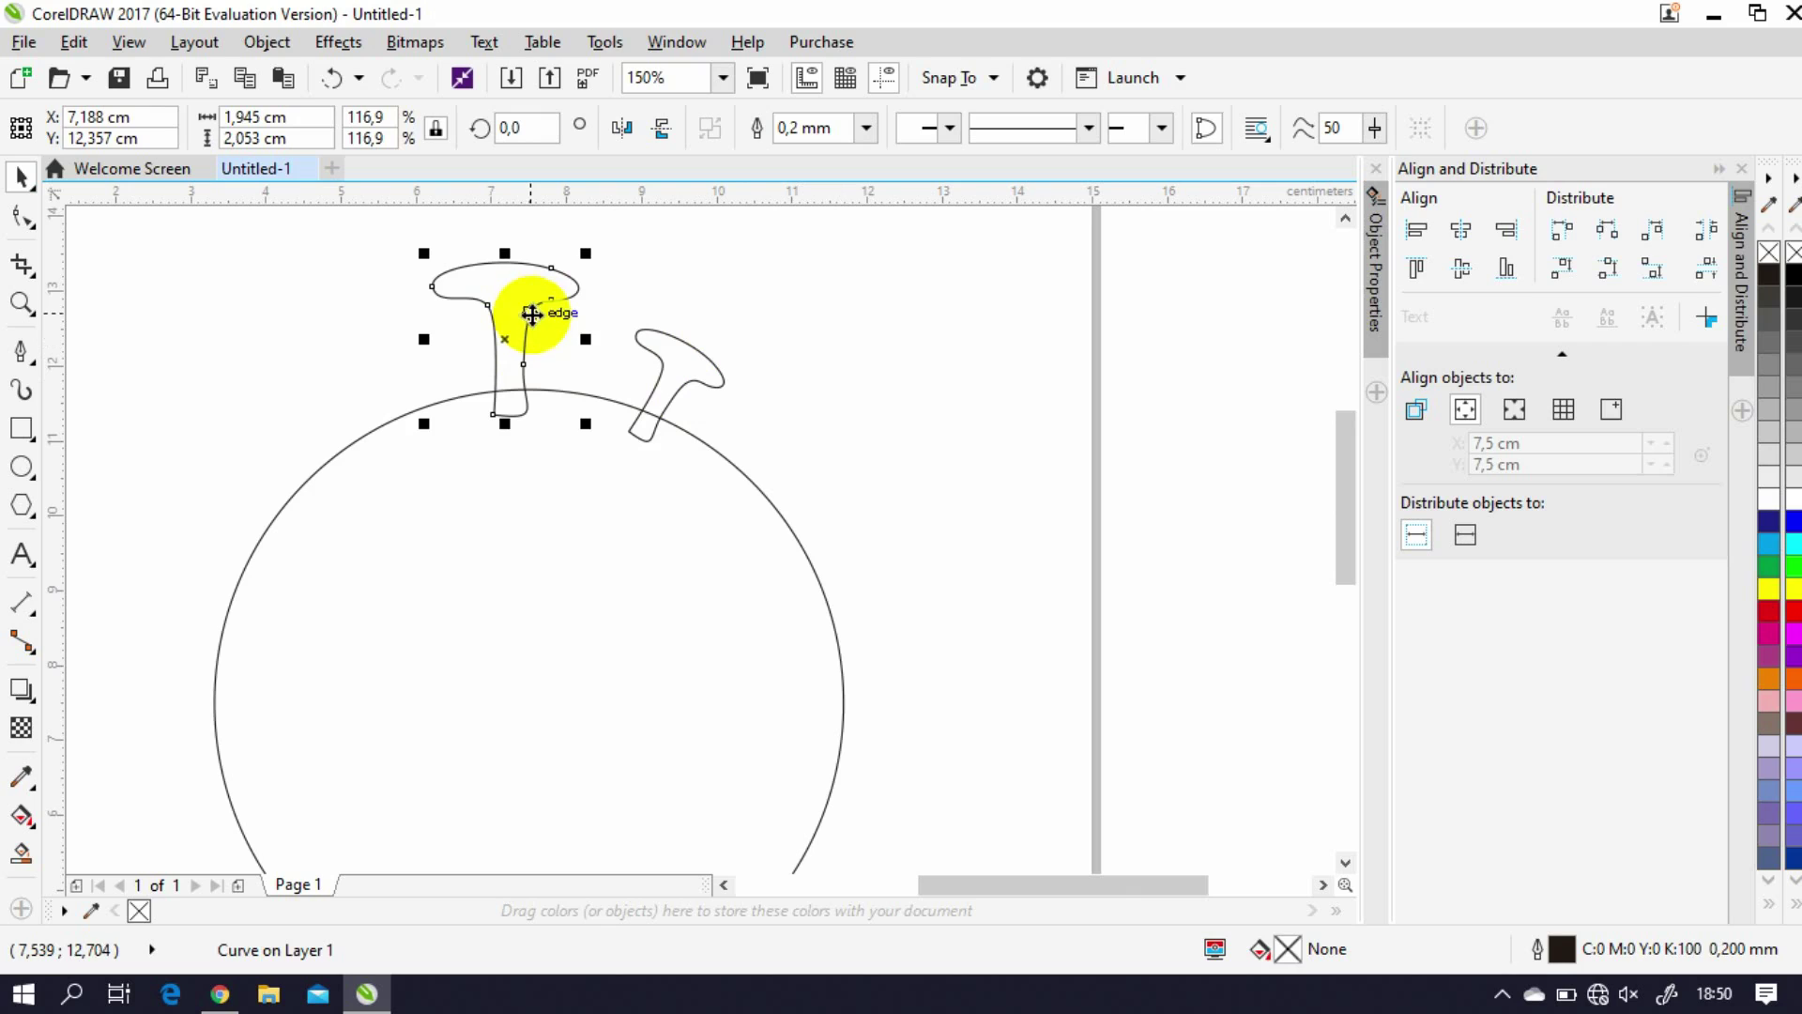
pyautogui.moveTo(533, 309); pyautogui.dragTo(809, 433)
pyautogui.click(814, 392)
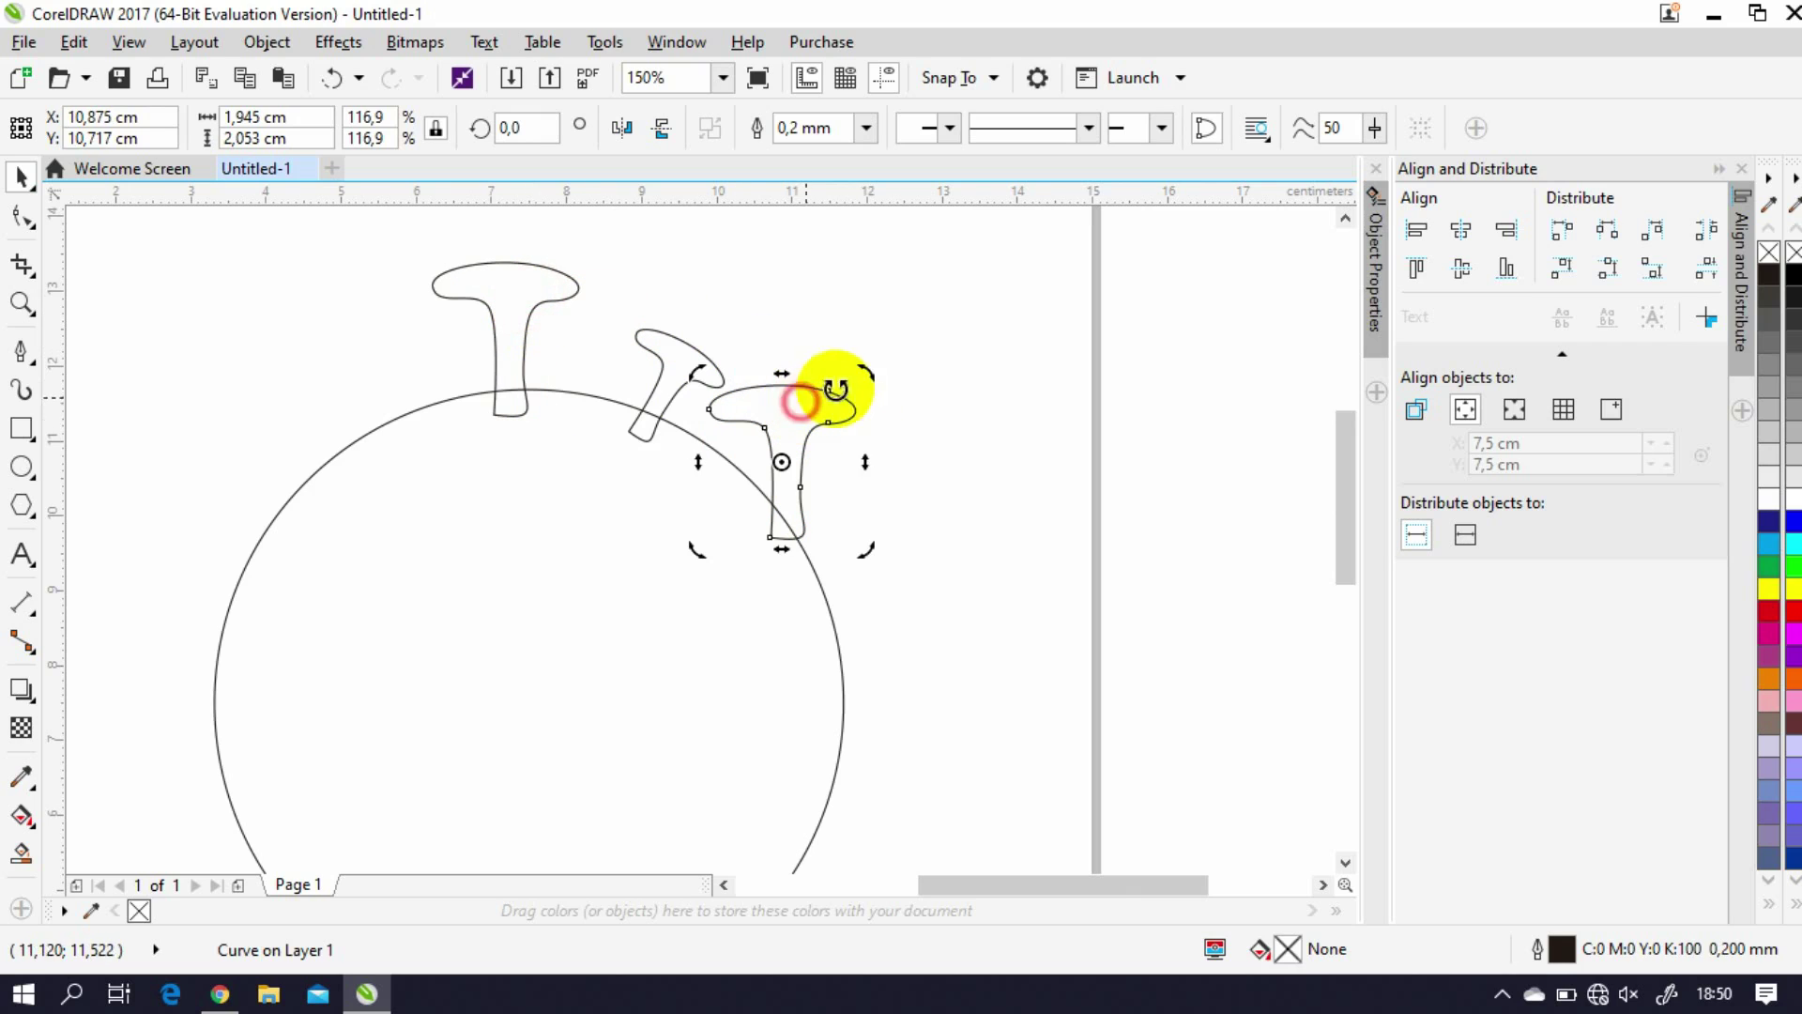
pyautogui.moveTo(862, 376); pyautogui.dragTo(988, 518)
pyautogui.moveTo(882, 535); pyautogui.dragTo(892, 503)
pyautogui.click(966, 547)
pyautogui.scroll(1, 841, 431)
pyautogui.moveTo(842, 428); pyautogui.dragTo(829, 379)
pyautogui.scroll(-2, 845, 441)
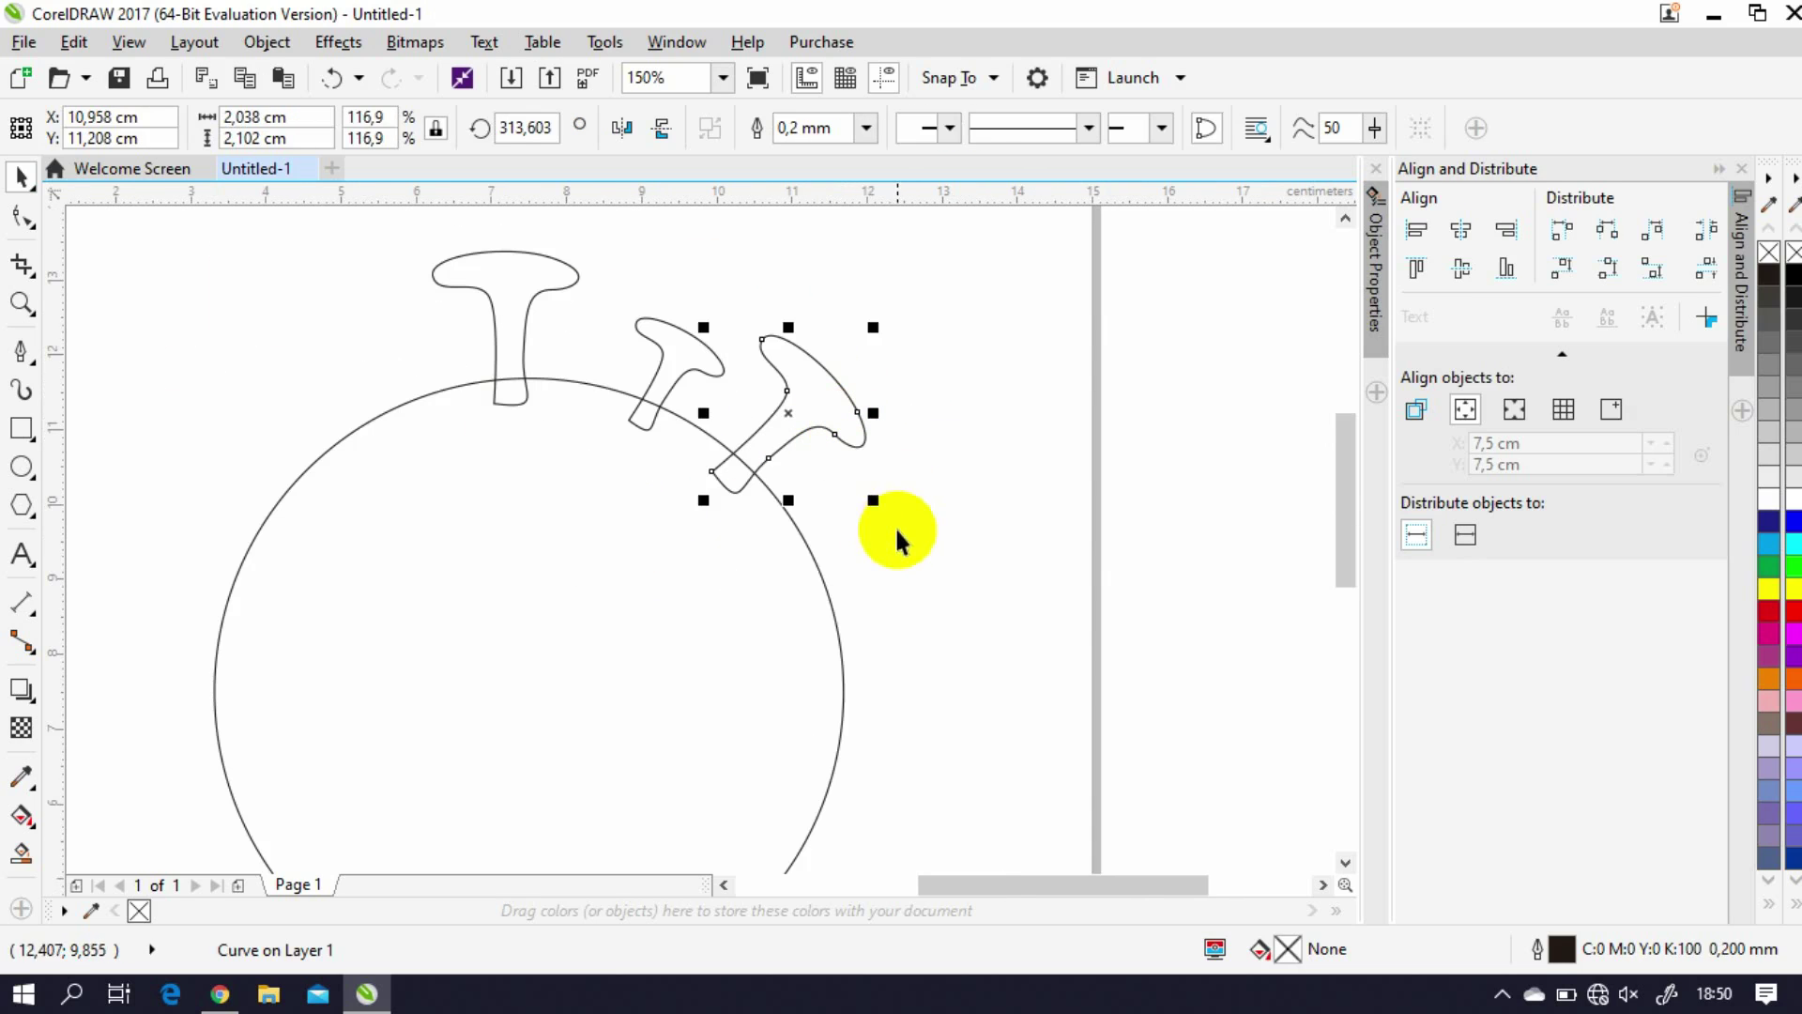
# Step: Enlarge that copy to 142.6%, nudge it into place, and select two nodes of the small spike
pyautogui.moveTo(863, 511); pyautogui.dragTo(935, 537)
pyautogui.moveTo(845, 398); pyautogui.dragTo(857, 387)
pyautogui.click(967, 531)
pyautogui.doubleClick(692, 364)
pyautogui.moveTo(683, 347); pyautogui.dragTo(851, 518)
# Step: Copy the small spike, rotate it to about 292°, and place it lower on the circle's right edge
pyautogui.click(21, 176)
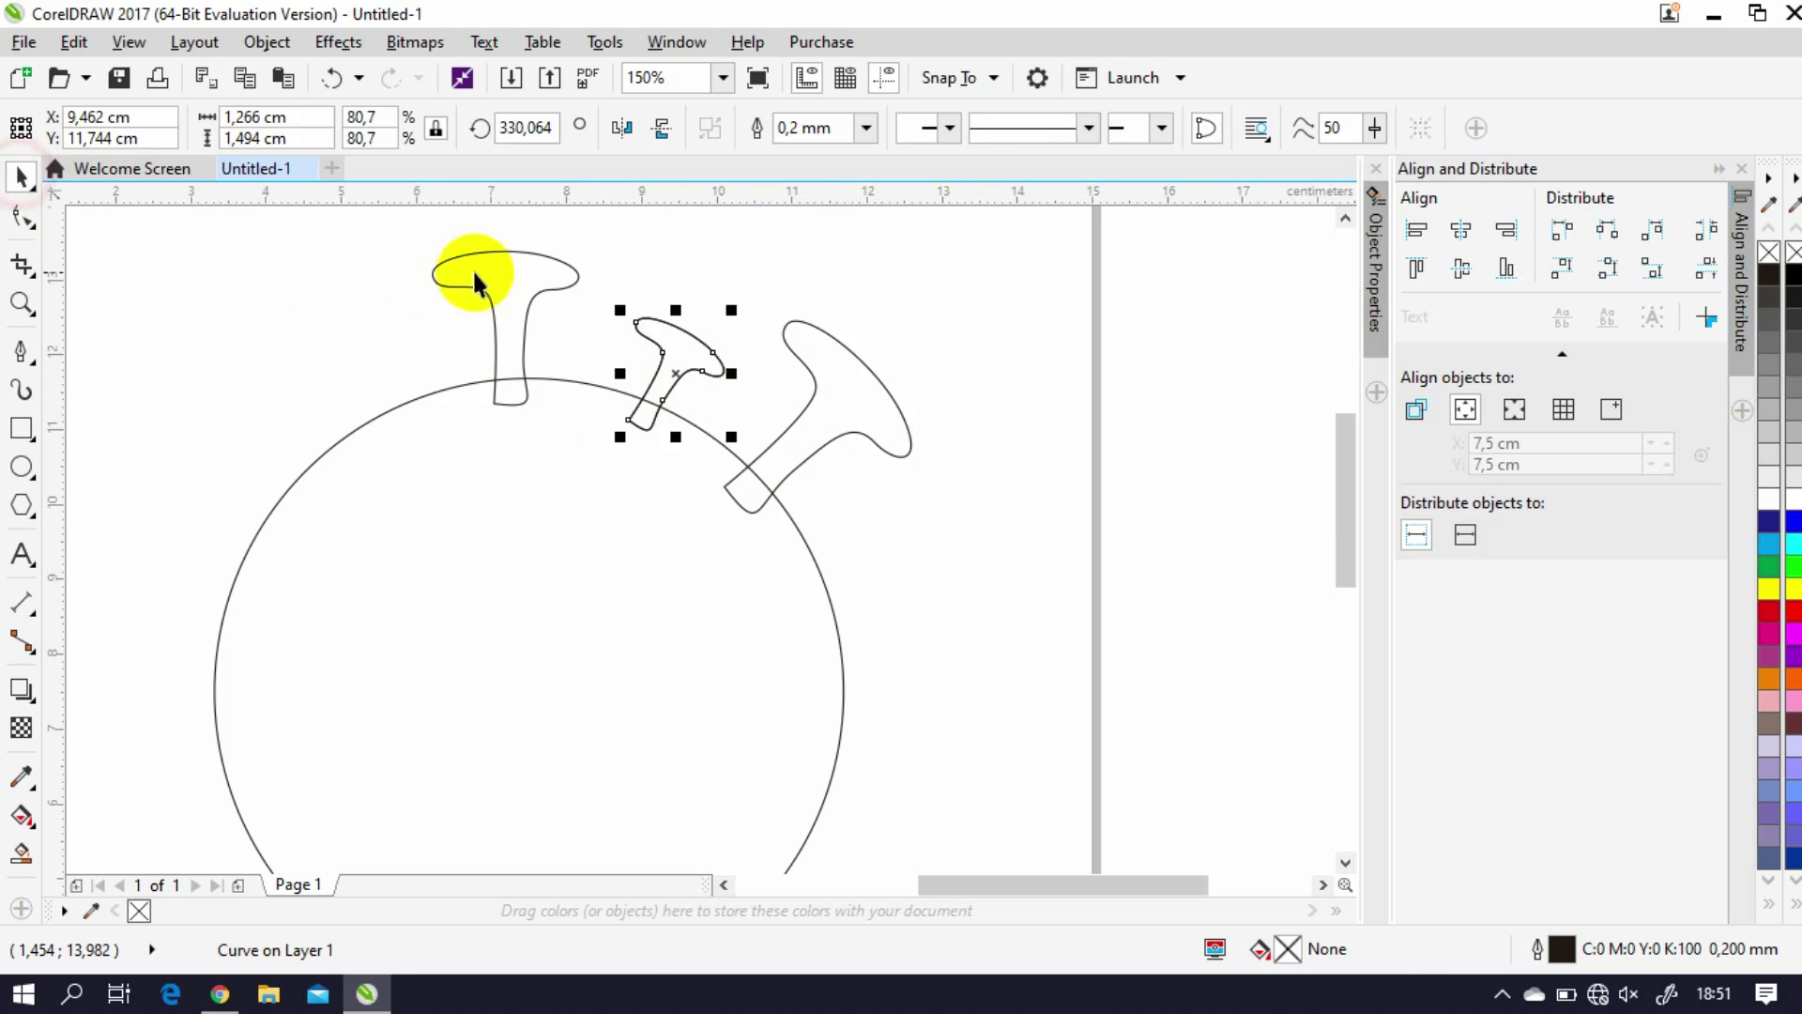
pyautogui.click(674, 354)
pyautogui.moveTo(680, 343); pyautogui.dragTo(701, 362)
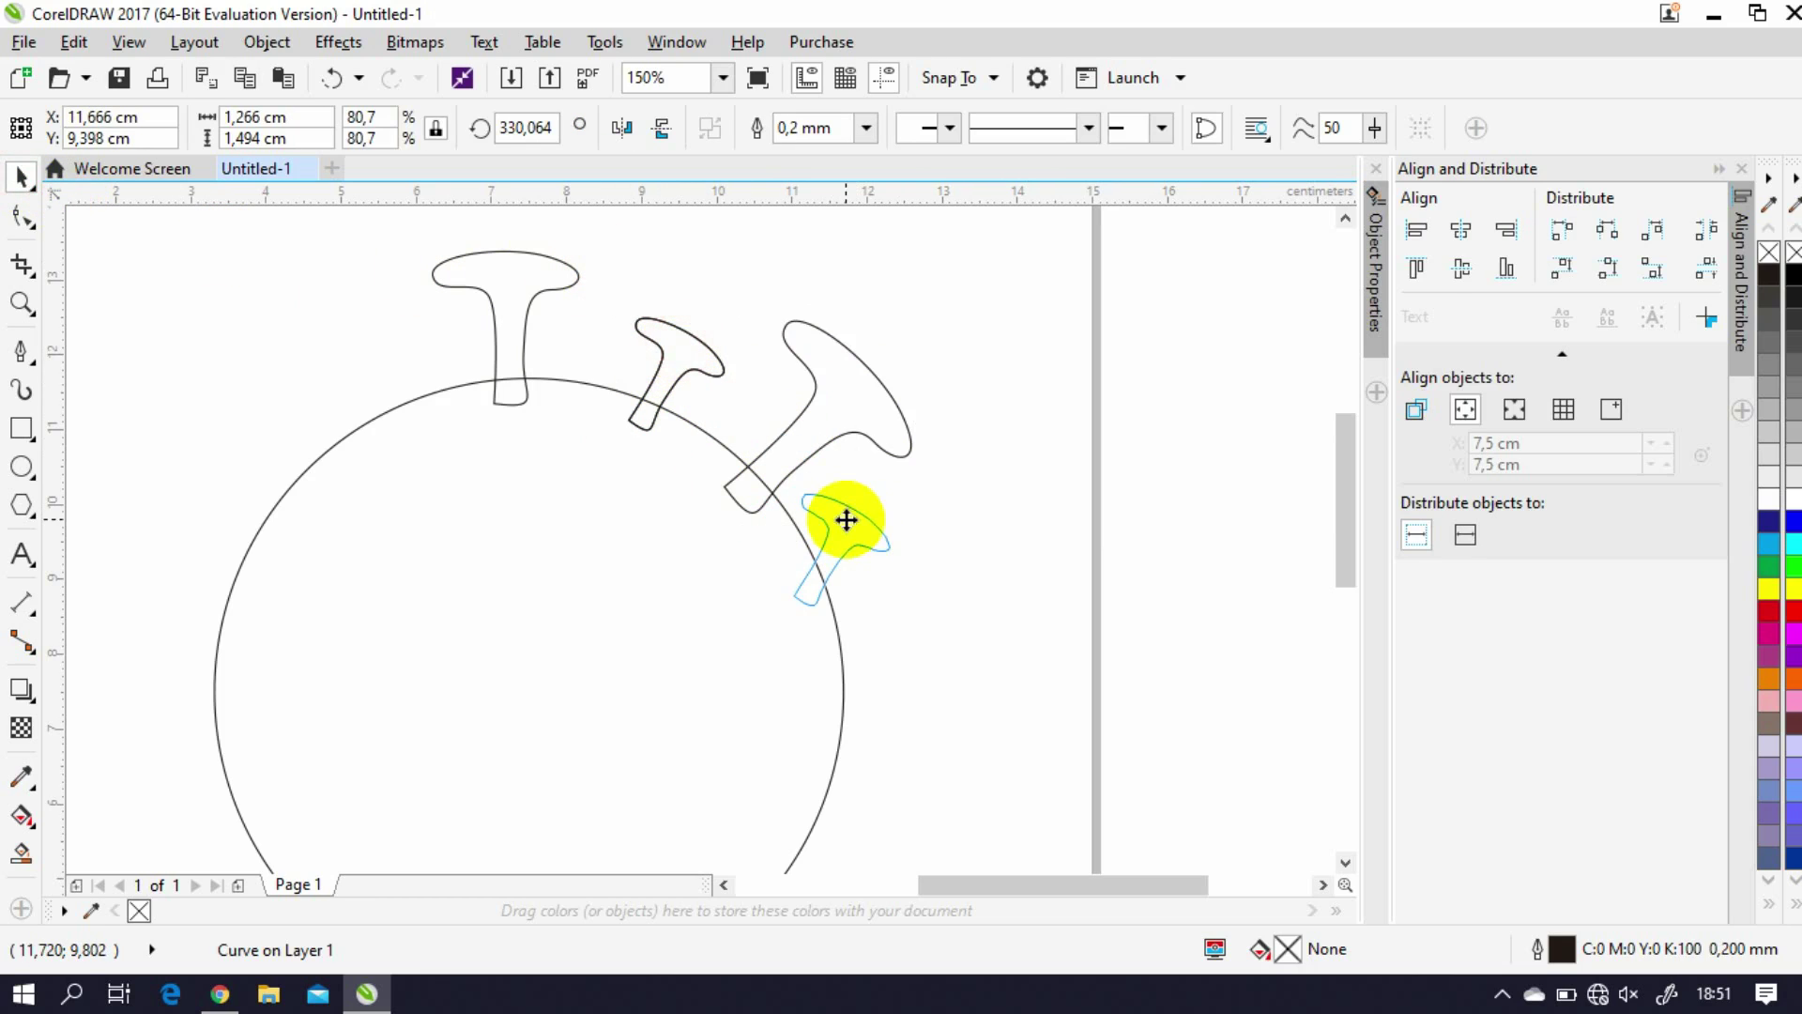
pyautogui.moveTo(847, 519); pyautogui.dragTo(844, 518)
pyautogui.click(845, 519)
pyautogui.moveTo(904, 614); pyautogui.dragTo(854, 715)
pyautogui.moveTo(865, 534); pyautogui.dragTo(885, 591)
# Step: Shrink the new spike to about 54.1%, then select the large angled spike
pyautogui.scroll(2, 885, 591)
pyautogui.moveTo(912, 414); pyautogui.dragTo(869, 582)
pyautogui.click(950, 575)
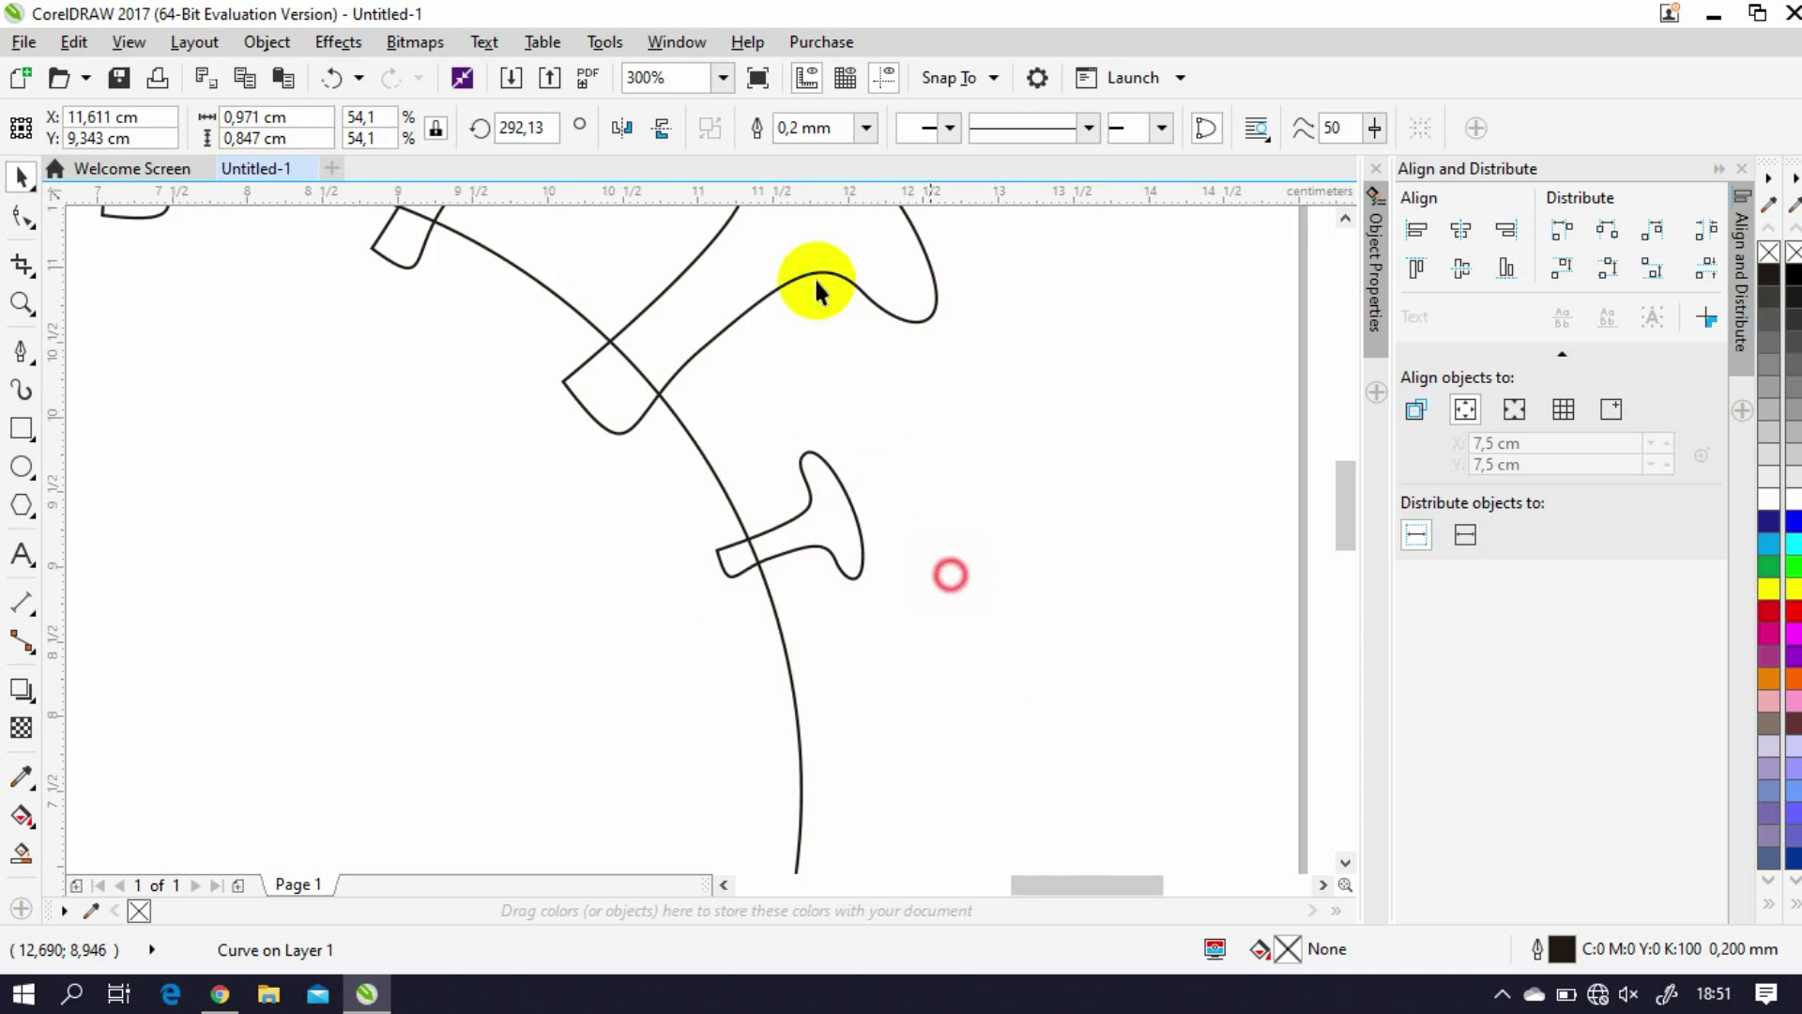
pyautogui.scroll(-4, 868, 411)
pyautogui.scroll(-1, 872, 363)
pyautogui.scroll(1, 872, 296)
pyautogui.click(836, 354)
pyautogui.scroll(1, 831, 328)
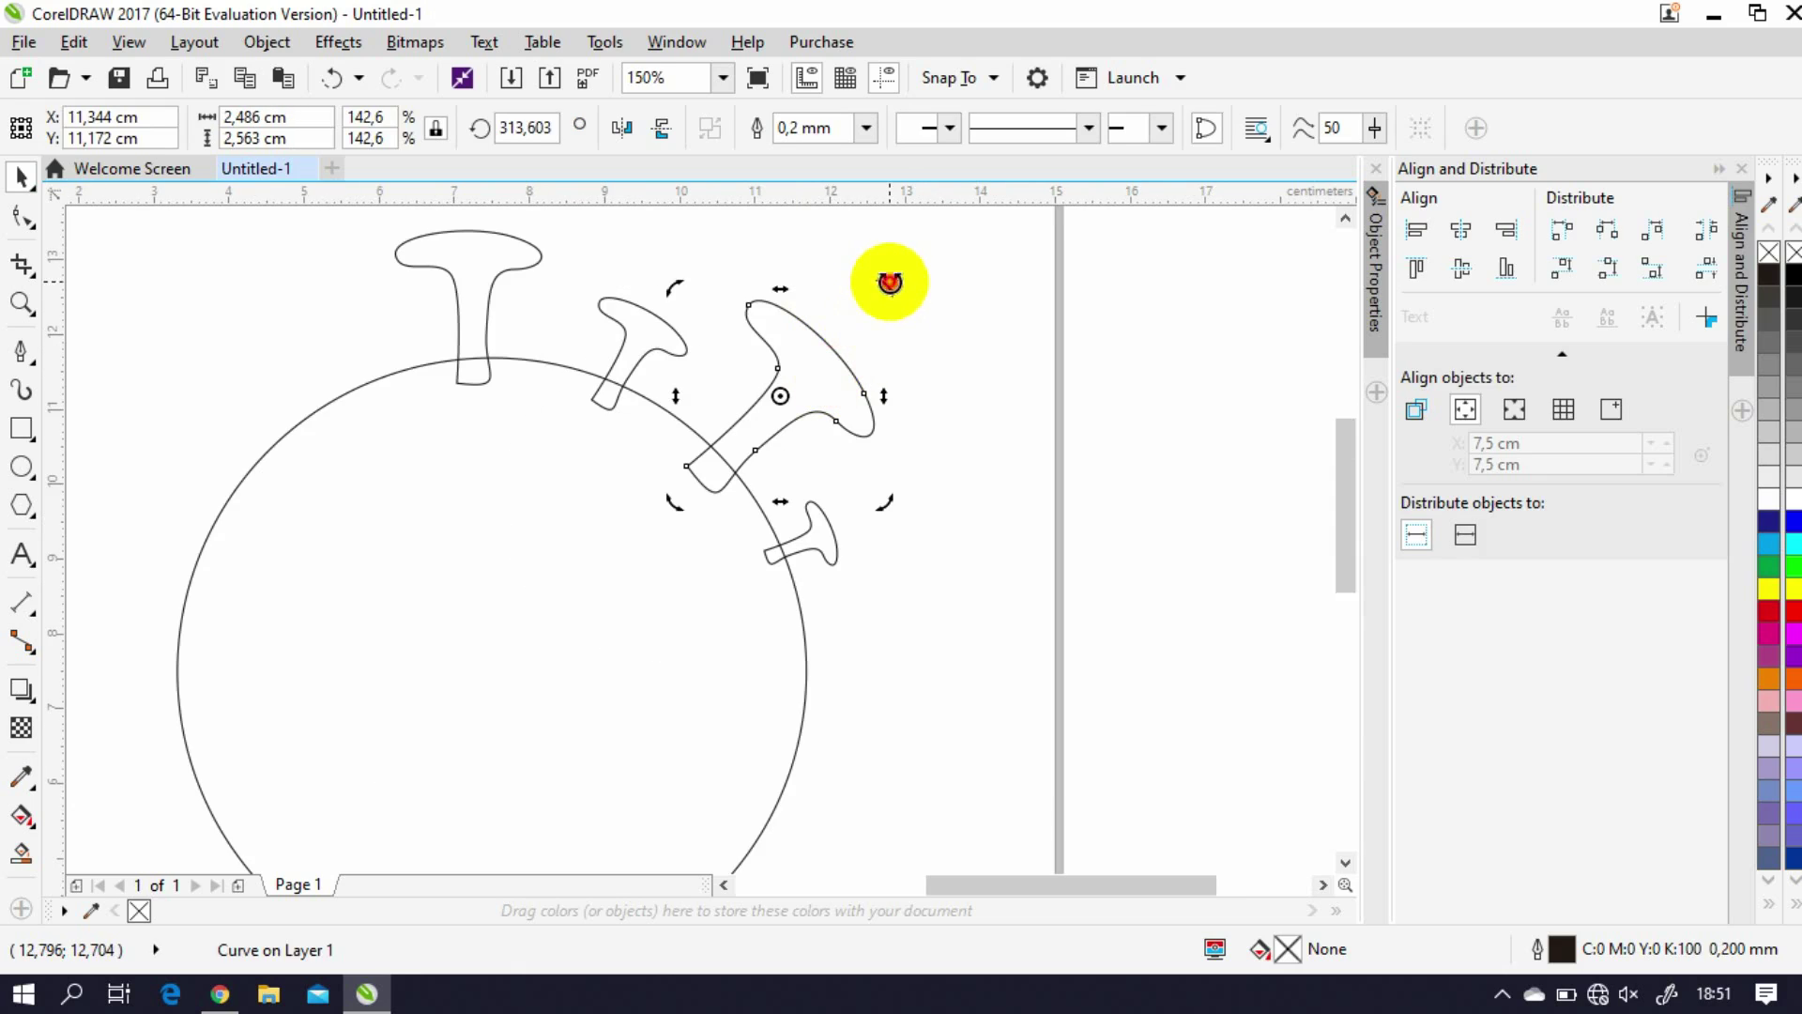
# Step: Shift the large angled spike slightly left and reselect it
pyautogui.press('F10')
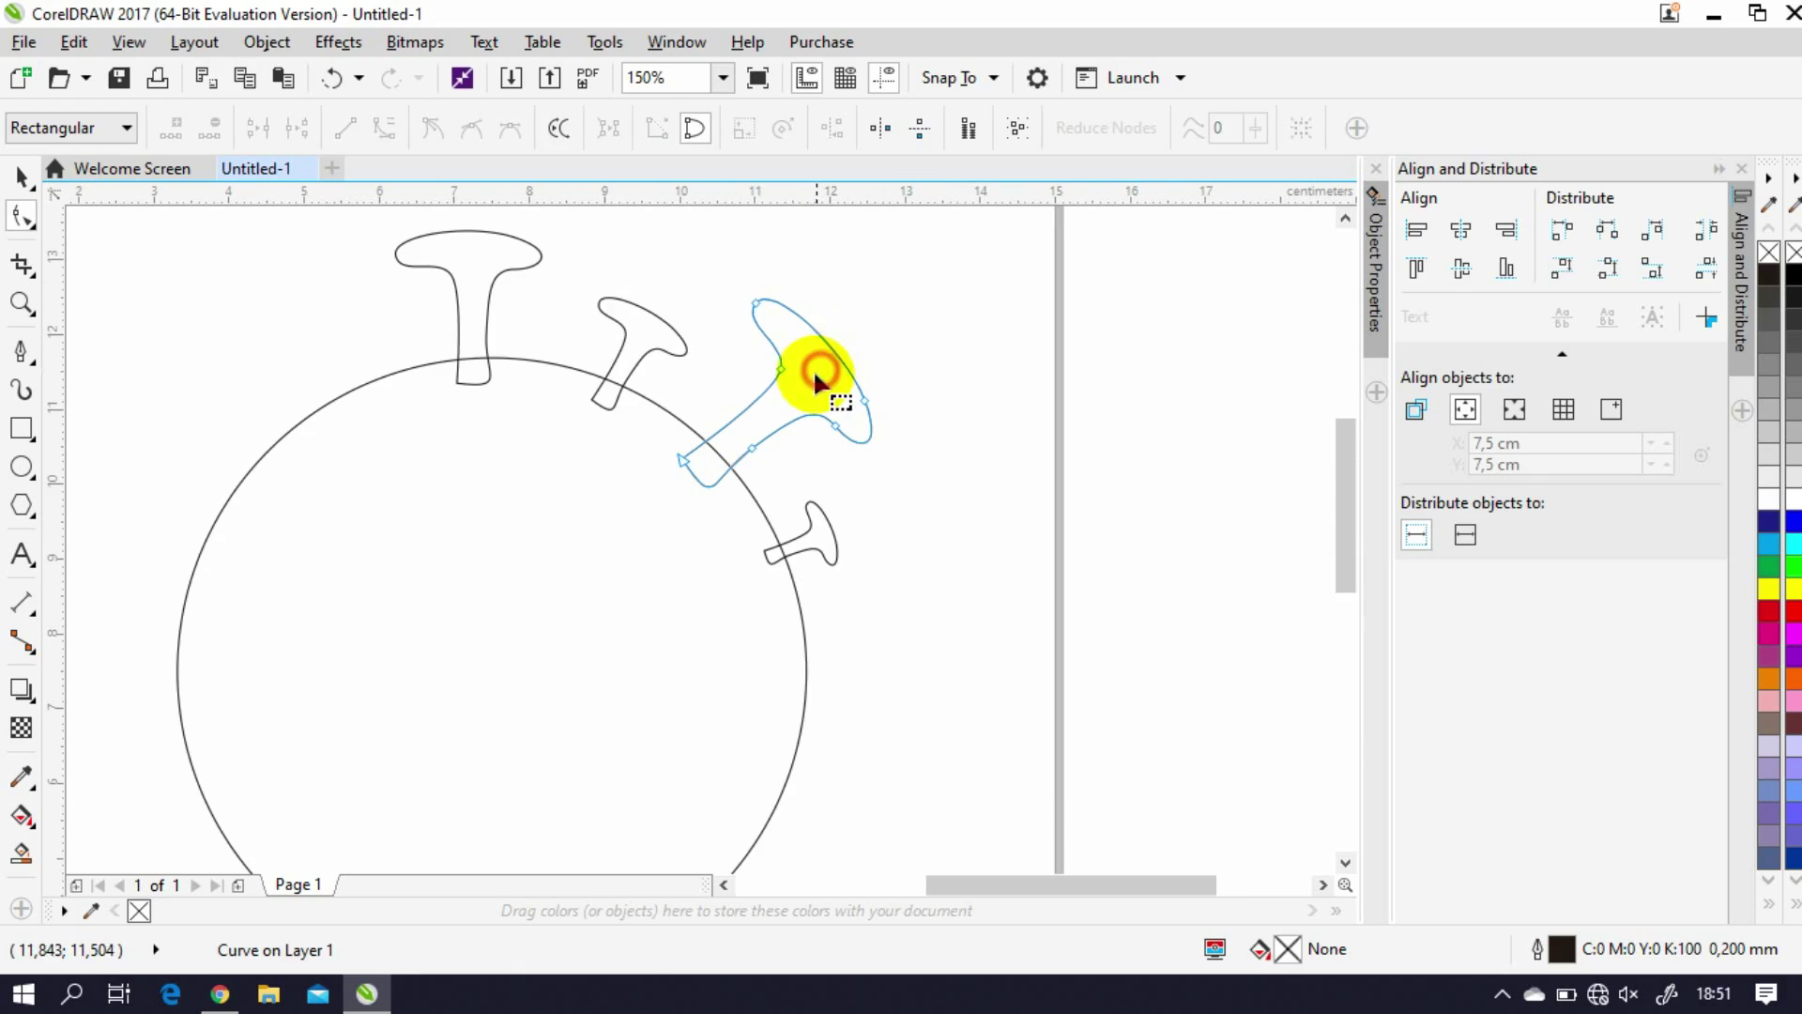
pyautogui.click(21, 176)
pyautogui.moveTo(808, 378); pyautogui.dragTo(788, 383)
pyautogui.click(901, 410)
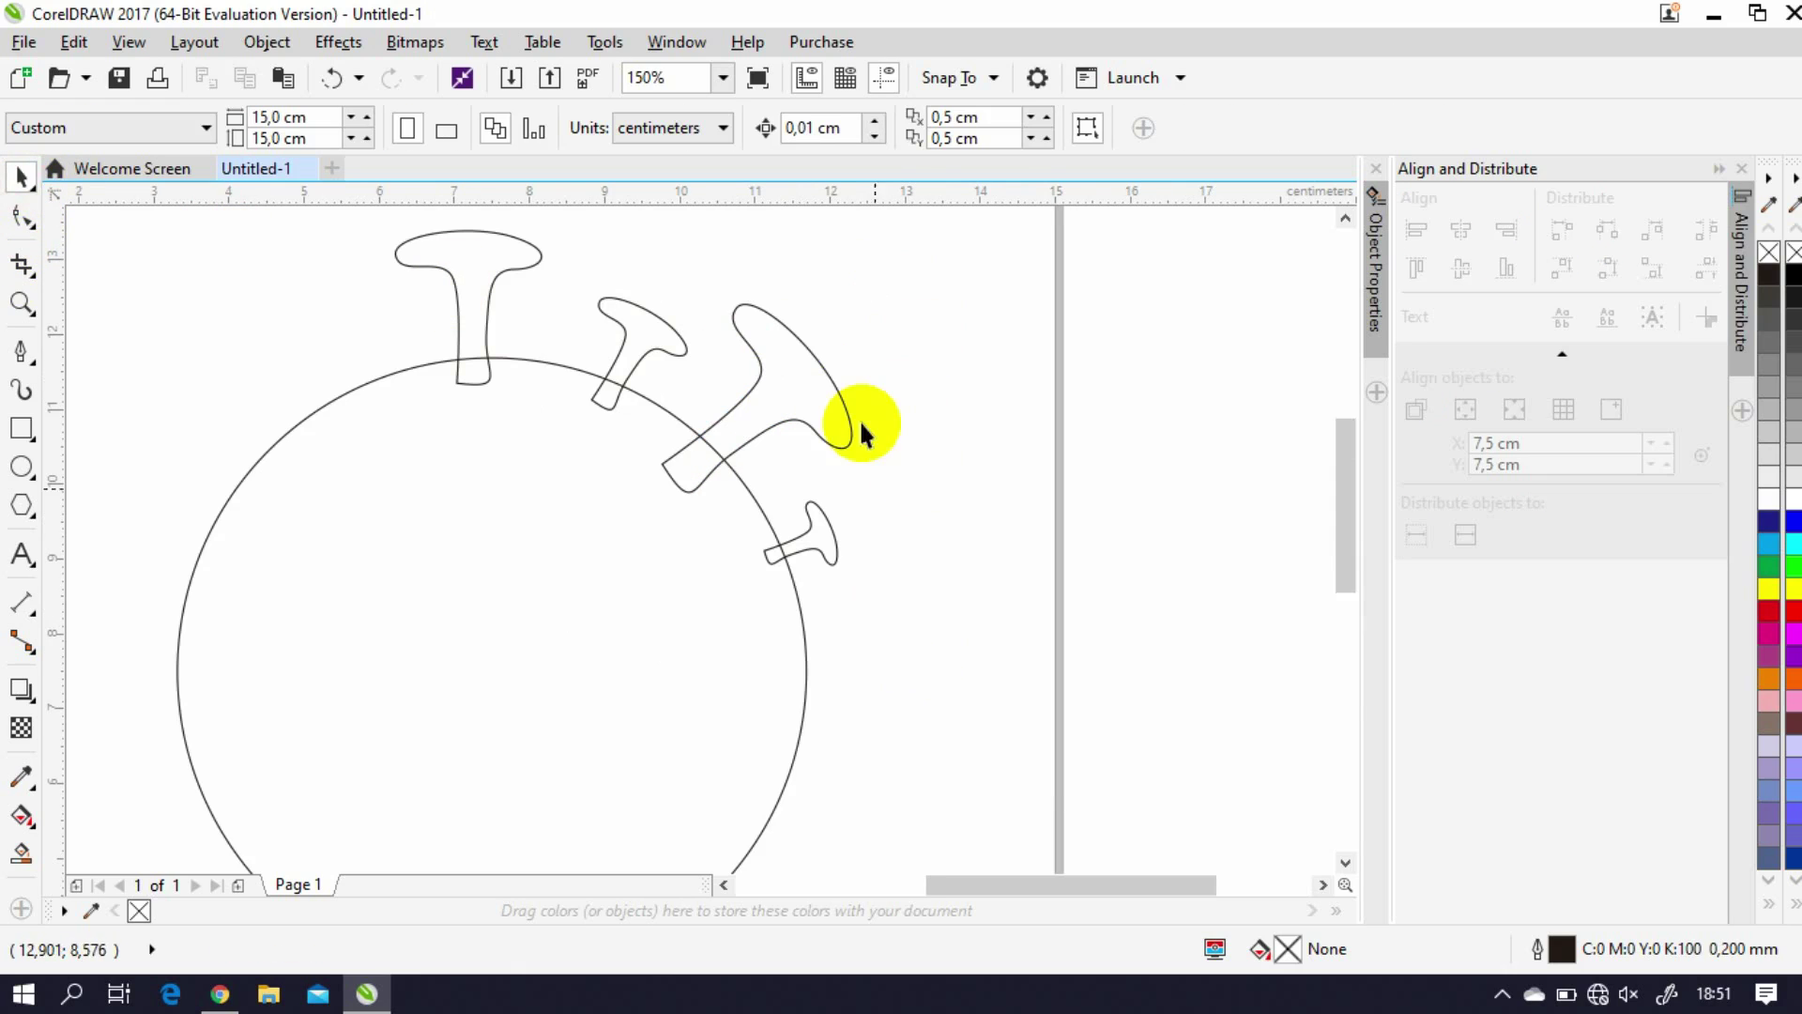
pyautogui.scroll(-1, 861, 435)
pyautogui.click(657, 406)
pyautogui.scroll(1, 857, 414)
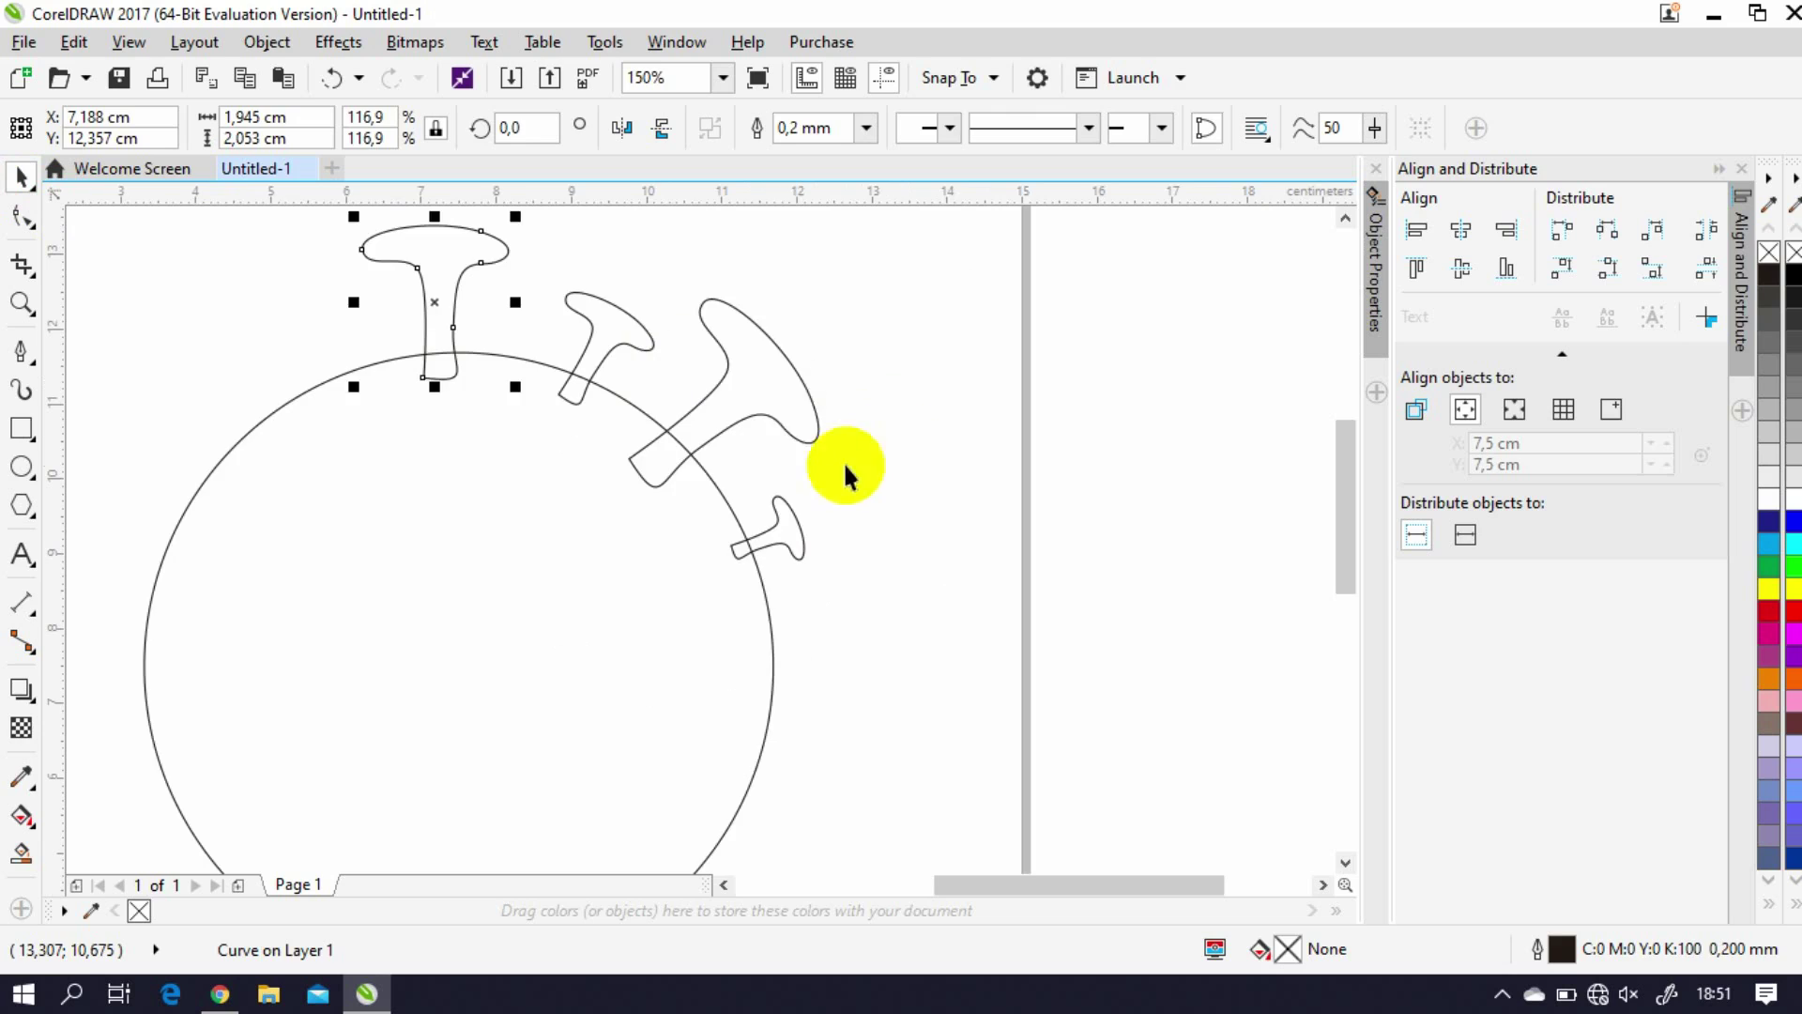
pyautogui.click(788, 406)
pyautogui.scroll(1, 752, 385)
# Step: Drag two stem nodes of the large spike to give its stem a smoother curve
pyautogui.click(21, 215)
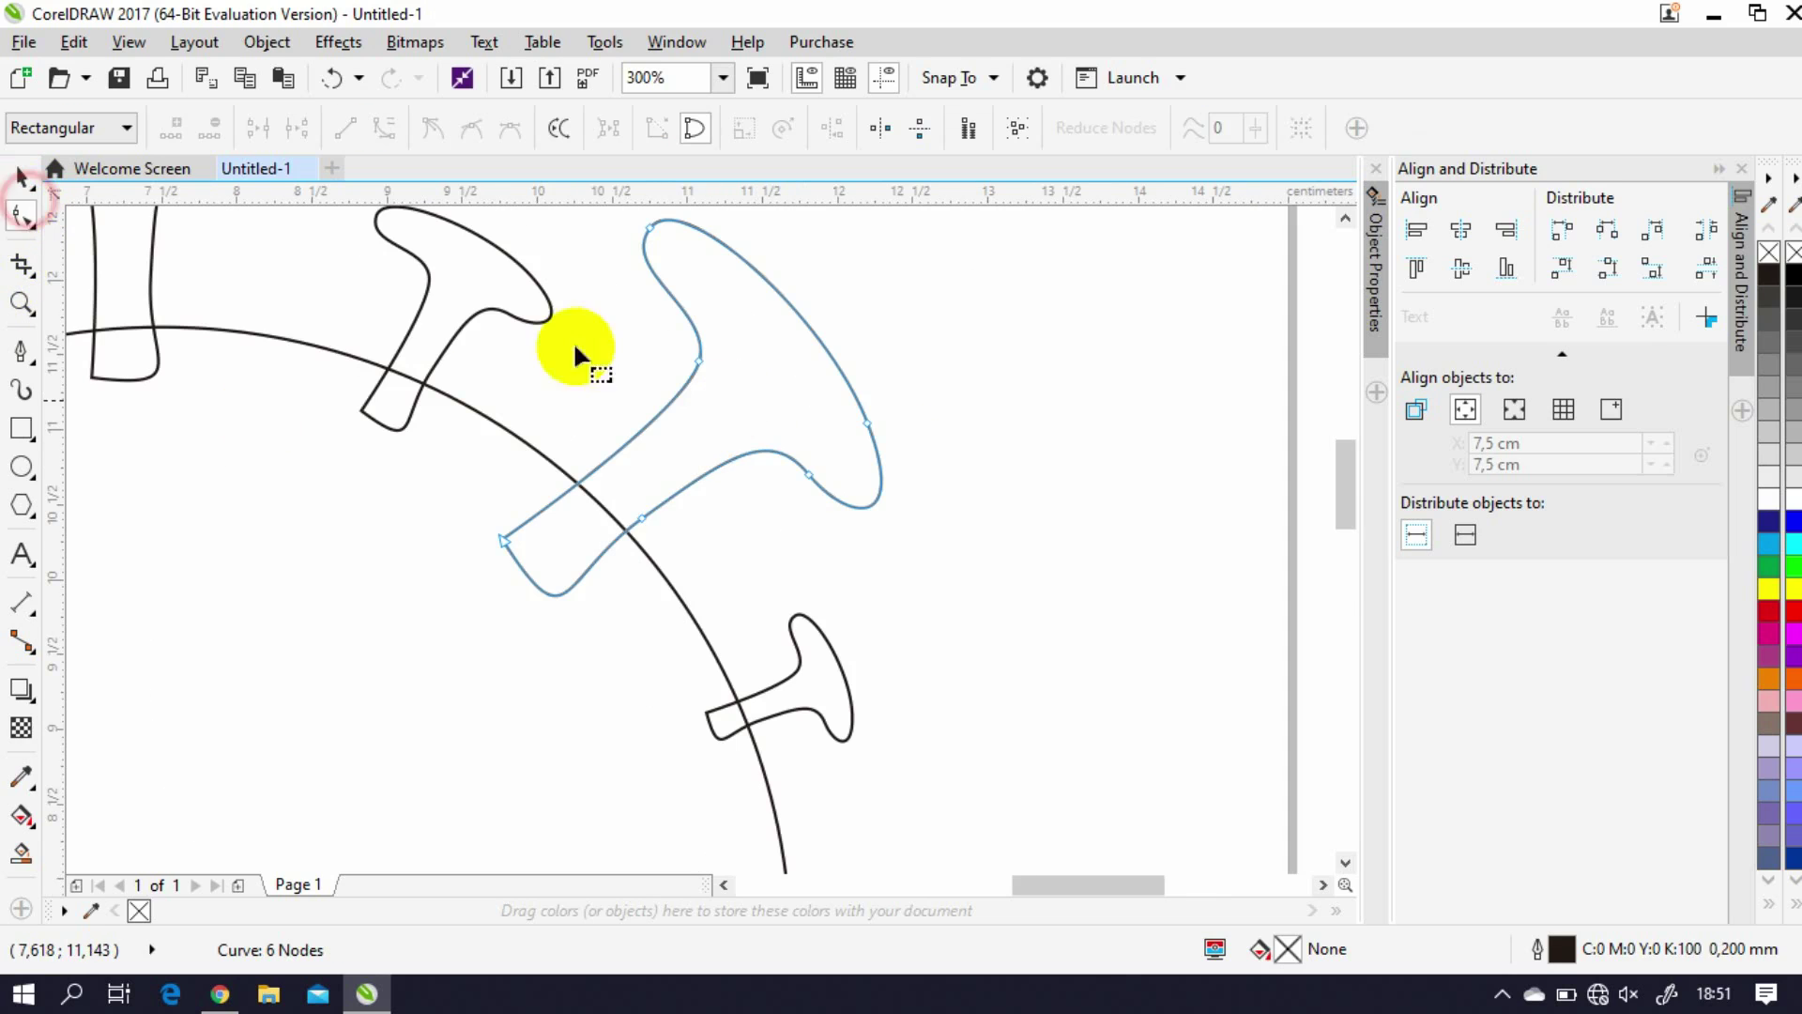
pyautogui.moveTo(641, 518); pyautogui.dragTo(627, 502)
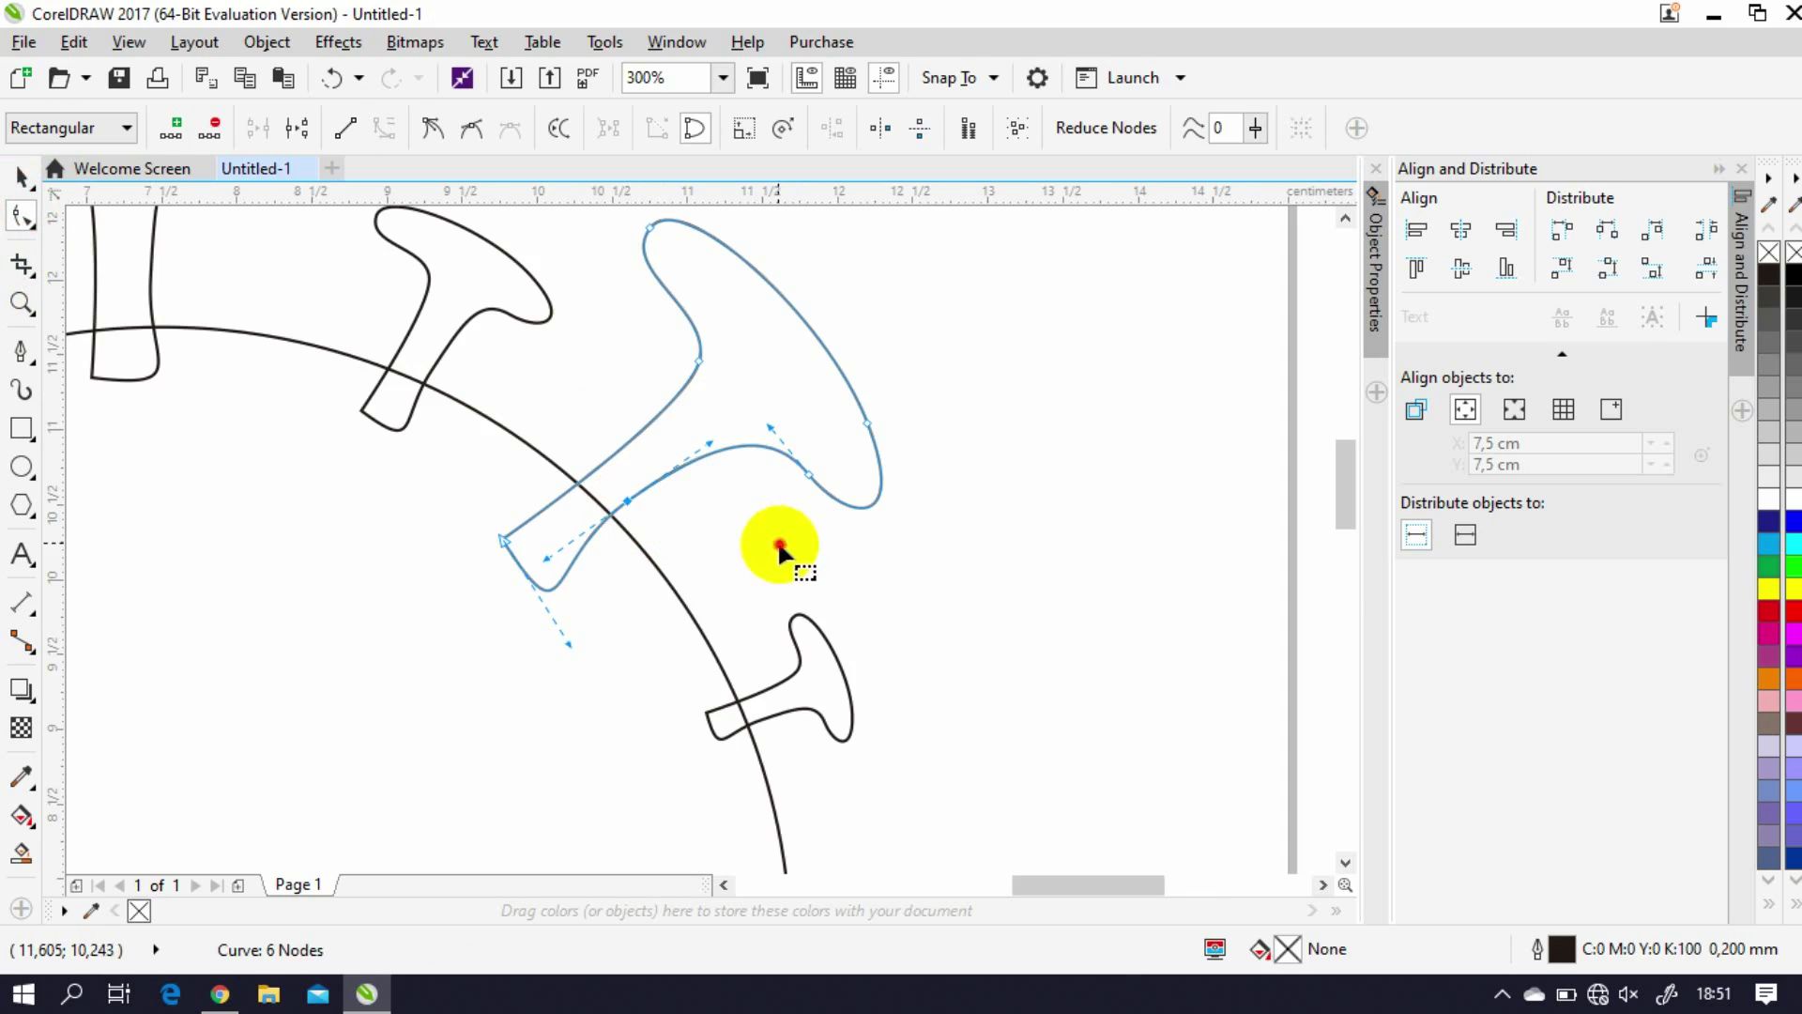
pyautogui.click(778, 544)
pyautogui.click(810, 476)
pyautogui.moveTo(811, 476); pyautogui.dragTo(802, 455)
pyautogui.click(552, 566)
pyautogui.scroll(-2, 1068, 406)
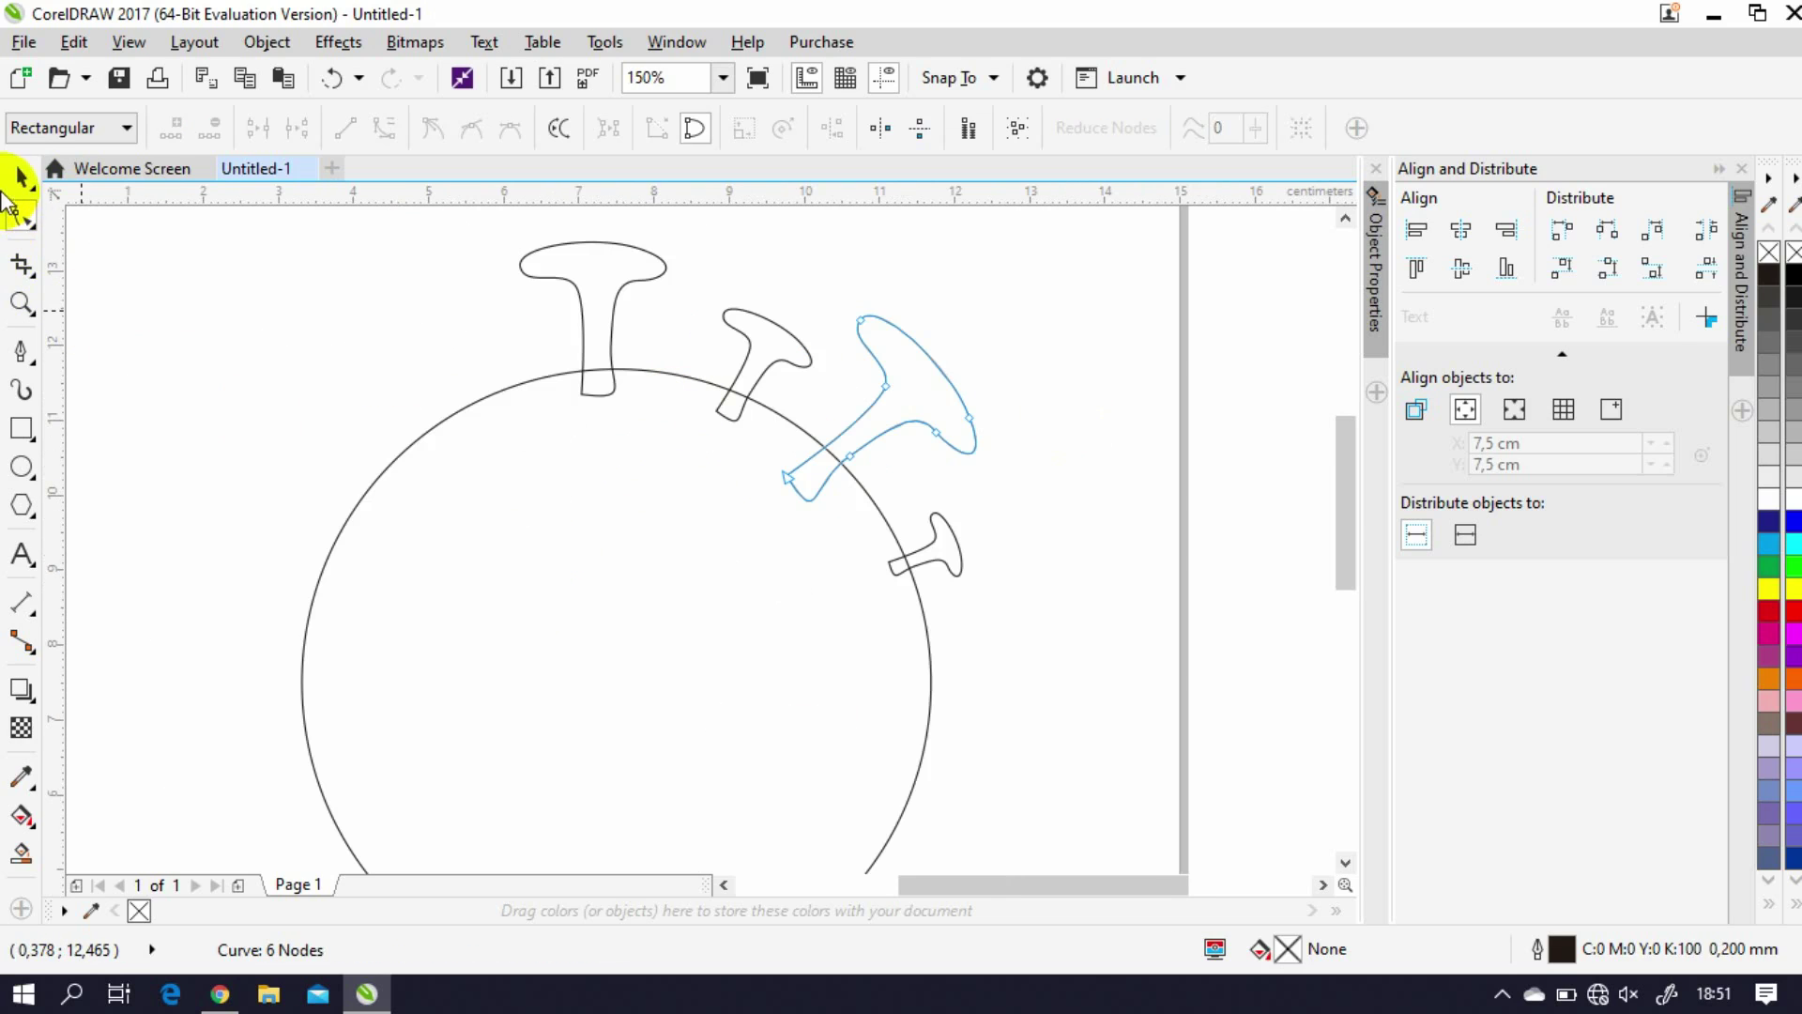
pyautogui.click(21, 176)
pyautogui.click(1058, 442)
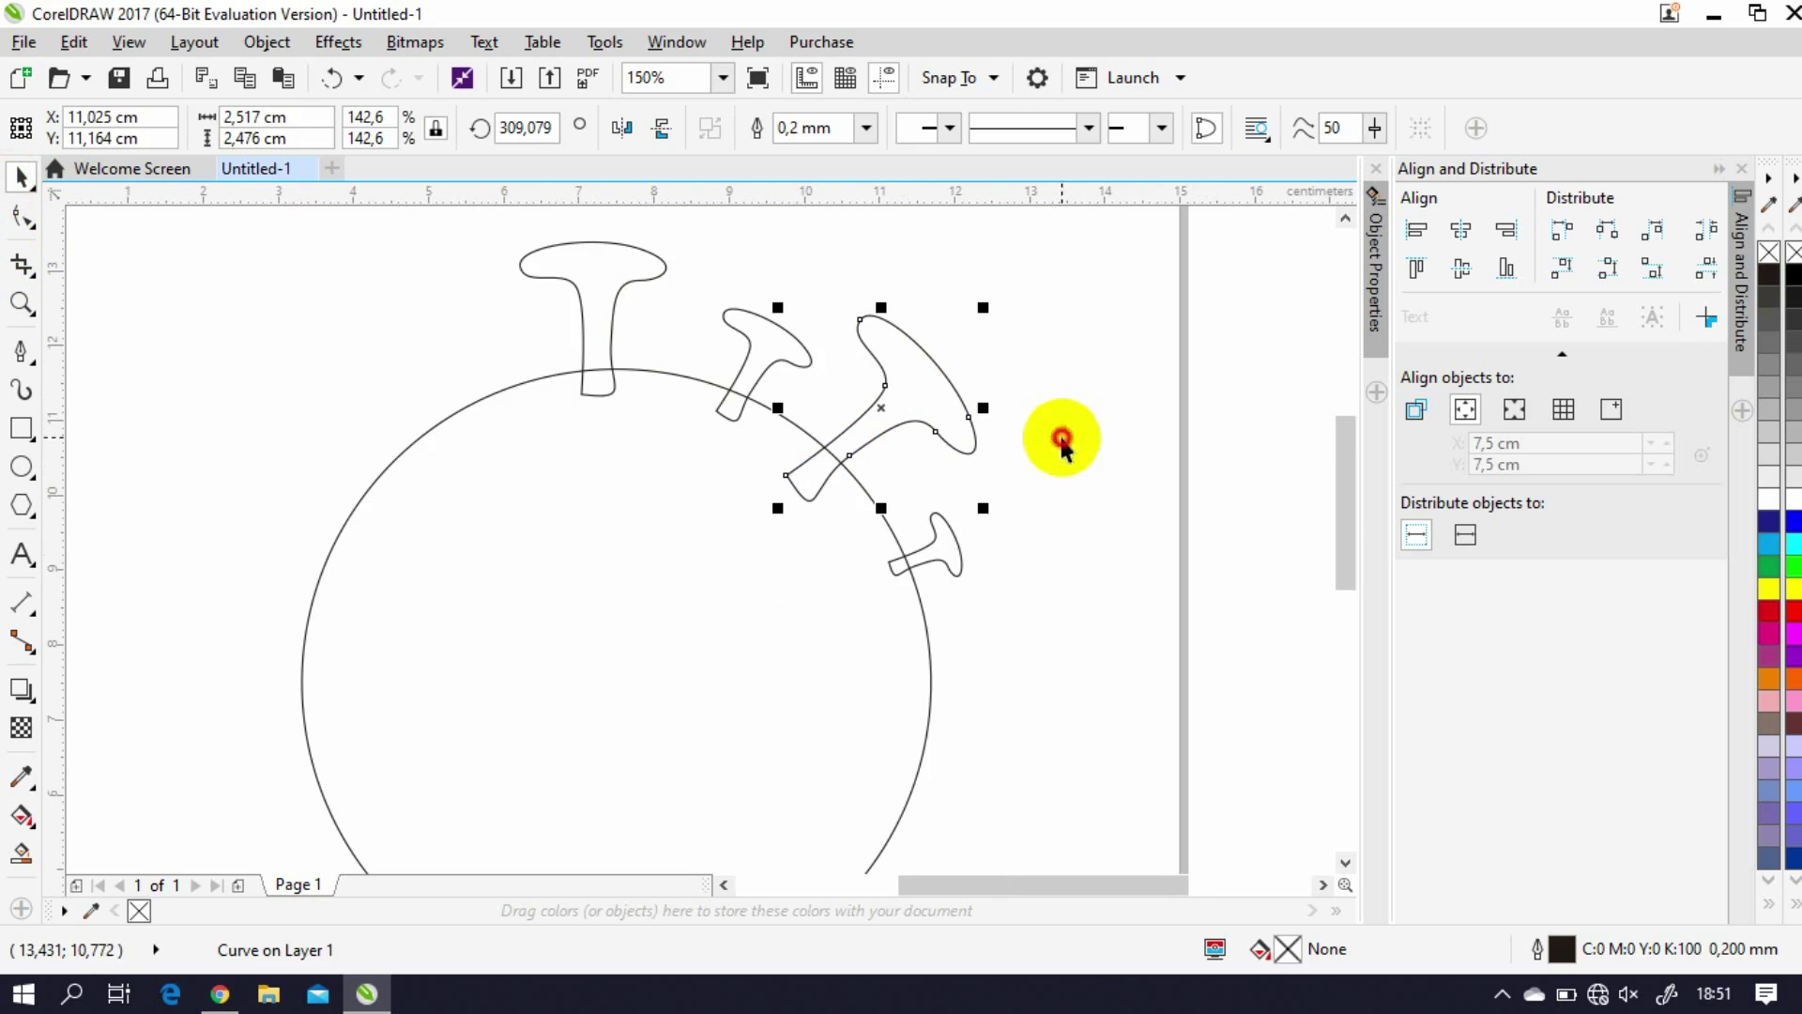
# Step: Copy the top spike to the circle's right side, turned sideways to about 267°
pyautogui.click(591, 285)
pyautogui.scroll(-2, 590, 284)
pyautogui.moveTo(591, 282); pyautogui.dragTo(888, 683)
pyautogui.click(800, 470)
pyautogui.scroll(2, 808, 470)
pyautogui.click(901, 695)
pyautogui.moveTo(778, 548)
pyautogui.mouseDown()
pyautogui.moveTo(783, 482)
pyautogui.moveTo(793, 521)
pyautogui.mouseUp()
pyautogui.click(896, 546)
# Step: Move the right-side spike so it sits on the circle's edge
pyautogui.scroll(-2, 803, 499)
pyautogui.scroll(1, 815, 507)
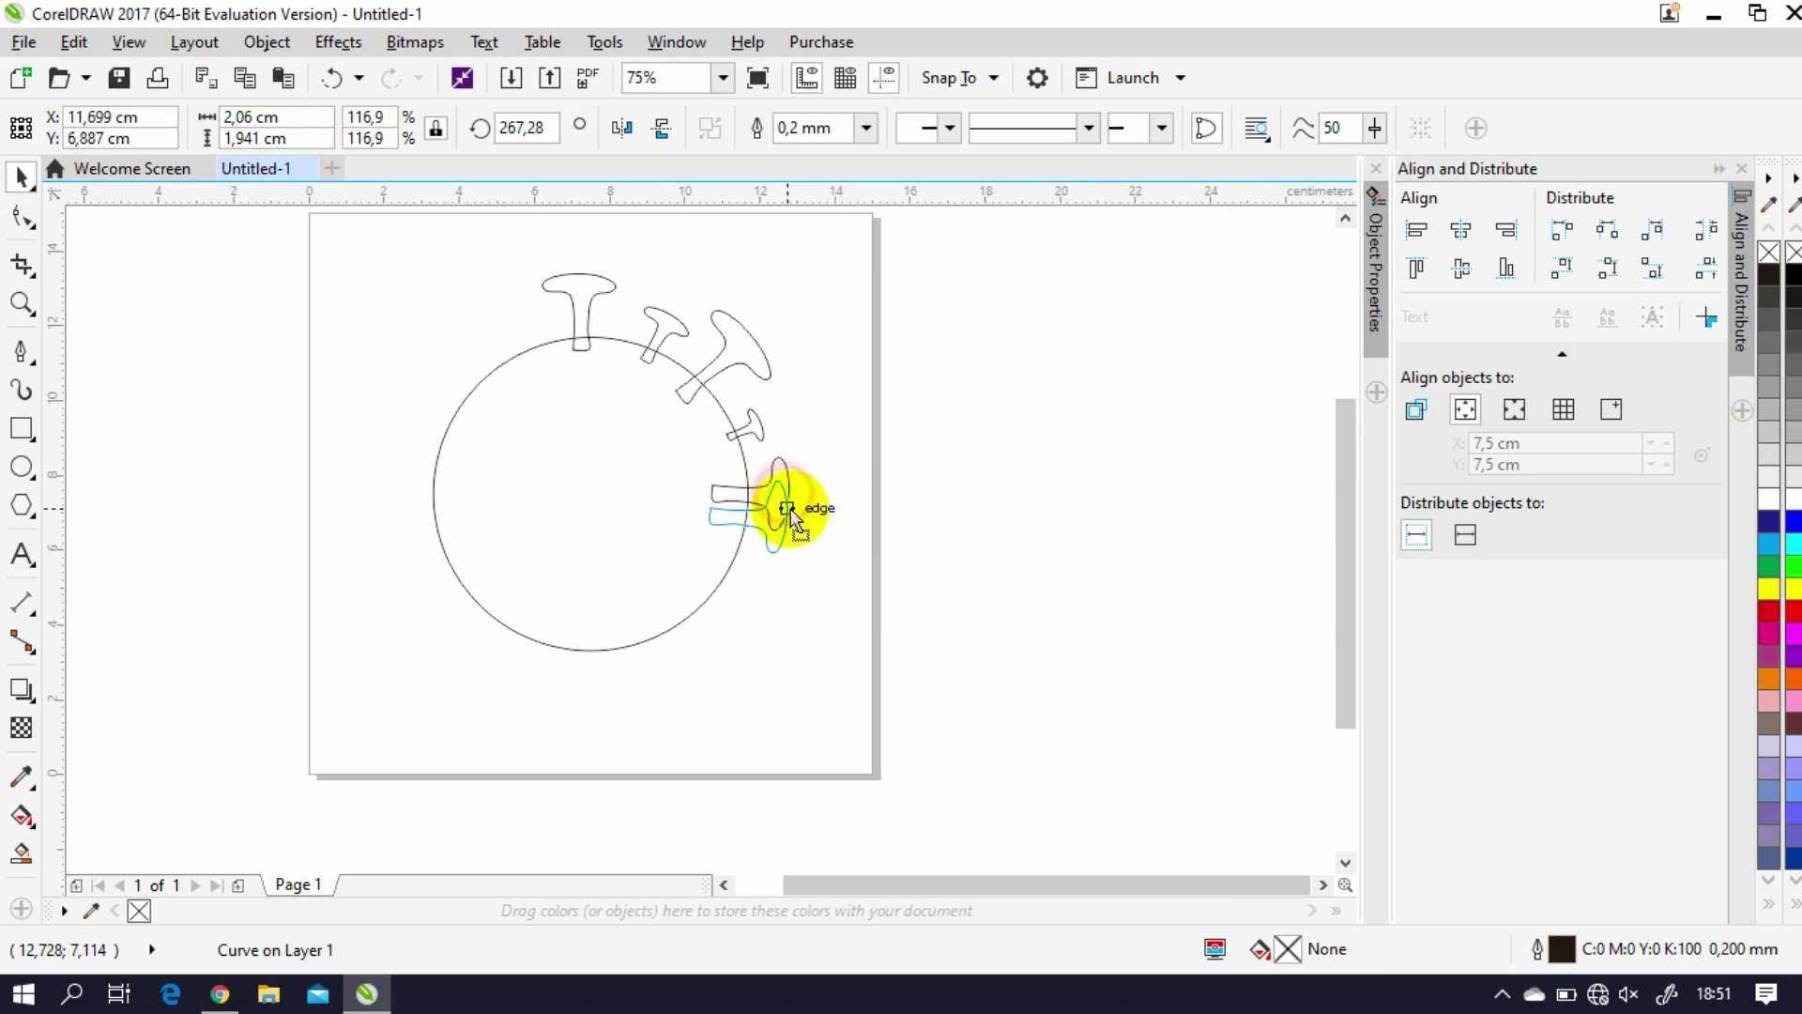
pyautogui.scroll(2, 821, 568)
pyautogui.scroll(-2, 826, 581)
pyautogui.click(757, 471)
pyautogui.scroll(2, 756, 471)
pyautogui.moveTo(705, 409); pyautogui.dragTo(751, 460)
pyautogui.scroll(-2, 841, 576)
pyautogui.click(973, 554)
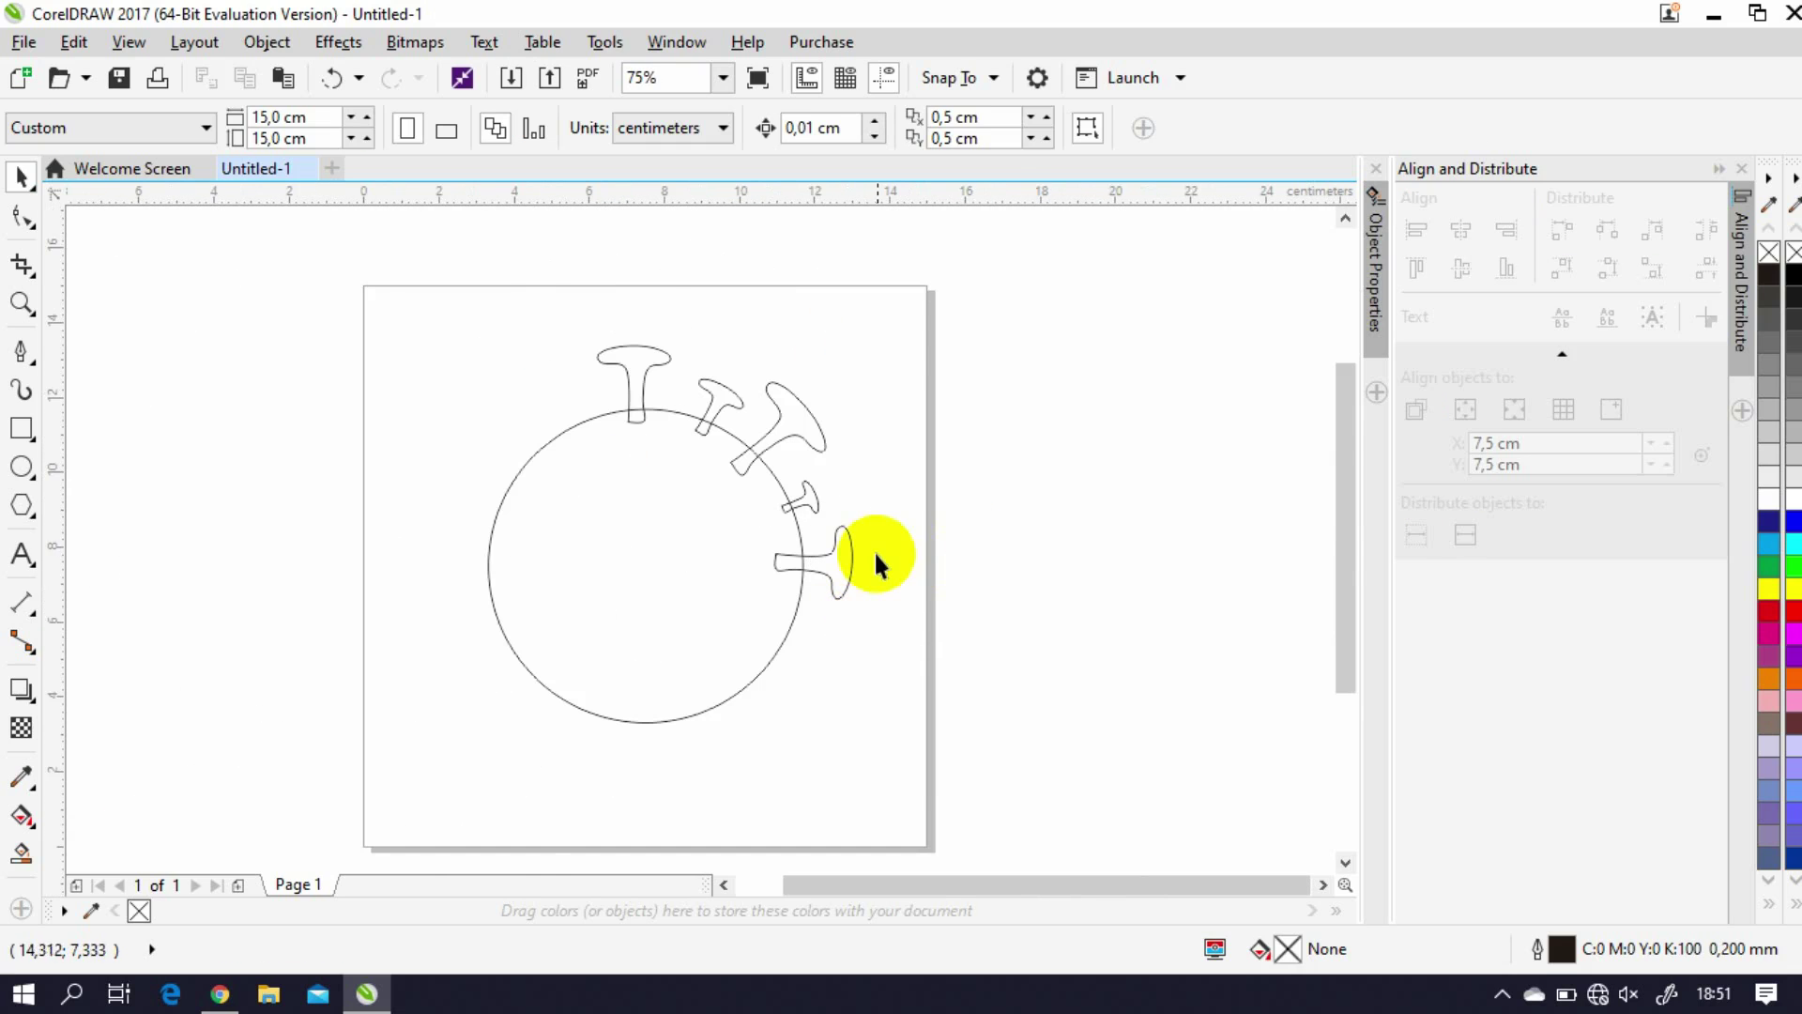
# Step: Copy the small spike further down the right edge and tilt the copy
pyautogui.scroll(1, 875, 550)
pyautogui.click(738, 438)
pyautogui.press('F10')
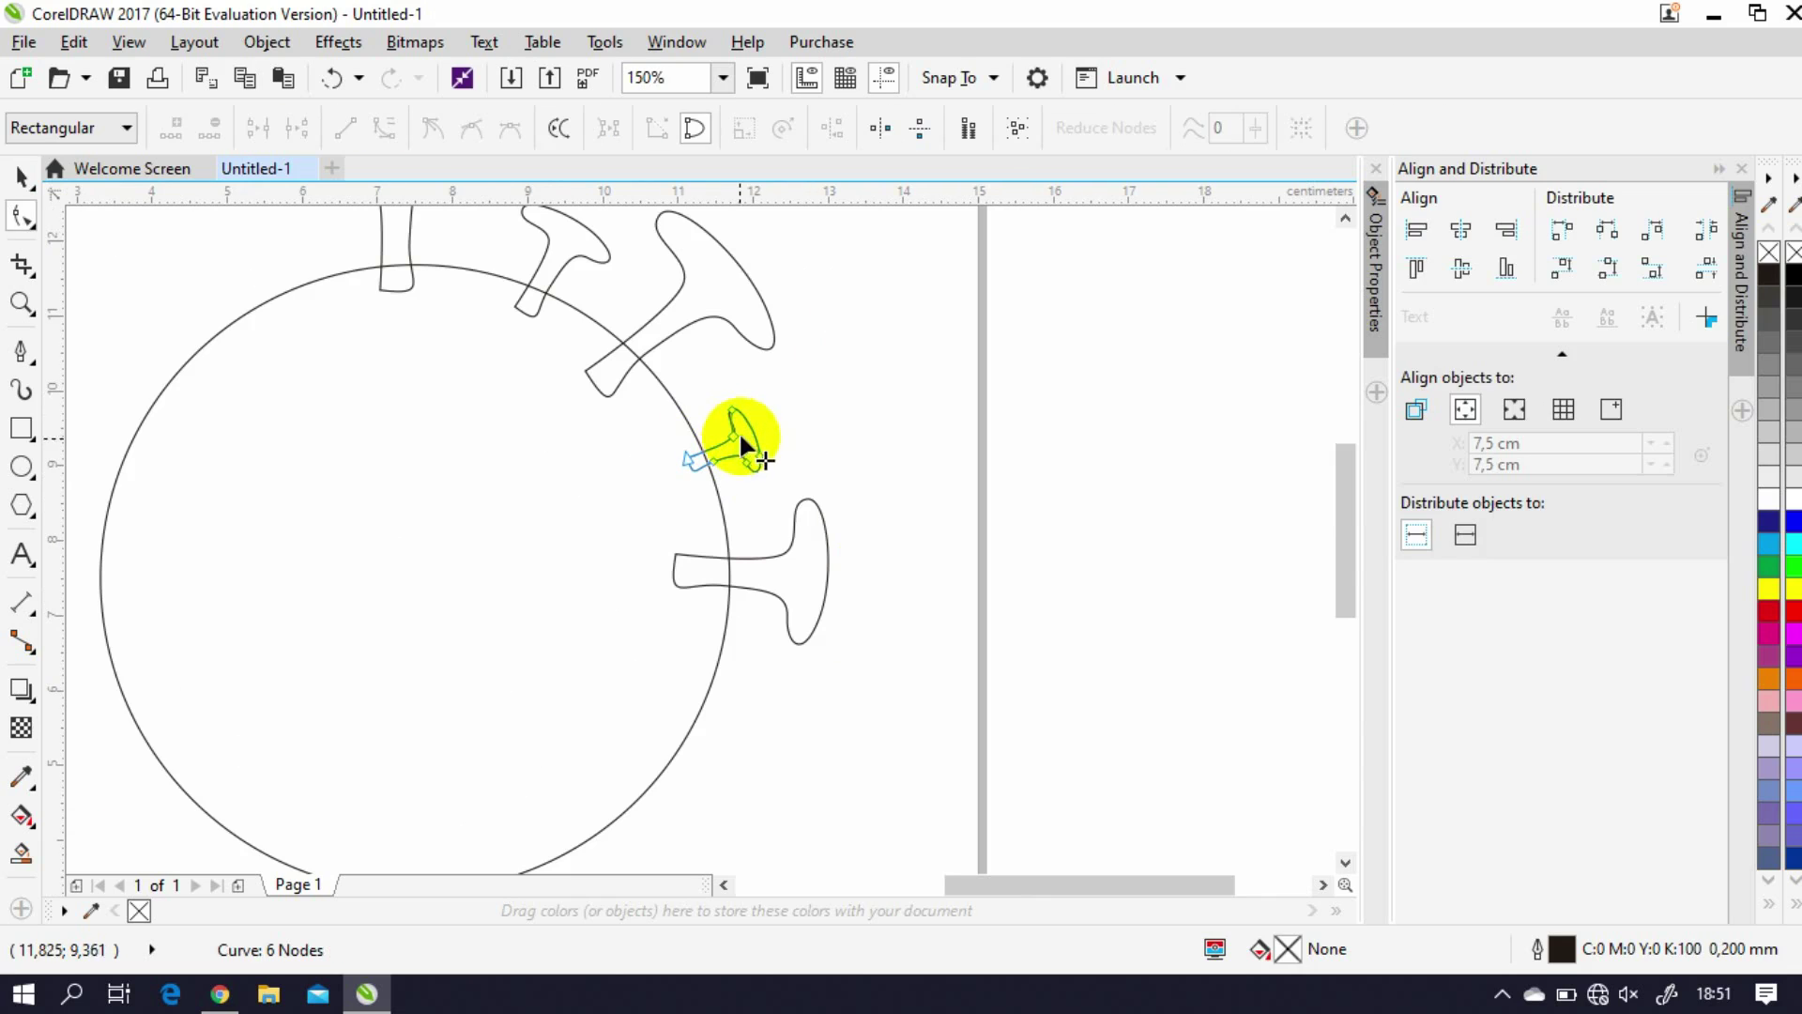
pyautogui.click(17, 188)
pyautogui.moveTo(756, 448); pyautogui.dragTo(835, 711)
pyautogui.click(736, 657)
pyautogui.click(826, 692)
# Step: Scale the new small spike to 70.9%, then copy a right-side spike to the circle's lower right
pyautogui.scroll(2, 717, 794)
pyautogui.moveTo(773, 619); pyautogui.dragTo(788, 604)
pyautogui.scroll(-4, 931, 409)
pyautogui.click(1003, 560)
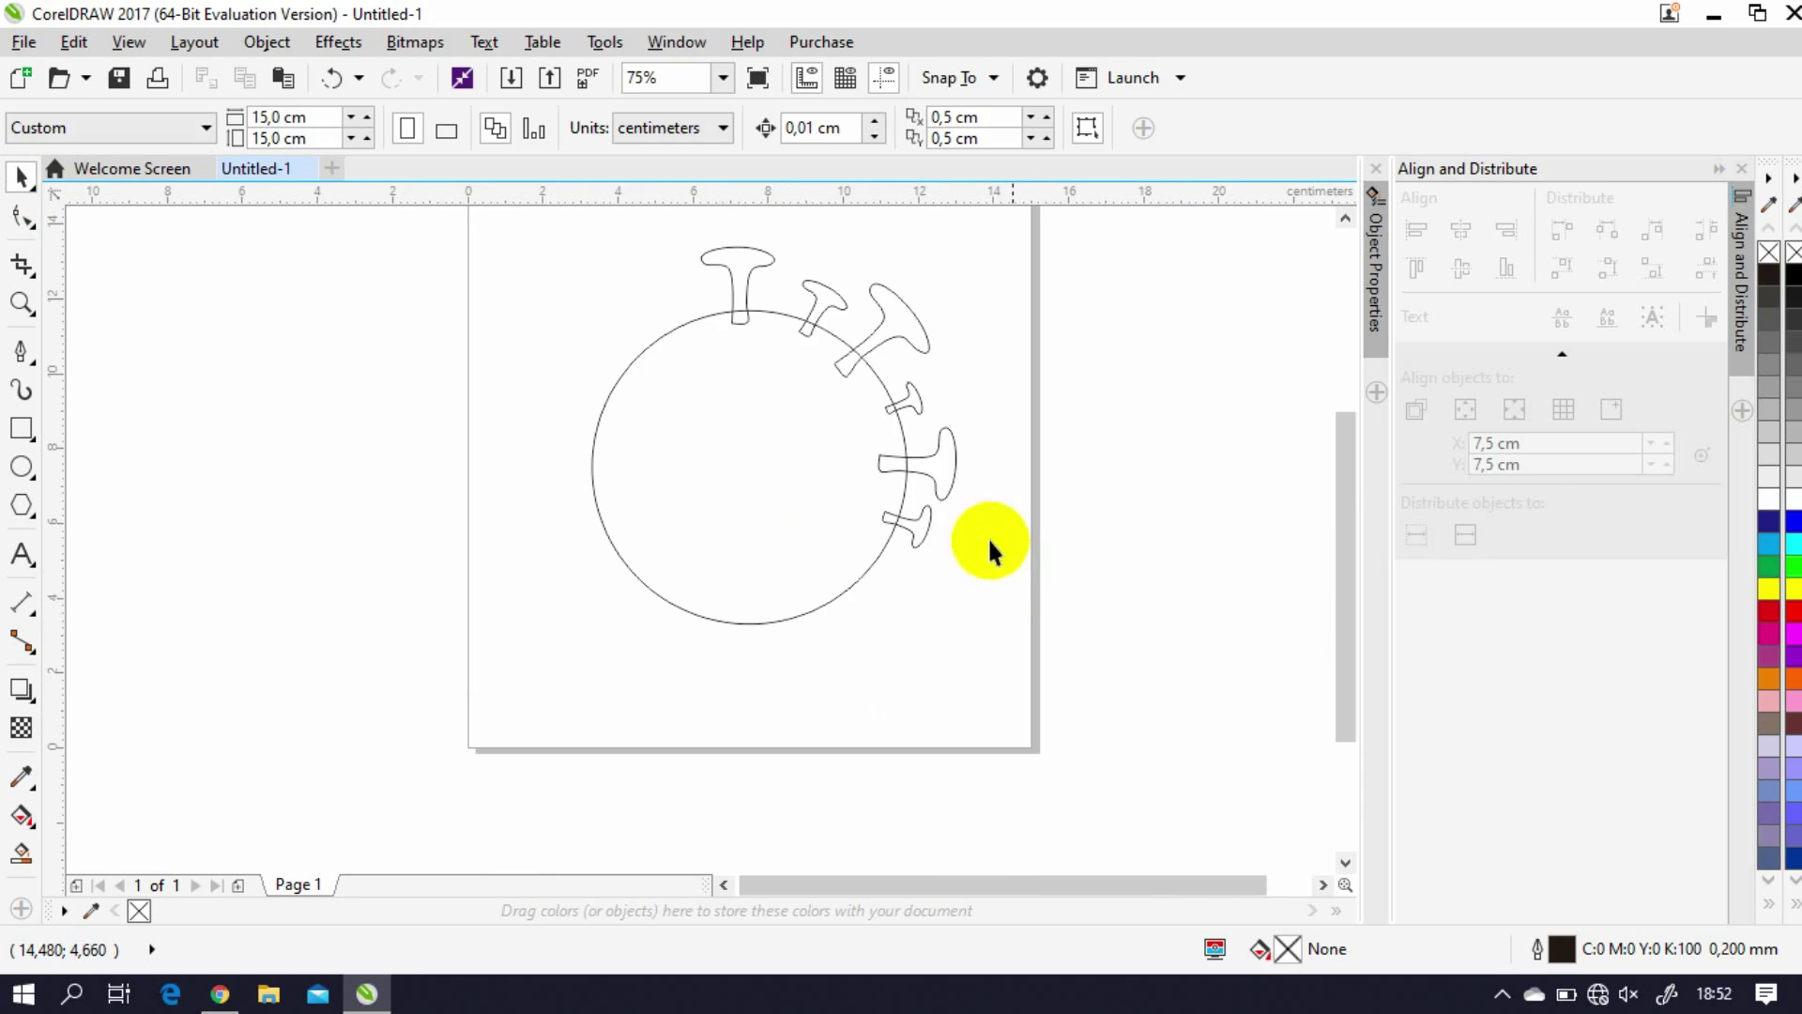
pyautogui.click(921, 330)
pyautogui.moveTo(922, 329); pyautogui.dragTo(718, 677)
# Step: Finish rotating the lower-right spike and move it onto the circle's edge
pyautogui.click(887, 540)
pyautogui.click(916, 608)
pyautogui.click(1039, 643)
pyautogui.moveTo(871, 567); pyautogui.dragTo(894, 627)
pyautogui.scroll(2, 873, 595)
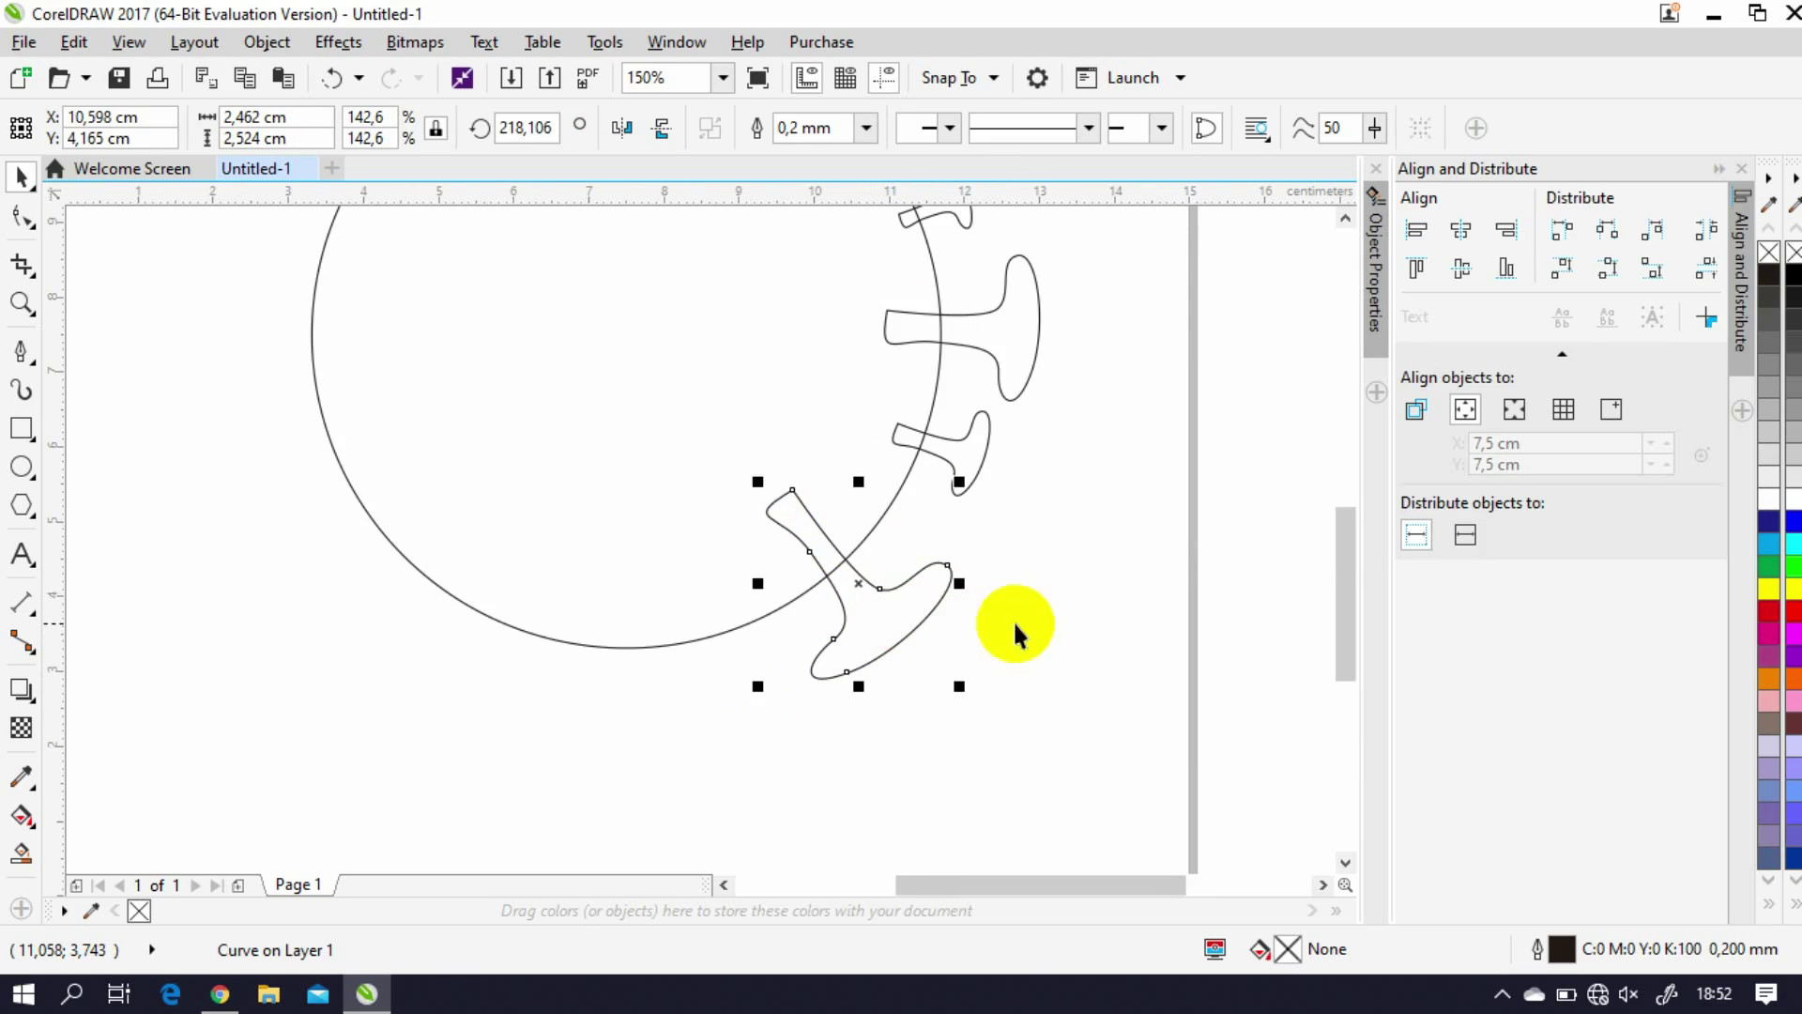
pyautogui.click(1012, 620)
pyautogui.scroll(-2, 922, 479)
pyautogui.scroll(4, 907, 499)
# Step: Reposition the small spike near the circle's right edge
pyautogui.moveTo(906, 517); pyautogui.dragTo(899, 537)
pyautogui.click(1002, 538)
pyautogui.scroll(-2, 873, 507)
pyautogui.scroll(-2, 873, 623)
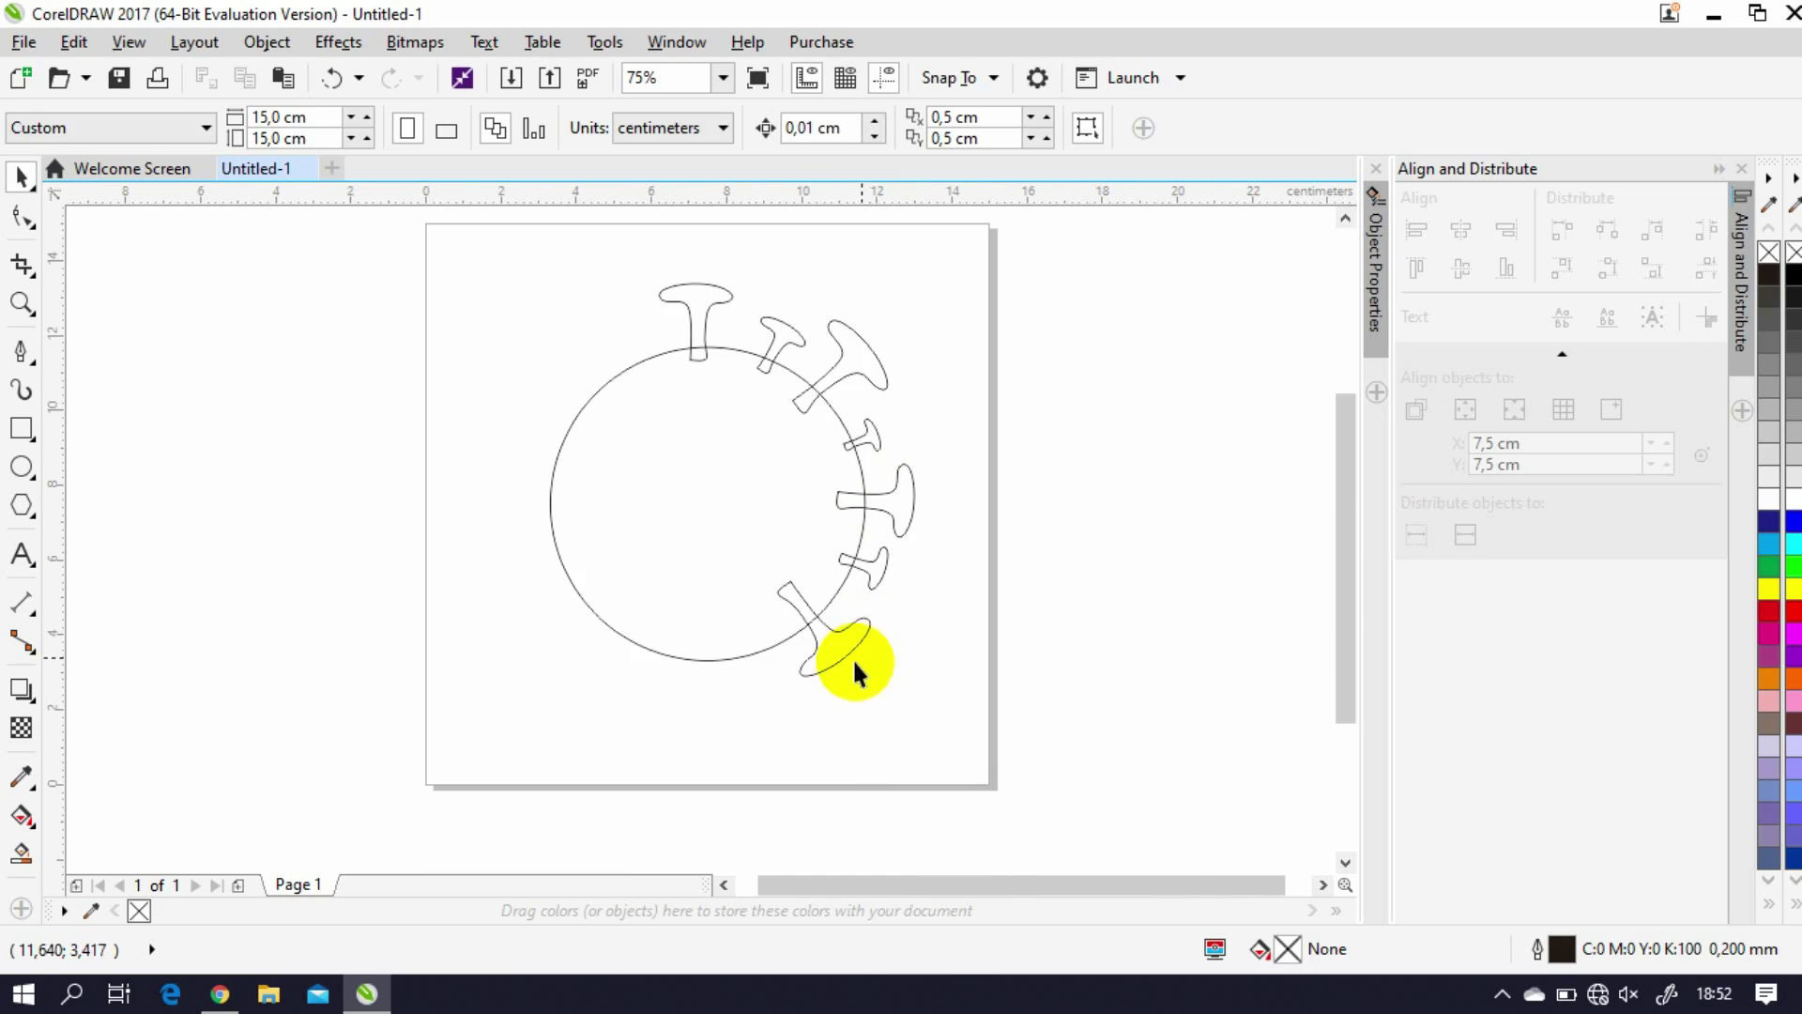
pyautogui.click(843, 656)
pyautogui.click(954, 554)
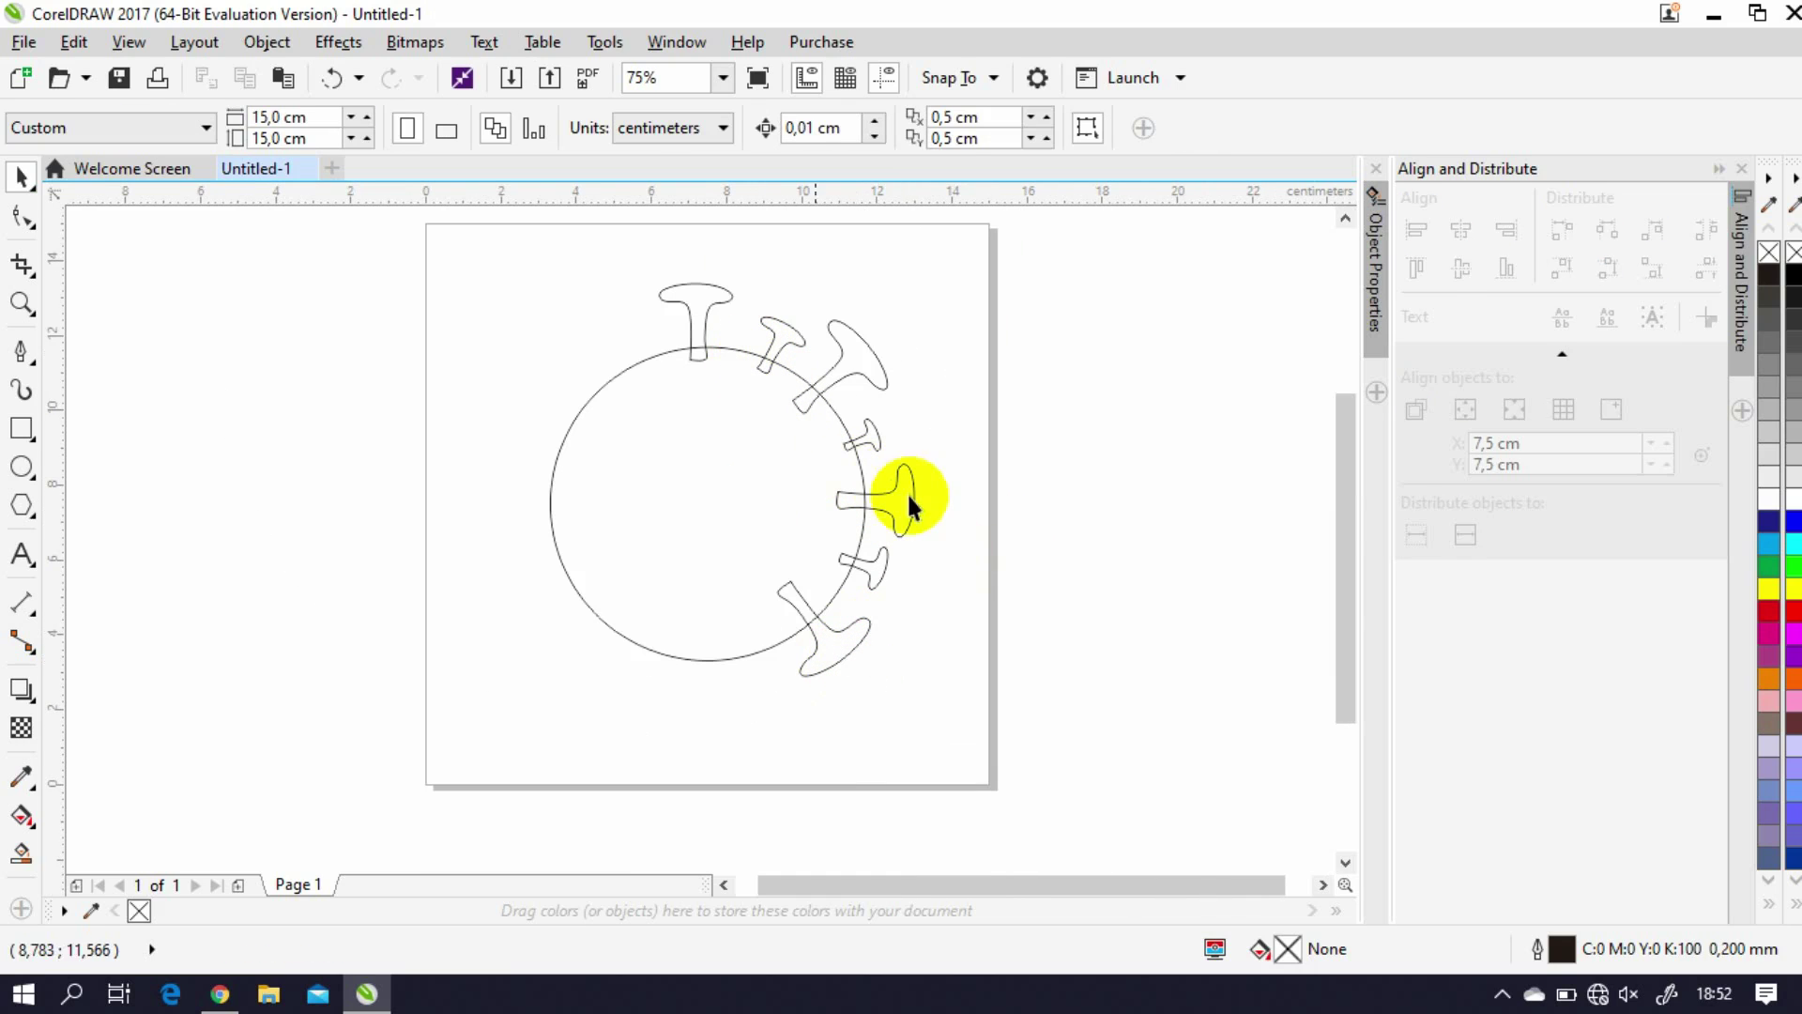
# Step: Place a small spike on the circle's bottom edge and tilt it outward
pyautogui.click(873, 575)
pyautogui.moveTo(838, 619); pyautogui.dragTo(638, 694)
pyautogui.scroll(2, 717, 724)
pyautogui.moveTo(748, 632); pyautogui.dragTo(851, 655)
pyautogui.click(784, 624)
pyautogui.scroll(-2, 922, 662)
pyautogui.scroll(4, 856, 602)
pyautogui.scroll(-2, 851, 592)
pyautogui.click(1013, 660)
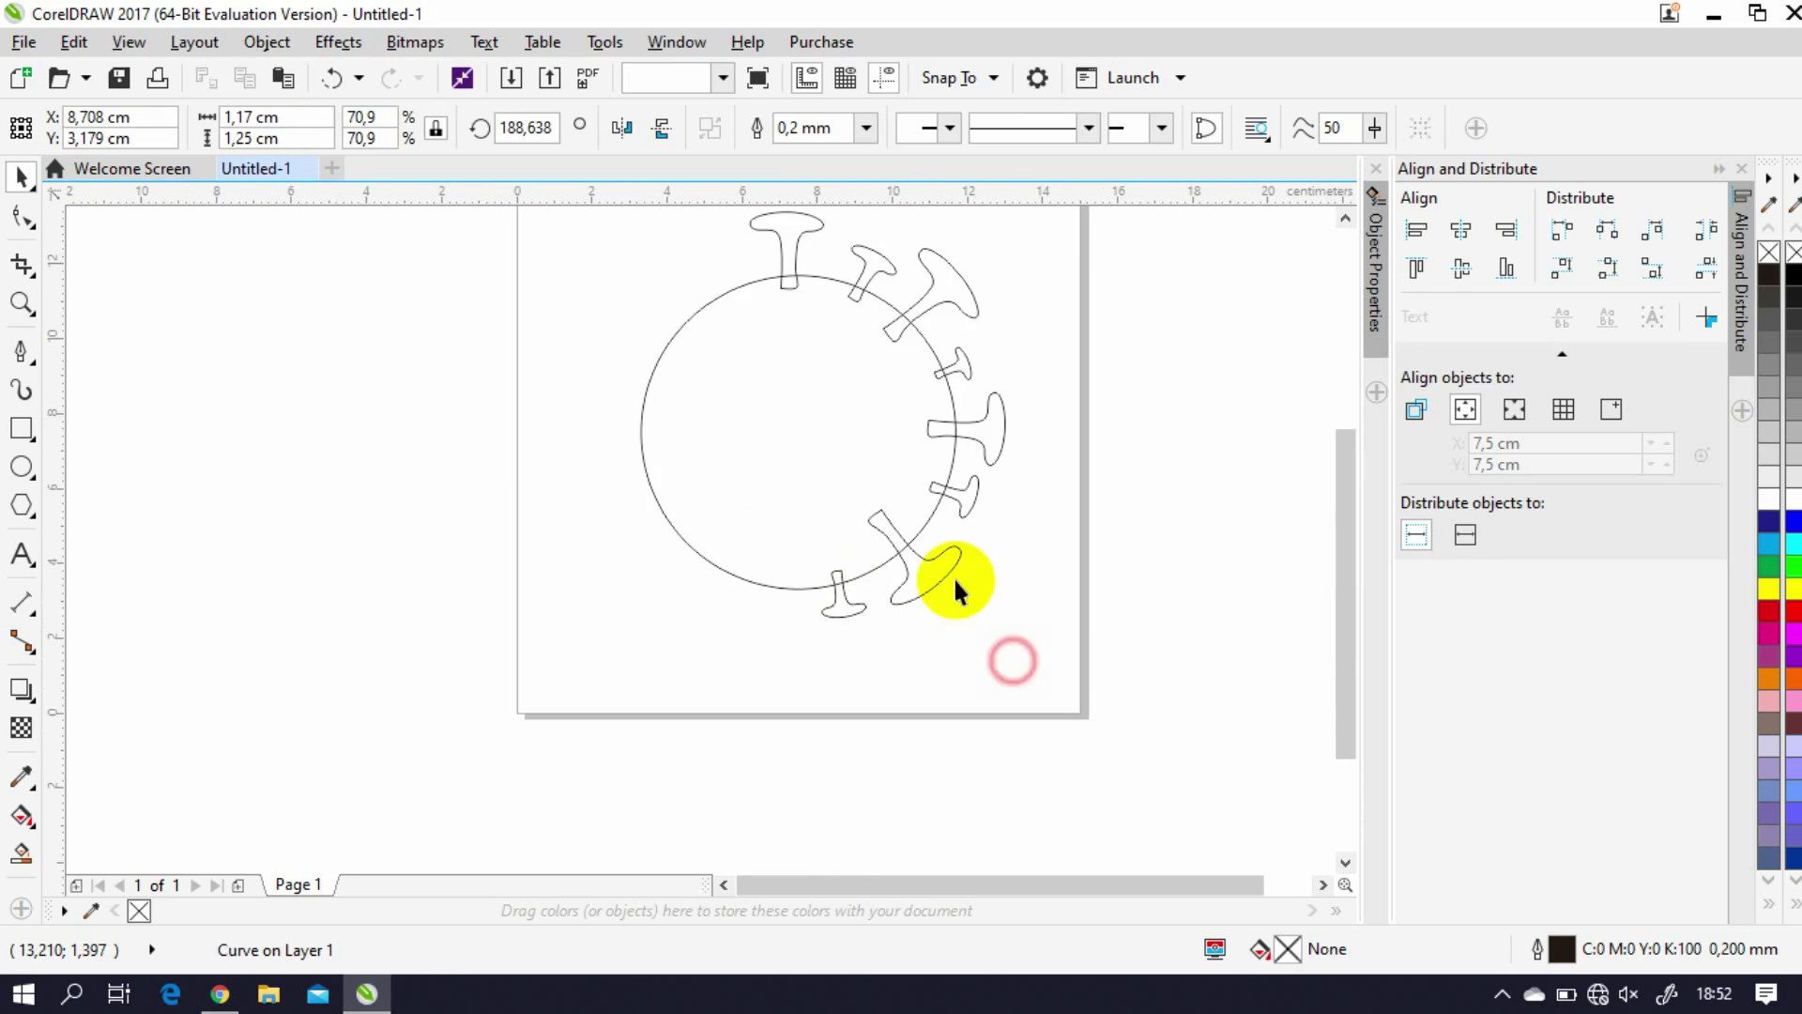
# Step: Put the larger mushroom spike on the lower-left edge, rotated about 164° outward
pyautogui.click(951, 571)
pyautogui.moveTo(951, 570); pyautogui.dragTo(644, 487)
pyautogui.click(644, 487)
pyautogui.moveTo(659, 418); pyautogui.dragTo(670, 607)
pyautogui.click(741, 657)
pyautogui.moveTo(605, 483); pyautogui.dragTo(714, 588)
pyautogui.click(708, 588)
pyautogui.moveTo(791, 639); pyautogui.dragTo(751, 685)
pyautogui.click(752, 684)
pyautogui.moveTo(716, 604); pyautogui.dragTo(771, 624)
pyautogui.click(954, 612)
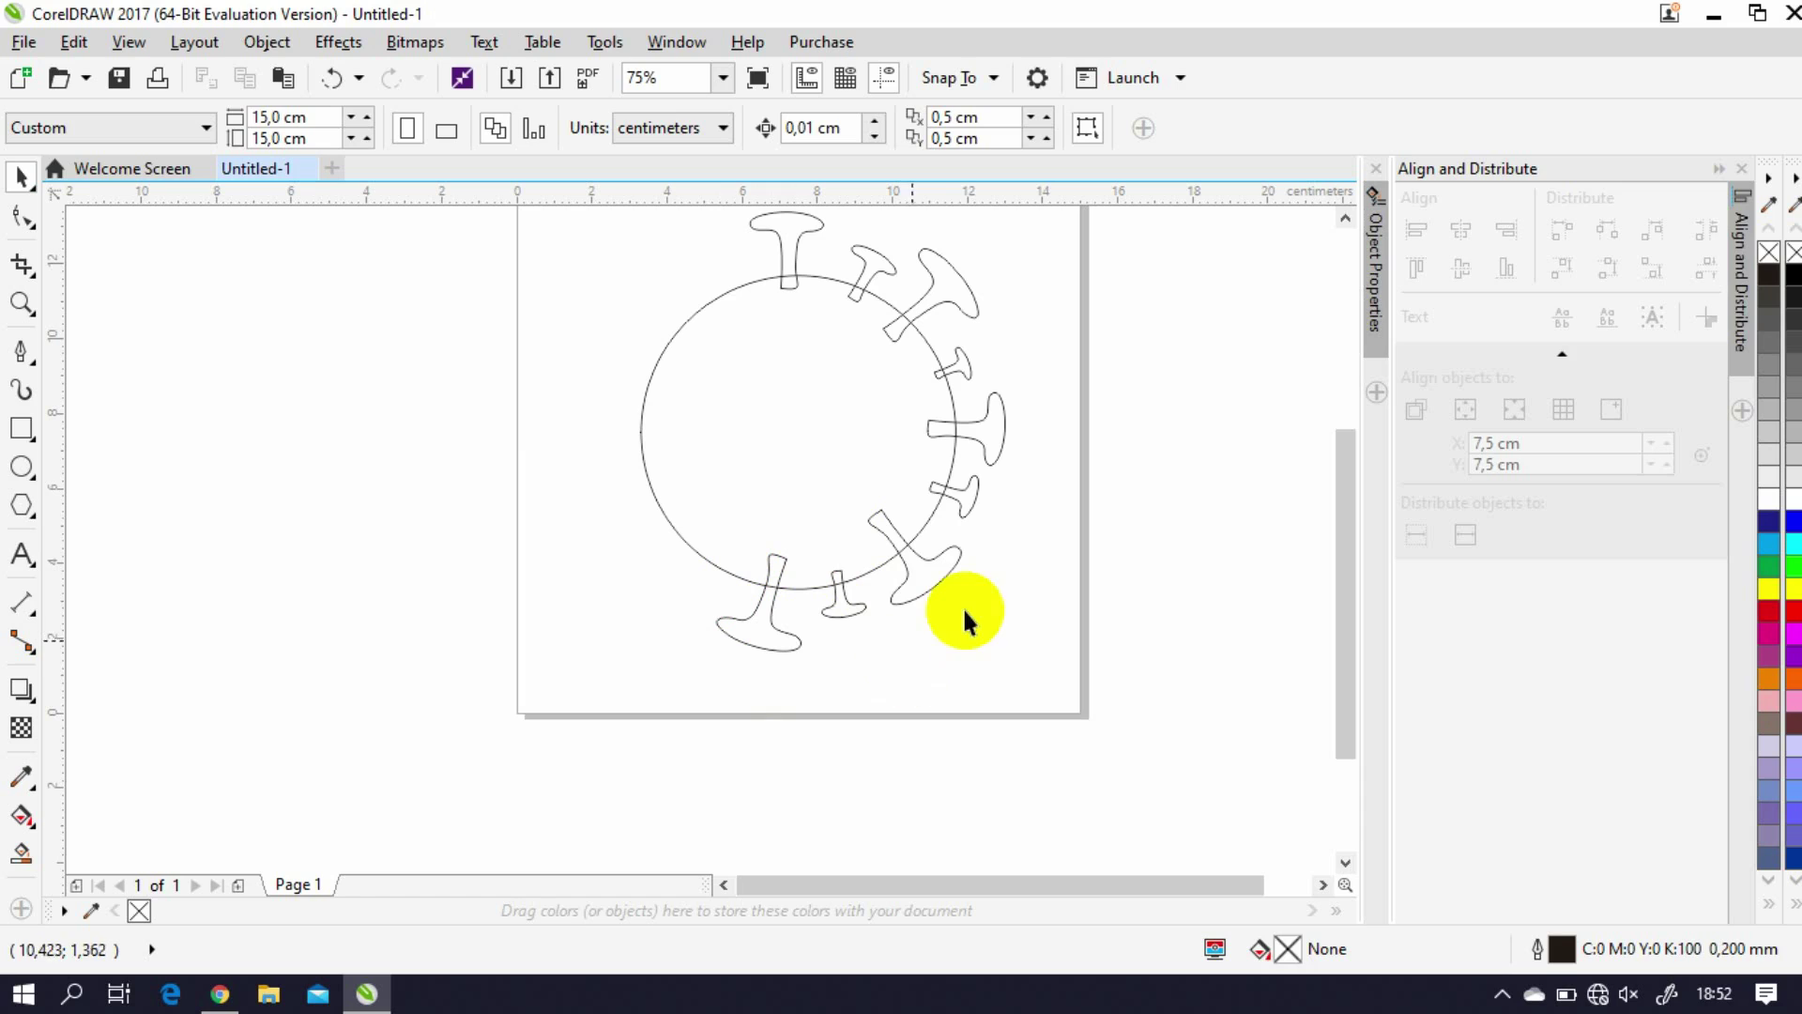
pyautogui.click(842, 587)
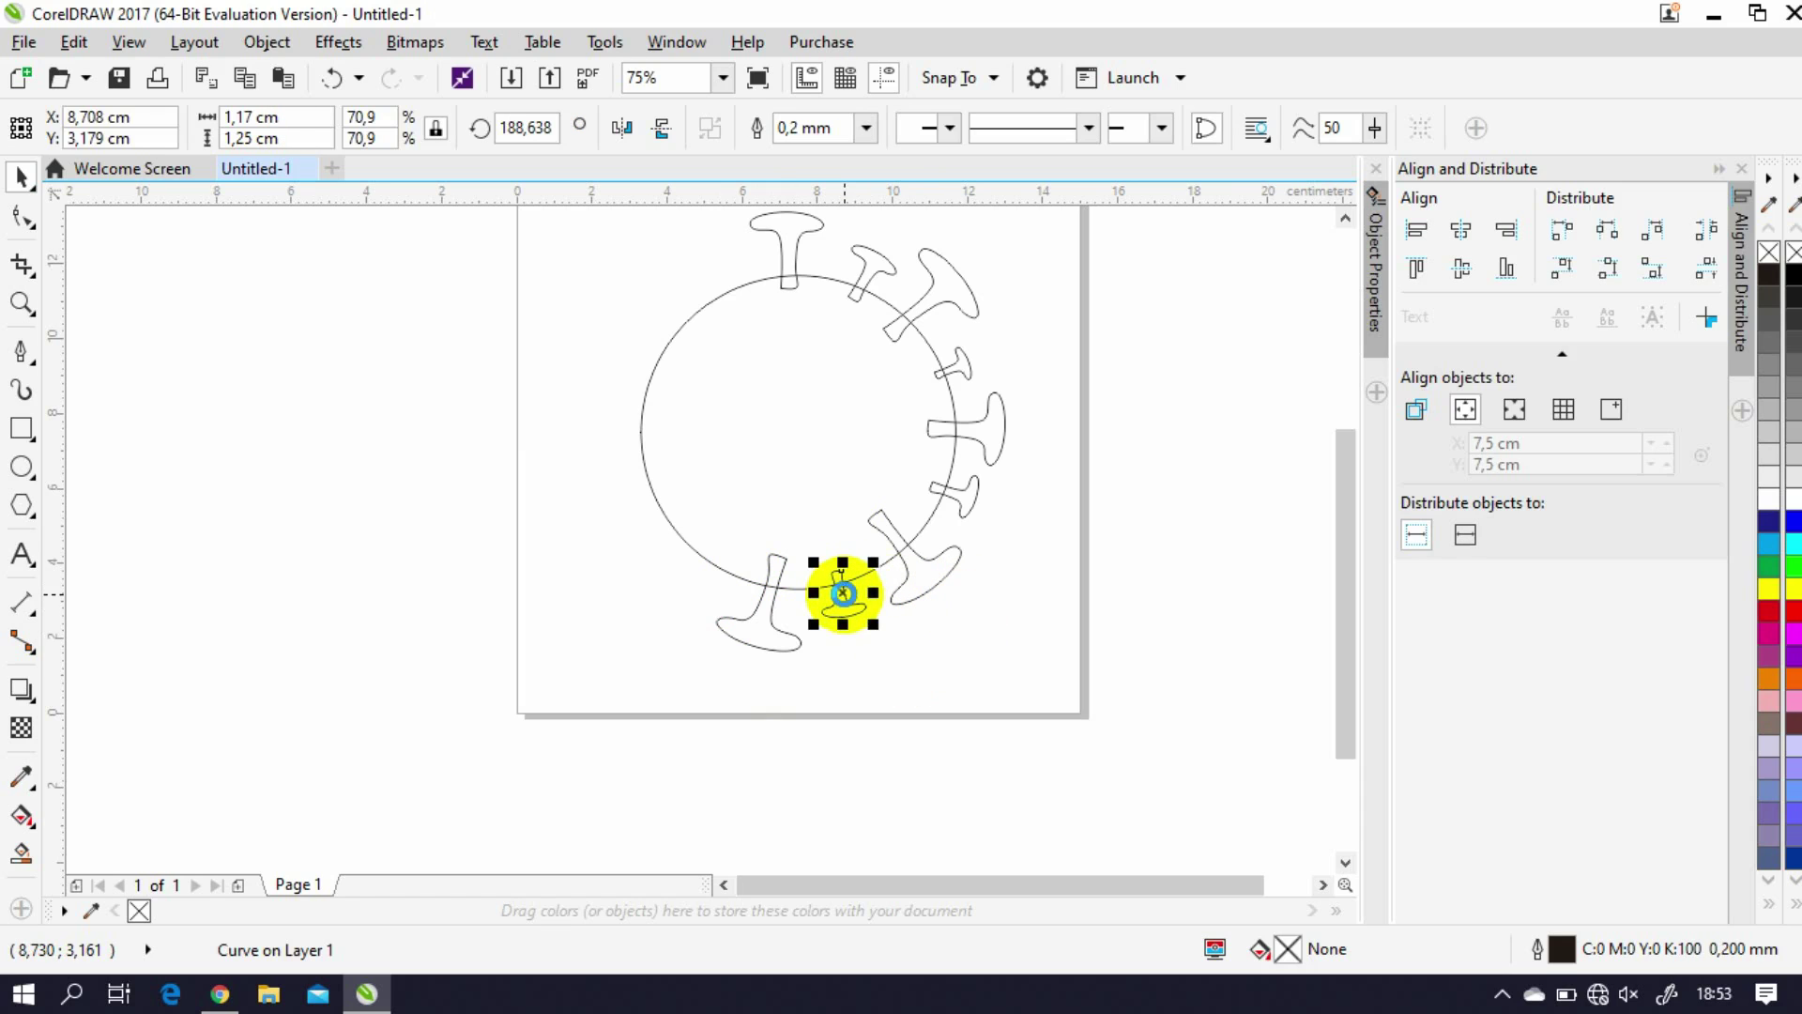
# Step: Move a small spike left, mirror it horizontally and vertically, and rotate it outward
pyautogui.scroll(2, 844, 596)
pyautogui.moveTo(845, 596); pyautogui.dragTo(547, 637)
pyautogui.click(581, 554)
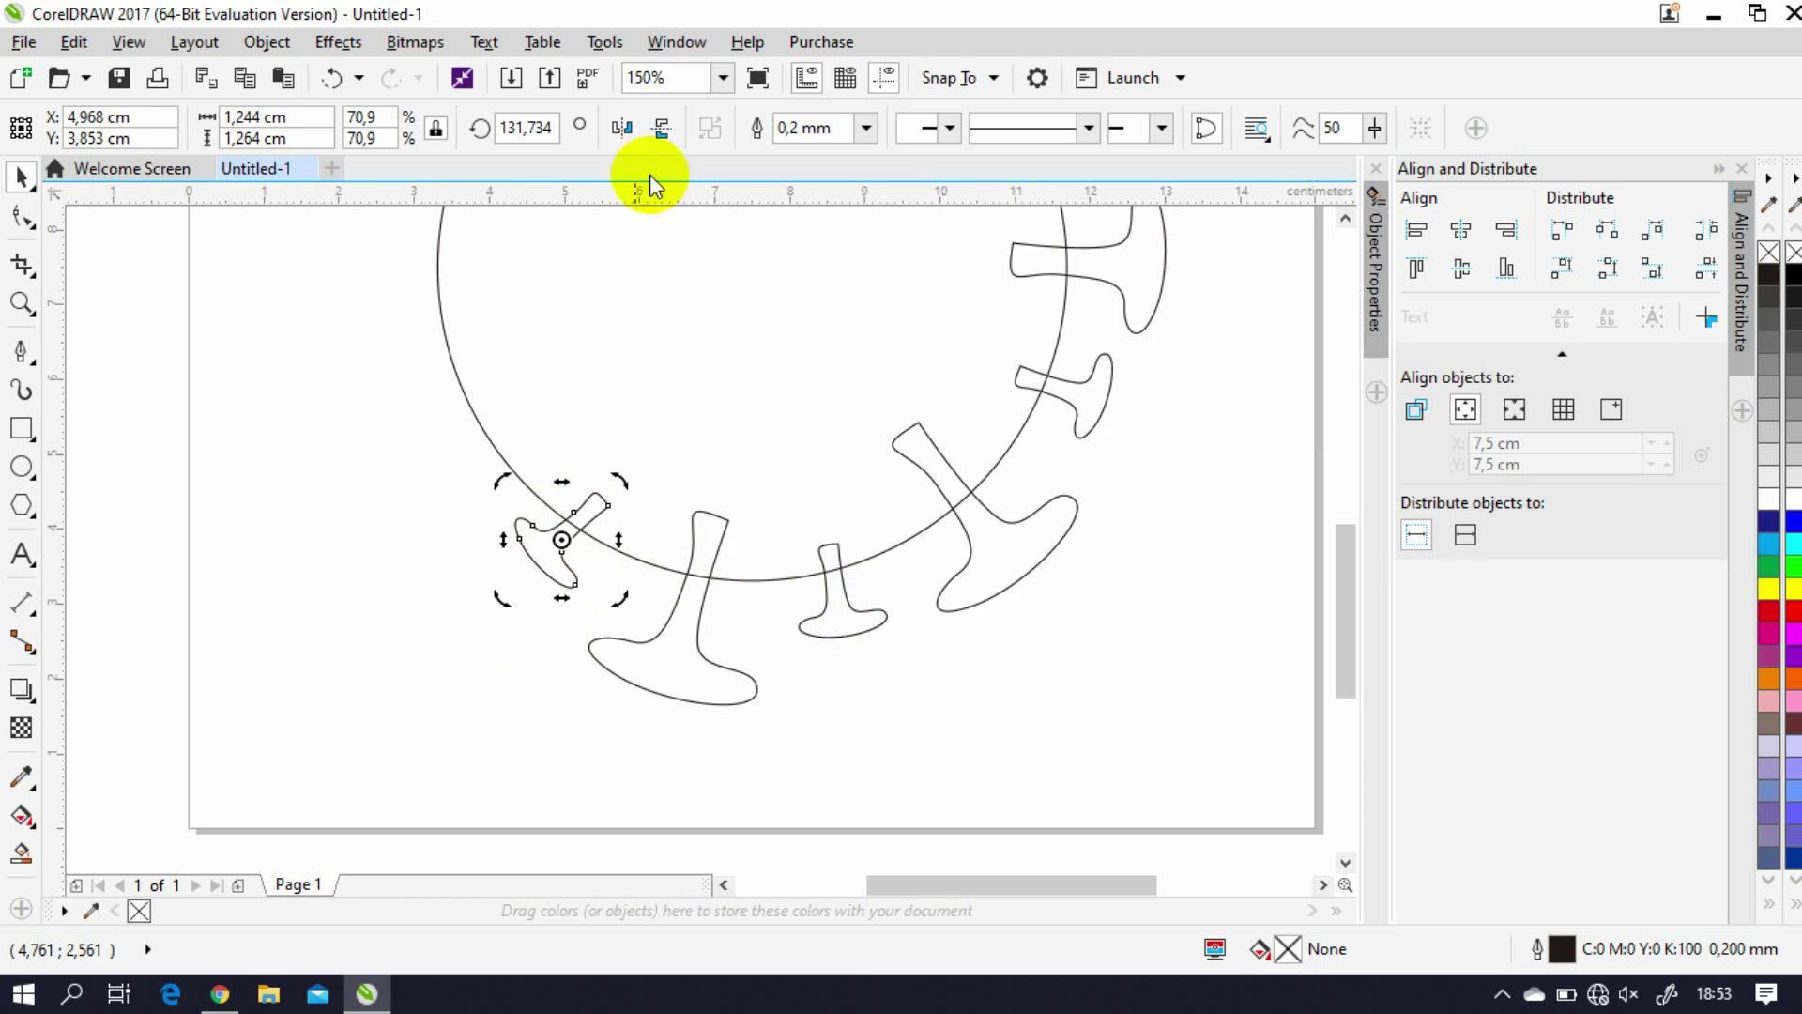
pyautogui.click(616, 116)
pyautogui.click(660, 130)
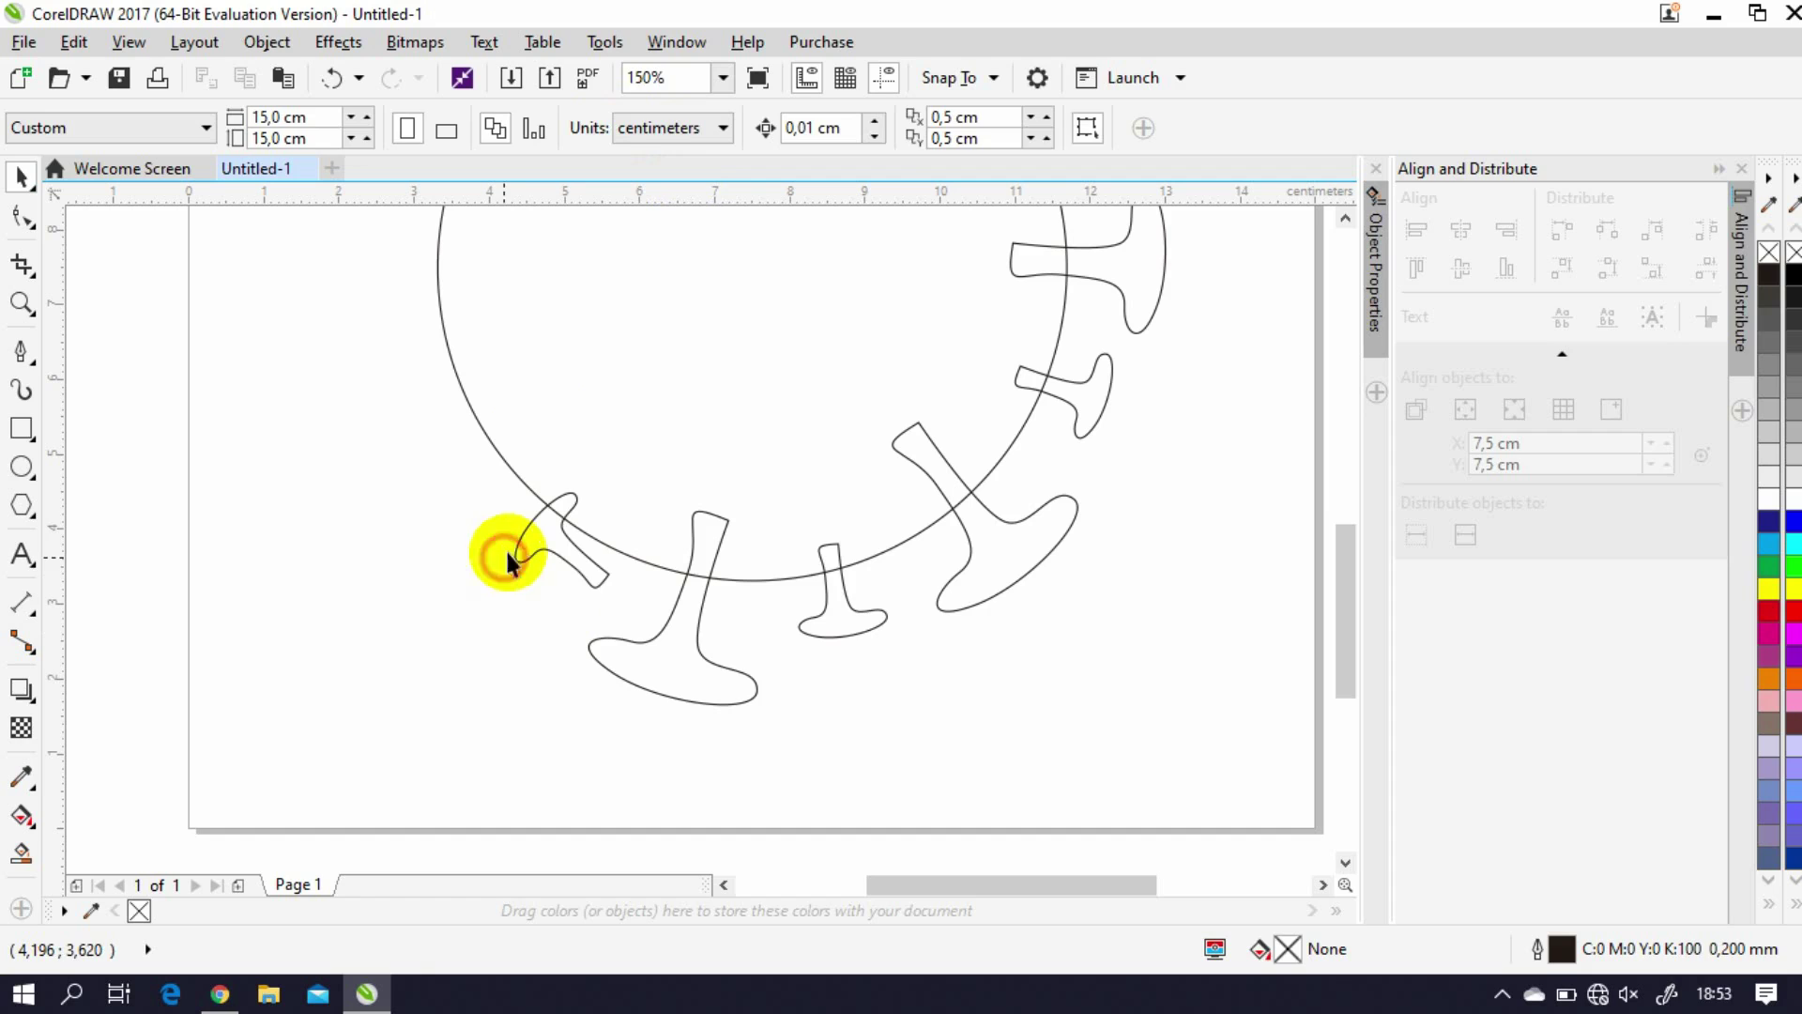
pyautogui.click(530, 515)
pyautogui.click(531, 513)
pyautogui.moveTo(616, 587); pyautogui.dragTo(643, 491)
pyautogui.click(462, 602)
# Step: Settle the mirrored small spike onto the circle's lower-left edge
pyautogui.click(554, 555)
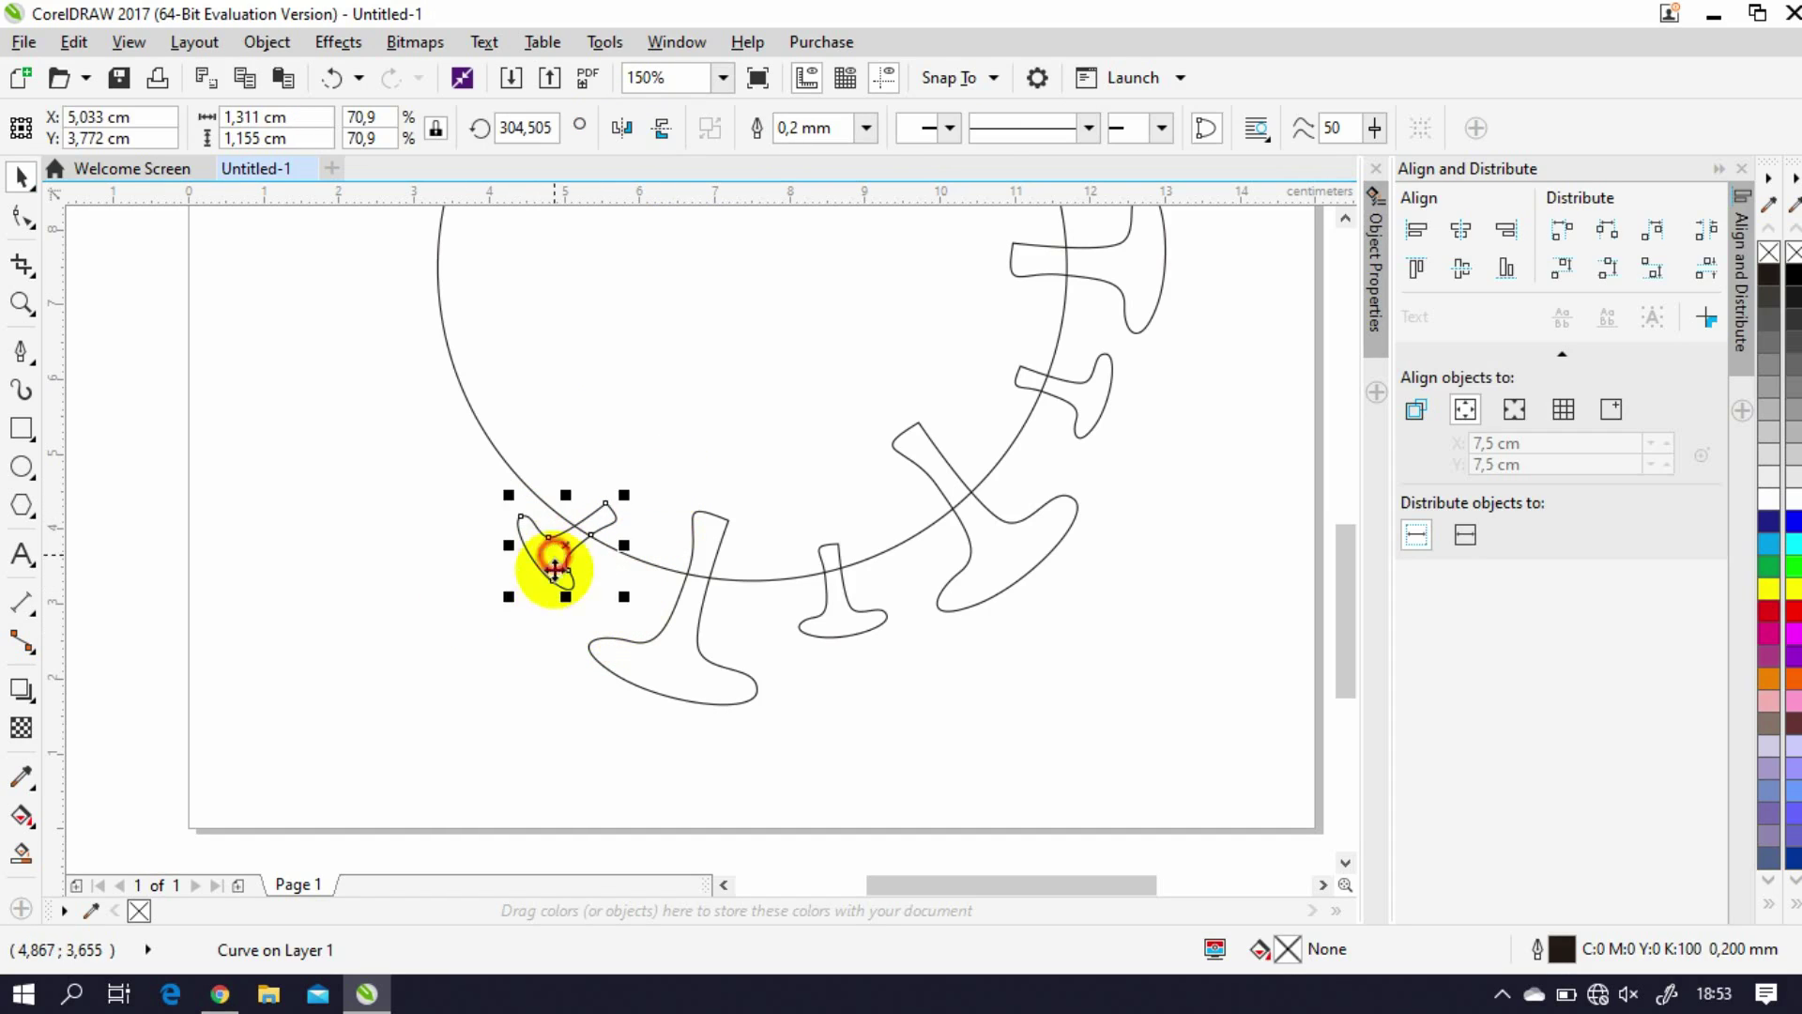
pyautogui.scroll(3, 536, 546)
pyautogui.moveTo(518, 563); pyautogui.dragTo(517, 563)
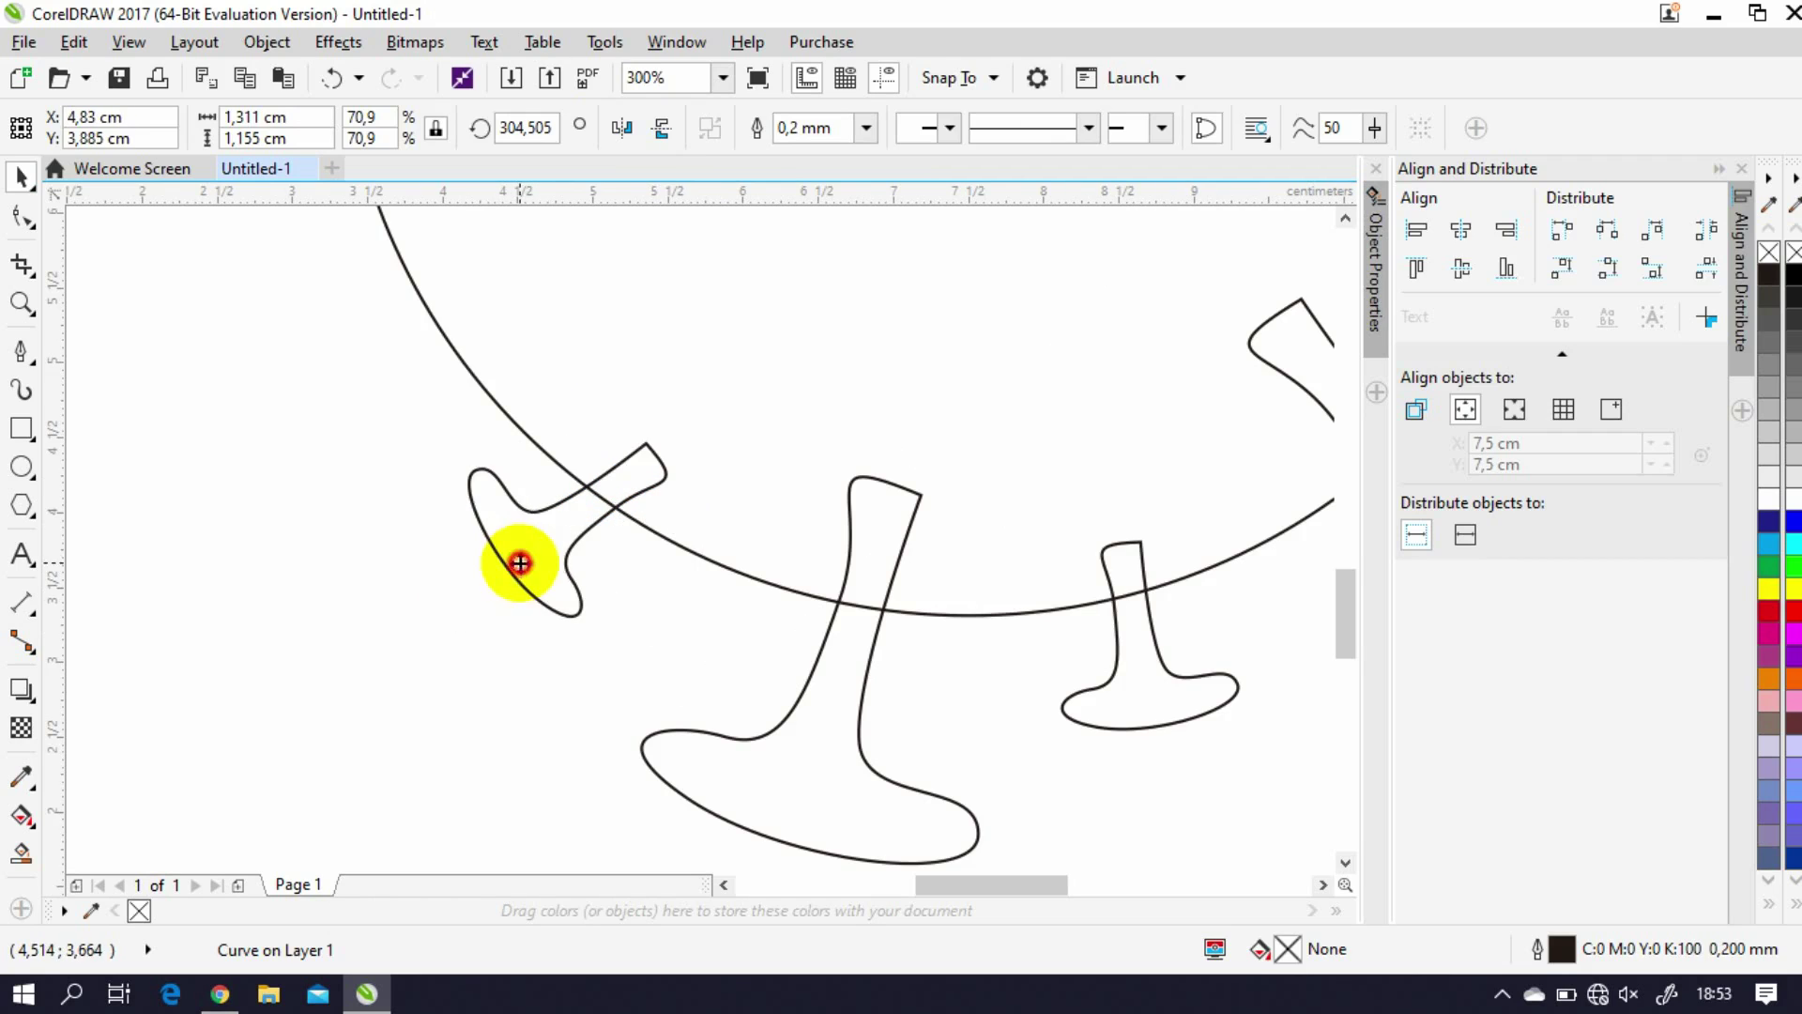
pyautogui.moveTo(720, 617)
pyautogui.mouseDown()
pyautogui.moveTo(692, 631)
pyautogui.moveTo(716, 583)
pyautogui.moveTo(736, 644)
pyautogui.mouseUp()
pyautogui.click(554, 578)
pyautogui.click(548, 546)
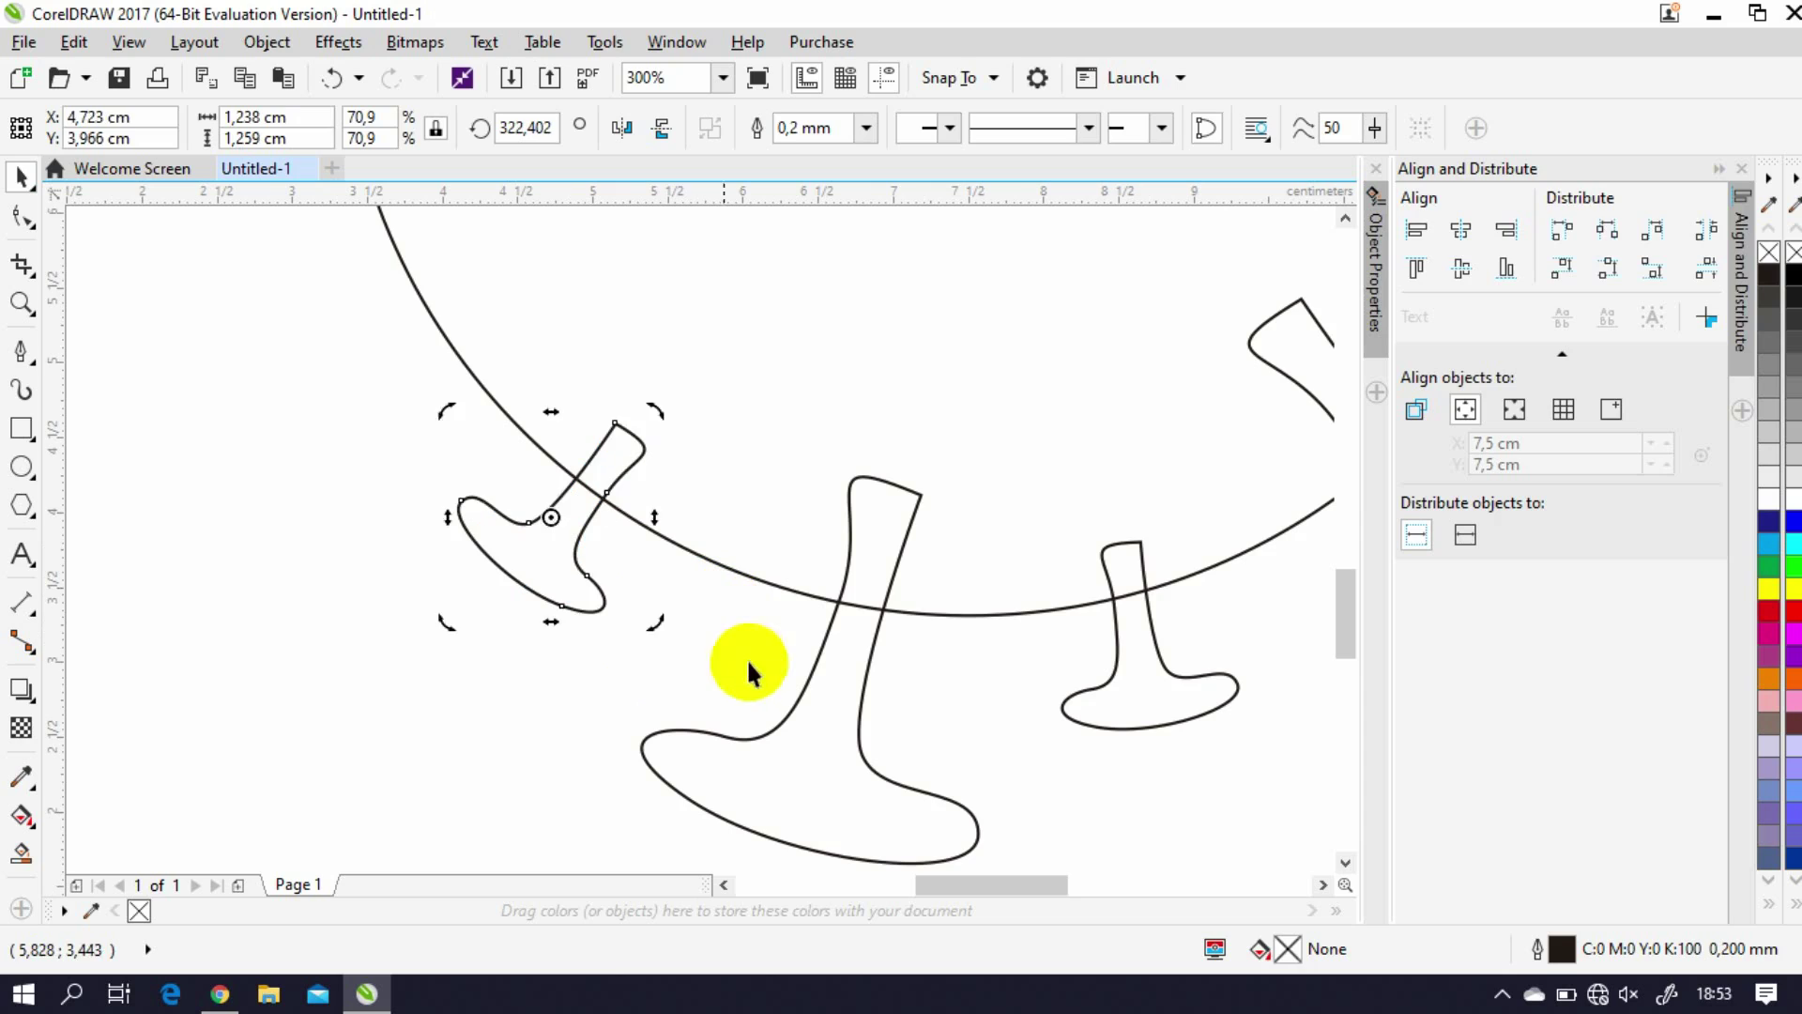
pyautogui.click(749, 656)
pyautogui.scroll(-5, 570, 680)
pyautogui.scroll(2, 647, 549)
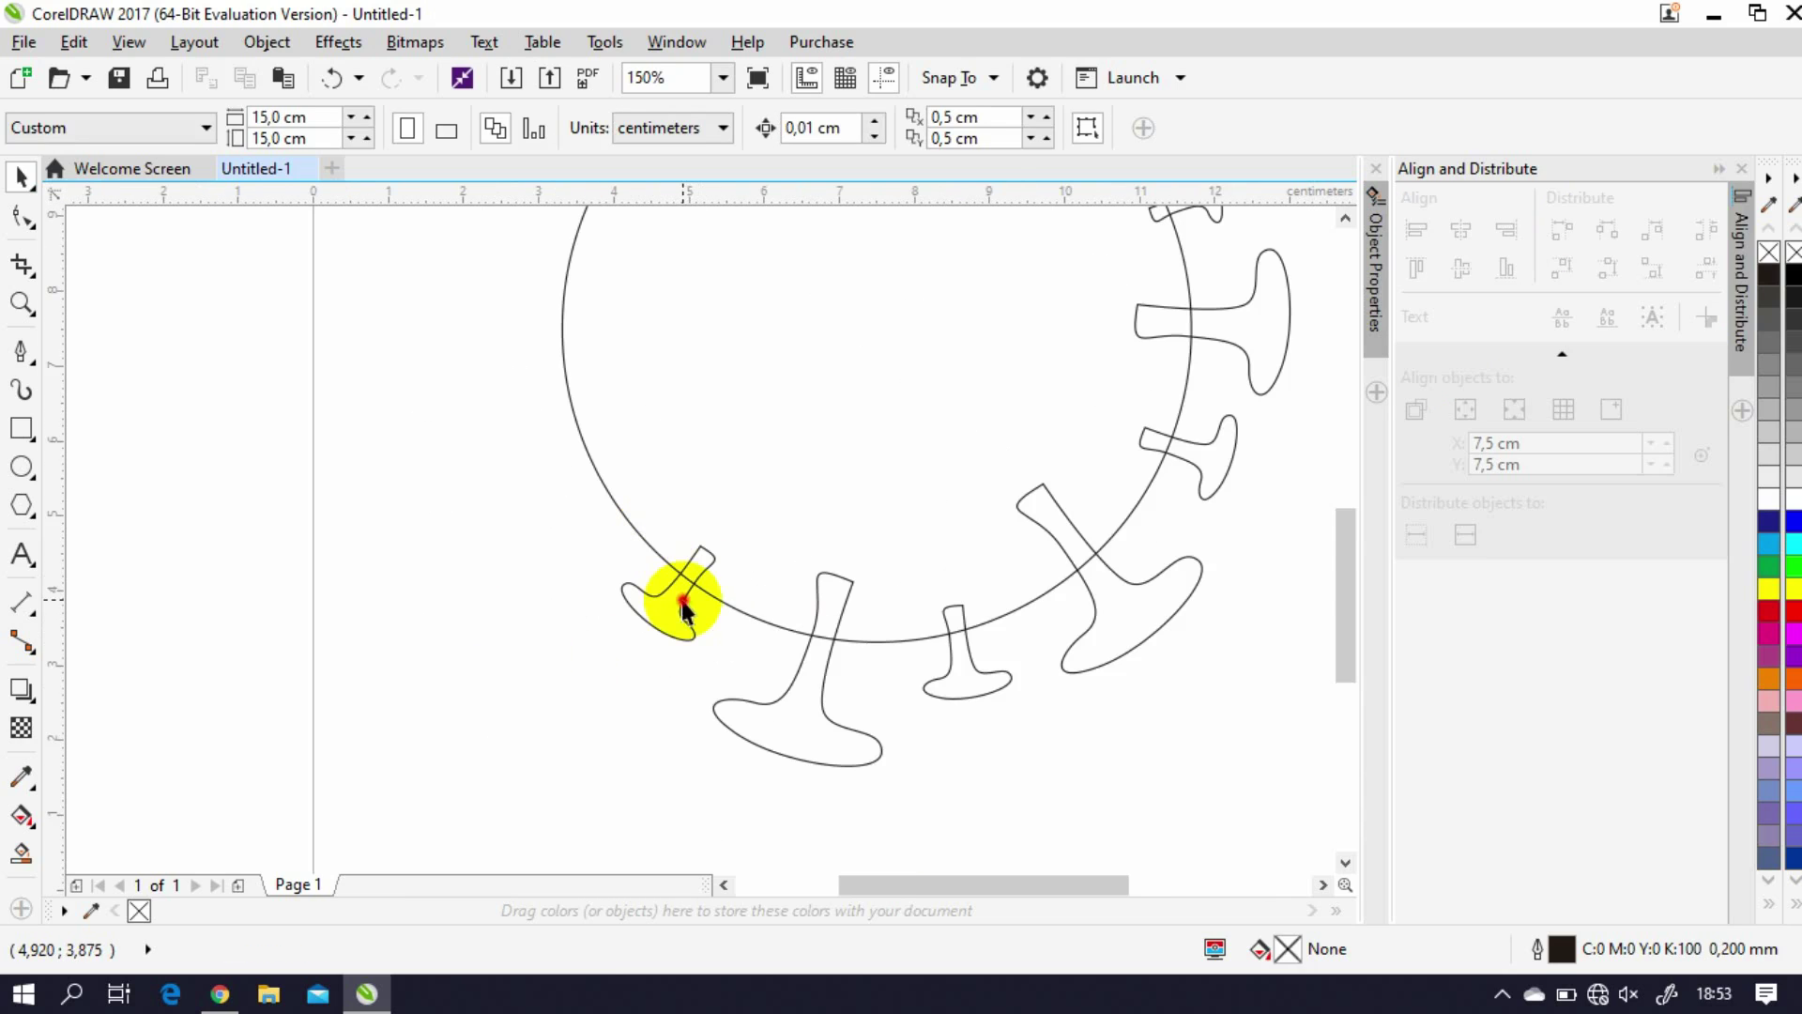
# Step: Resize another spike, move it up-left, rotate it about 304° and shrink it to 69%
pyautogui.click(664, 623)
pyautogui.scroll(2, 663, 623)
pyautogui.moveTo(767, 654); pyautogui.dragTo(825, 764)
pyautogui.moveTo(700, 644); pyautogui.dragTo(510, 434)
pyautogui.click(511, 434)
pyautogui.moveTo(649, 259); pyautogui.dragTo(657, 319)
pyautogui.click(508, 461)
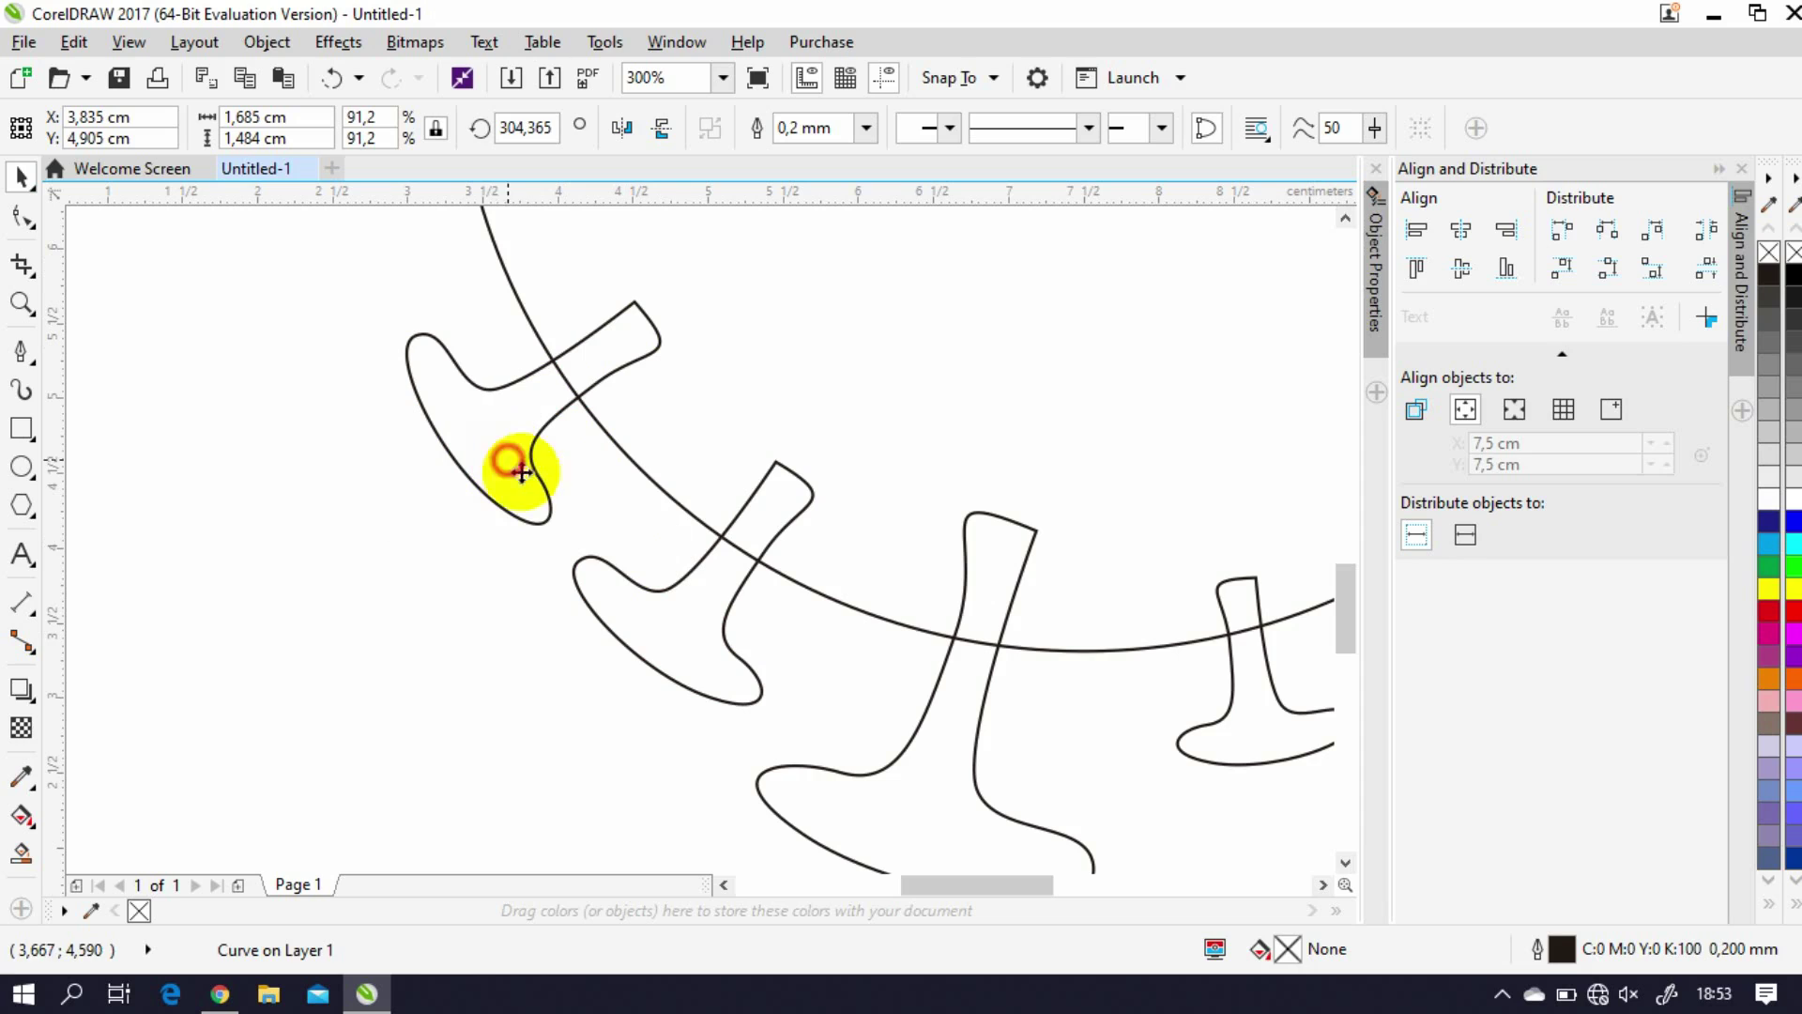
pyautogui.moveTo(666, 532); pyautogui.dragTo(608, 478)
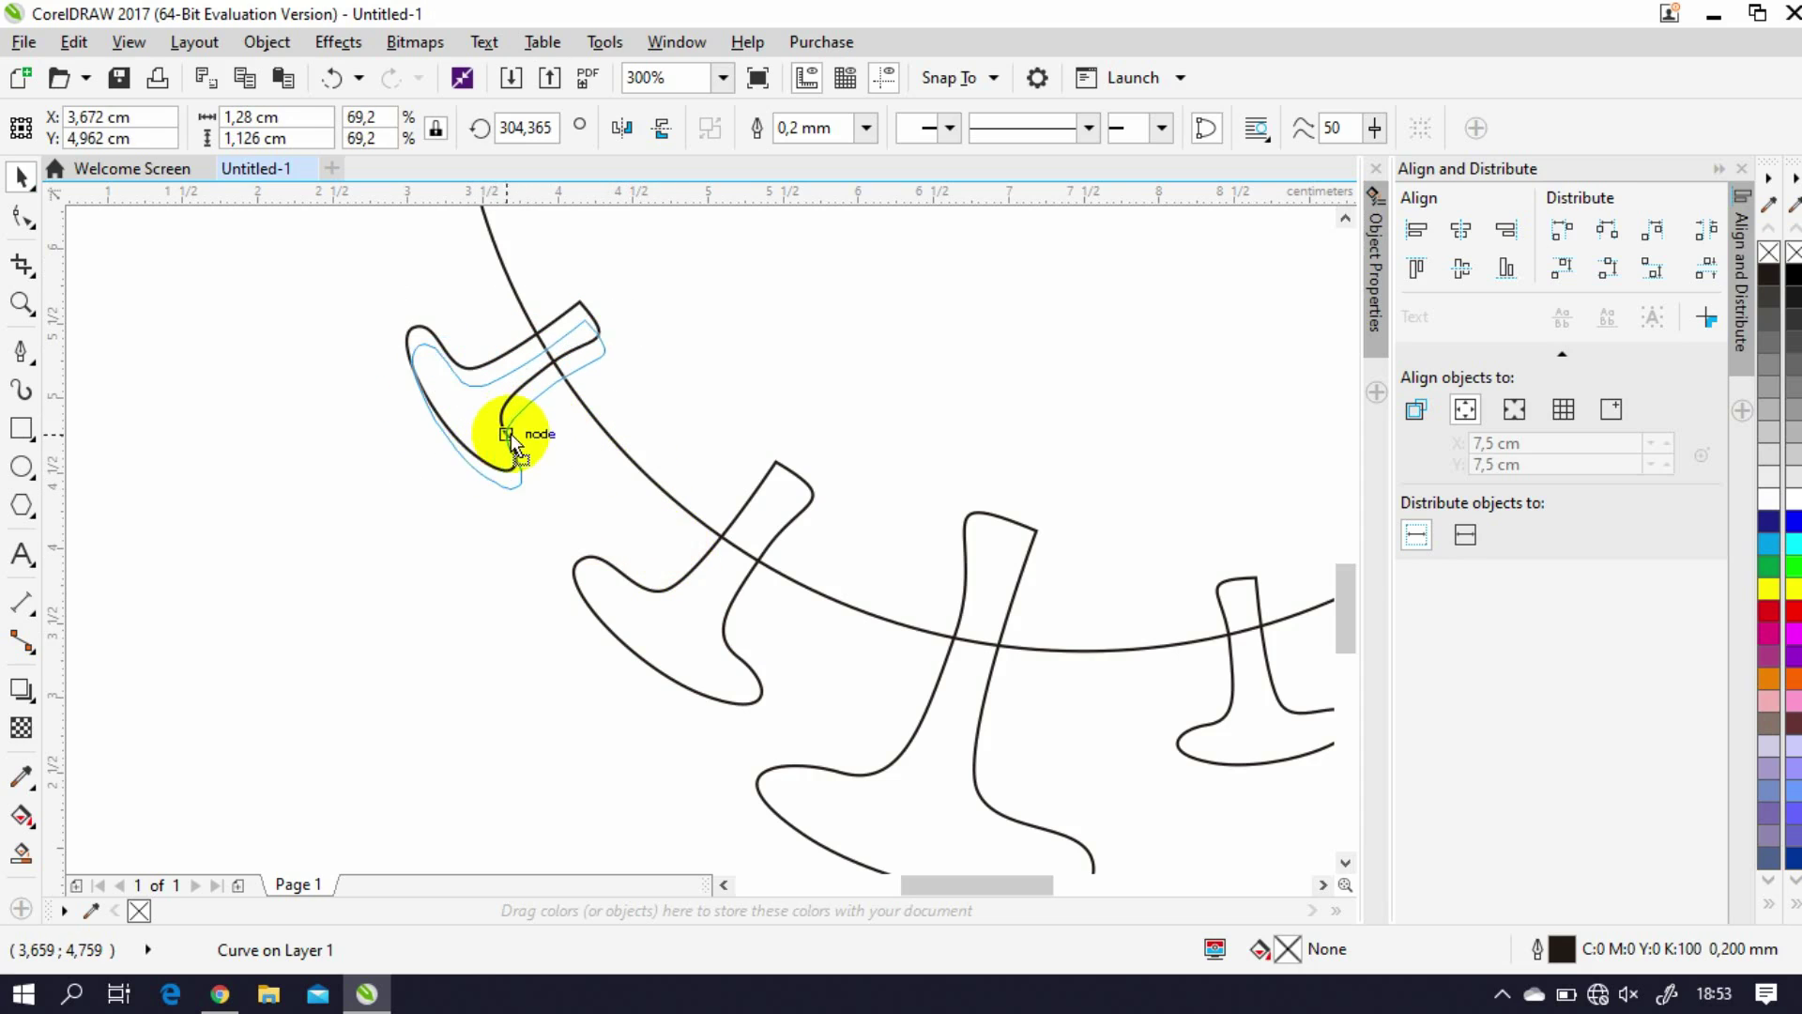
pyautogui.moveTo(511, 433); pyautogui.dragTo(511, 436)
# Step: Place that spike on the circle's left side, turned about 94° to lie horizontal
pyautogui.scroll(-2, 747, 771)
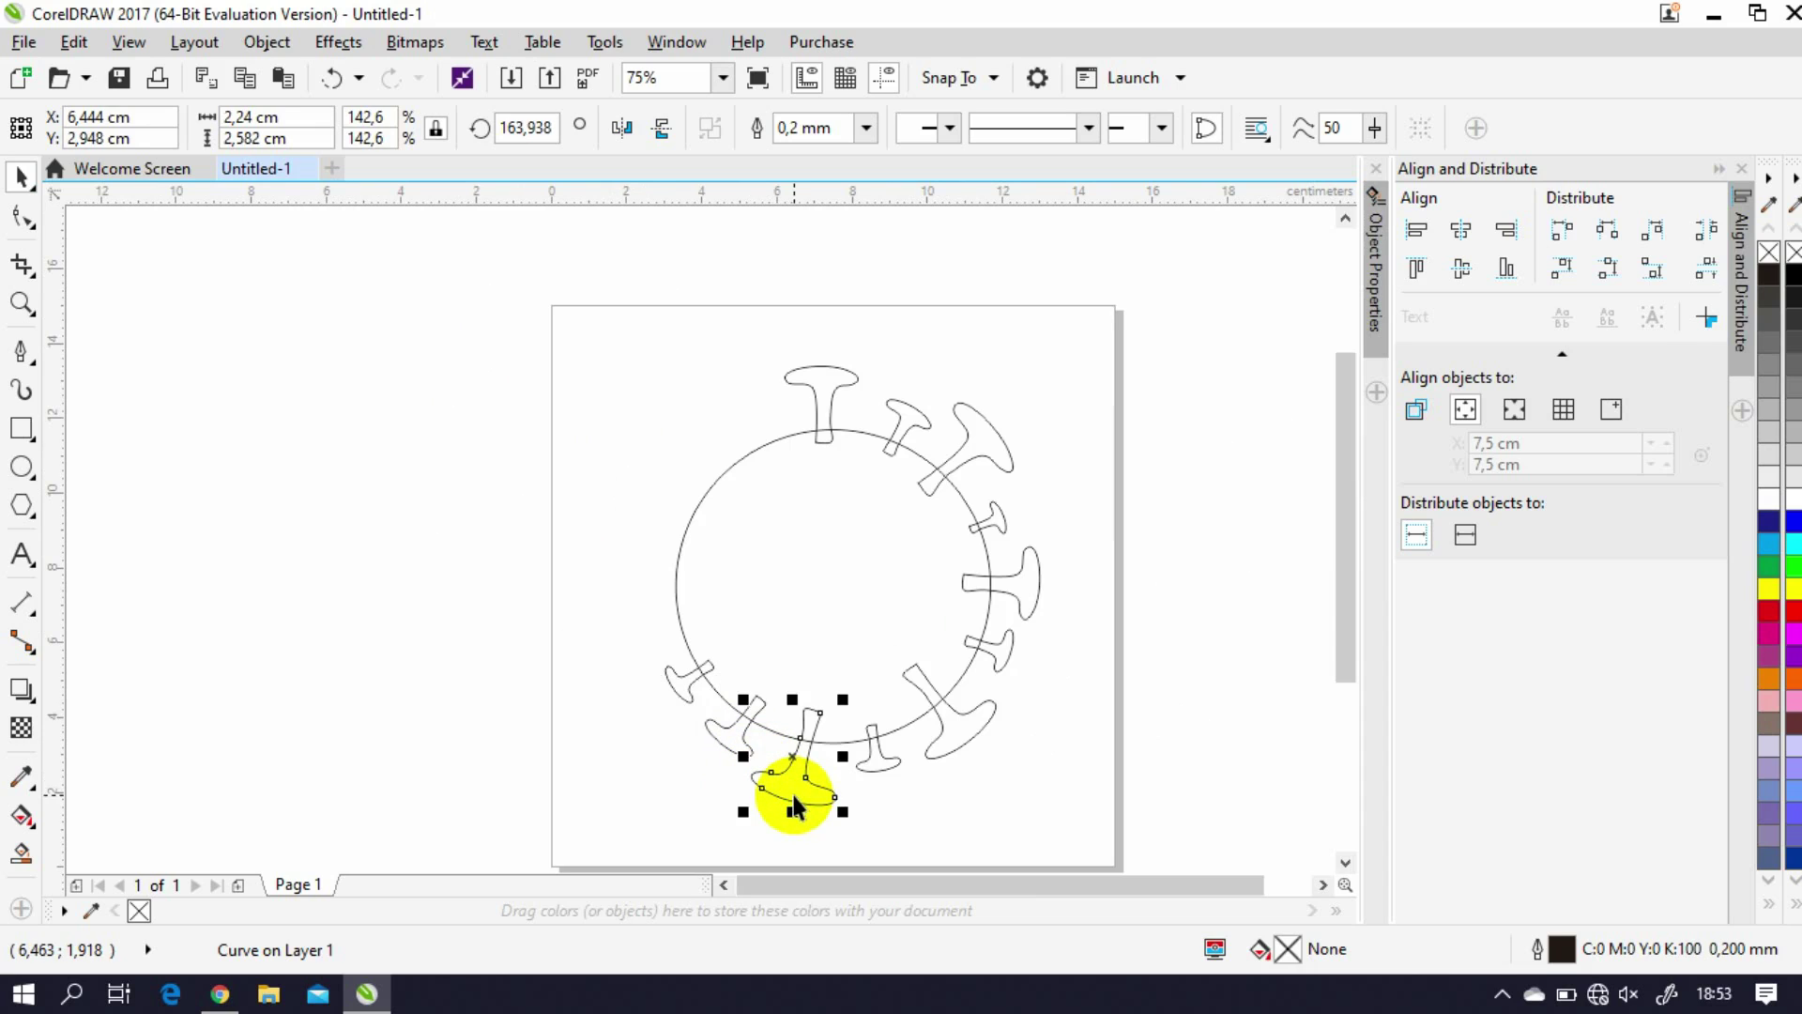
pyautogui.moveTo(735, 762); pyautogui.dragTo(653, 636)
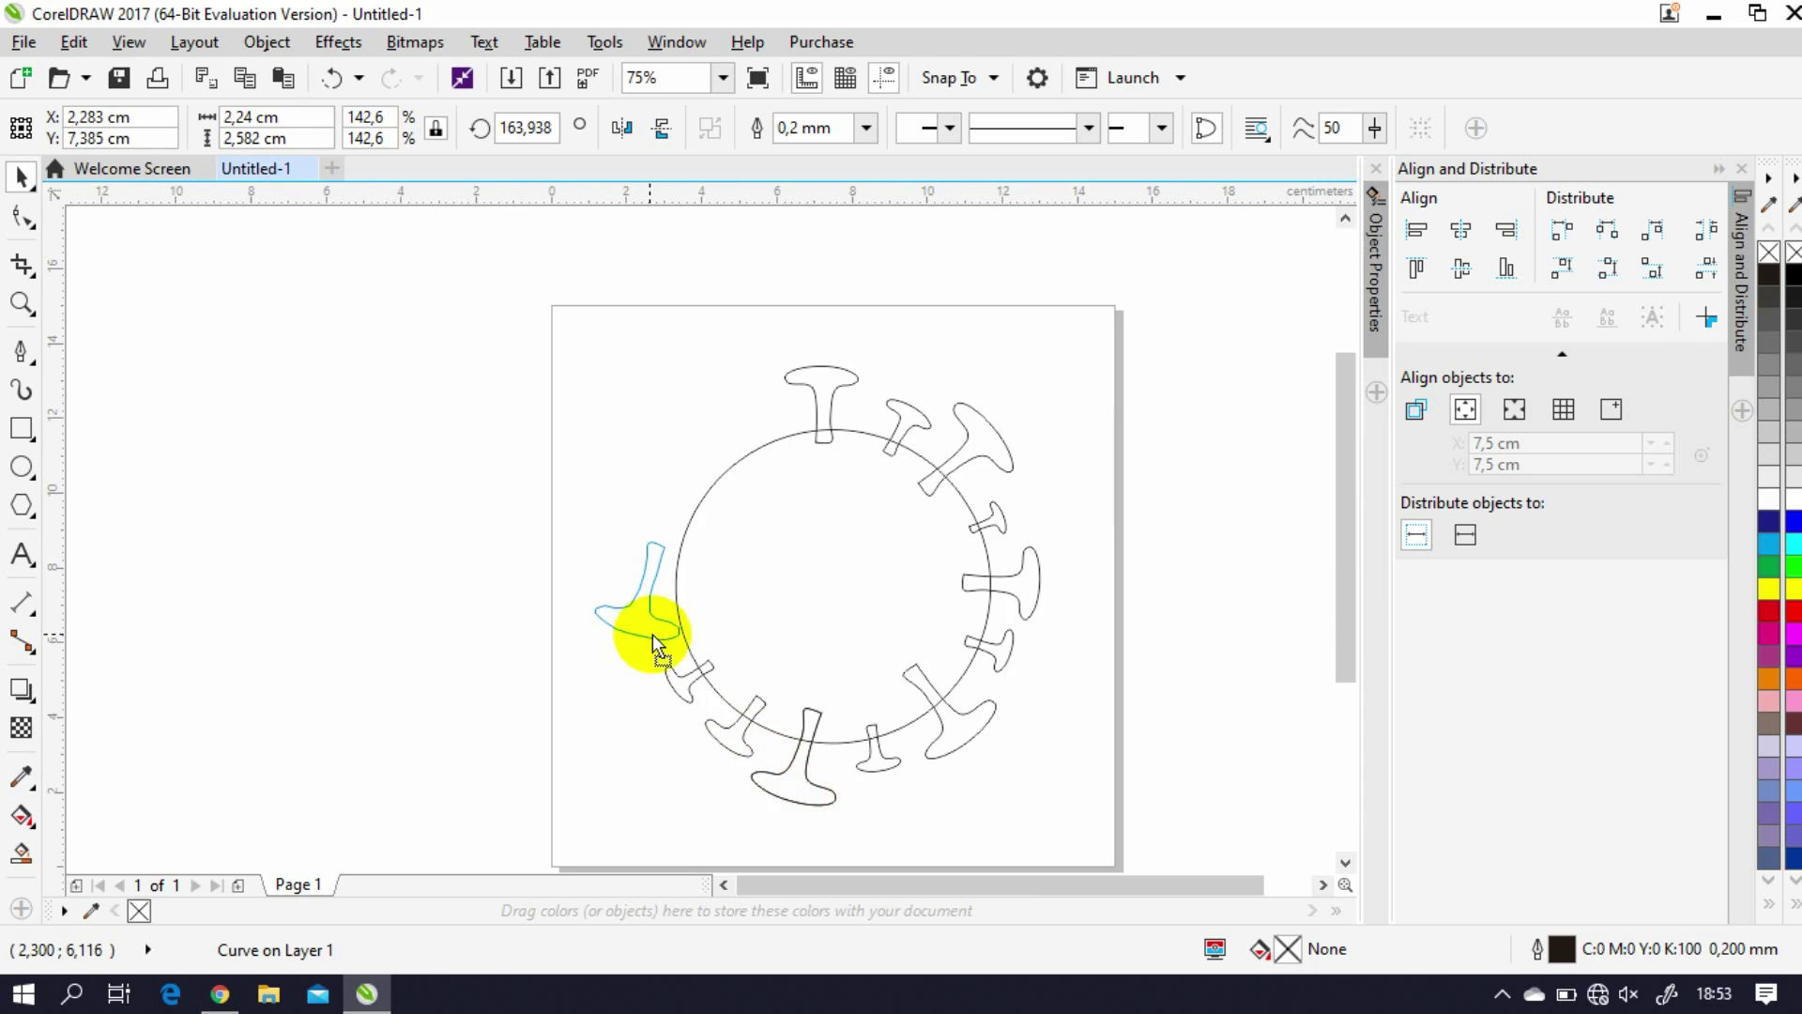
pyautogui.scroll(2, 671, 599)
pyautogui.moveTo(718, 474); pyautogui.dragTo(817, 657)
pyautogui.click(281, 630)
pyautogui.moveTo(558, 593); pyautogui.dragTo(601, 602)
pyautogui.scroll(-2, 544, 385)
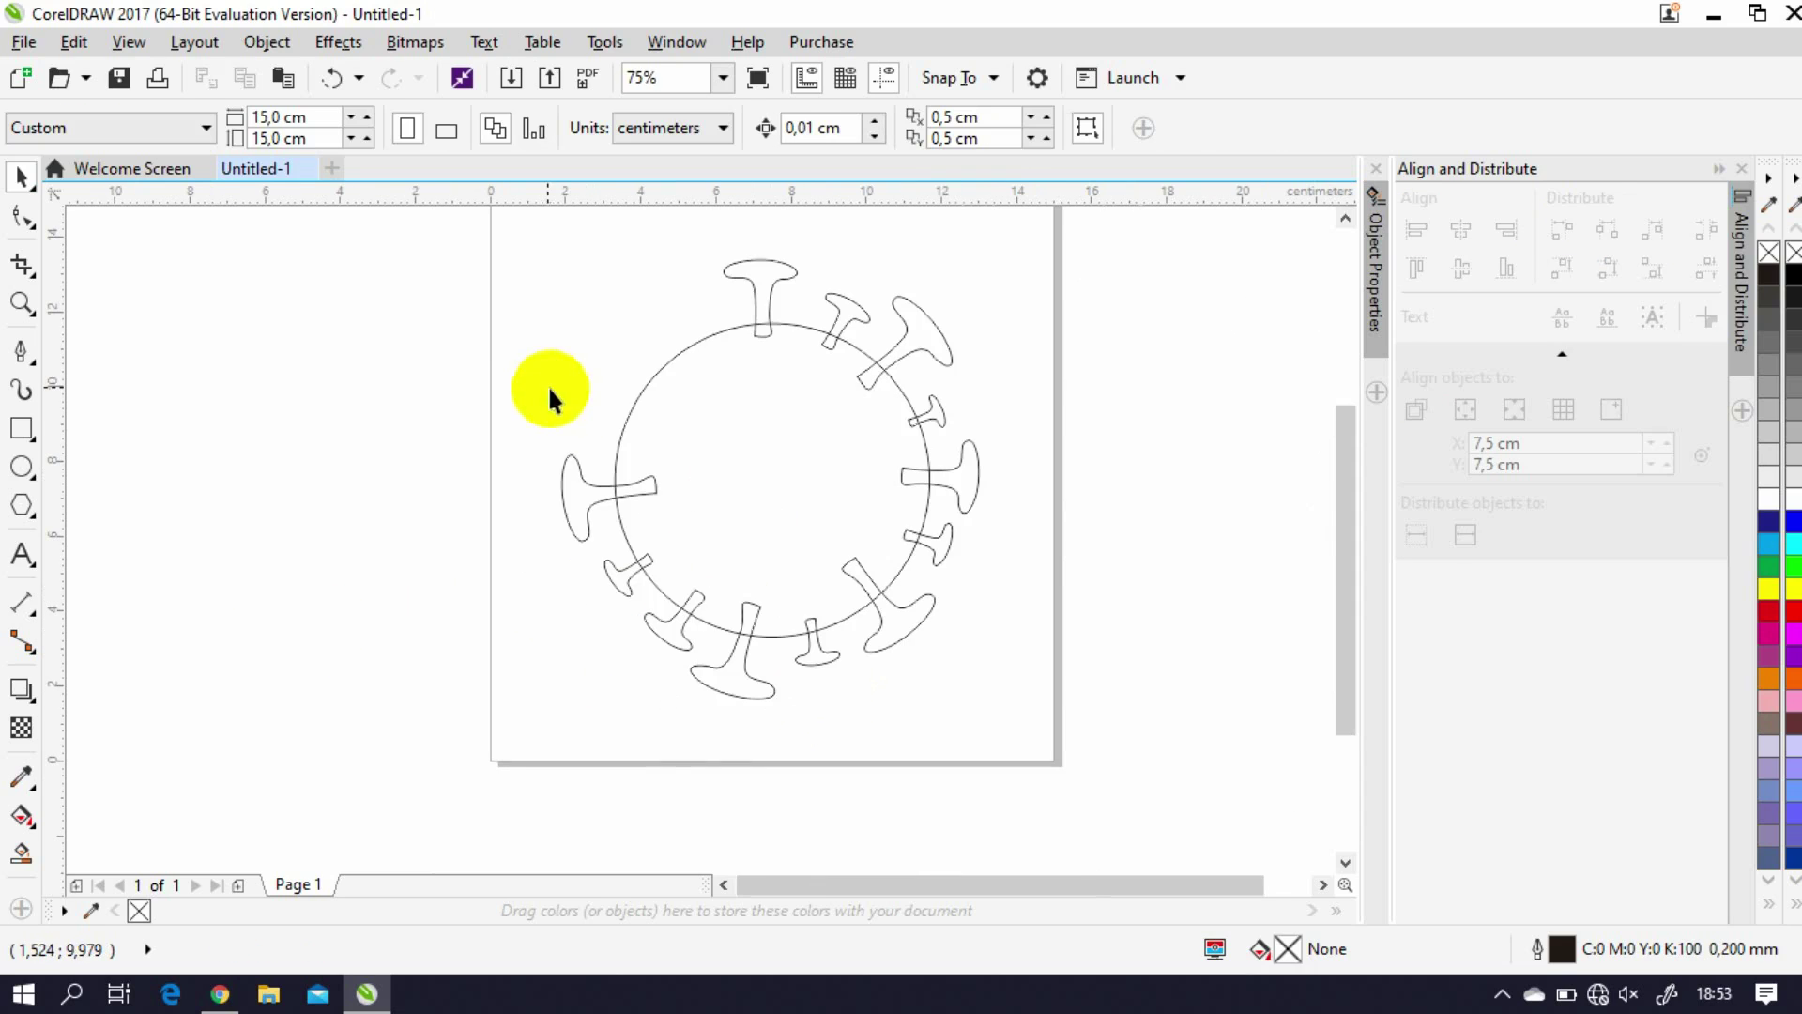
# Step: Rotate the bottom spike to about 170° and shift it slightly
pyautogui.click(752, 697)
pyautogui.scroll(2, 752, 696)
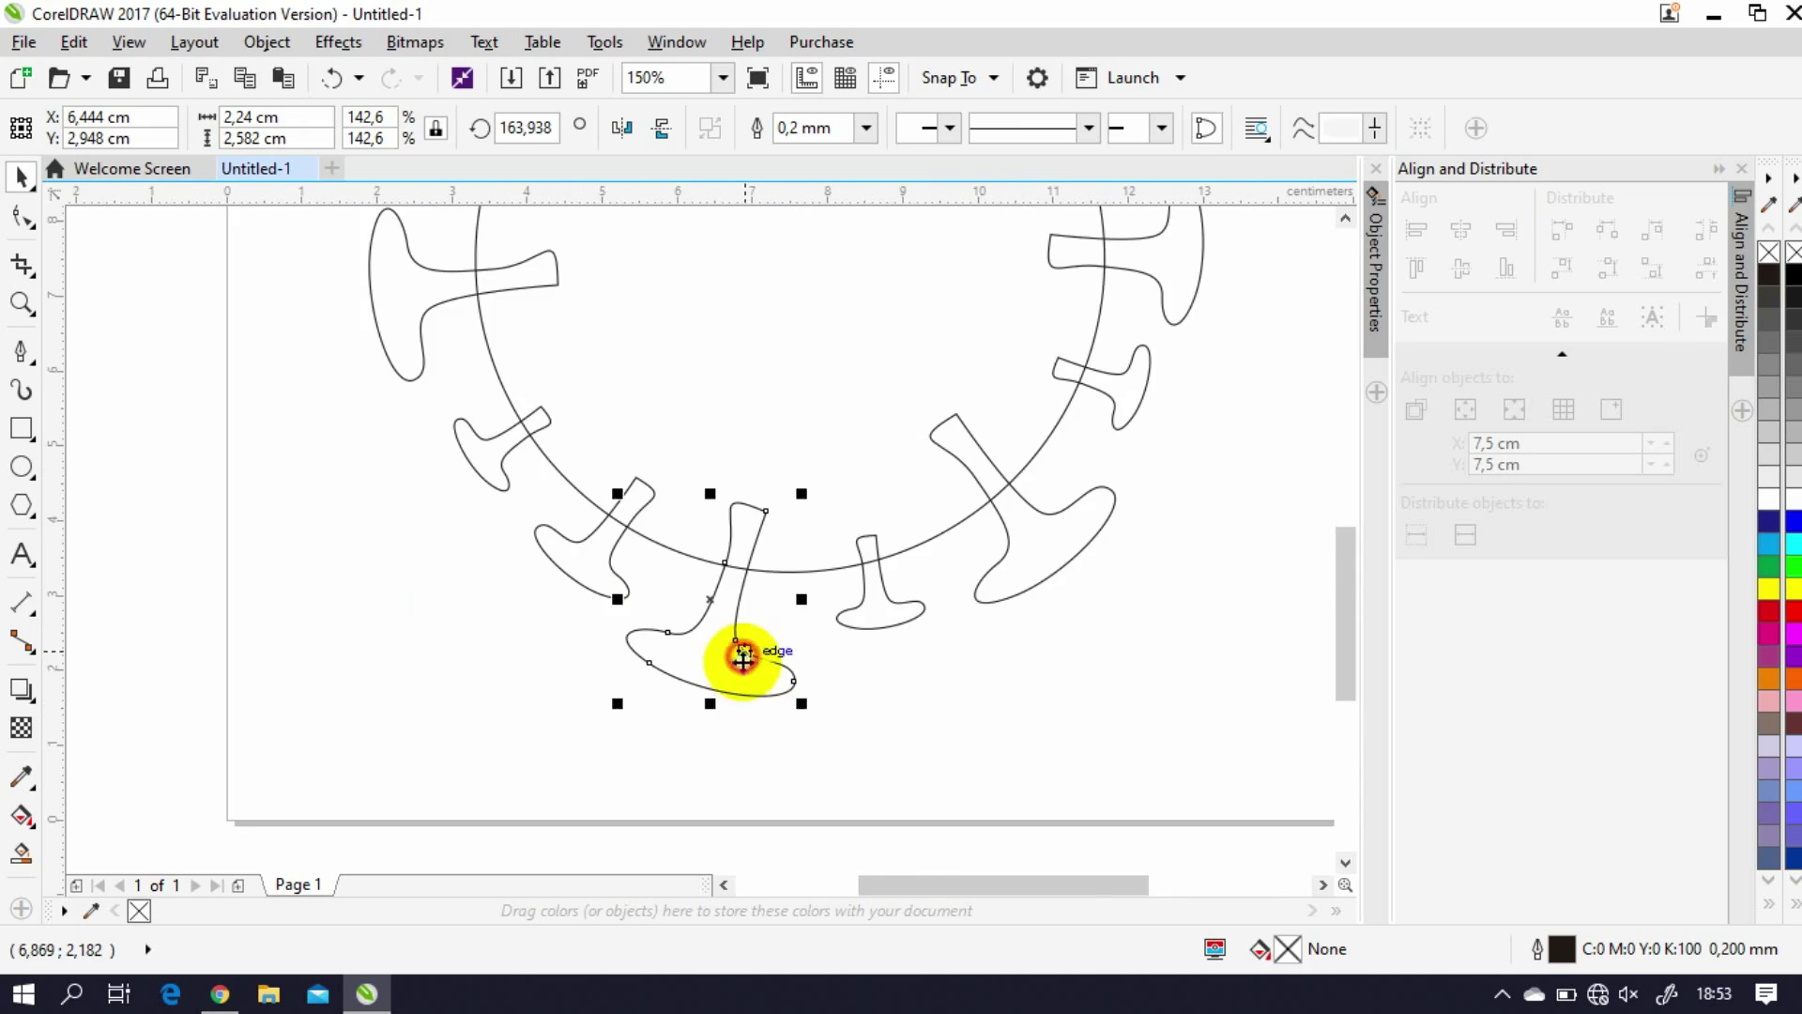
pyautogui.click(736, 664)
pyautogui.moveTo(853, 724); pyautogui.dragTo(966, 776)
pyautogui.moveTo(739, 668)
pyautogui.mouseDown()
pyautogui.moveTo(791, 716)
pyautogui.moveTo(762, 661)
pyautogui.mouseUp()
pyautogui.scroll(-1, 767, 655)
# Step: Duplicate the top spike toward the circle's upper-left edge
pyautogui.click(620, 732)
pyautogui.scroll(-1, 589, 668)
pyautogui.scroll(1, 579, 328)
pyautogui.scroll(-1, 766, 249)
pyautogui.scroll(1, 748, 361)
pyautogui.click(757, 323)
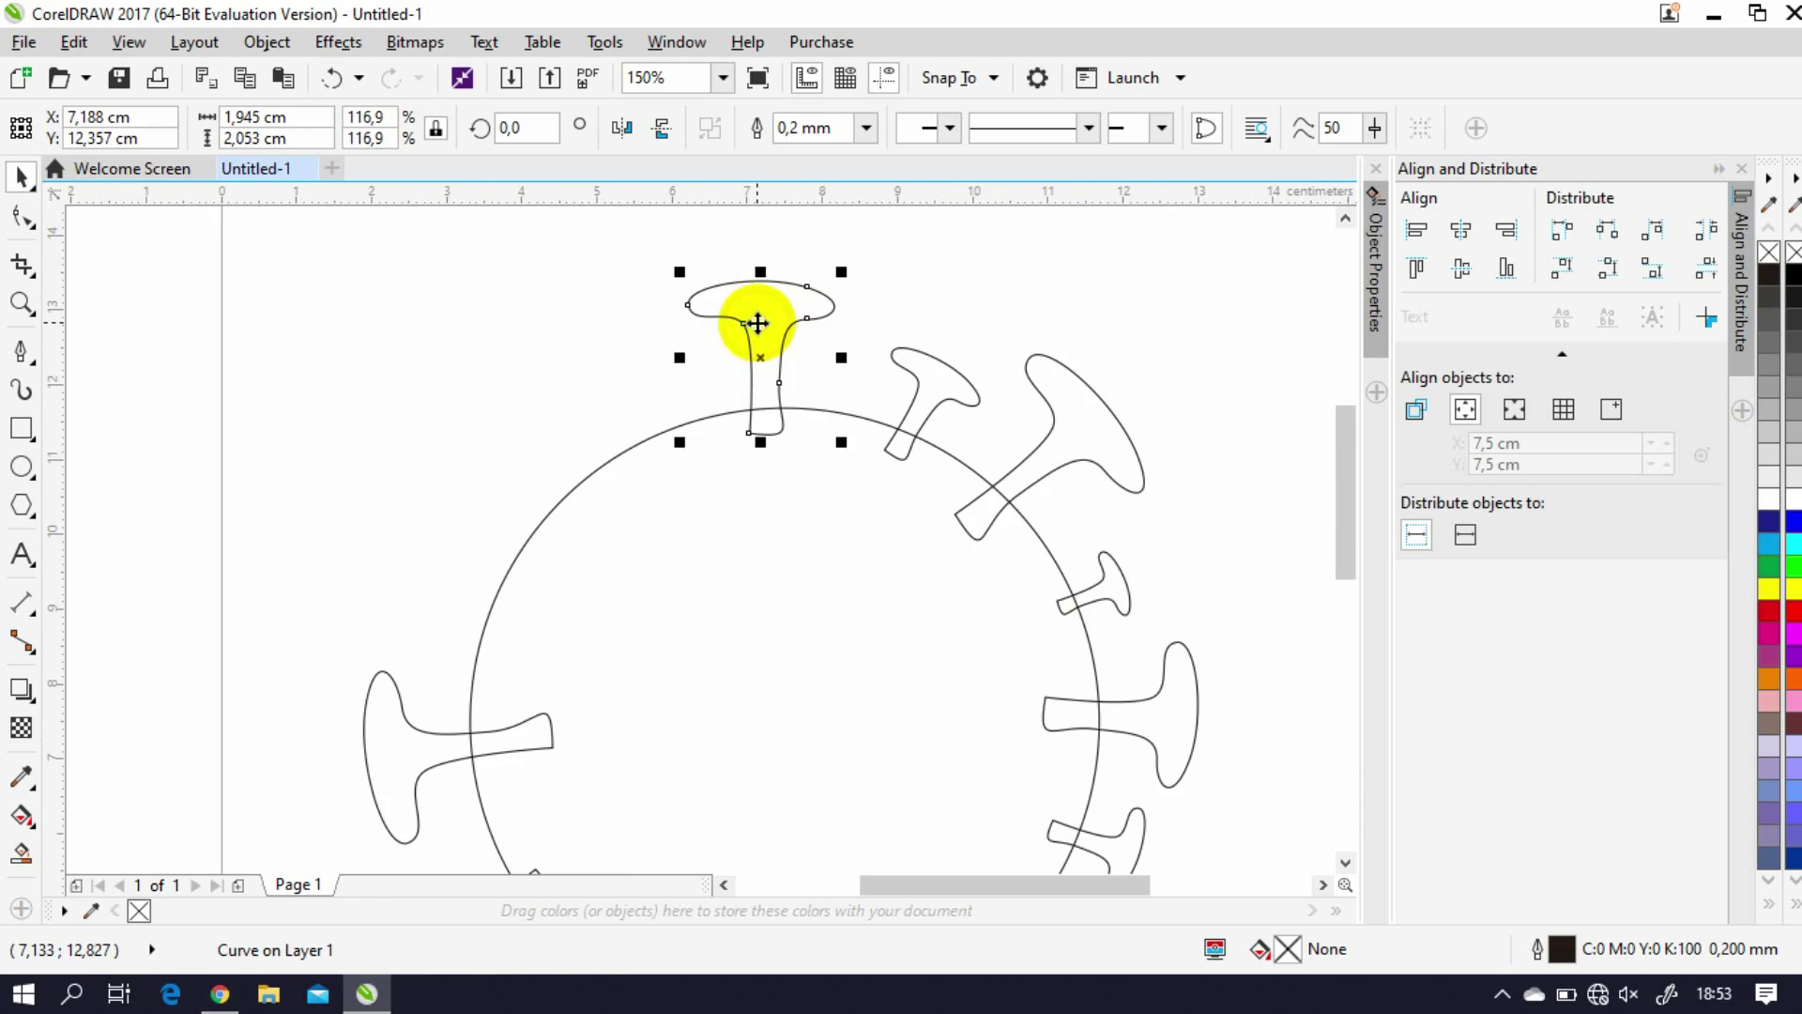
pyautogui.moveTo(763, 324); pyautogui.dragTo(527, 431)
pyautogui.rightClick(527, 431)
# Step: Rotate the spike copy to about 52° and nudge it into place
pyautogui.click(531, 433)
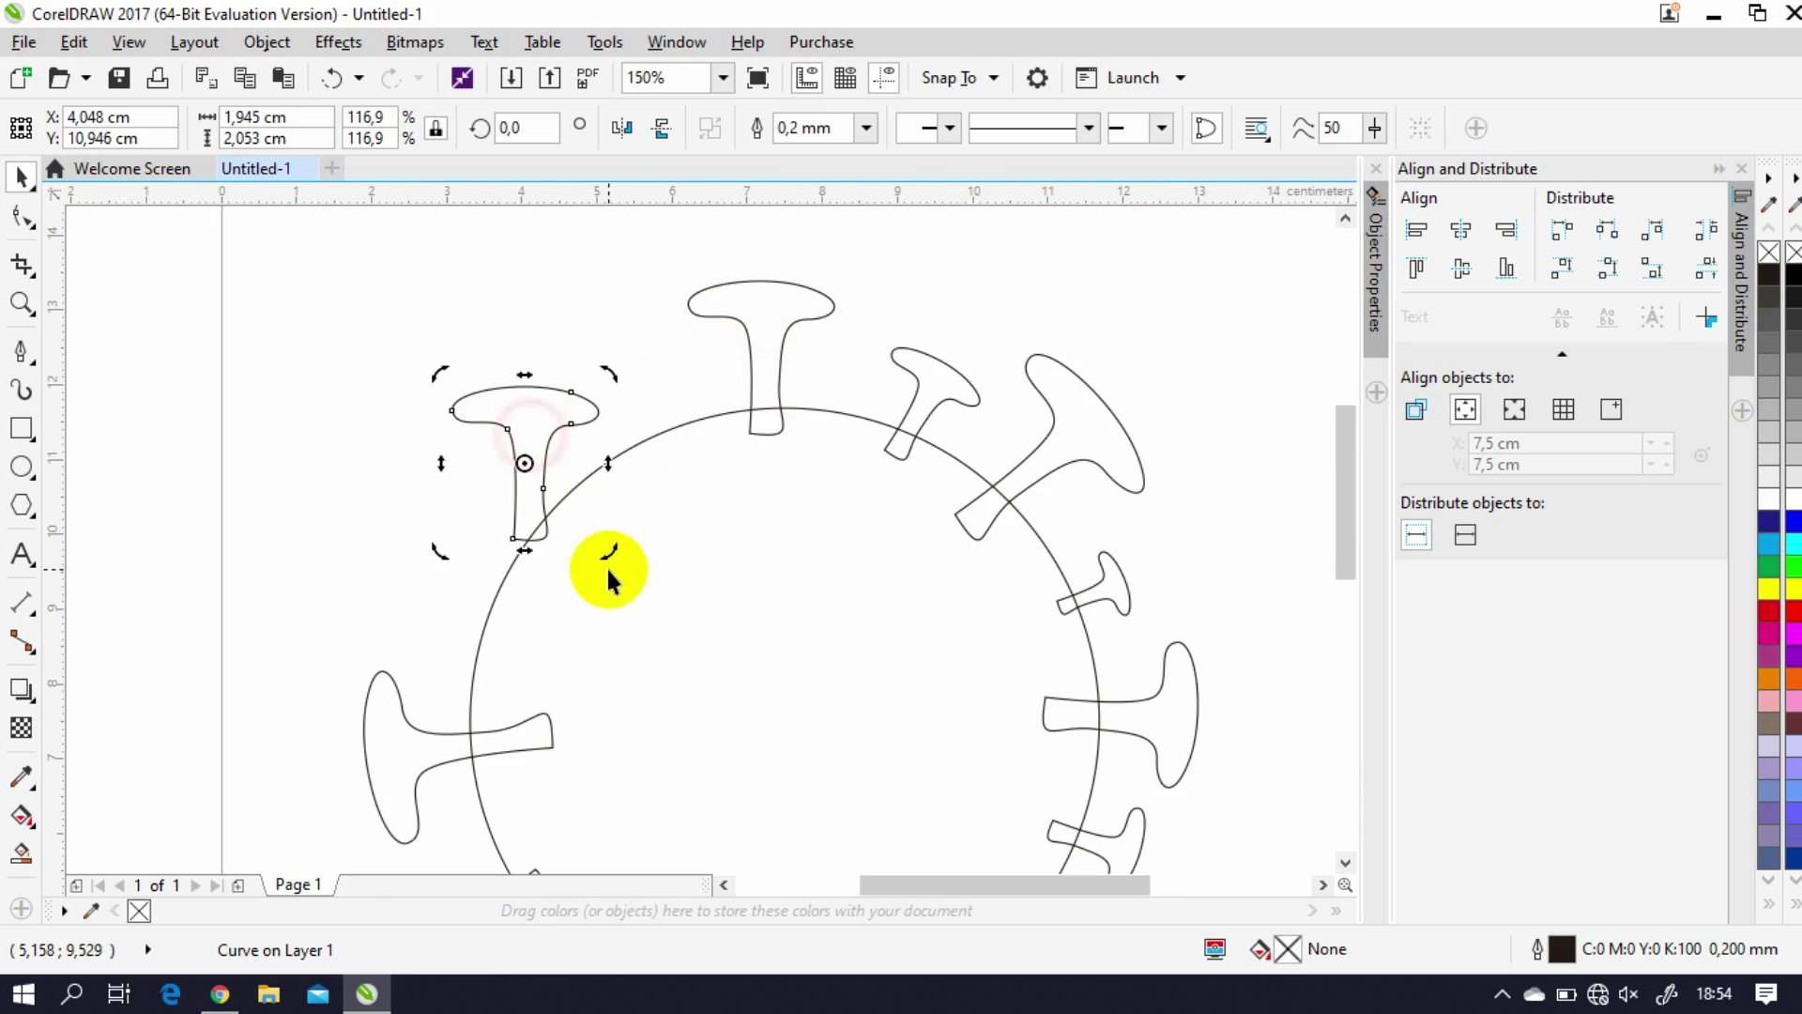
pyautogui.moveTo(612, 556); pyautogui.dragTo(656, 465)
pyautogui.click(632, 362)
pyautogui.moveTo(502, 412); pyautogui.dragTo(487, 425)
pyautogui.click(488, 425)
pyautogui.moveTo(595, 550); pyautogui.dragTo(602, 544)
pyautogui.click(617, 394)
# Step: Move the small spike to the upper-left edge, rotated about 28°
pyautogui.click(893, 498)
pyautogui.click(931, 398)
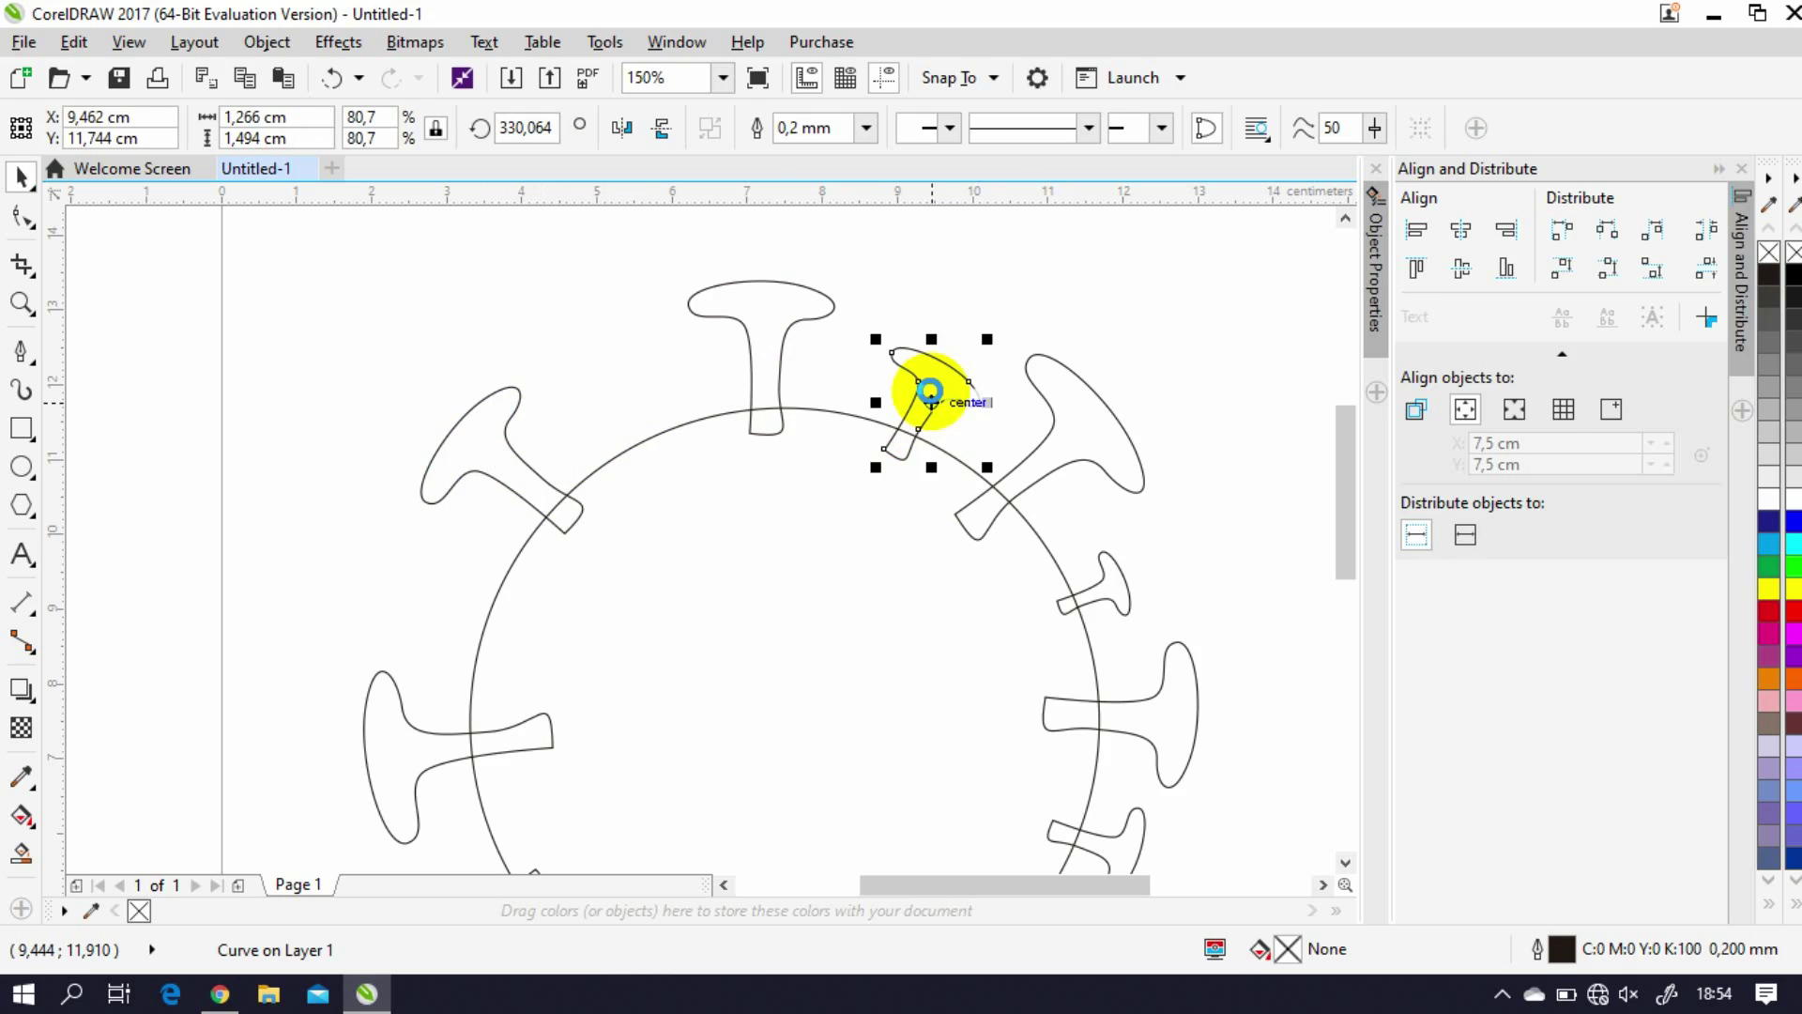
pyautogui.moveTo(934, 388); pyautogui.dragTo(672, 408)
pyautogui.click(667, 395)
pyautogui.moveTo(728, 479); pyautogui.dragTo(460, 563)
pyautogui.click(606, 296)
pyautogui.click(651, 387)
pyautogui.click(639, 373)
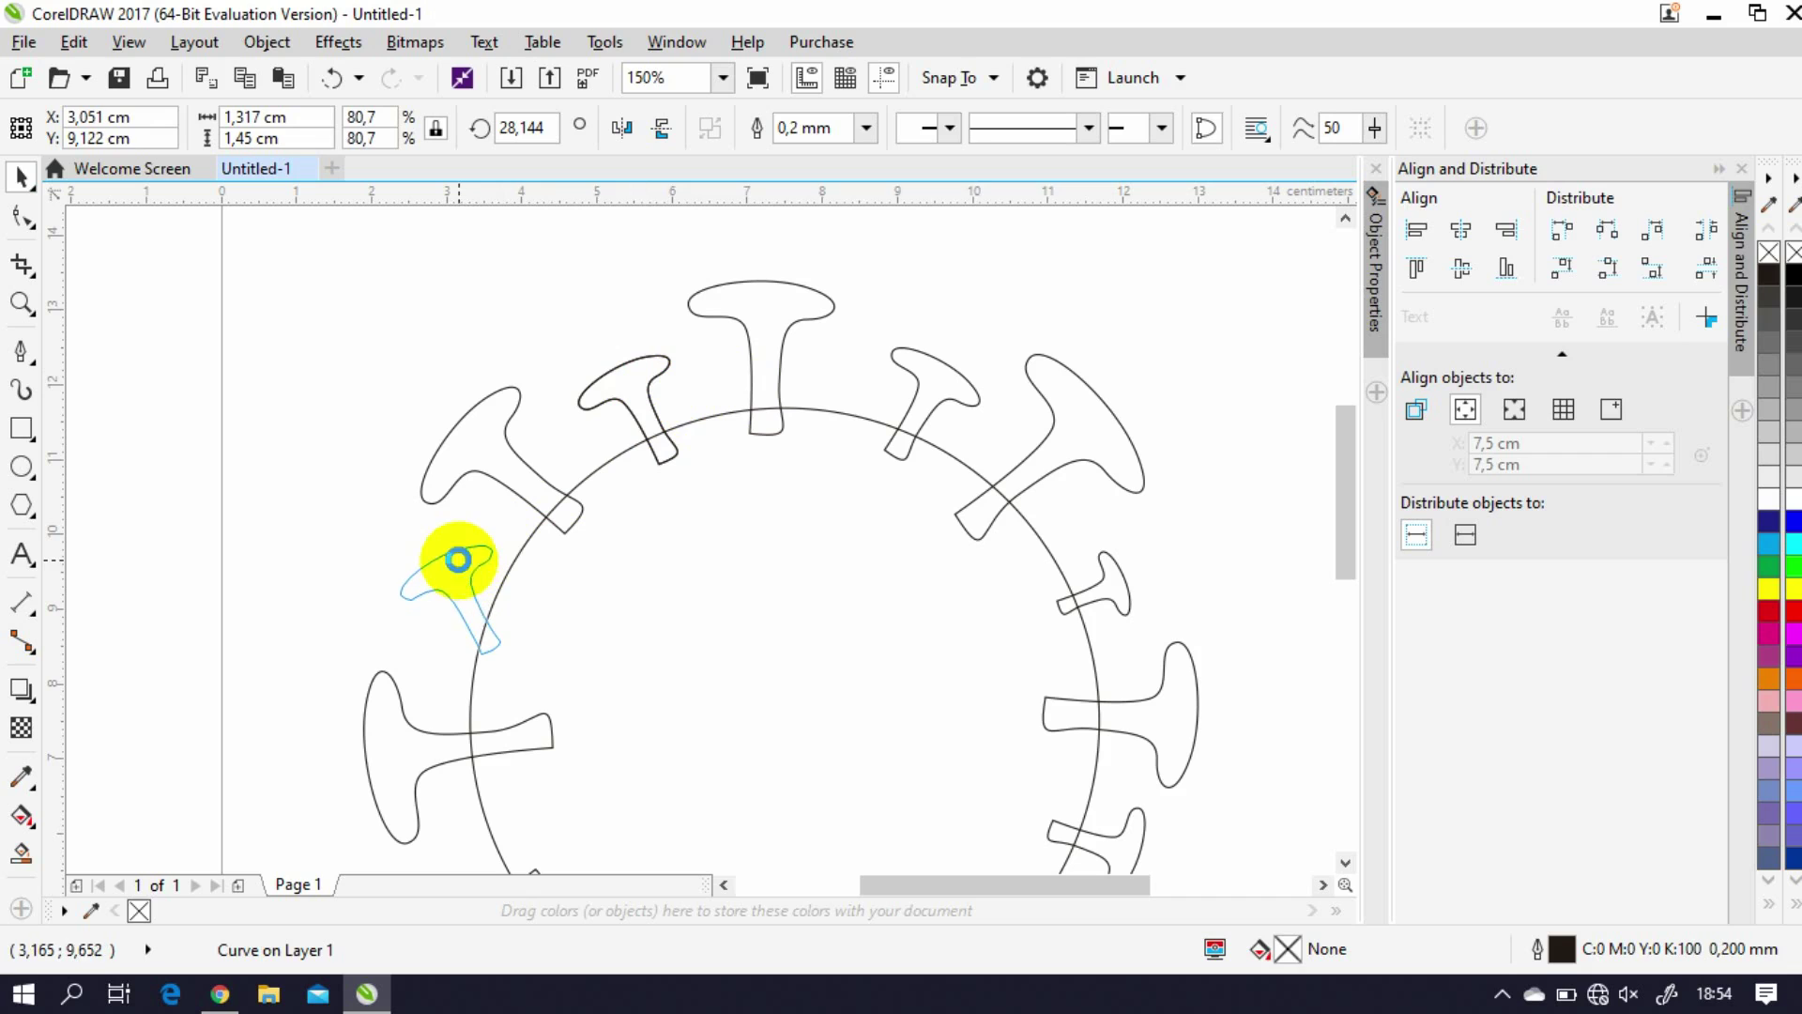
# Step: Add a further spike copy turned about 69°, shrunk to 67.4%, on the upper-left edge
pyautogui.rightClick(460, 563)
pyautogui.moveTo(511, 663); pyautogui.dragTo(586, 614)
pyautogui.click(365, 519)
pyautogui.scroll(1, 407, 559)
pyautogui.moveTo(437, 591); pyautogui.dragTo(459, 606)
pyautogui.click(498, 611)
pyautogui.click(432, 595)
pyautogui.moveTo(414, 718); pyautogui.dragTo(443, 703)
pyautogui.moveTo(487, 603); pyautogui.dragTo(467, 636)
pyautogui.click(427, 504)
pyautogui.scroll(-2, 527, 450)
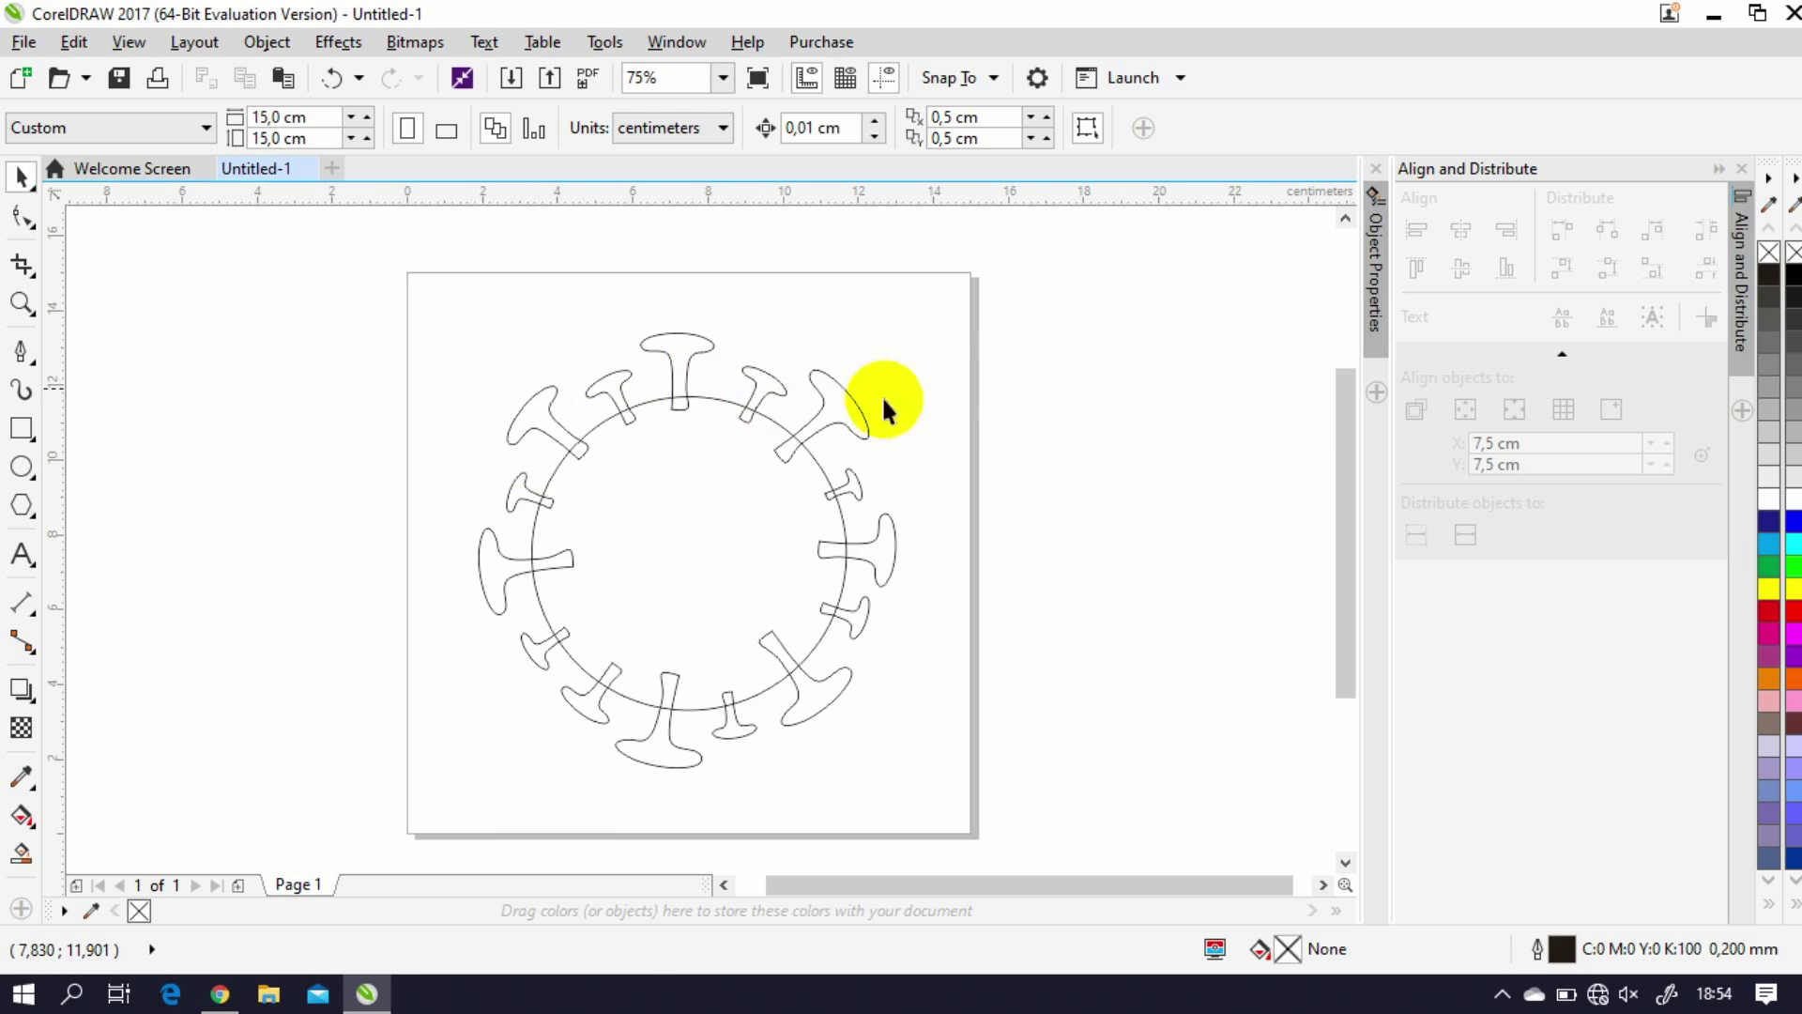
pyautogui.click(980, 396)
# Step: Fill the circle with soft green R123 G189 B82 (#7BBD52)
pyautogui.click(711, 552)
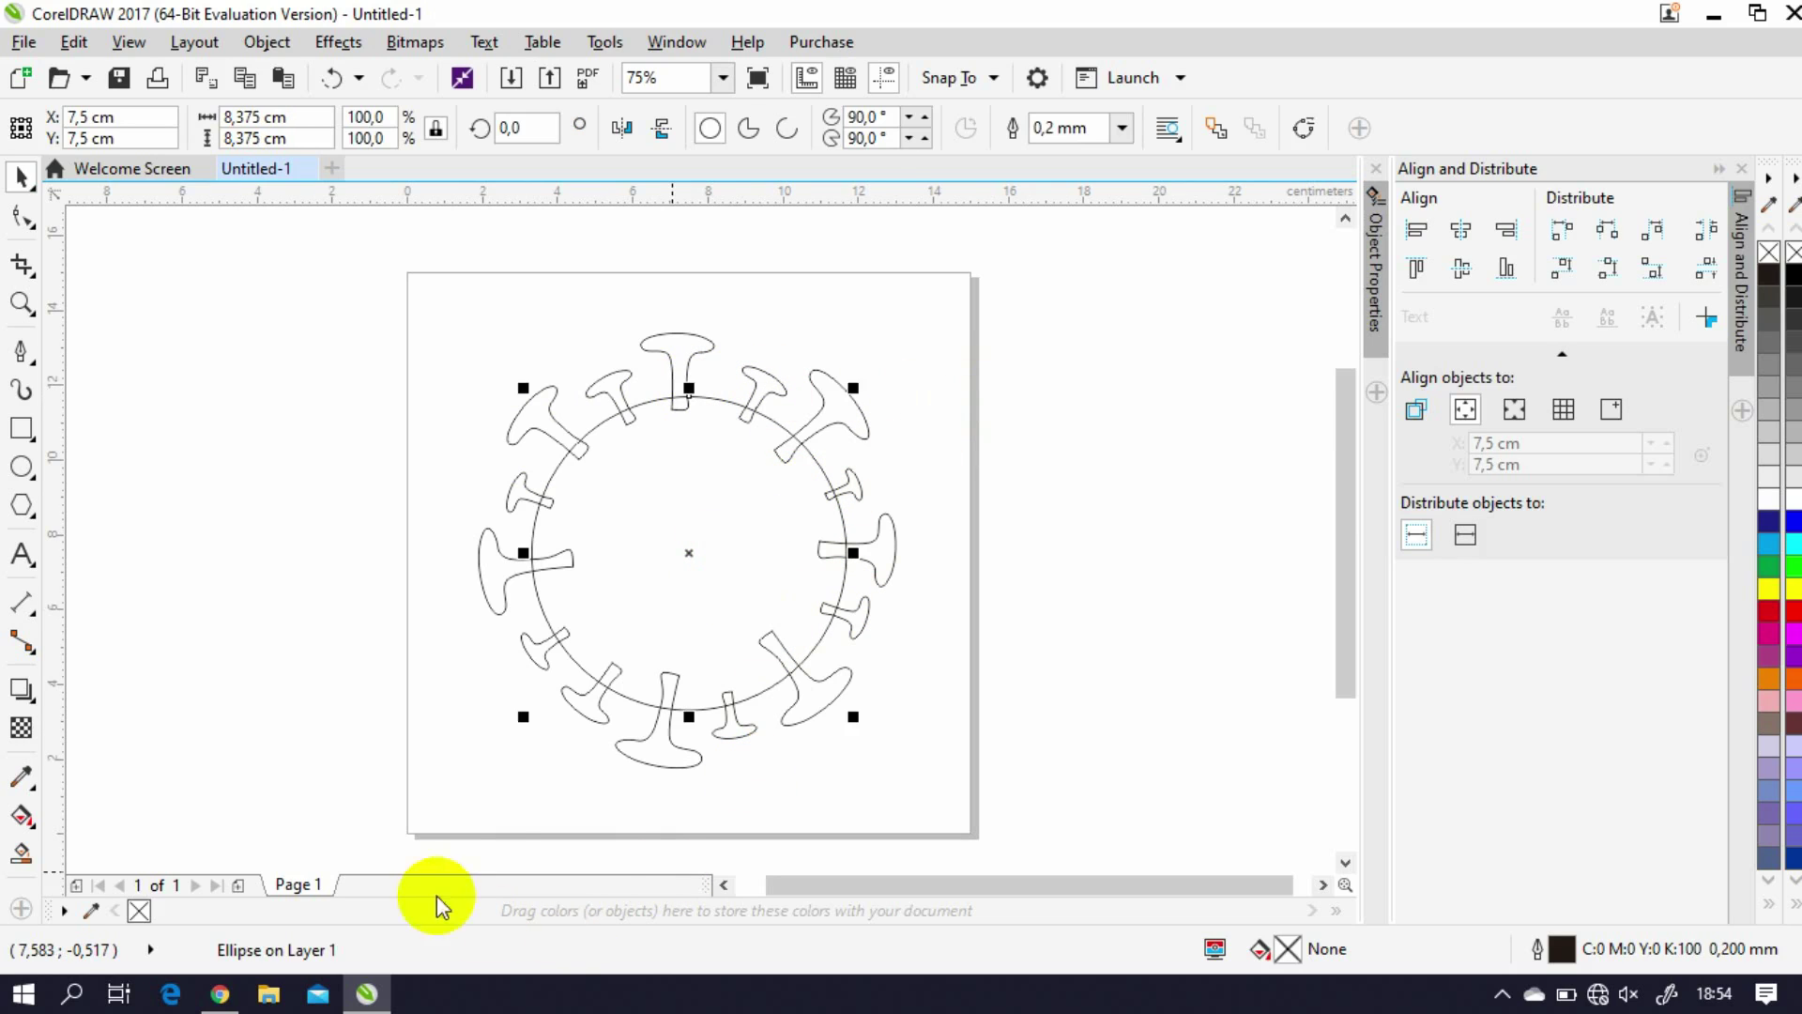
pyautogui.click(1794, 575)
pyautogui.click(21, 815)
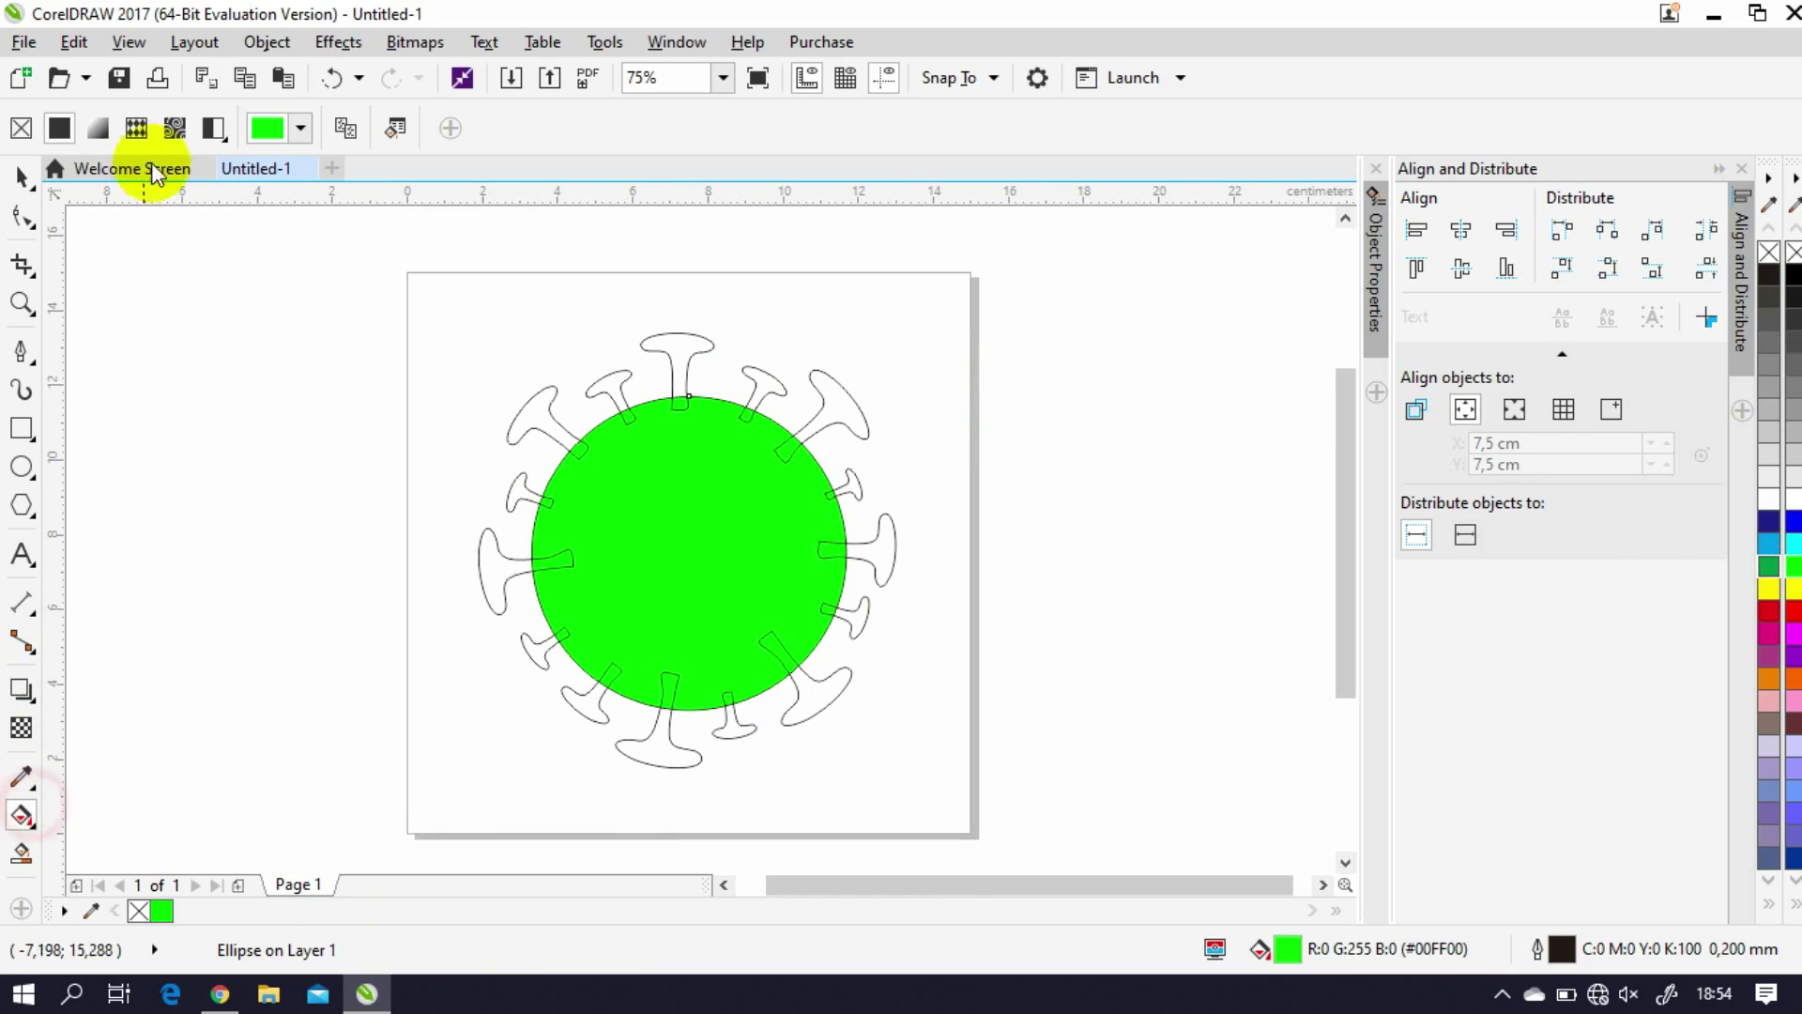
pyautogui.click(299, 130)
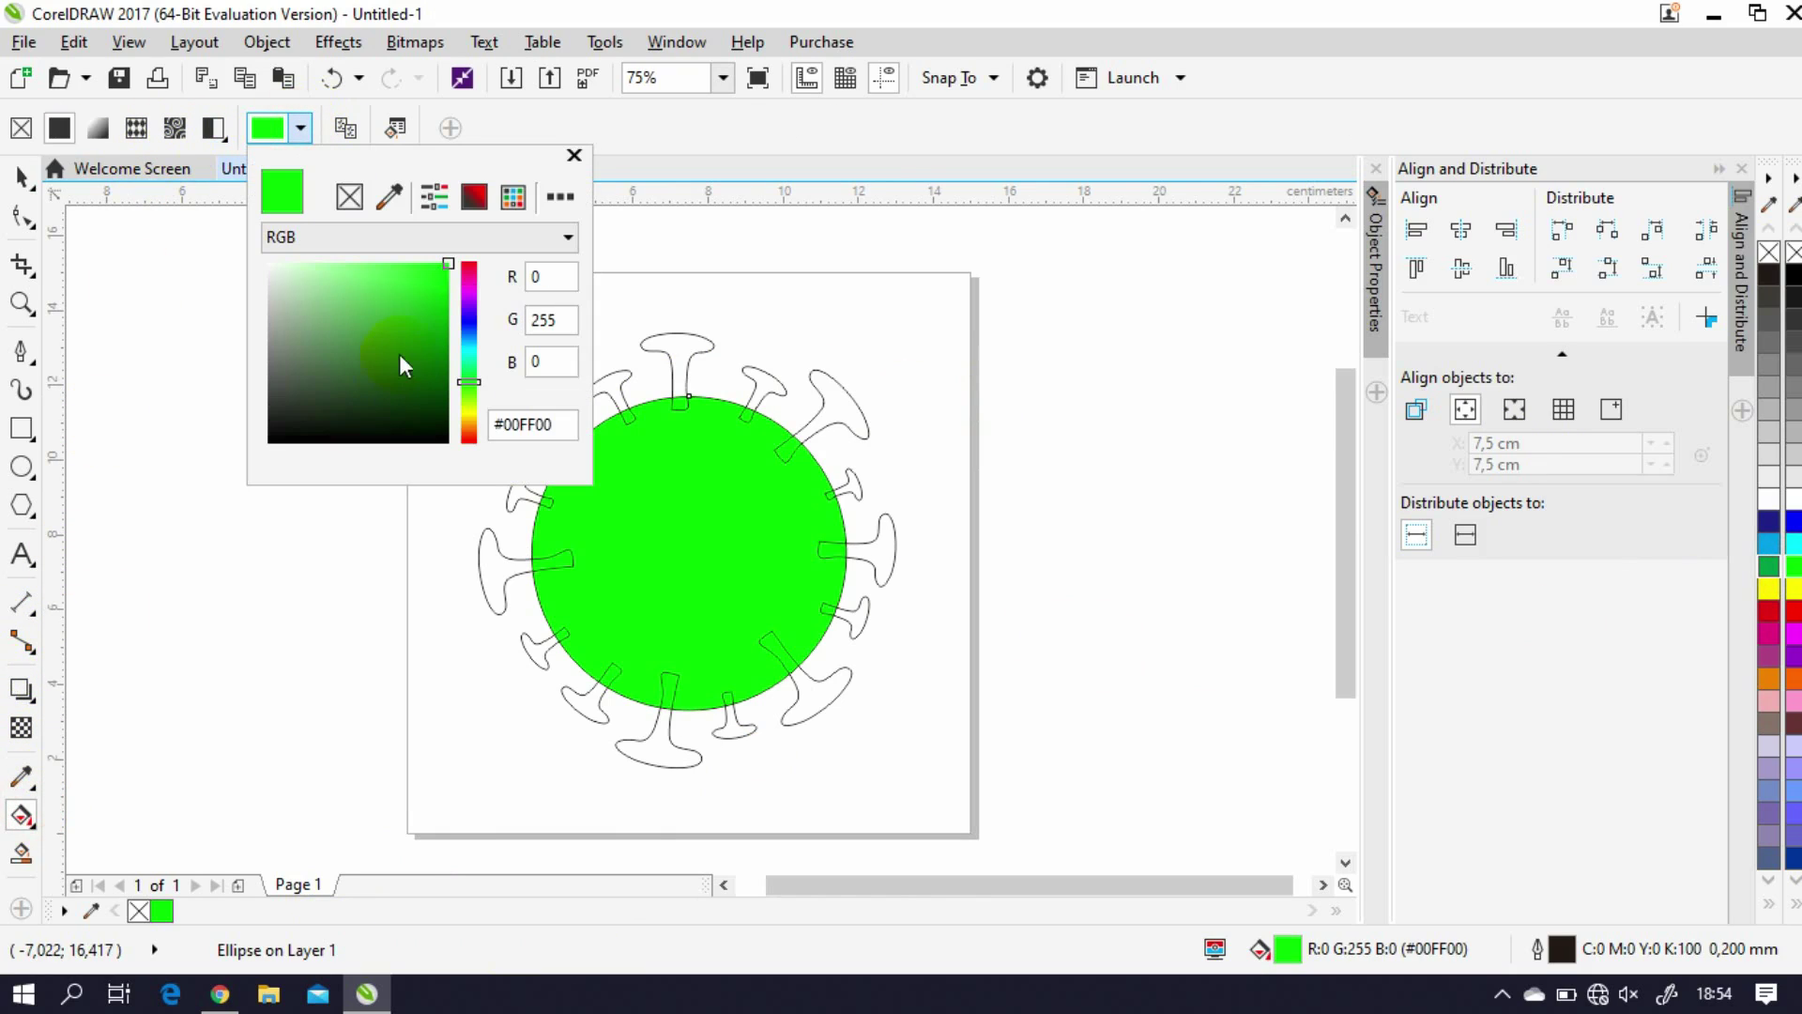
pyautogui.click(351, 323)
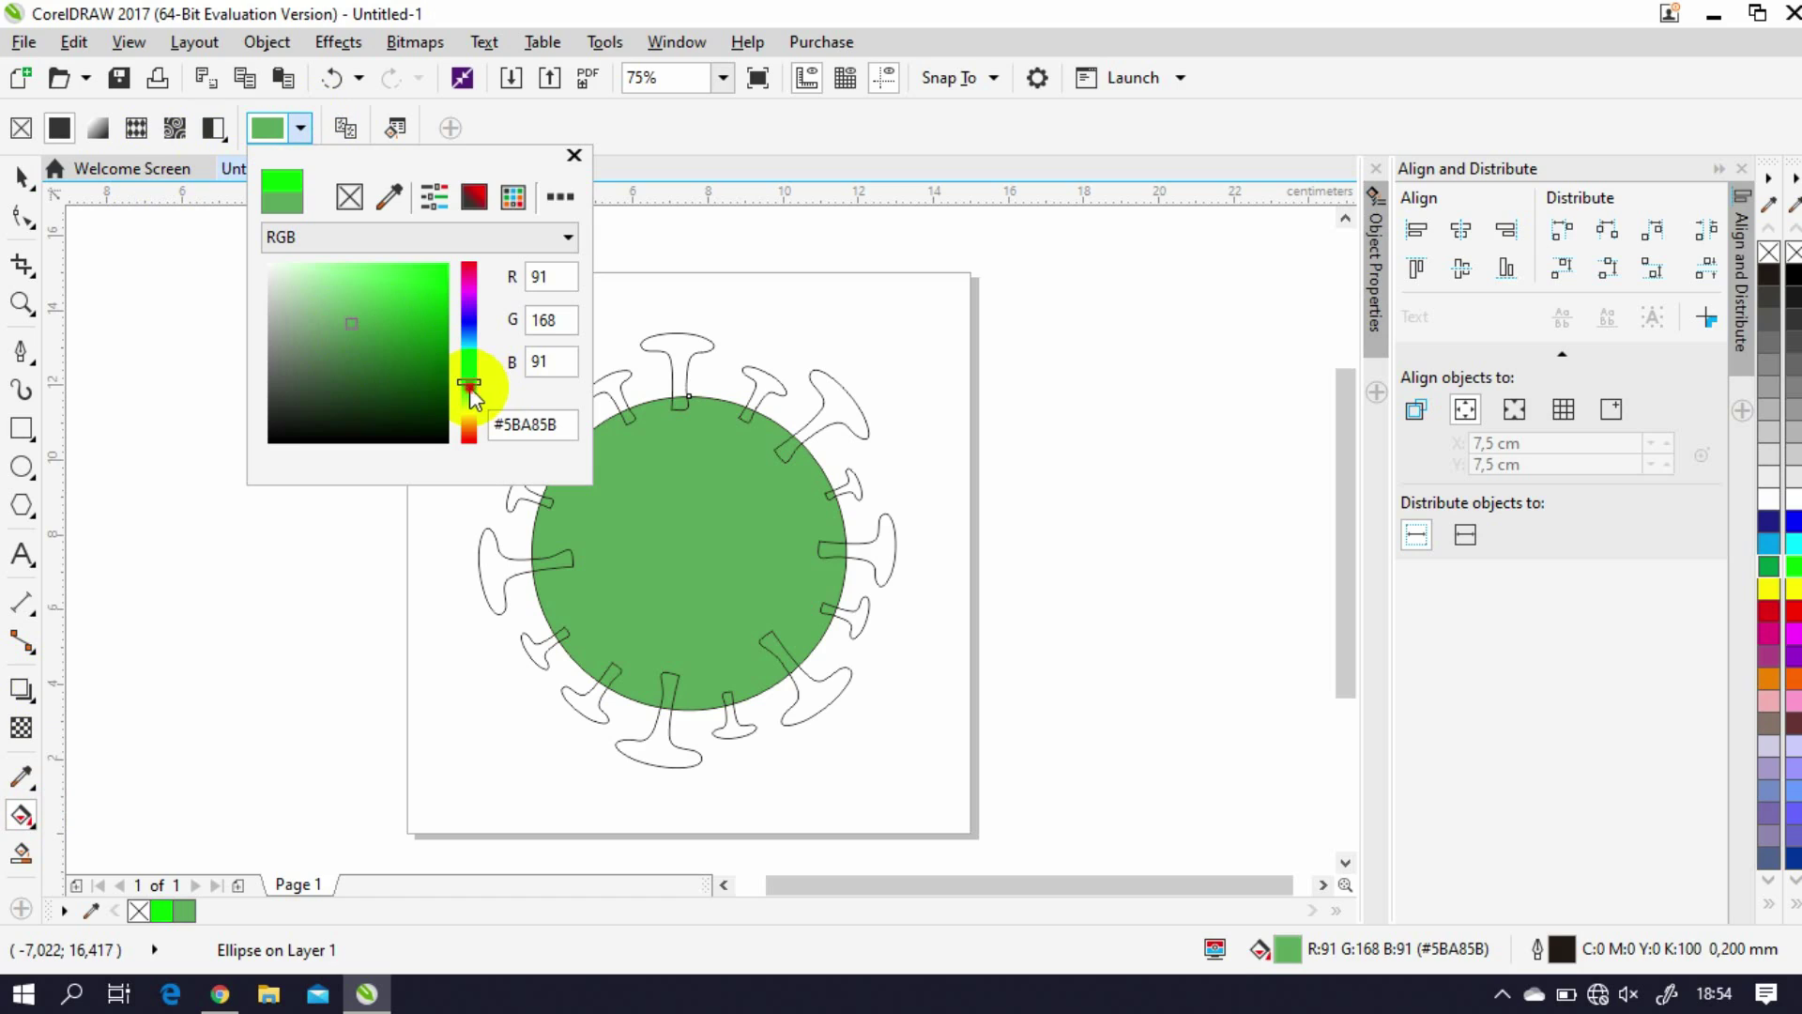
pyautogui.moveTo(470, 387); pyautogui.dragTo(470, 392)
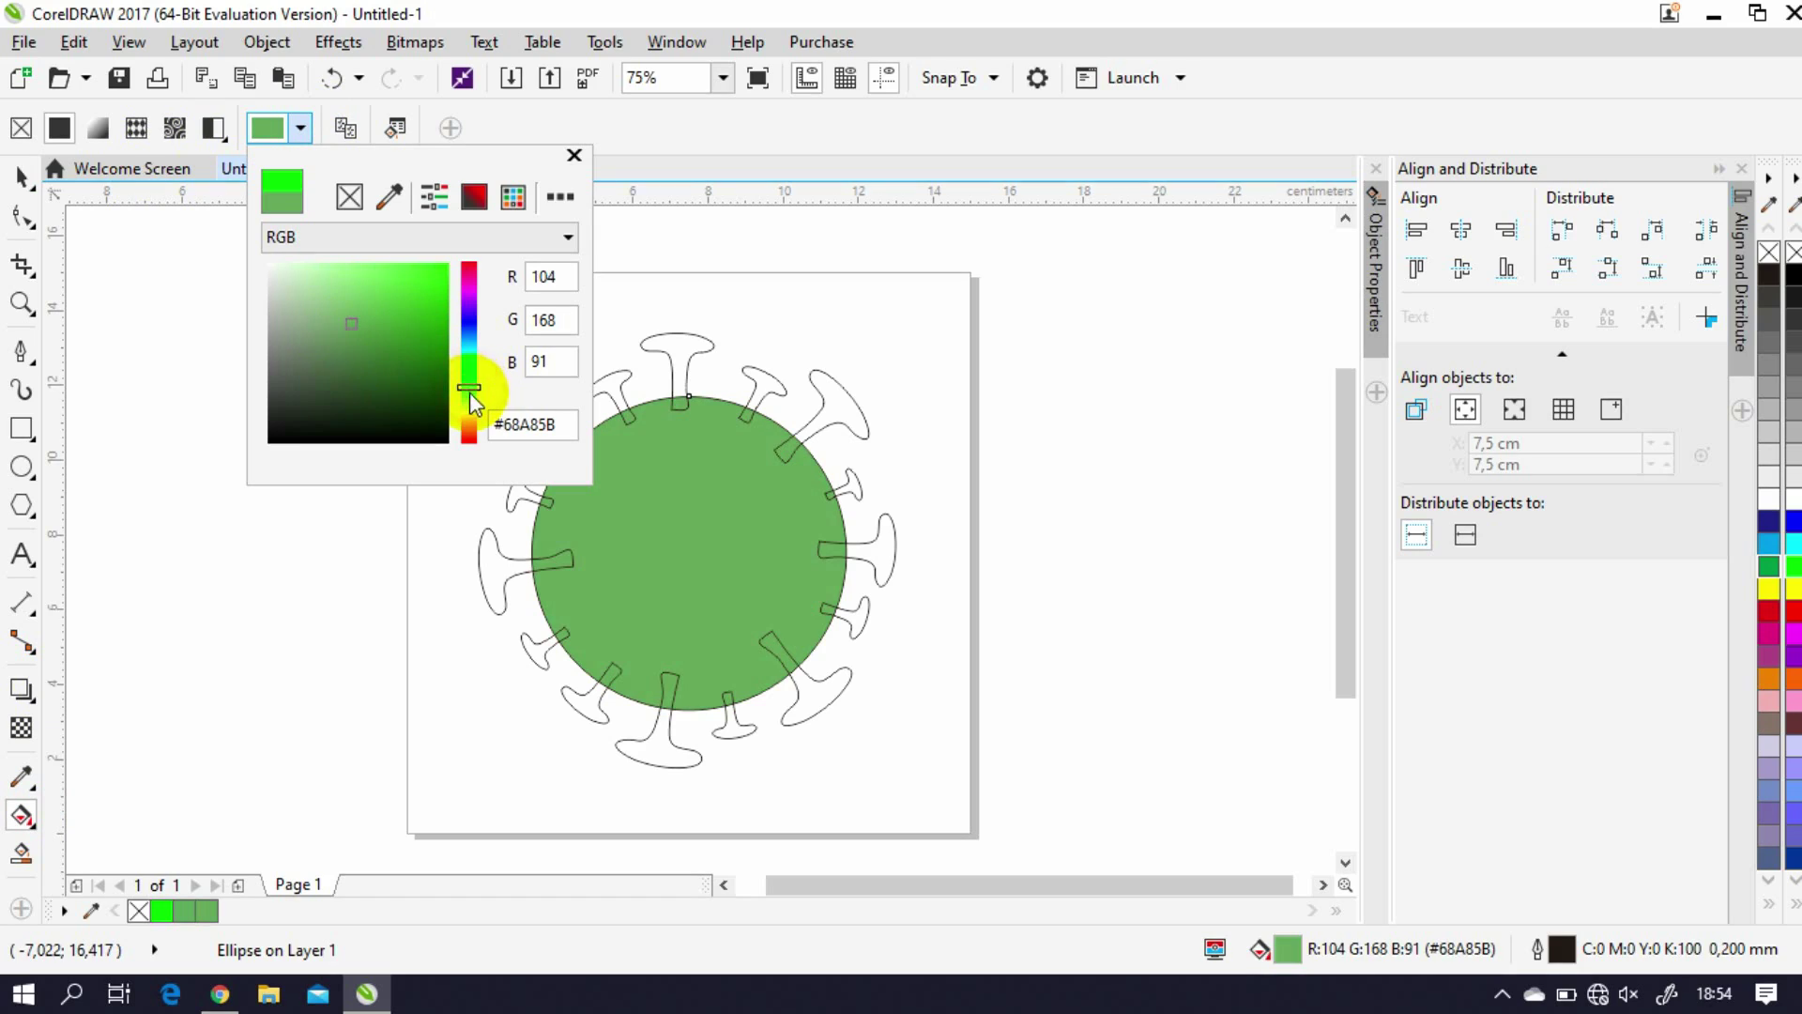
pyautogui.click(383, 307)
pyautogui.click(394, 298)
pyautogui.click(394, 307)
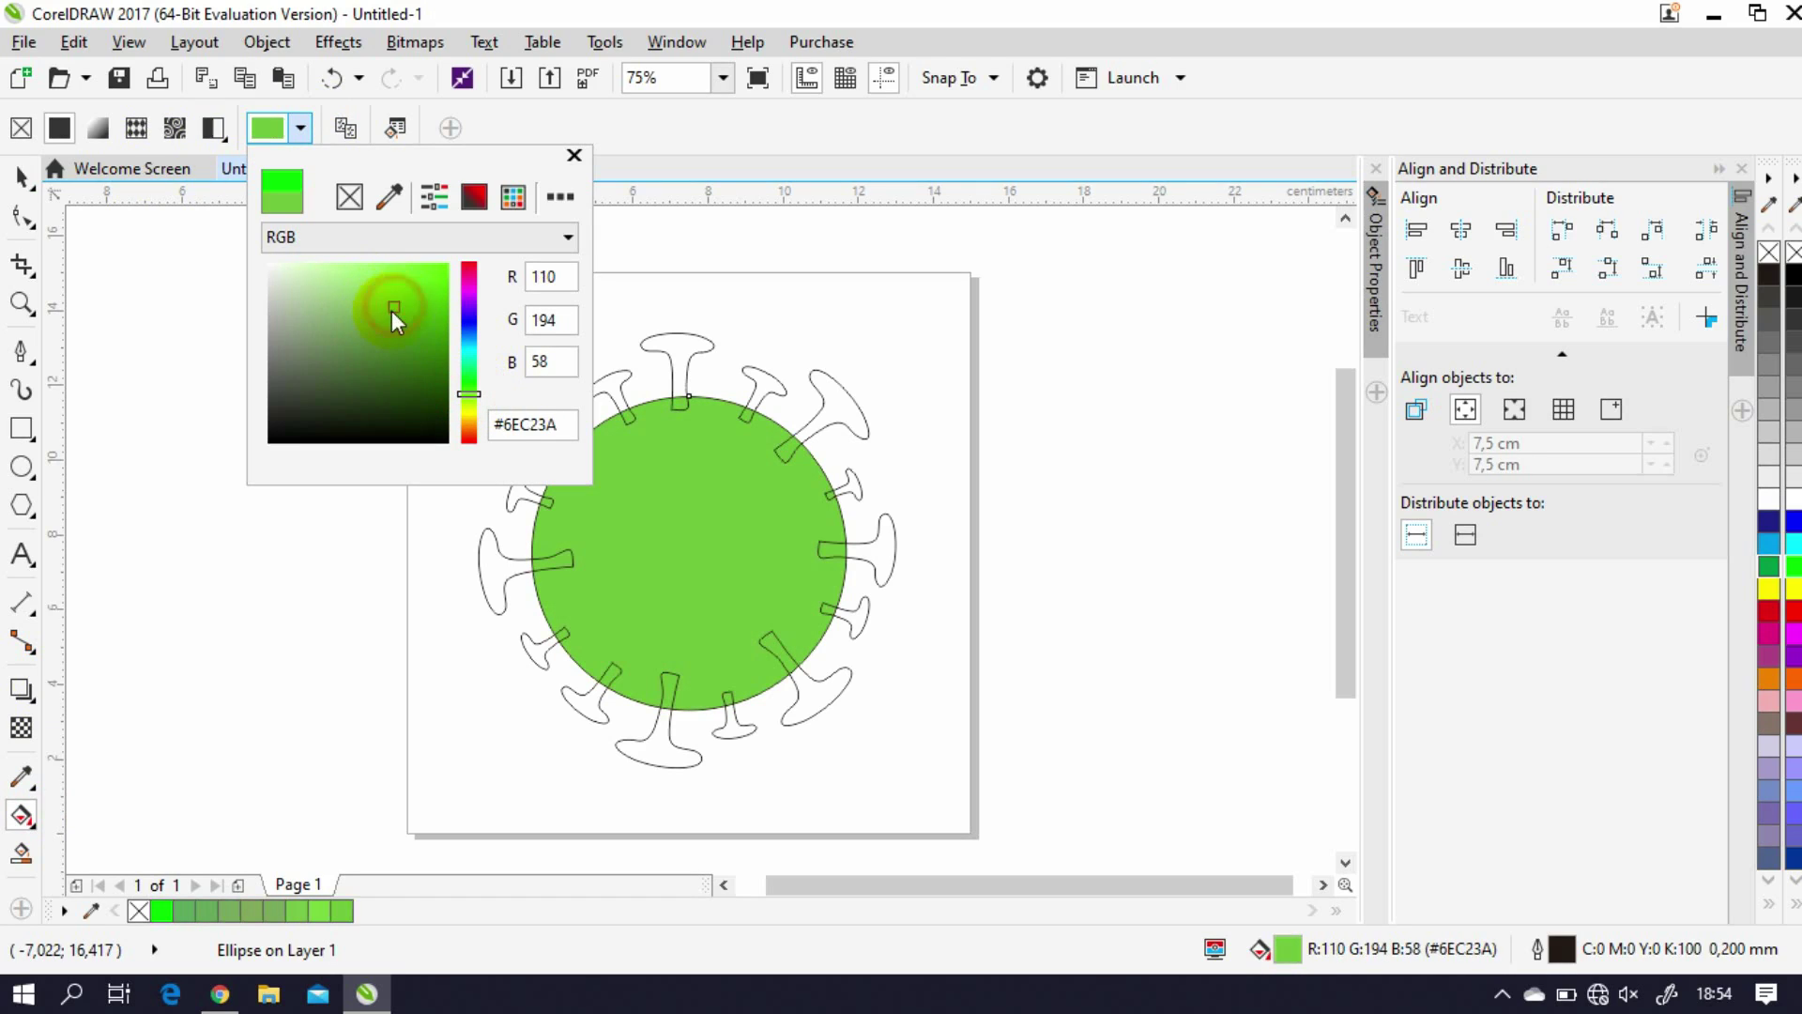
pyautogui.click(379, 306)
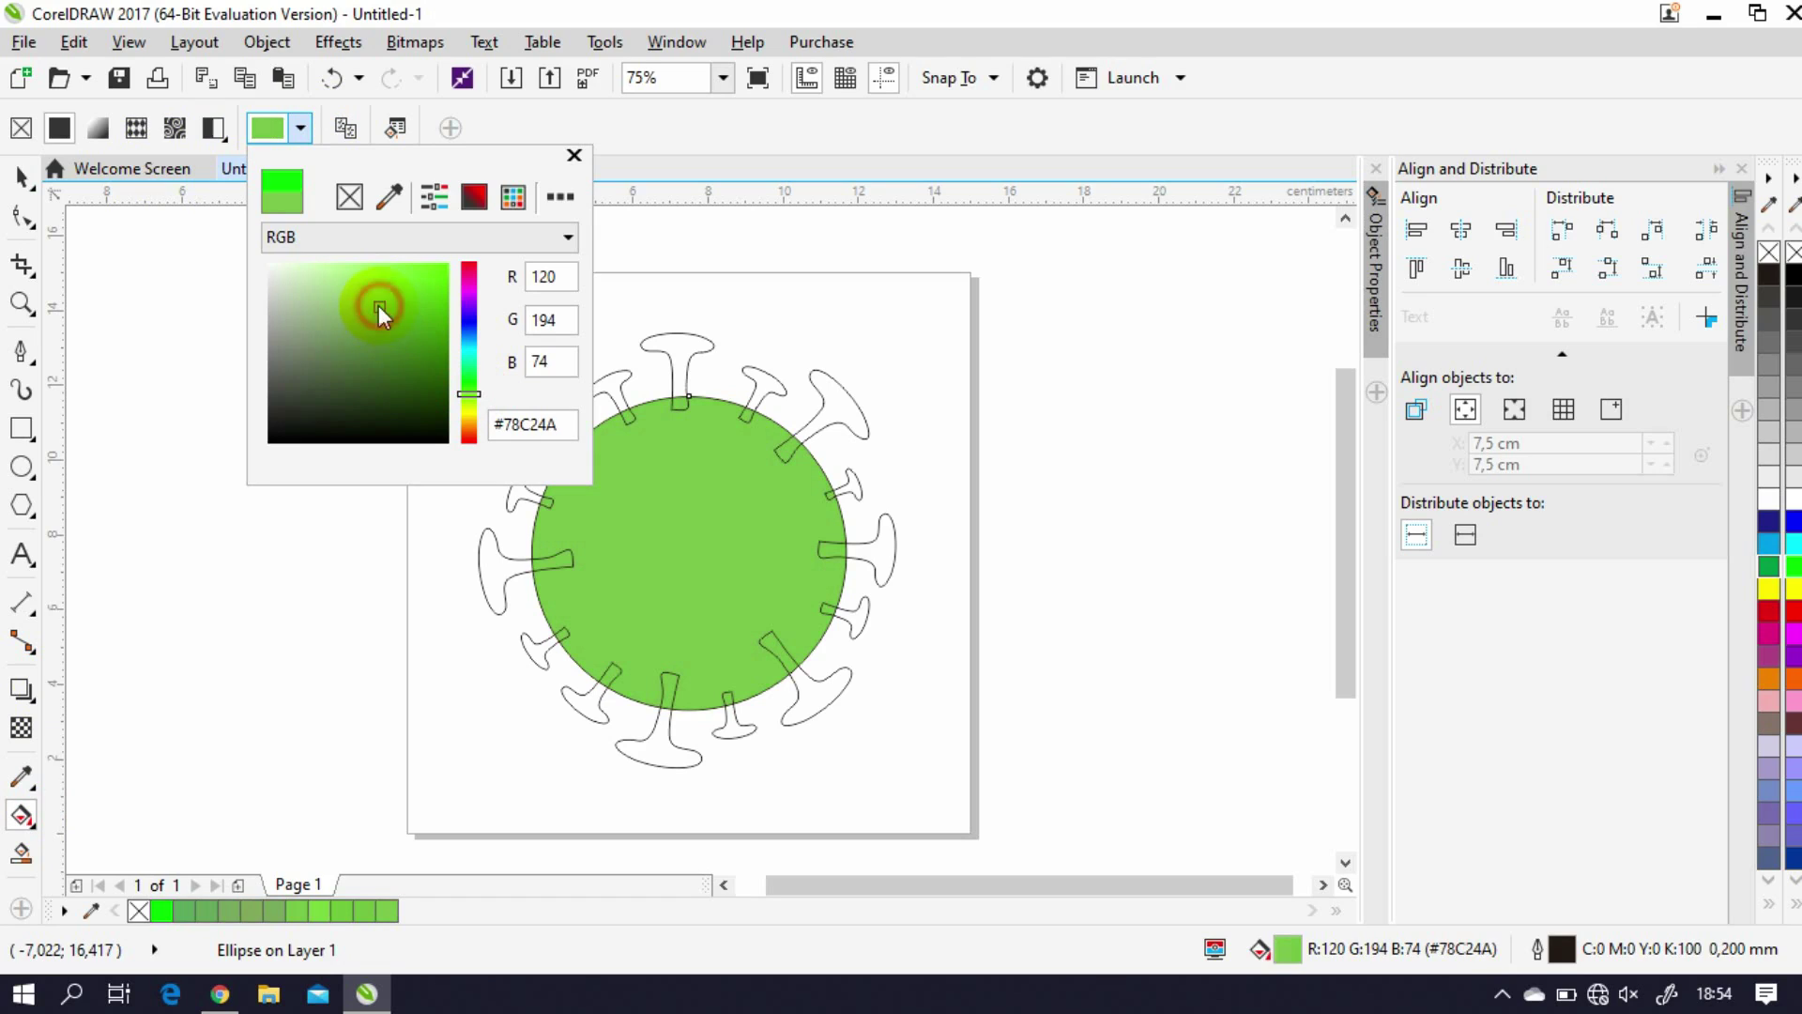
pyautogui.click(368, 313)
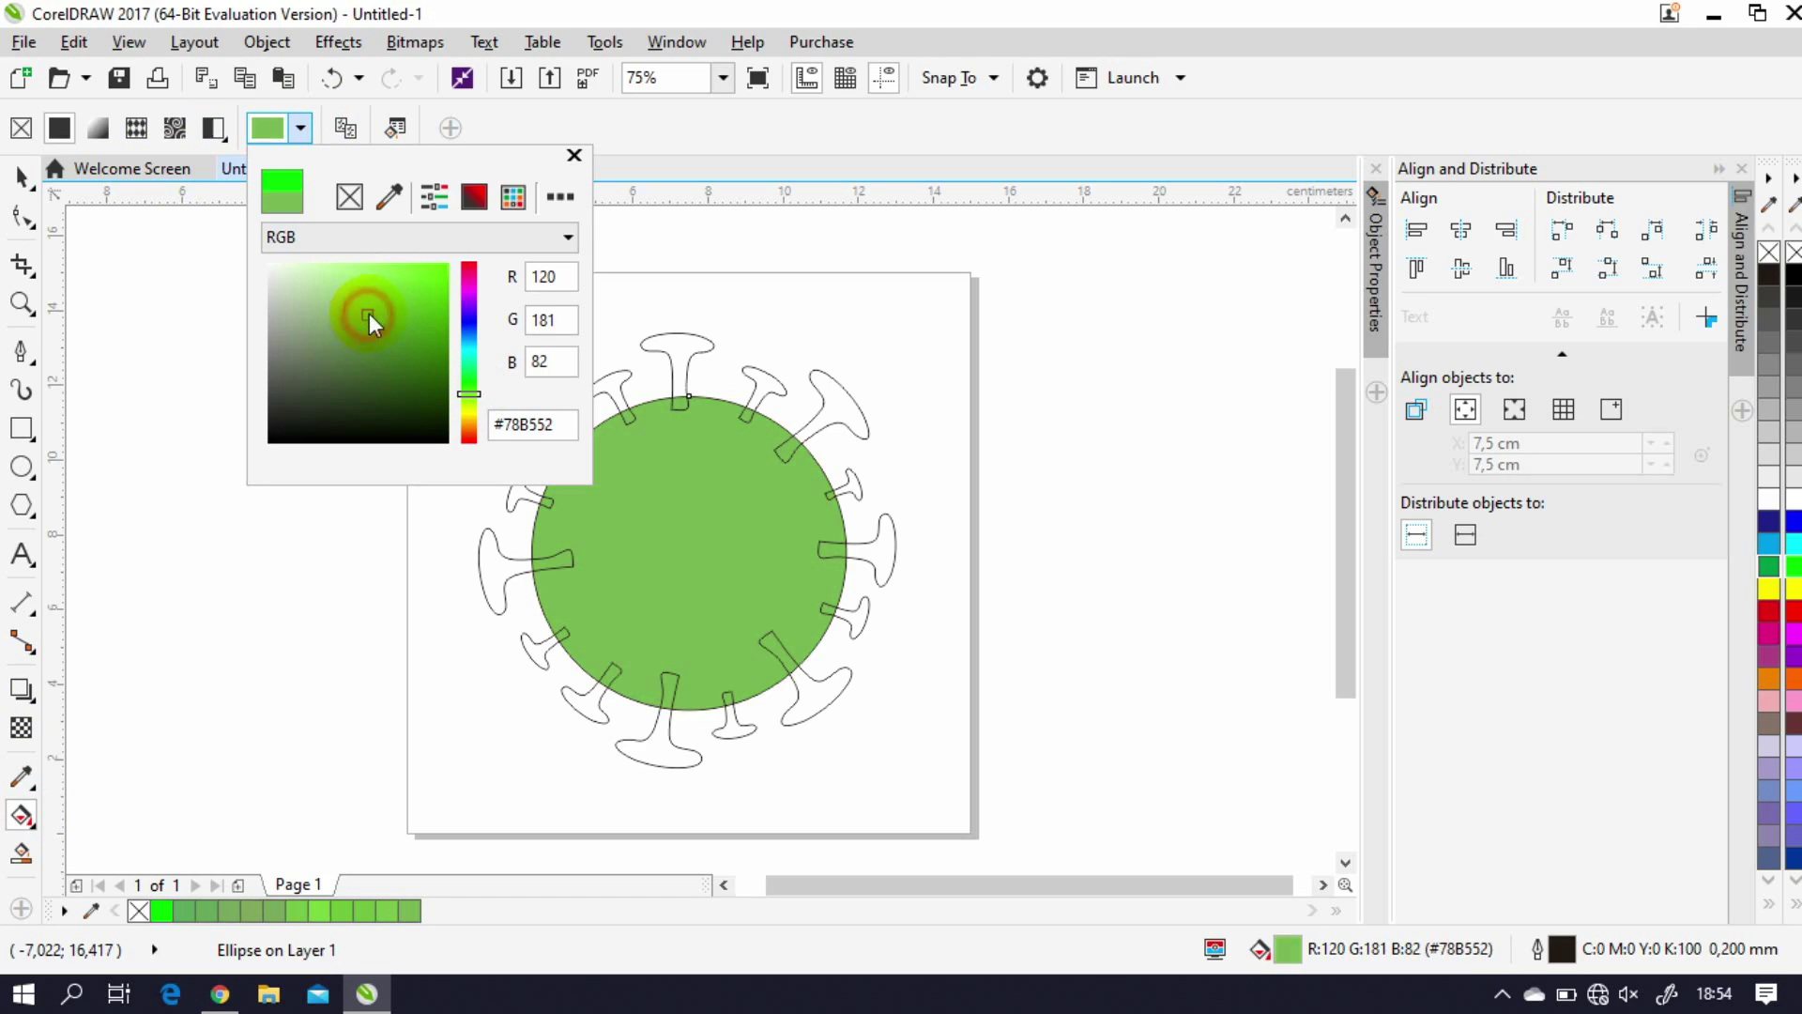
pyautogui.click(627, 560)
# Step: Remove the green circle's outline and deselect it
pyautogui.rightClick(1768, 254)
pyautogui.click(21, 175)
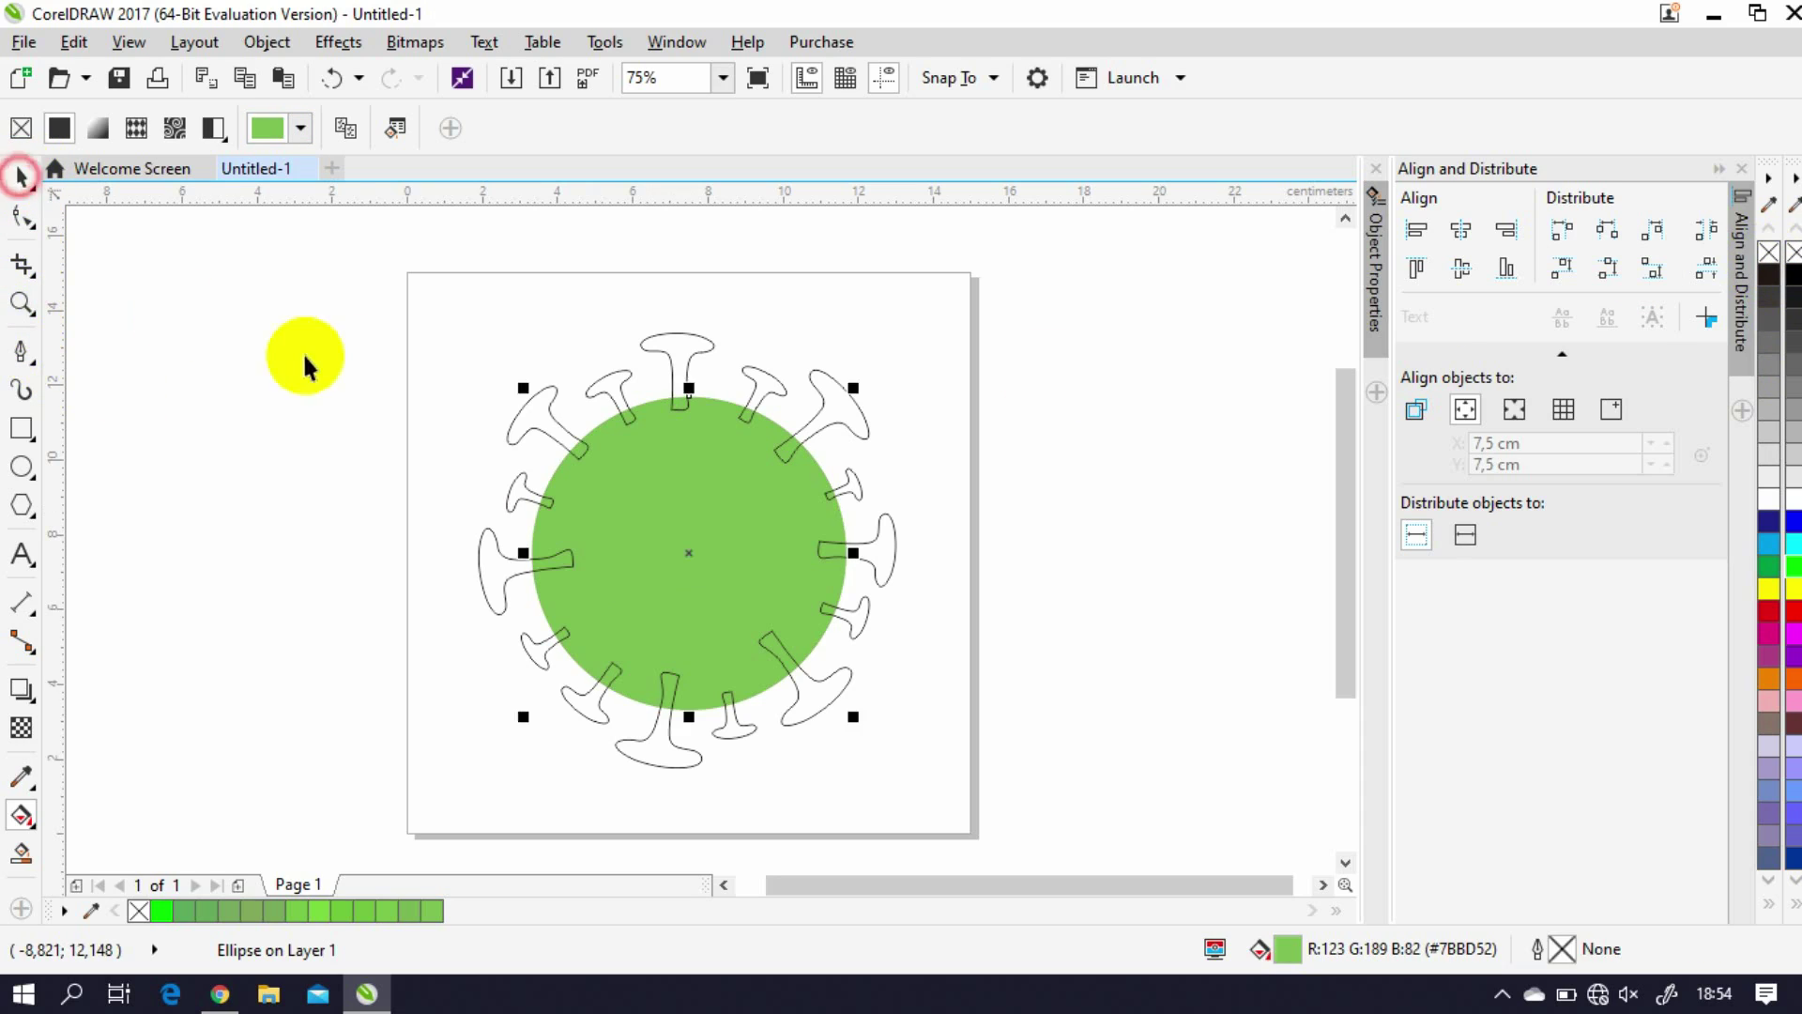
pyautogui.click(360, 354)
# Step: Fill the body and all spikes with #7BBD52 green from the document palette
pyautogui.moveTo(460, 308)
pyautogui.mouseDown()
pyautogui.moveTo(865, 832)
pyautogui.moveTo(917, 817)
pyautogui.mouseUp()
pyautogui.click(433, 910)
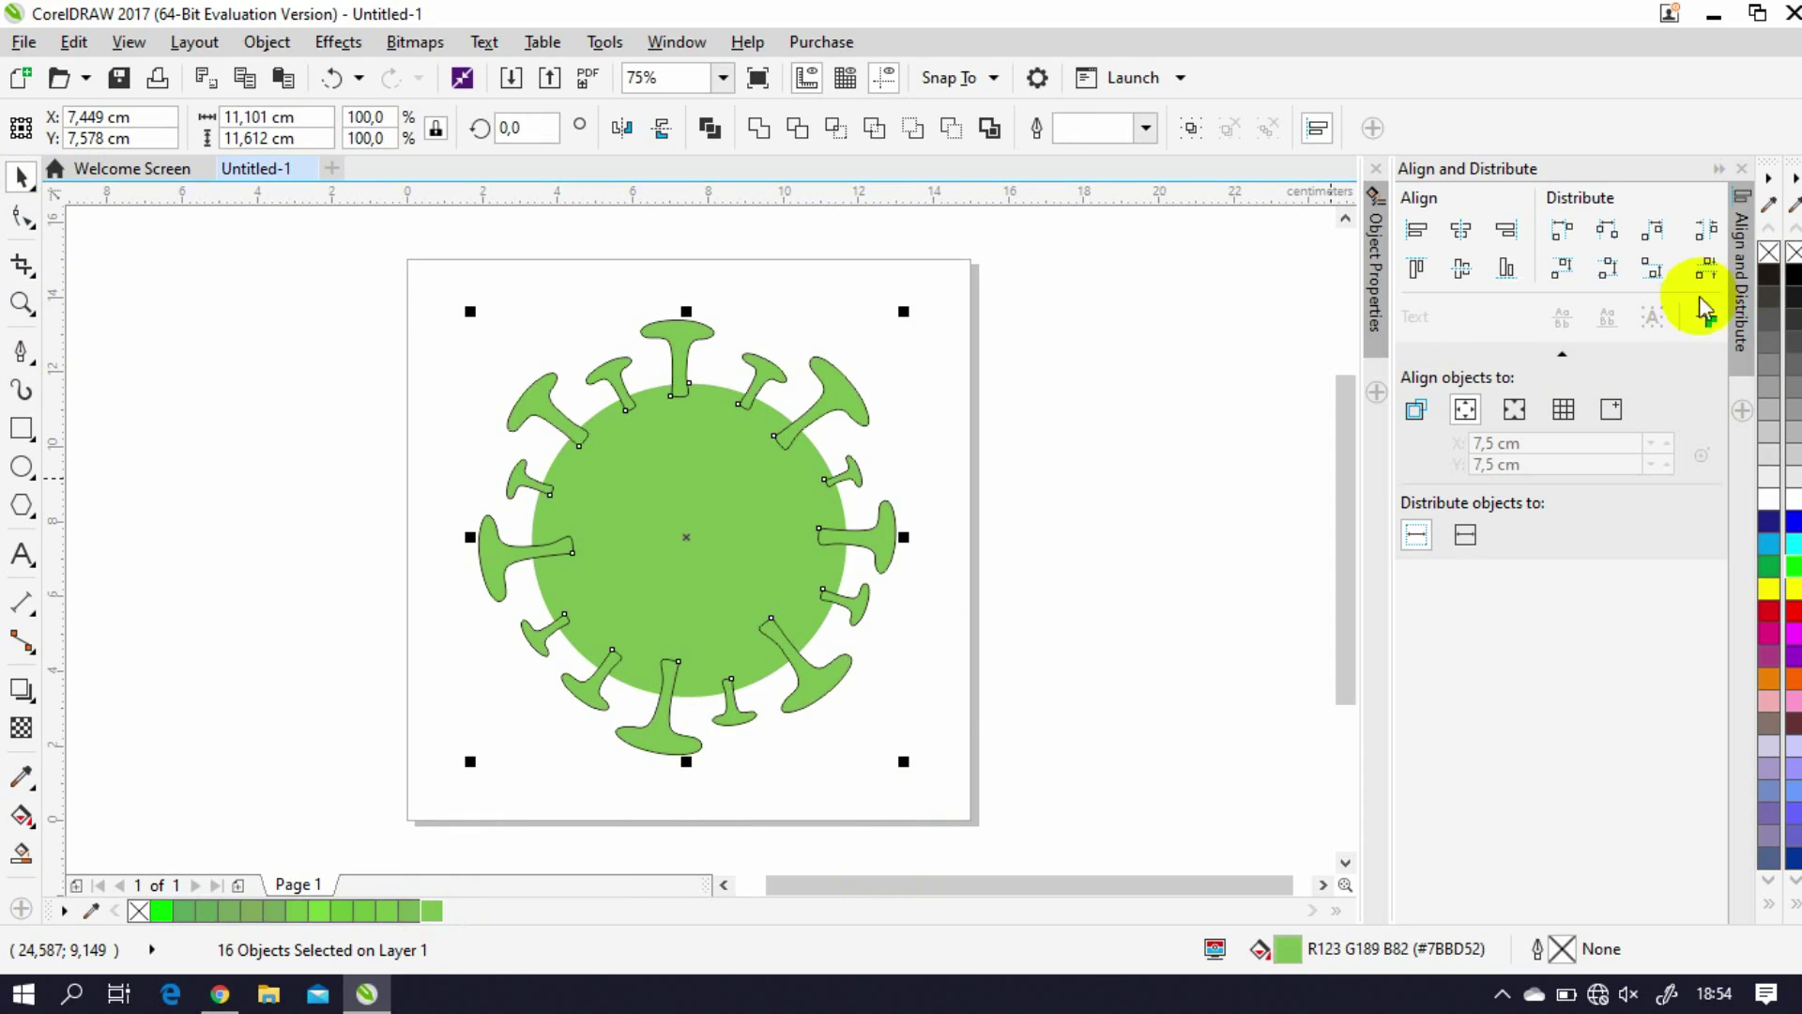
pyautogui.click(926, 446)
pyautogui.click(715, 566)
pyautogui.click(962, 433)
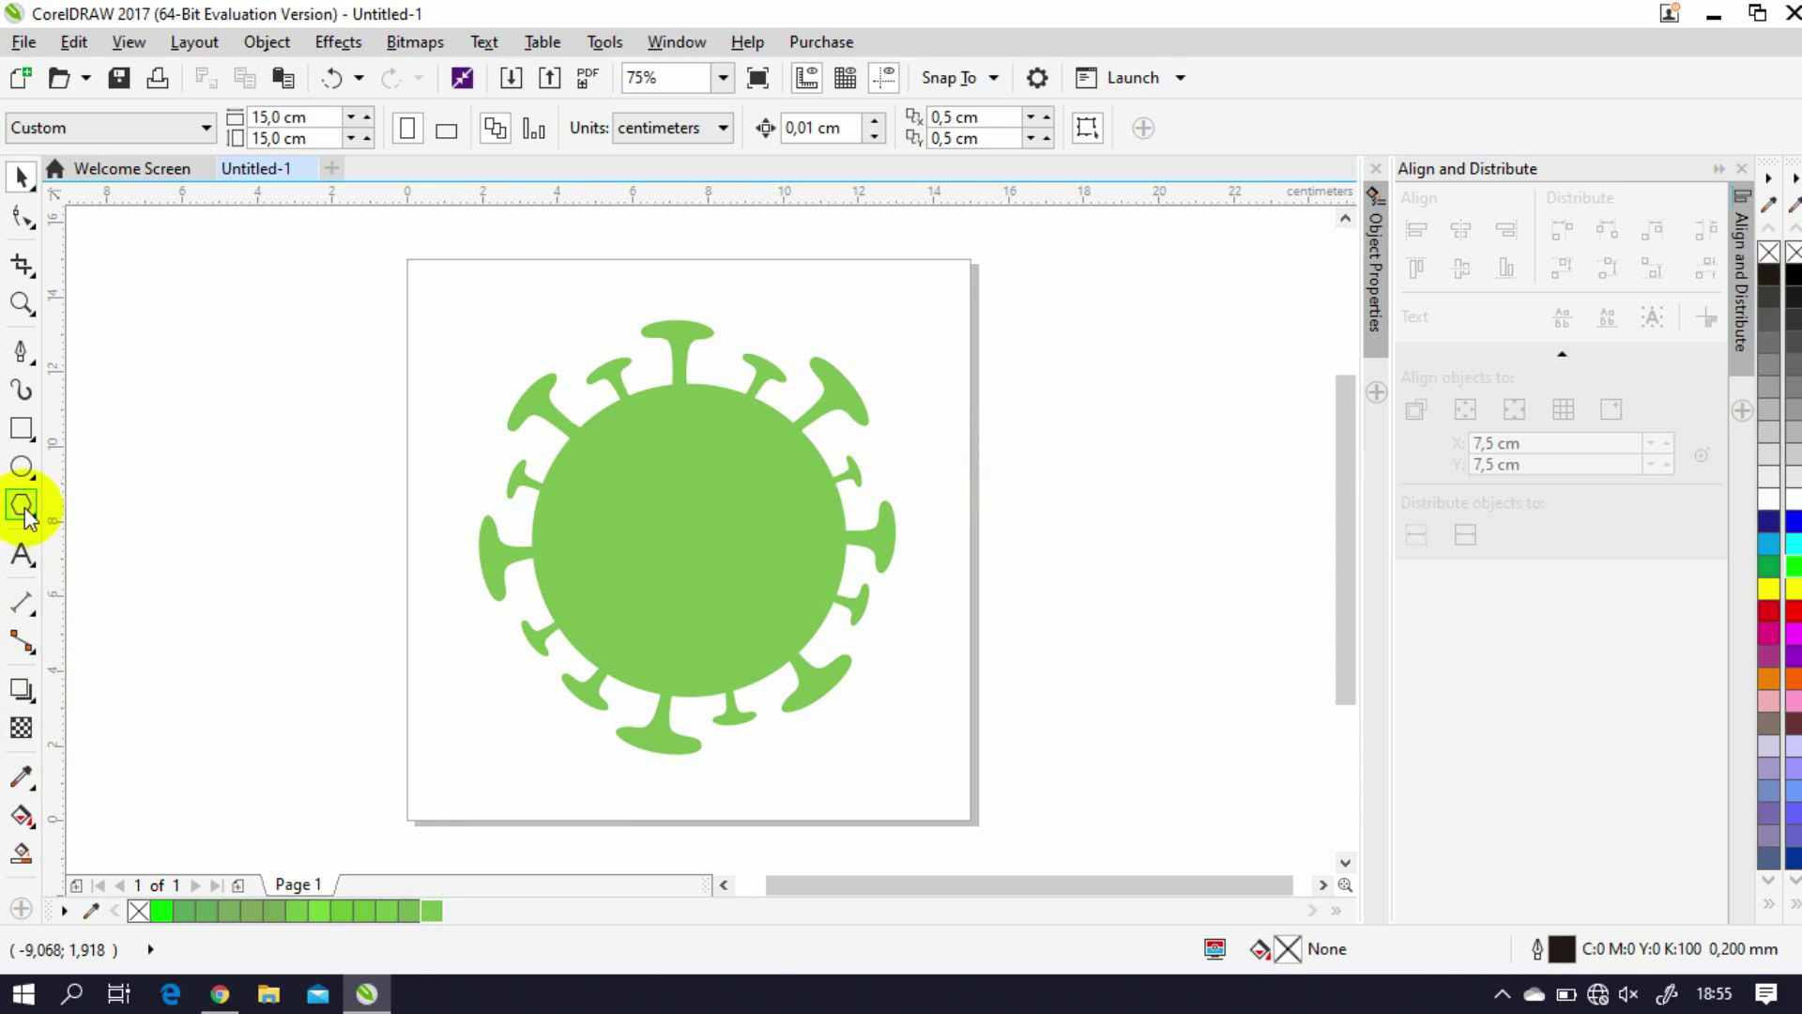
pyautogui.click(21, 467)
# Step: Draw an oval on the virus body, widen it slightly, tilt it and move it up-left
pyautogui.scroll(4, 690, 430)
pyautogui.moveTo(614, 424); pyautogui.dragTo(757, 694)
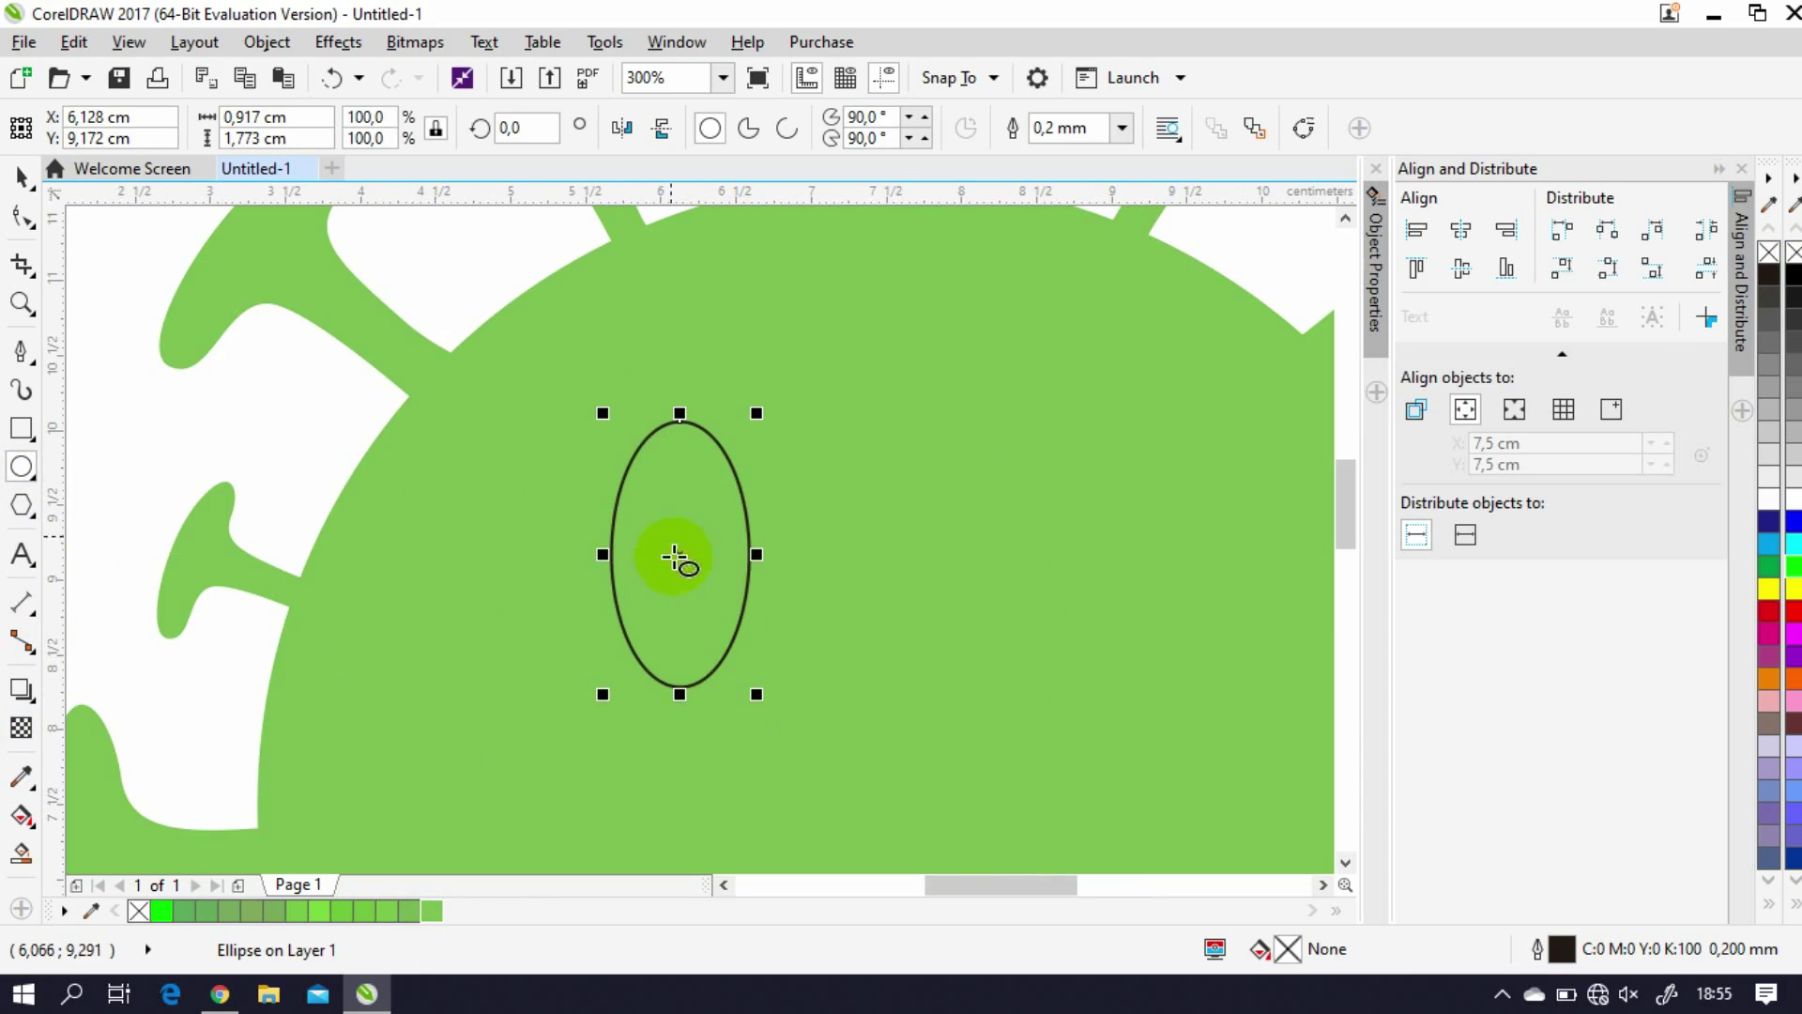
pyautogui.click(677, 549)
pyautogui.click(681, 554)
pyautogui.moveTo(756, 554); pyautogui.dragTo(778, 554)
pyautogui.click(694, 554)
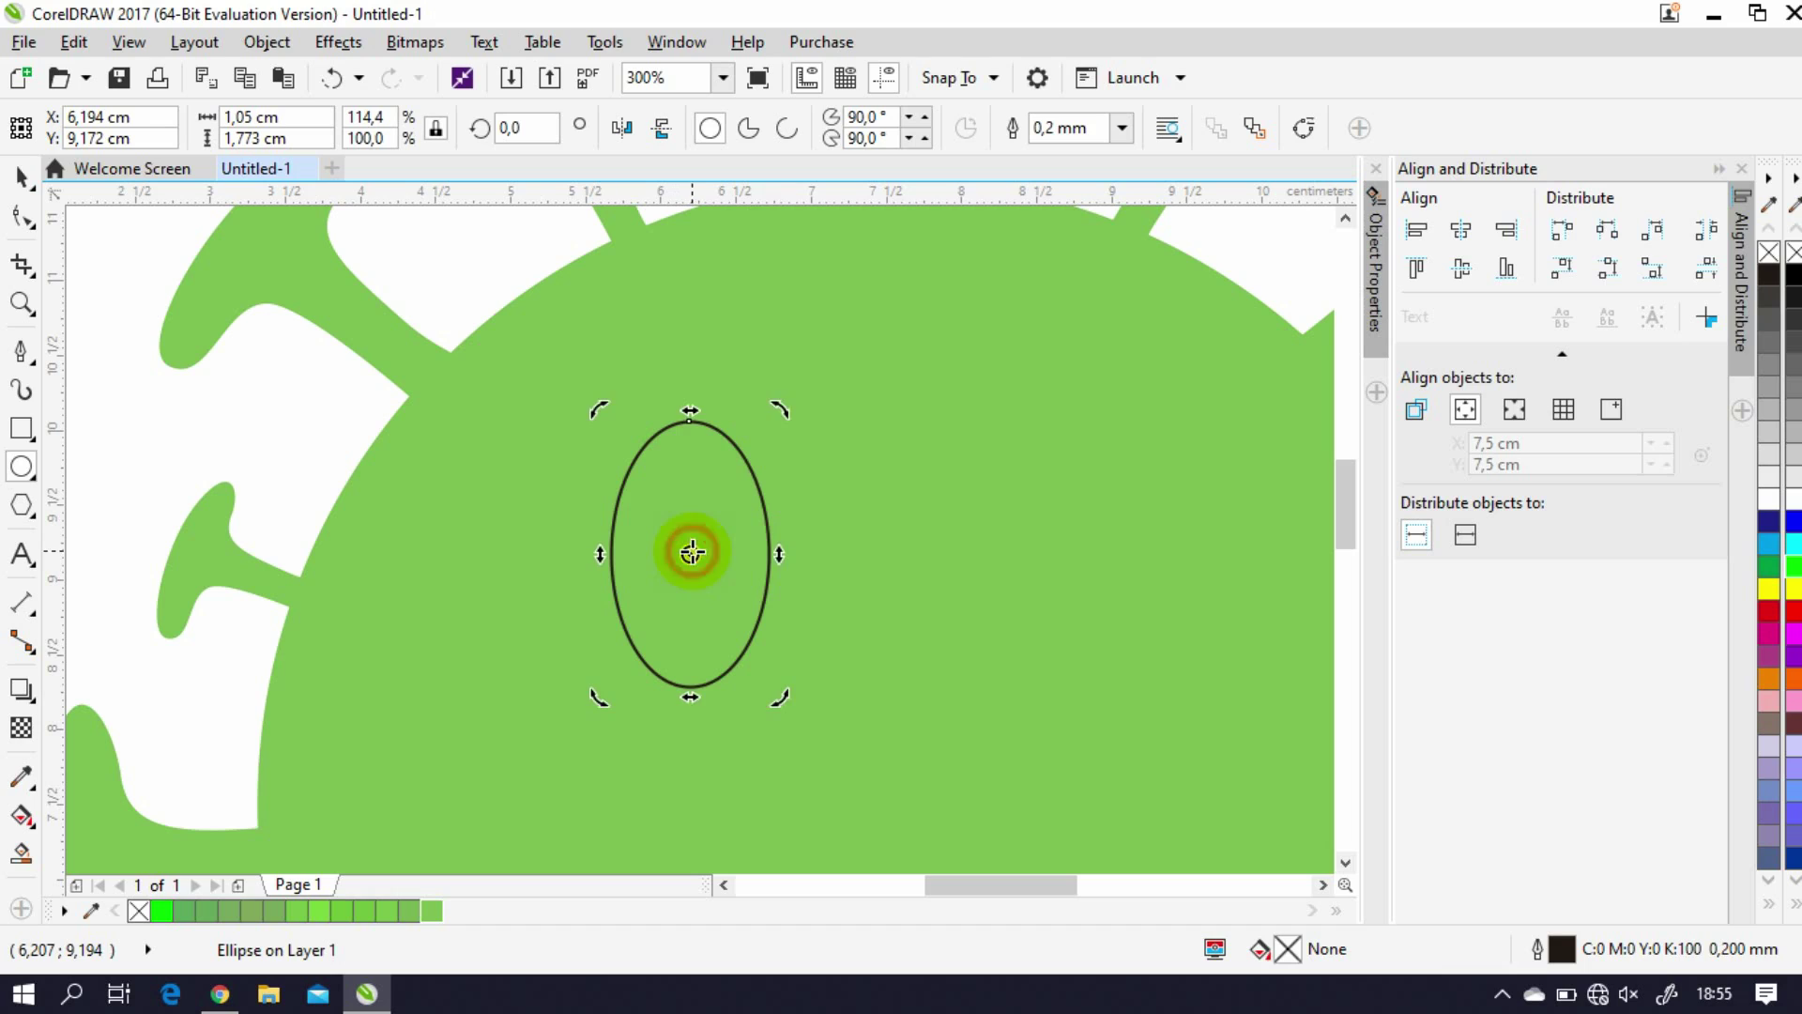
pyautogui.moveTo(771, 409); pyautogui.dragTo(850, 475)
pyautogui.click(700, 535)
pyautogui.moveTo(738, 524); pyautogui.dragTo(793, 651)
# Step: Rotate the oval to about 48° and move it further down the body's left side
pyautogui.scroll(-2, 628, 417)
pyautogui.scroll(-2, 629, 416)
pyautogui.scroll(2, 633, 430)
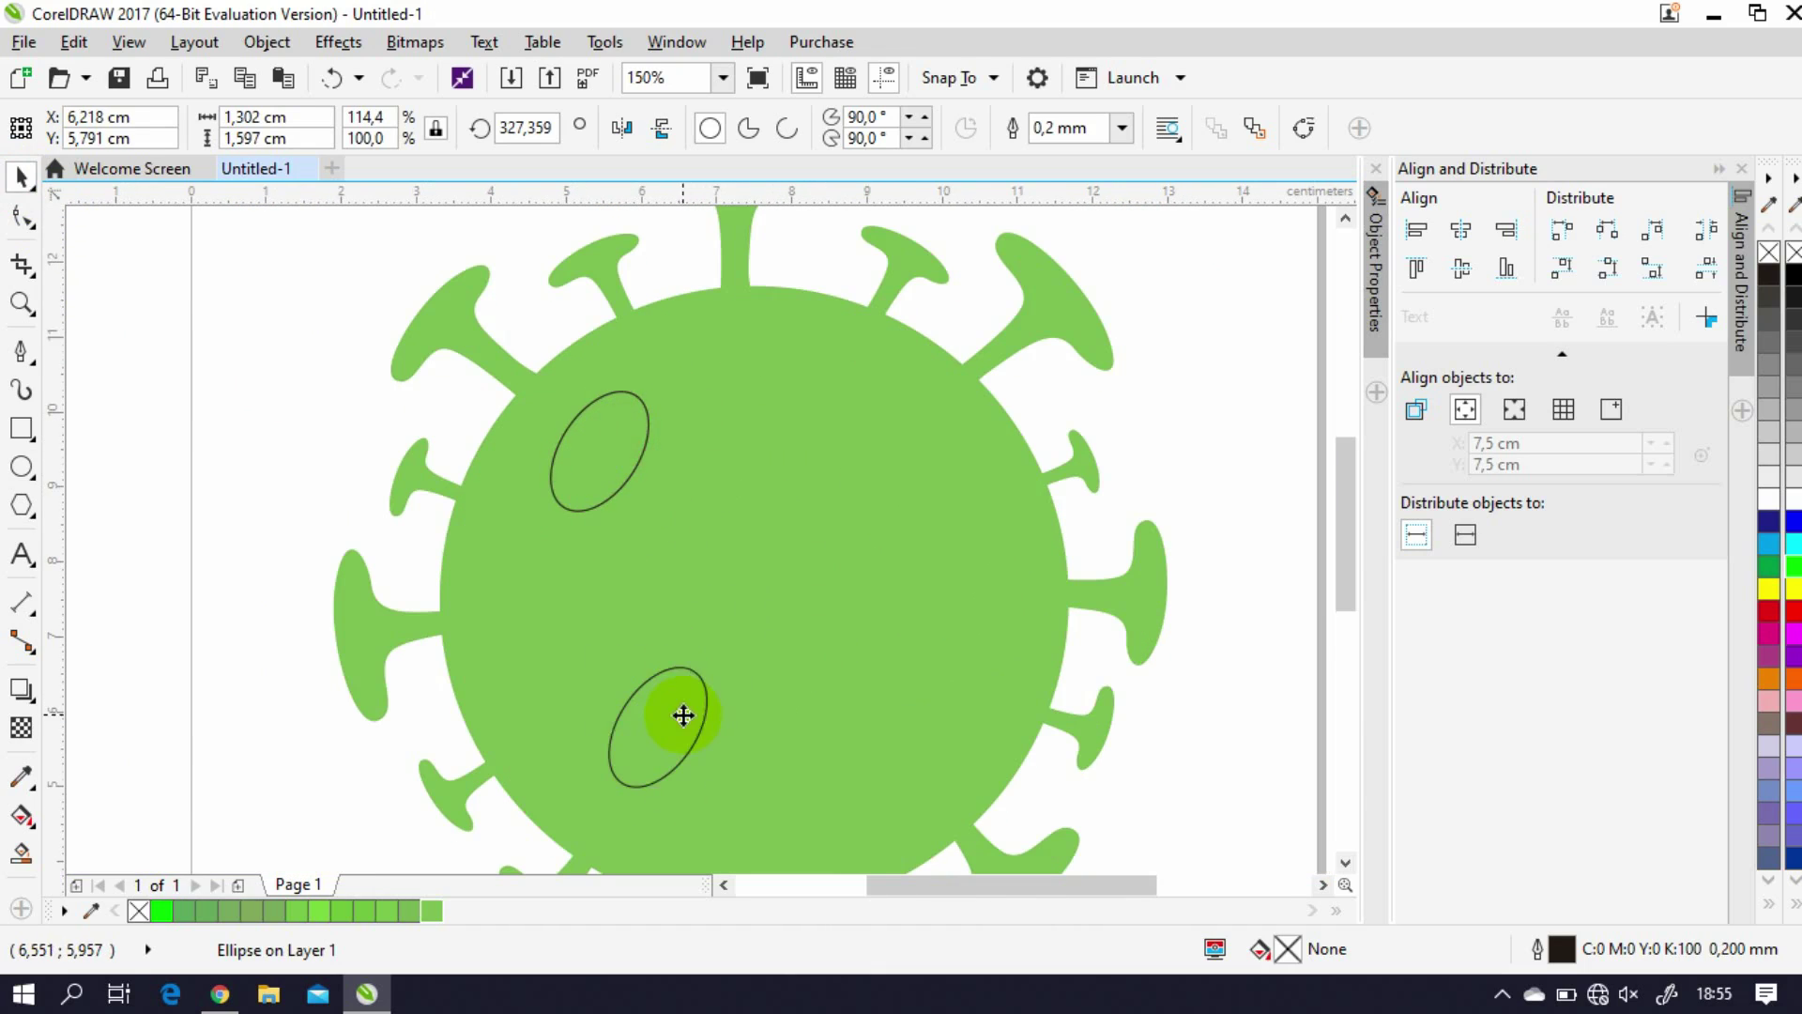
pyautogui.moveTo(715, 795); pyautogui.dragTo(764, 544)
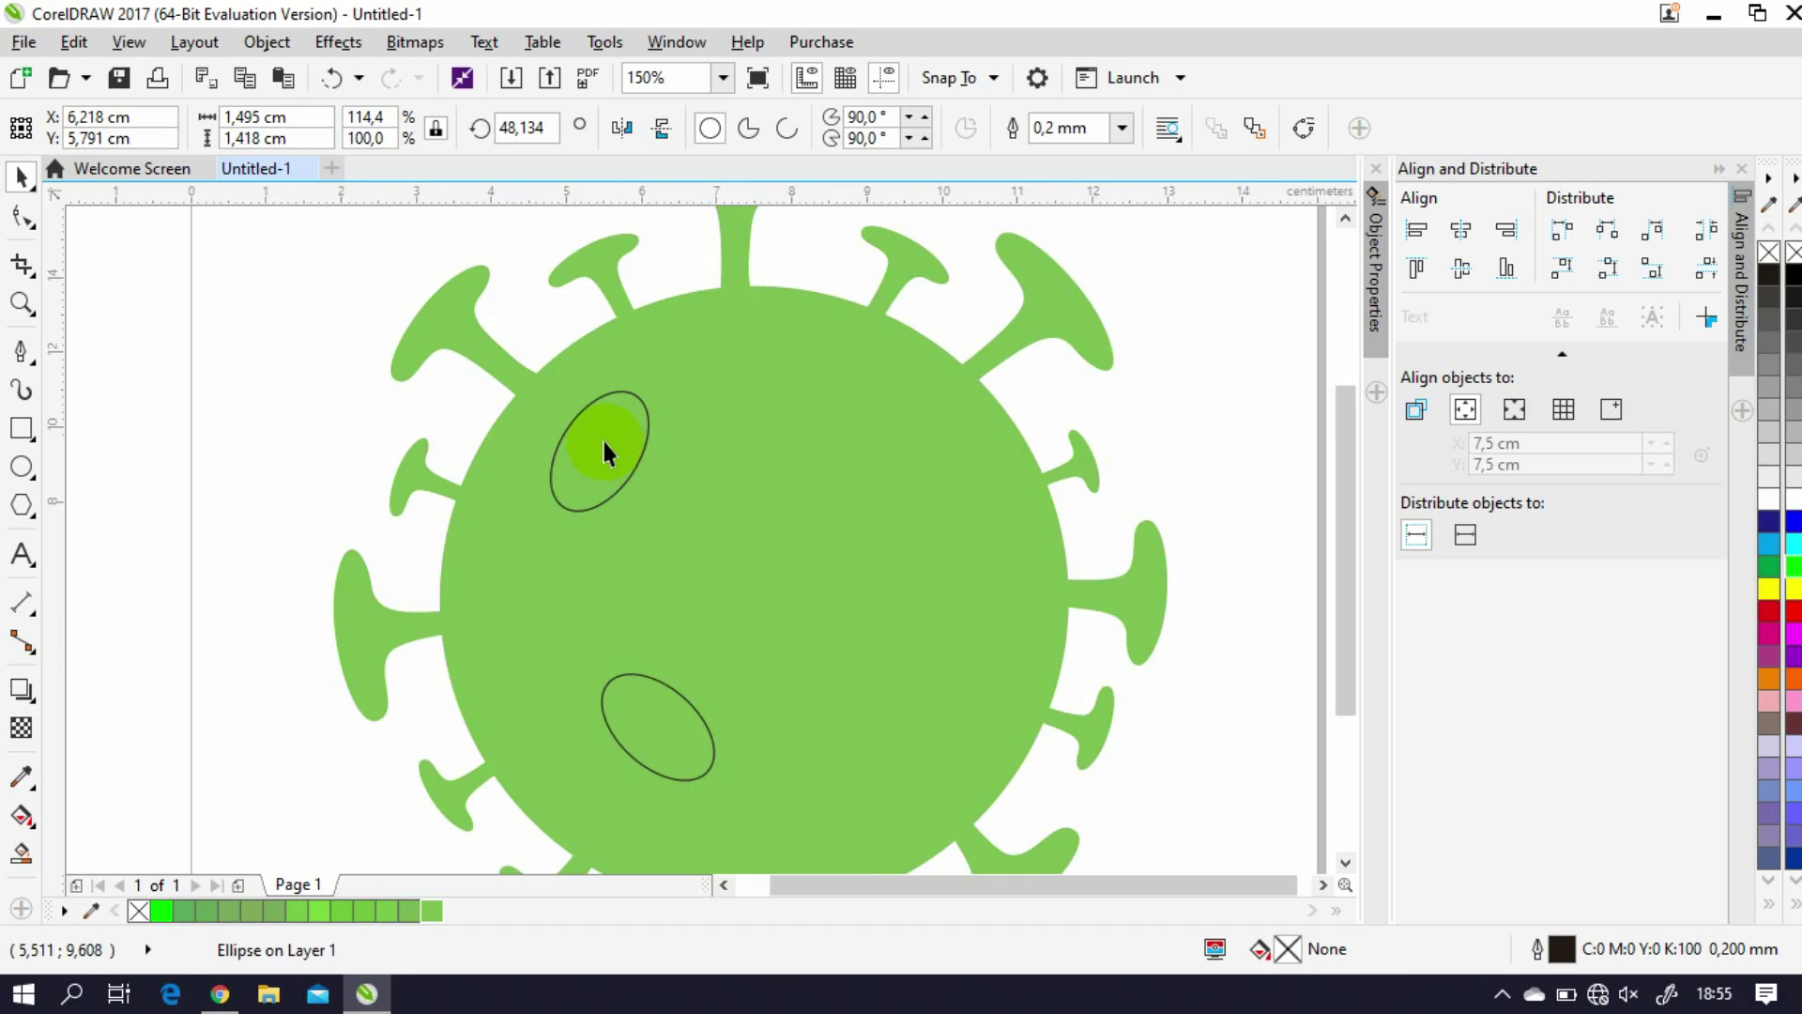
pyautogui.scroll(-2, 603, 454)
pyautogui.scroll(2, 692, 716)
pyautogui.moveTo(591, 497); pyautogui.dragTo(588, 546)
pyautogui.click(589, 541)
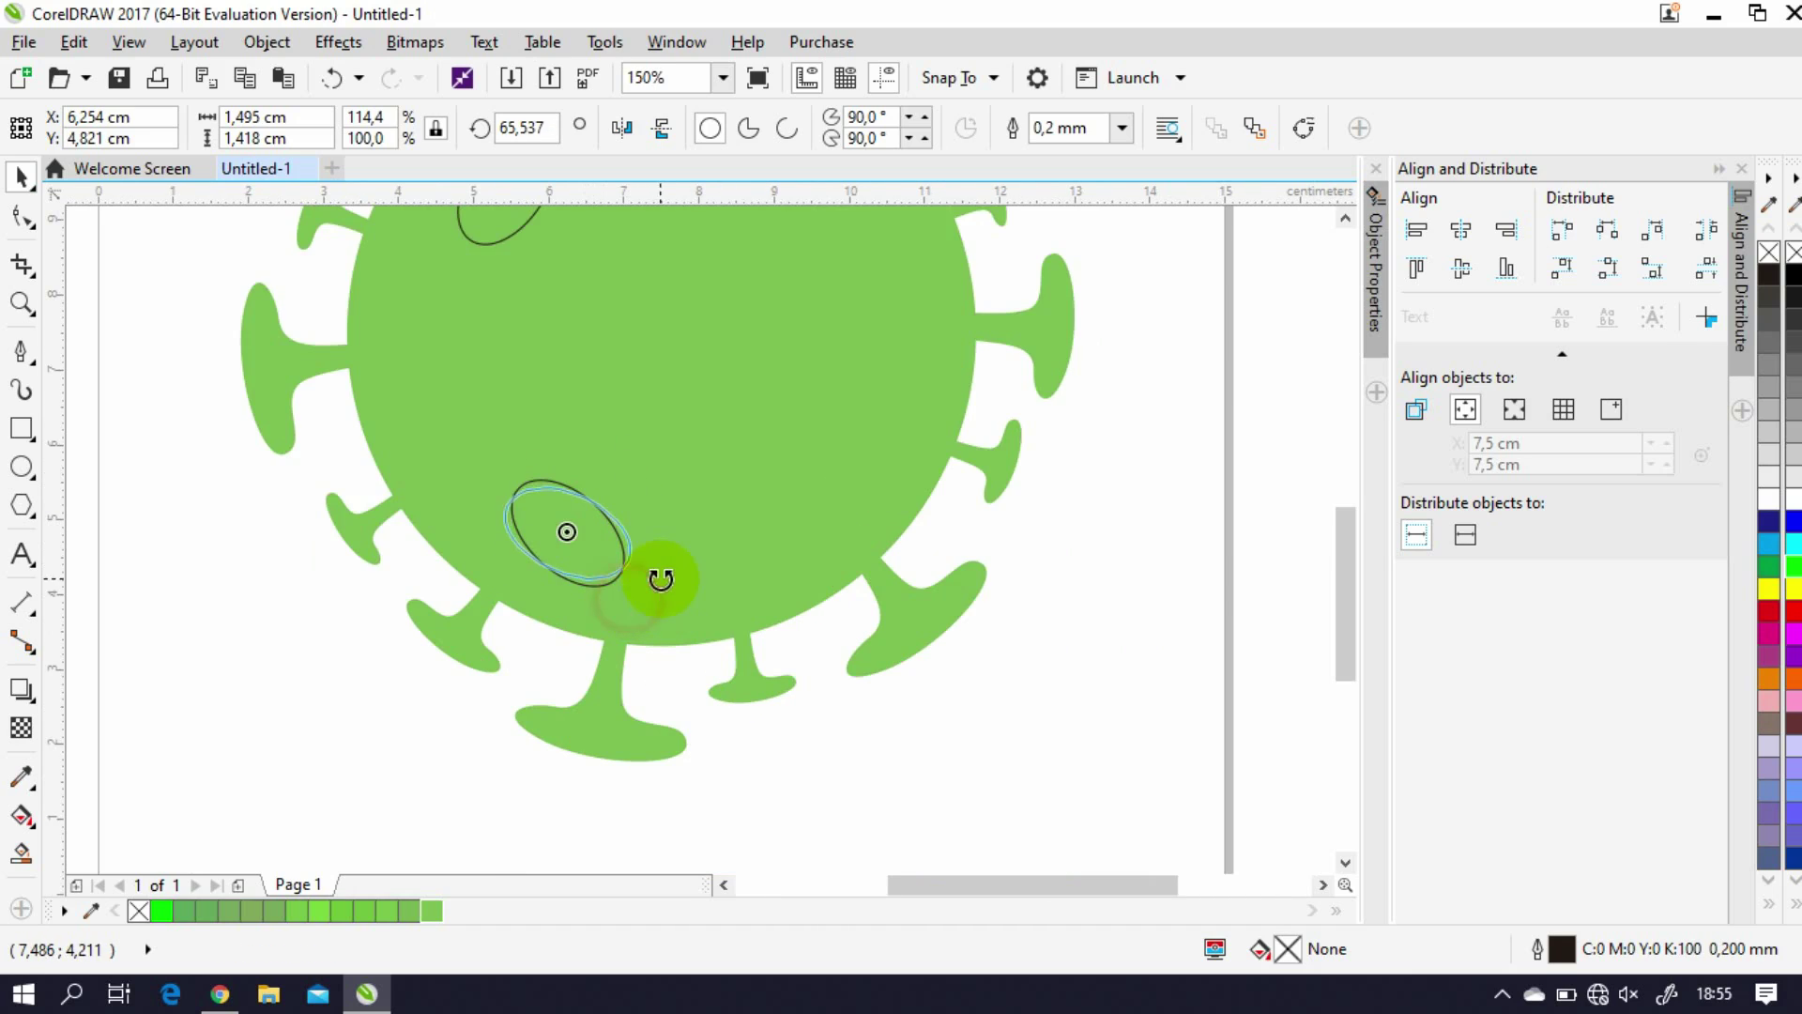
# Step: Drag a copy of the oval to the upper right of the virus body
pyautogui.click(693, 635)
pyautogui.scroll(-2, 627, 650)
pyautogui.click(610, 602)
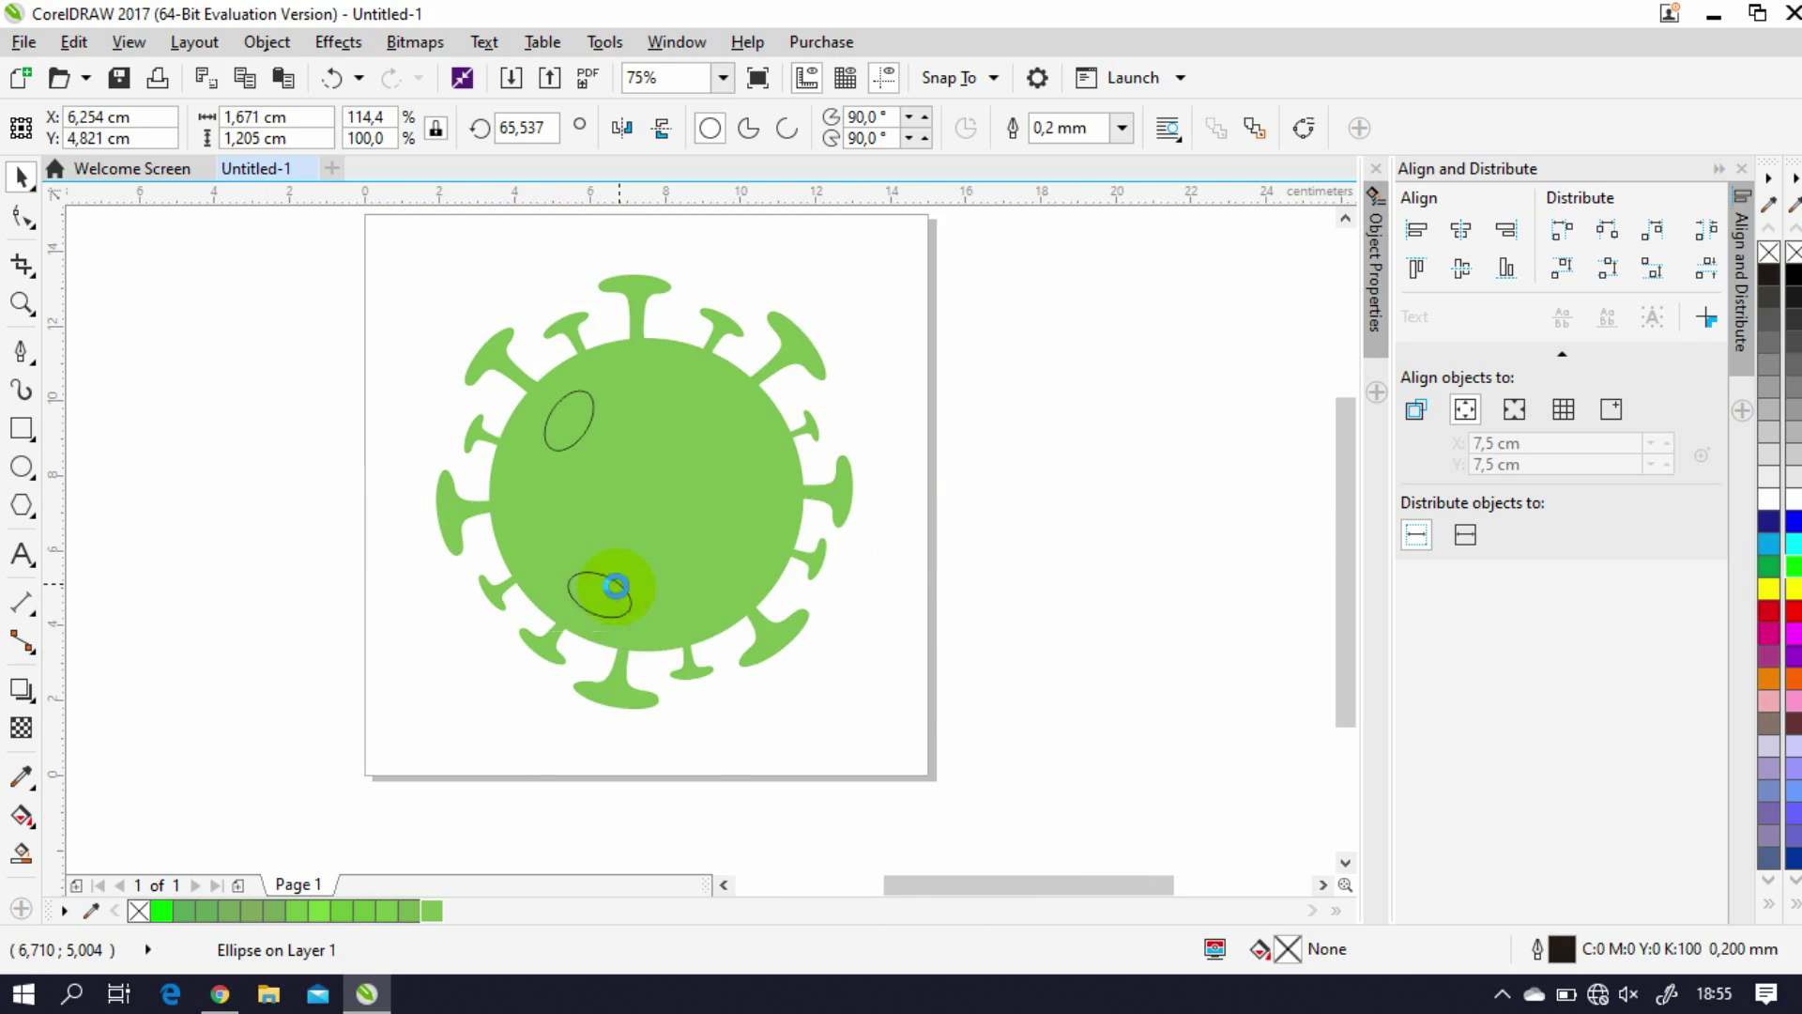
pyautogui.scroll(2, 609, 599)
pyautogui.moveTo(603, 592); pyautogui.dragTo(954, 357)
# Step: Turn the upper-right oval copy more upright
pyautogui.moveTo(1026, 424); pyautogui.dragTo(1122, 338)
pyautogui.click(1120, 338)
pyautogui.click(933, 415)
pyautogui.scroll(2, 983, 475)
pyautogui.click(948, 464)
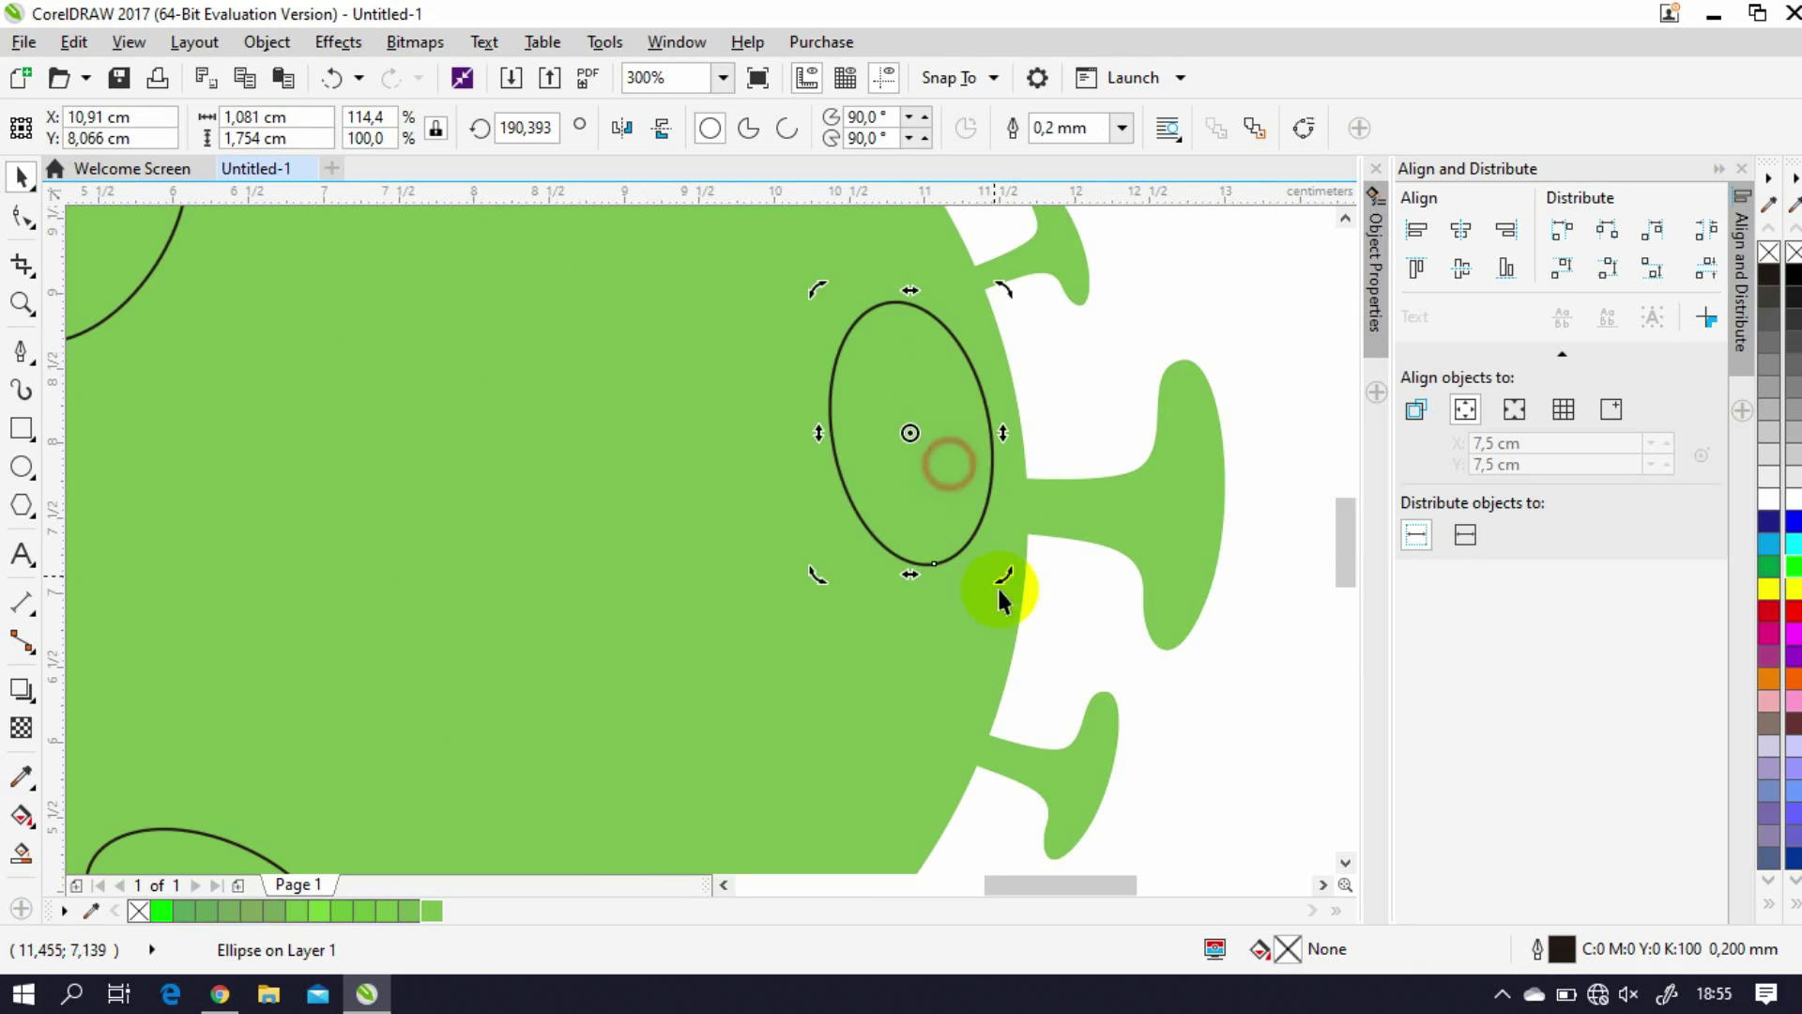
pyautogui.moveTo(1004, 579); pyautogui.dragTo(983, 616)
pyautogui.scroll(-2, 984, 615)
# Step: Move the right-hand oval onto the body's right side and tilt it to about 190°
pyautogui.click(1166, 425)
pyautogui.click(967, 533)
pyautogui.moveTo(975, 511); pyautogui.dragTo(955, 504)
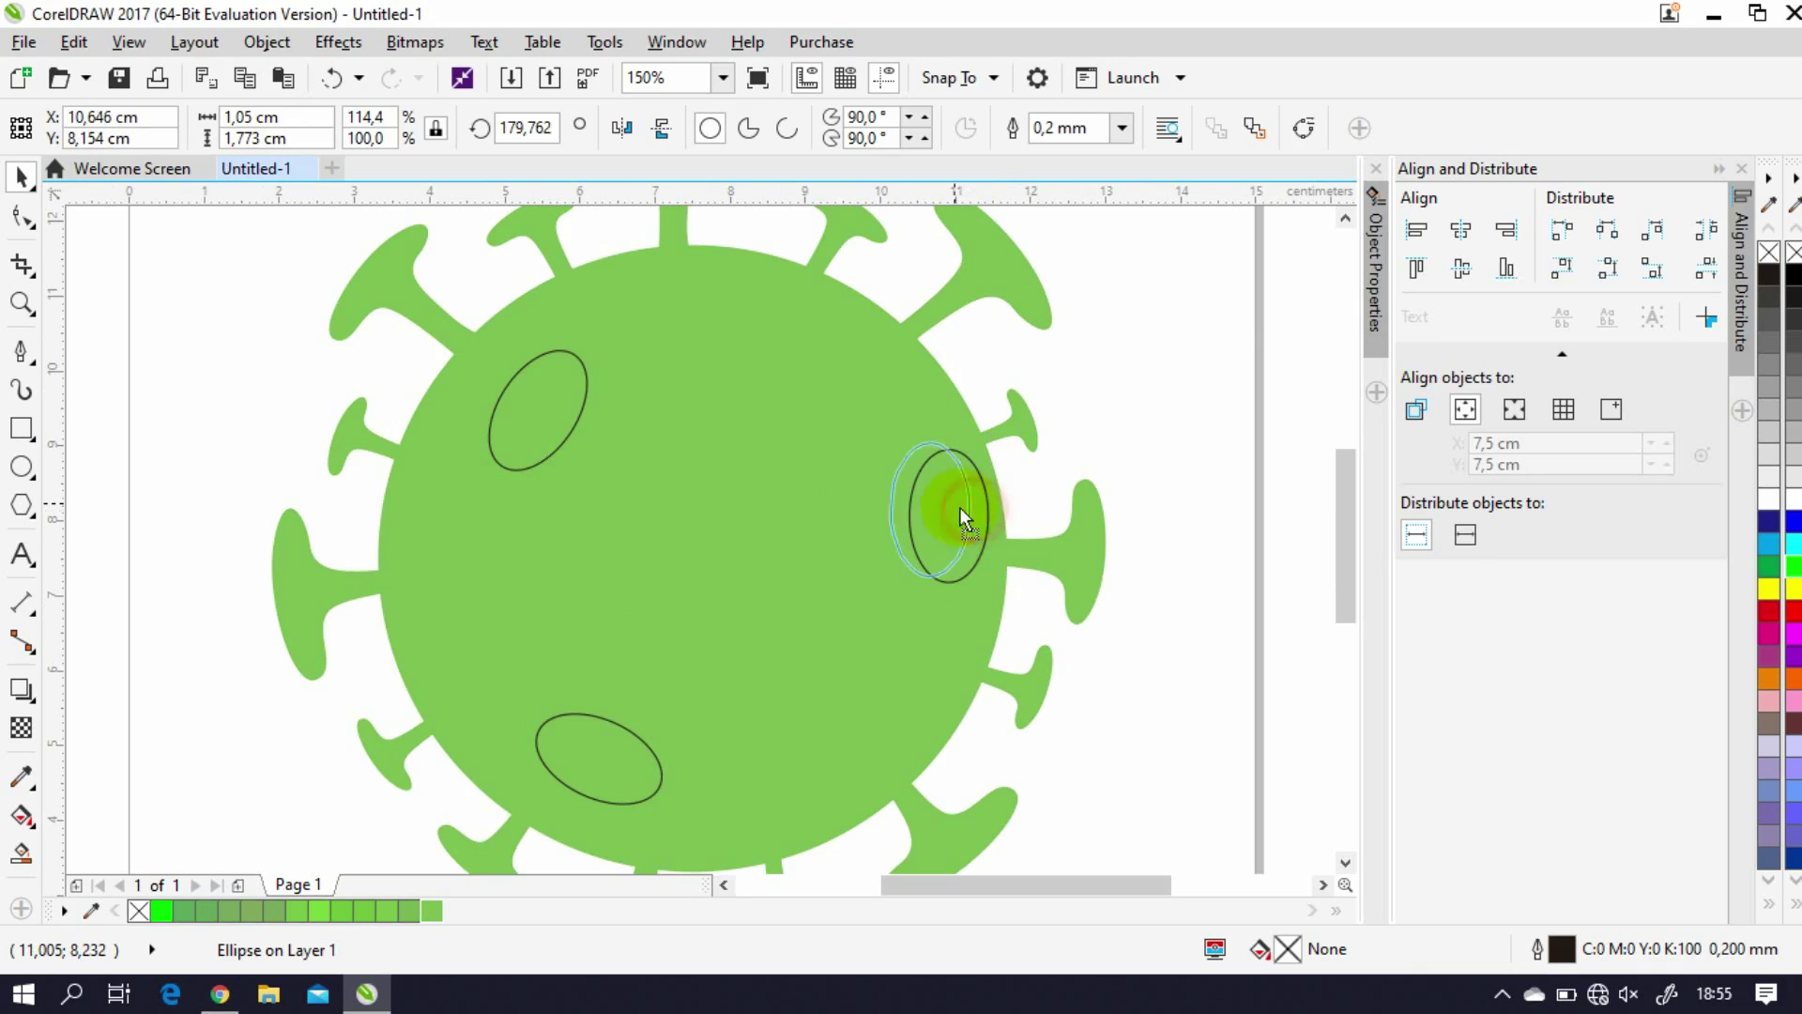
pyautogui.click(980, 529)
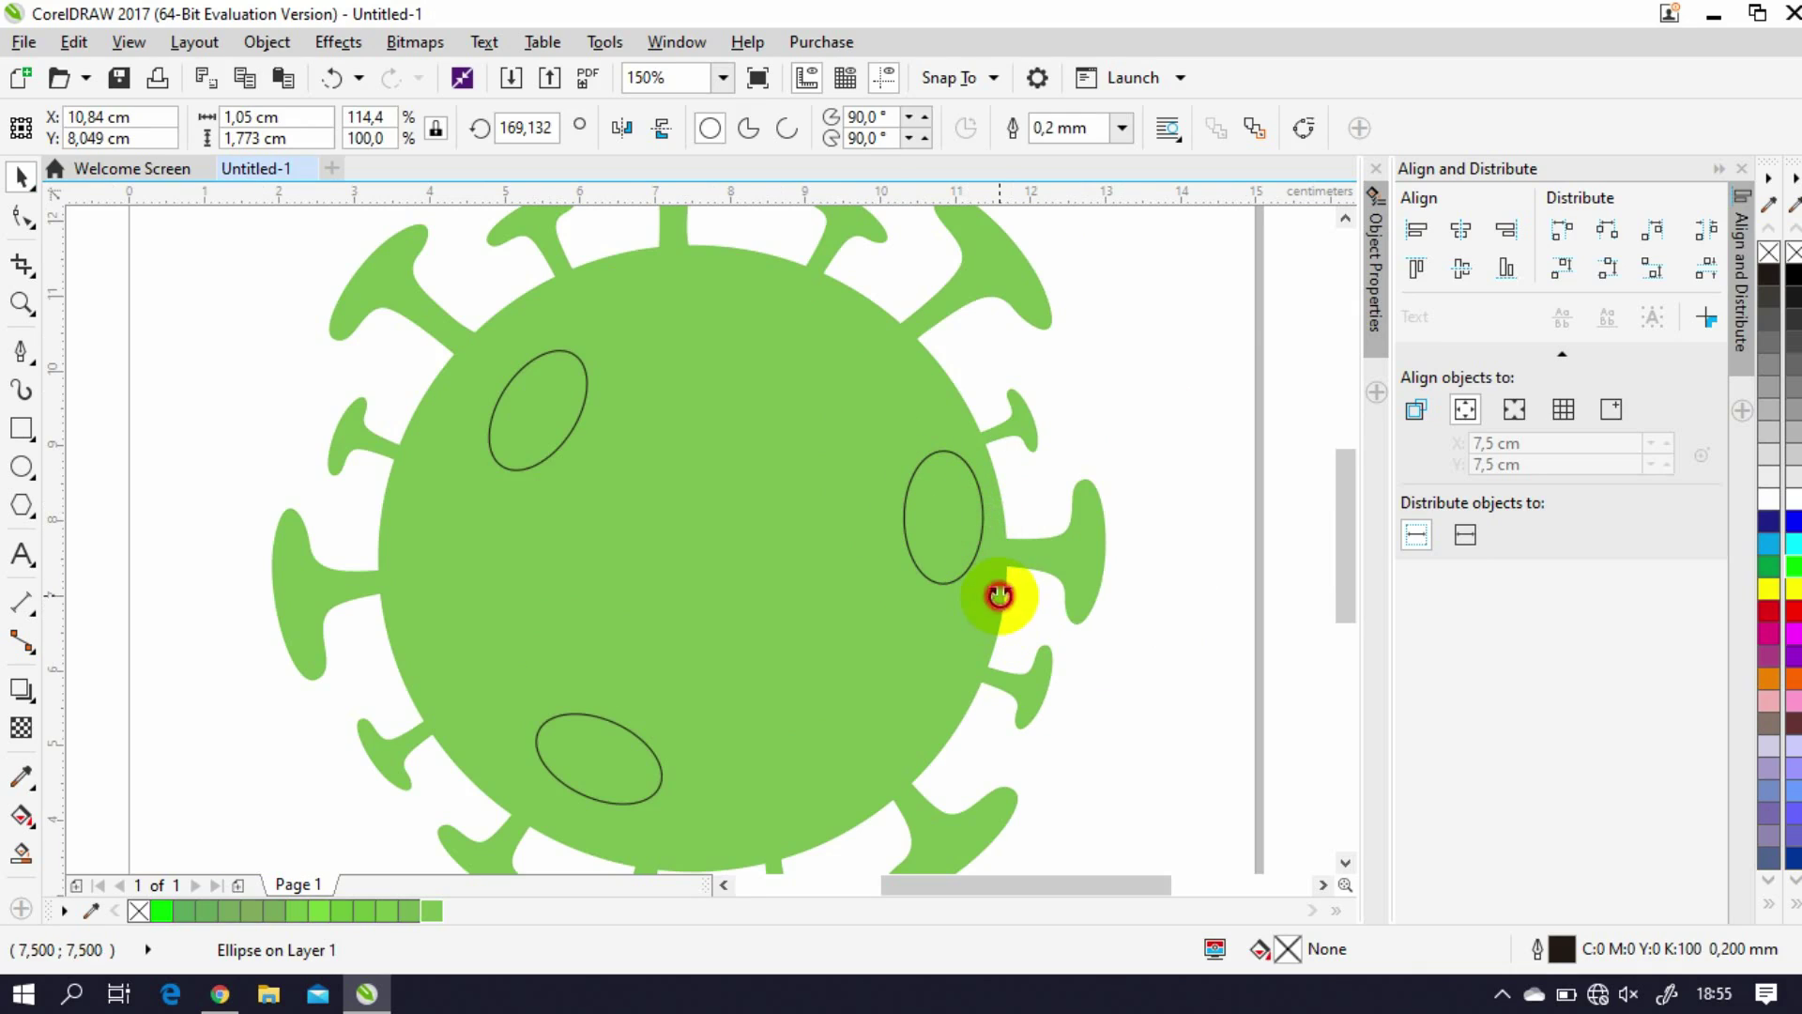
pyautogui.moveTo(1006, 586); pyautogui.dragTo(1027, 561)
# Step: Squash a small oval shorter and place it near the top of the body
pyautogui.click(1095, 375)
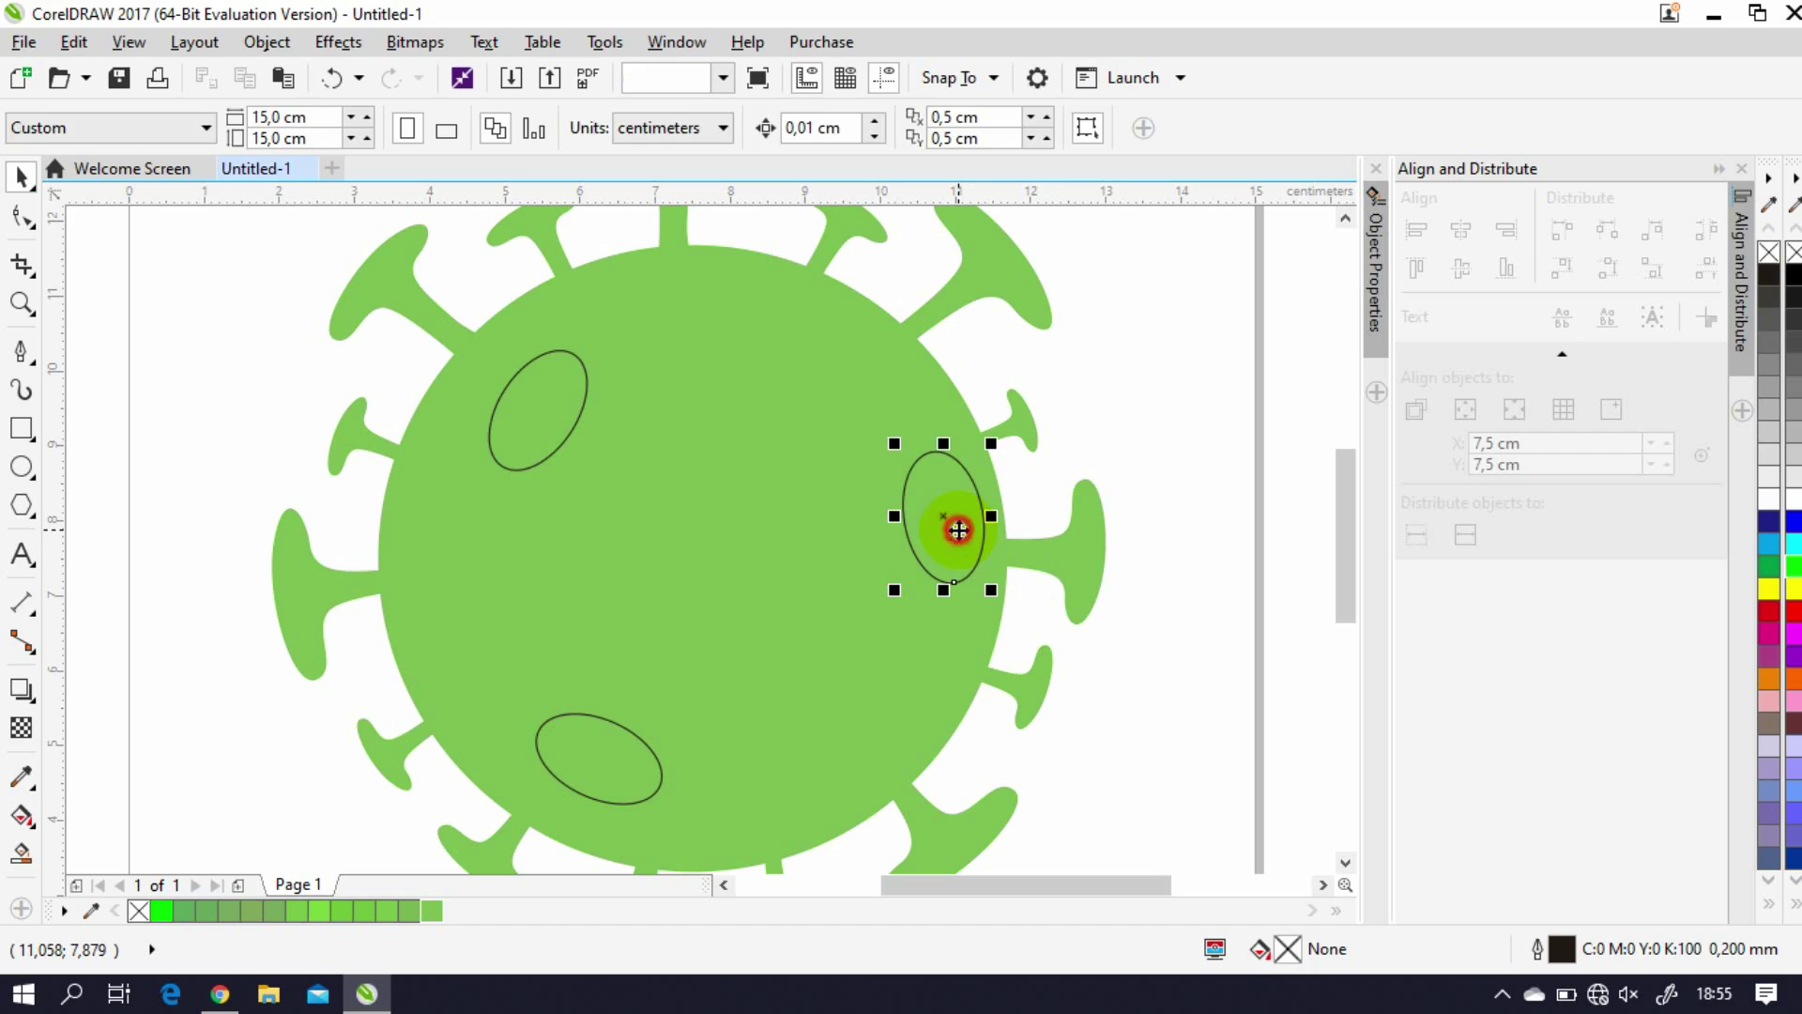
pyautogui.click(957, 529)
pyautogui.moveTo(707, 547); pyautogui.dragTo(706, 545)
pyautogui.moveTo(686, 453); pyautogui.dragTo(710, 594)
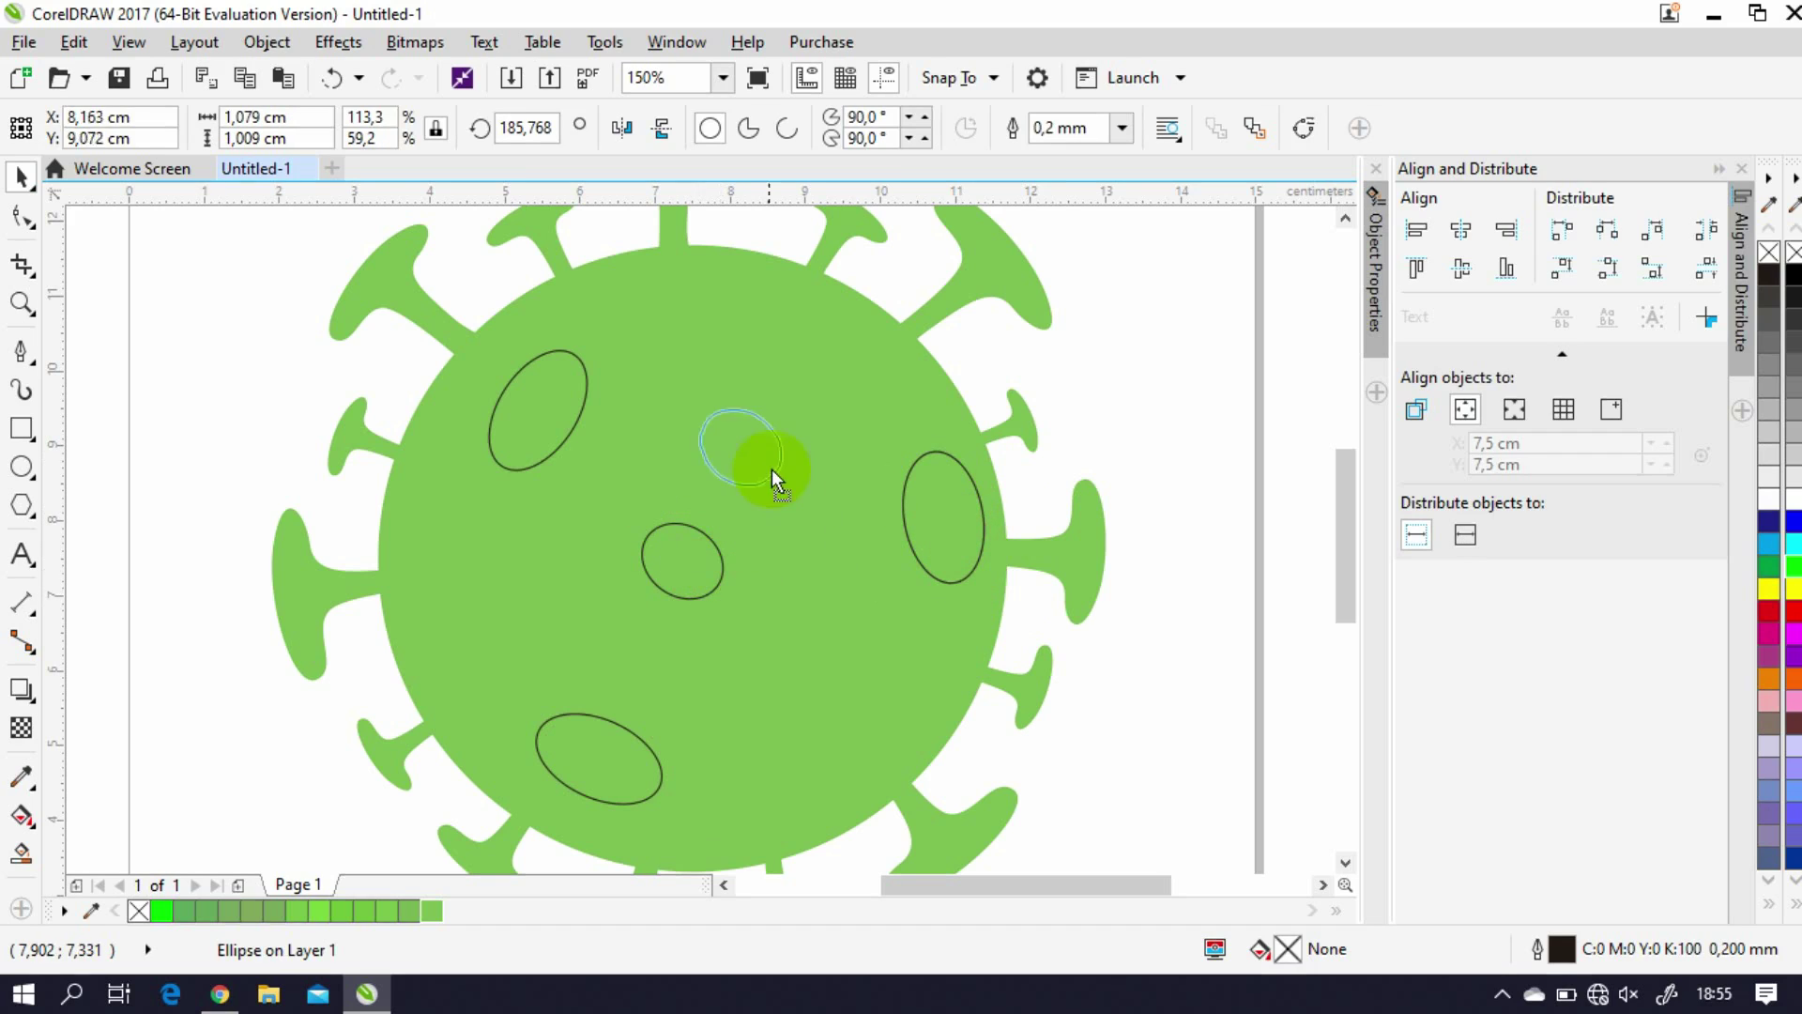
pyautogui.moveTo(791, 419); pyautogui.dragTo(782, 371)
# Step: Duplicate the lower oval, then move the copy to the centre and enlarge it
pyautogui.click(586, 769)
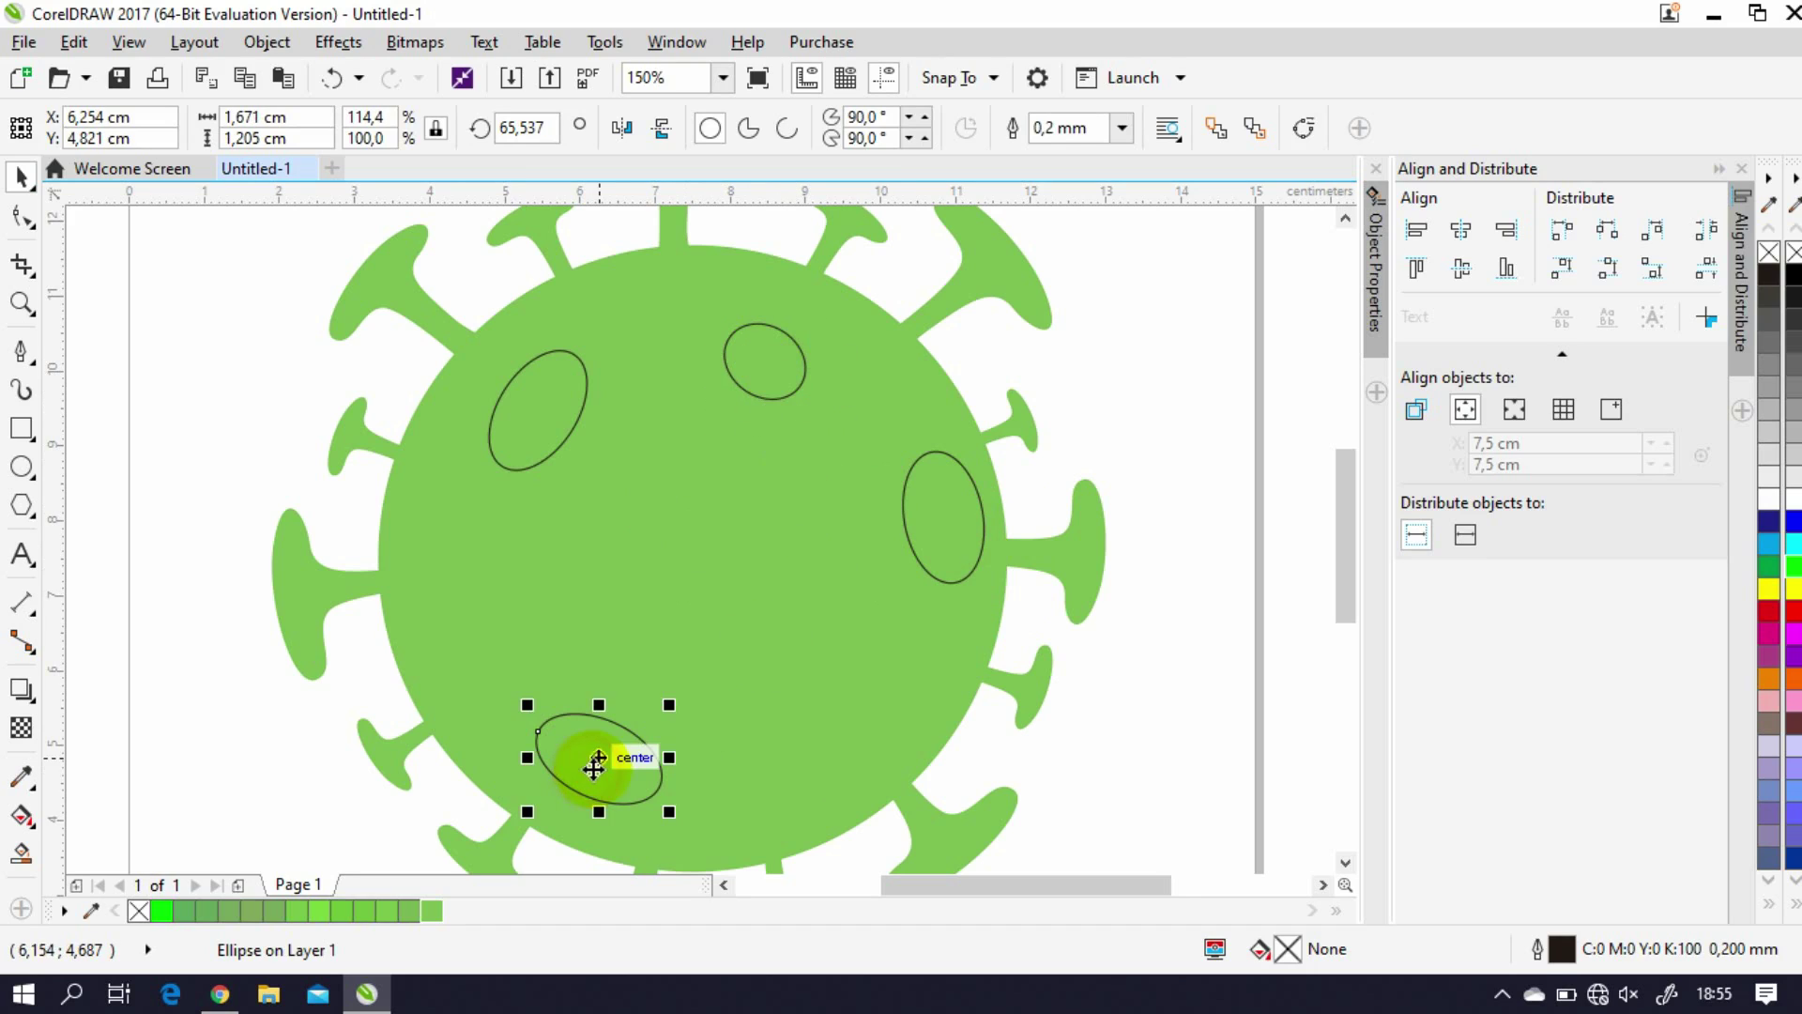
pyautogui.hotkey('ctrl', 'd')
pyautogui.click(683, 696)
pyautogui.click(672, 711)
pyautogui.moveTo(667, 712); pyautogui.dragTo(693, 560)
pyautogui.moveTo(576, 626); pyautogui.dragTo(688, 441)
pyautogui.moveTo(690, 521); pyautogui.dragTo(712, 561)
# Step: Tilt the centre oval to about 348° and duplicate it
pyautogui.click(713, 561)
pyautogui.moveTo(803, 529); pyautogui.dragTo(826, 705)
pyautogui.click(805, 655)
pyautogui.click(716, 595)
pyautogui.hotkey('ctrl', 'd')
# Step: Shrink the centre oval's copy into a lower-right spot, then duplicate the small top oval
pyautogui.moveTo(891, 595); pyautogui.dragTo(826, 704)
pyautogui.click(890, 527)
pyautogui.click(740, 389)
pyautogui.hotkey('ctrl', 'd')
pyautogui.click(757, 408)
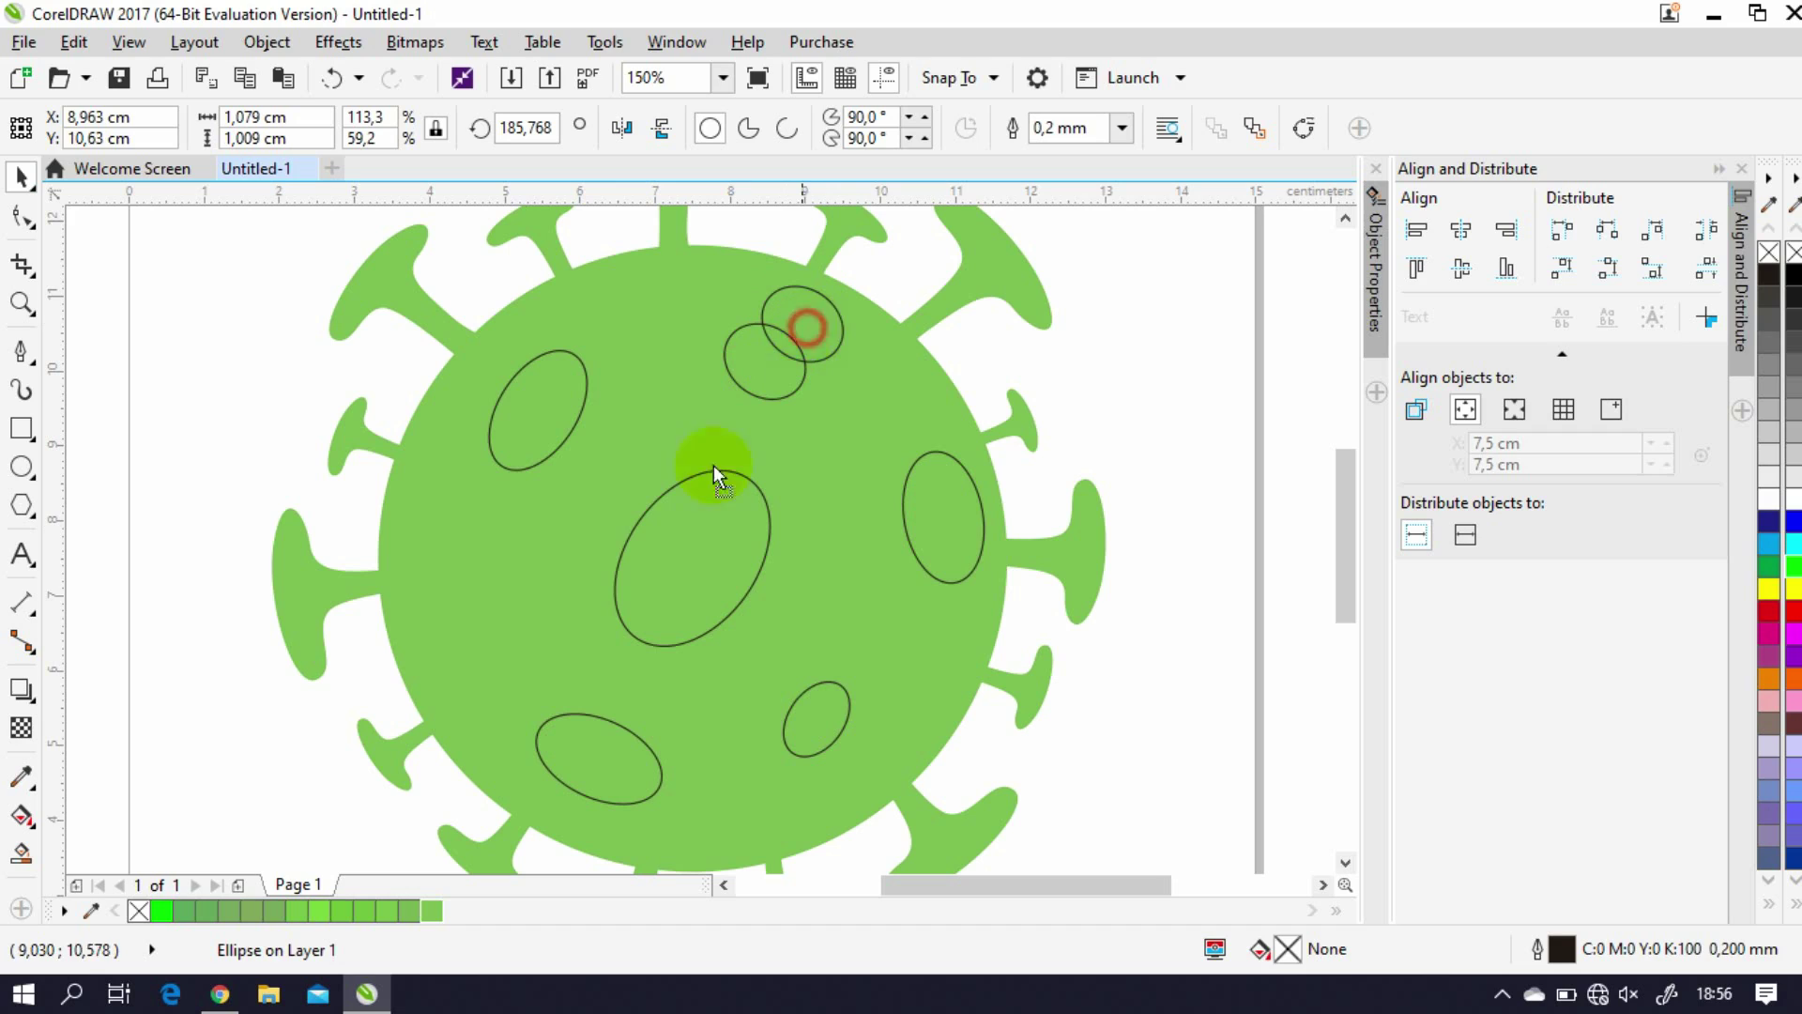
# Step: Place the top oval's copy on the body's left side, tilted about 138° and lowered
pyautogui.moveTo(464, 615); pyautogui.dragTo(463, 685)
pyautogui.click(468, 568)
pyautogui.click(250, 702)
pyautogui.click(474, 552)
pyautogui.click(474, 554)
pyautogui.moveTo(474, 554); pyautogui.dragTo(477, 608)
pyautogui.click(587, 586)
pyautogui.click(482, 624)
# Step: Select all seven oval spots and fill them with the body's green
pyautogui.click(743, 560)
pyautogui.scroll(-2, 745, 560)
pyautogui.click(964, 438)
pyautogui.click(826, 539)
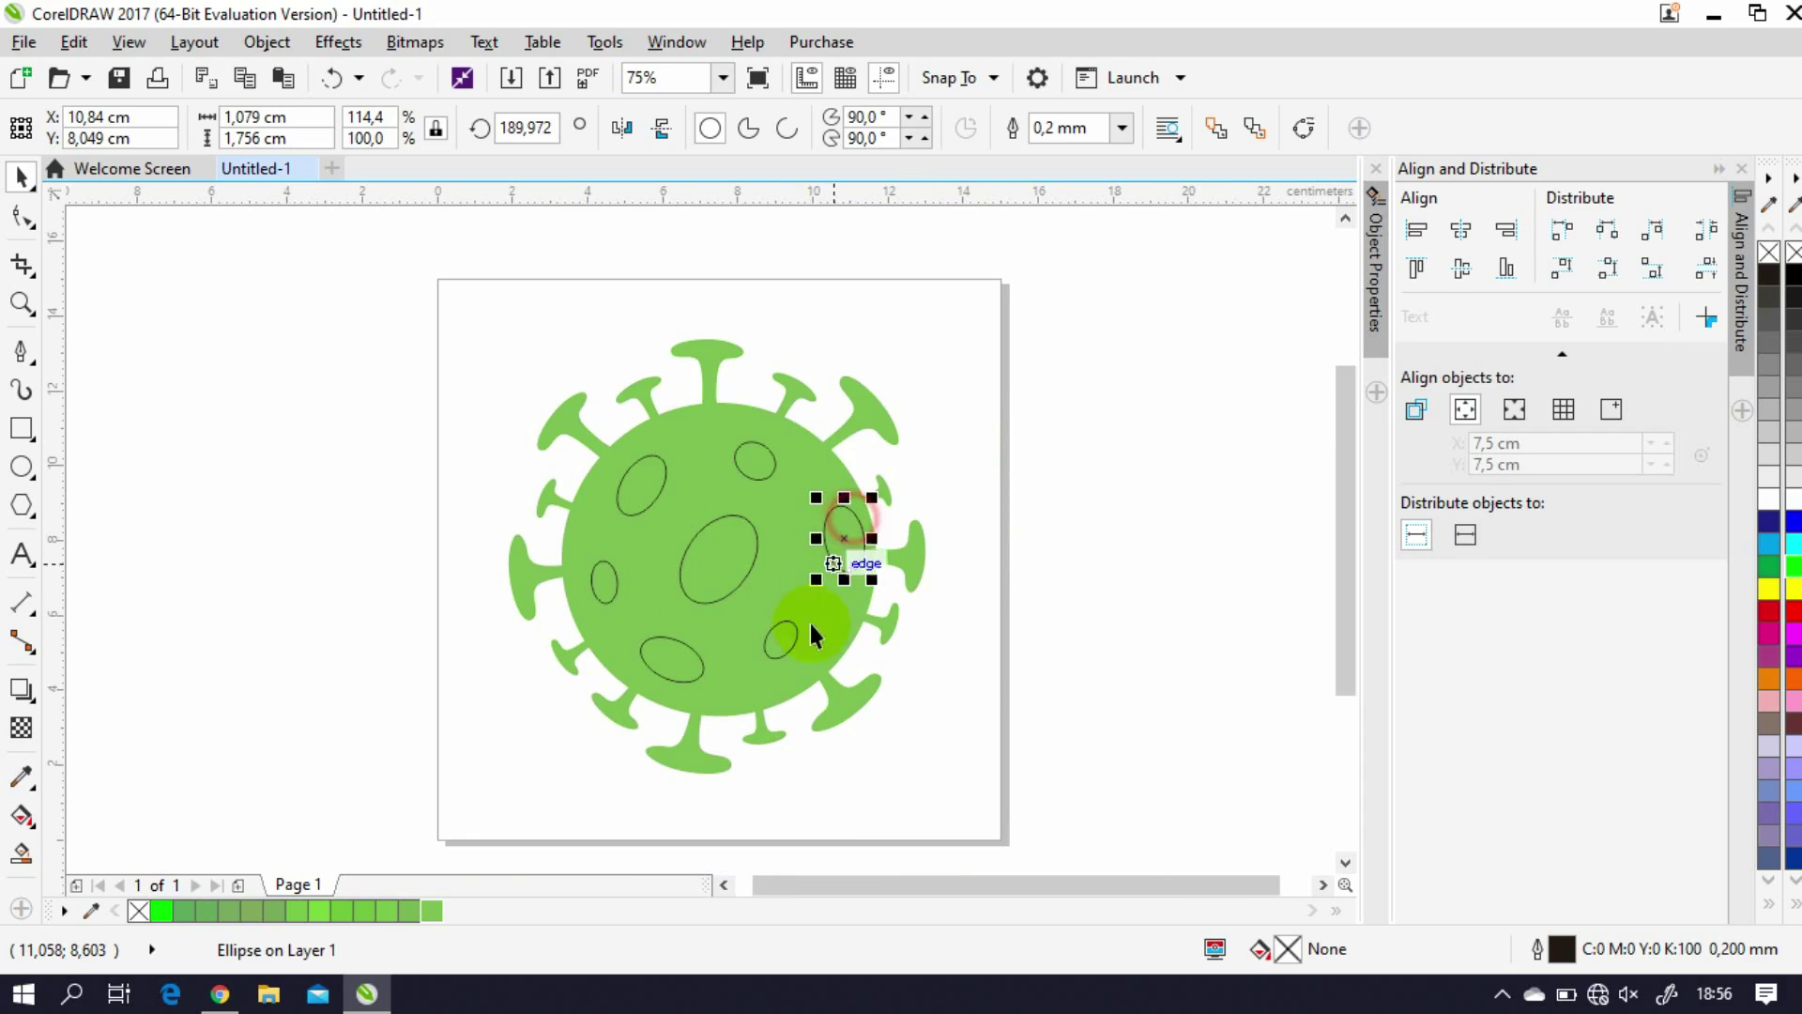
pyautogui.keyDown('shift'); pyautogui.click(784, 633); pyautogui.keyUp('shift')
pyautogui.keyDown('shift'); pyautogui.click(719, 541); pyautogui.keyUp('shift')
pyautogui.keyDown('shift'); pyautogui.click(747, 460); pyautogui.keyUp('shift')
pyautogui.keyDown('shift'); pyautogui.click(642, 496); pyautogui.keyUp('shift')
pyautogui.keyDown('shift'); pyautogui.click(675, 667); pyautogui.keyUp('shift')
pyautogui.click(434, 911)
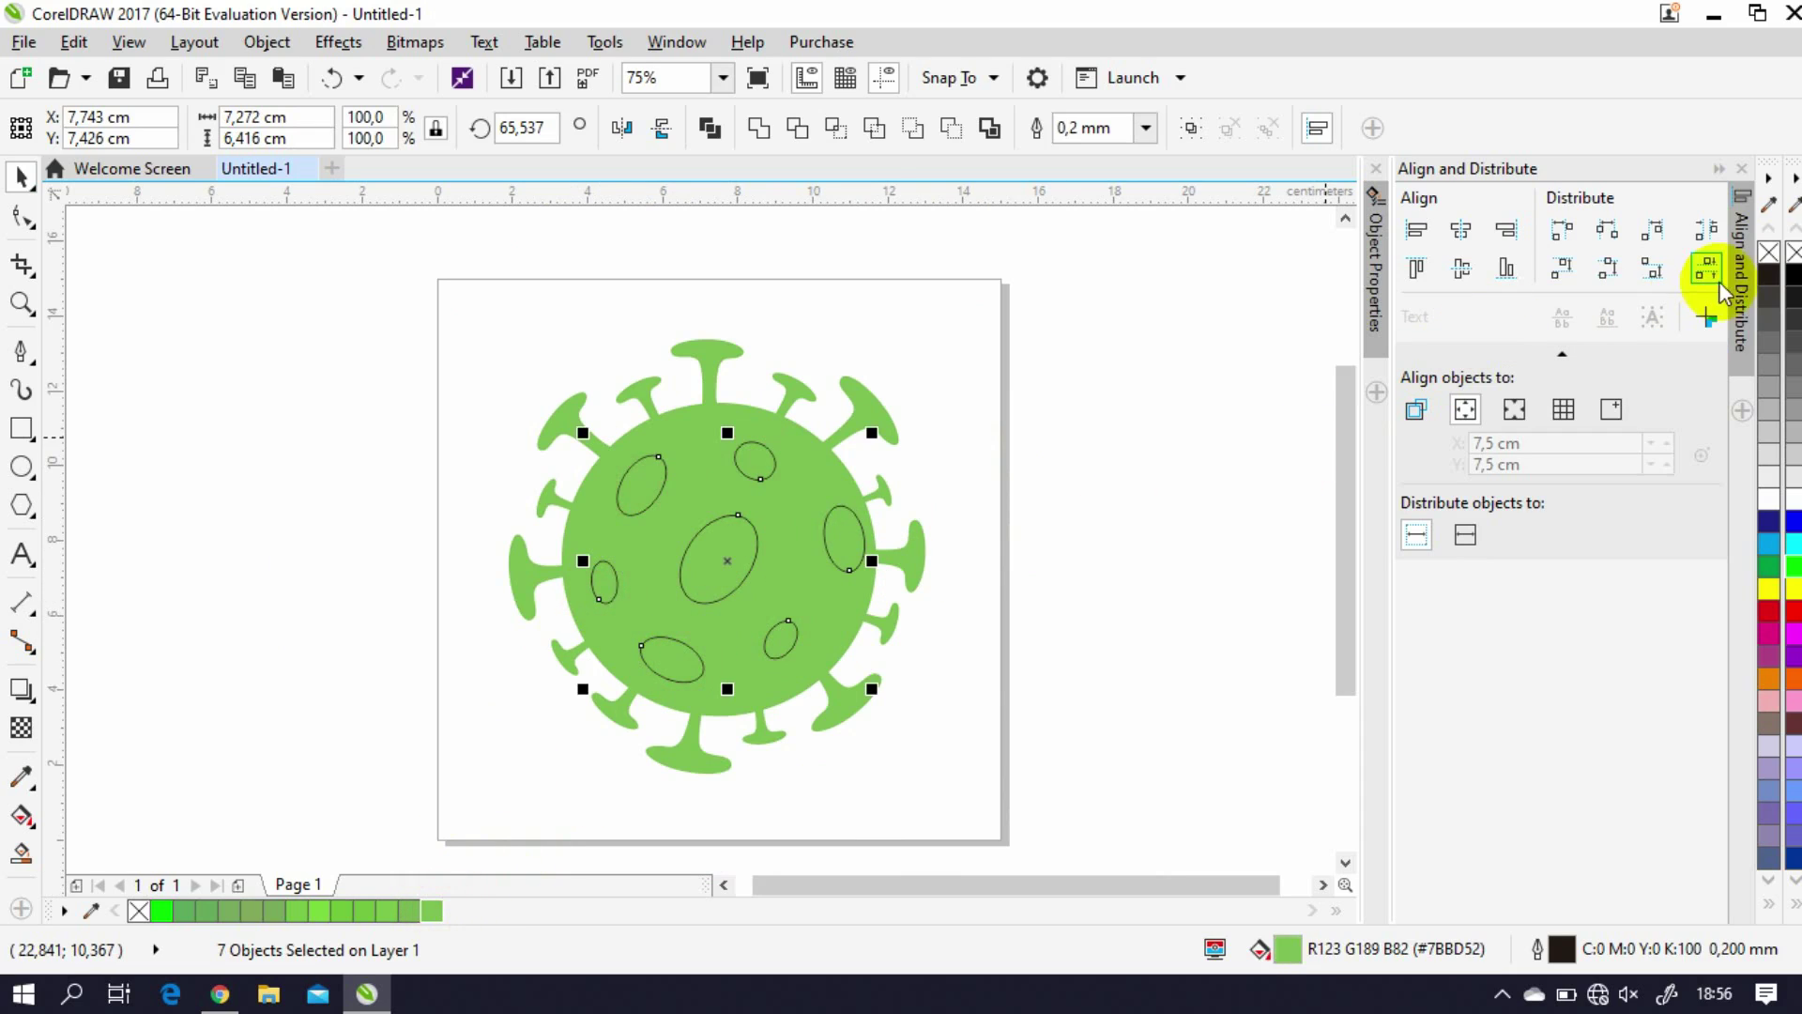
# Step: Remove the spots' outlines and darken their fill to green #578A37
pyautogui.rightClick(1765, 253)
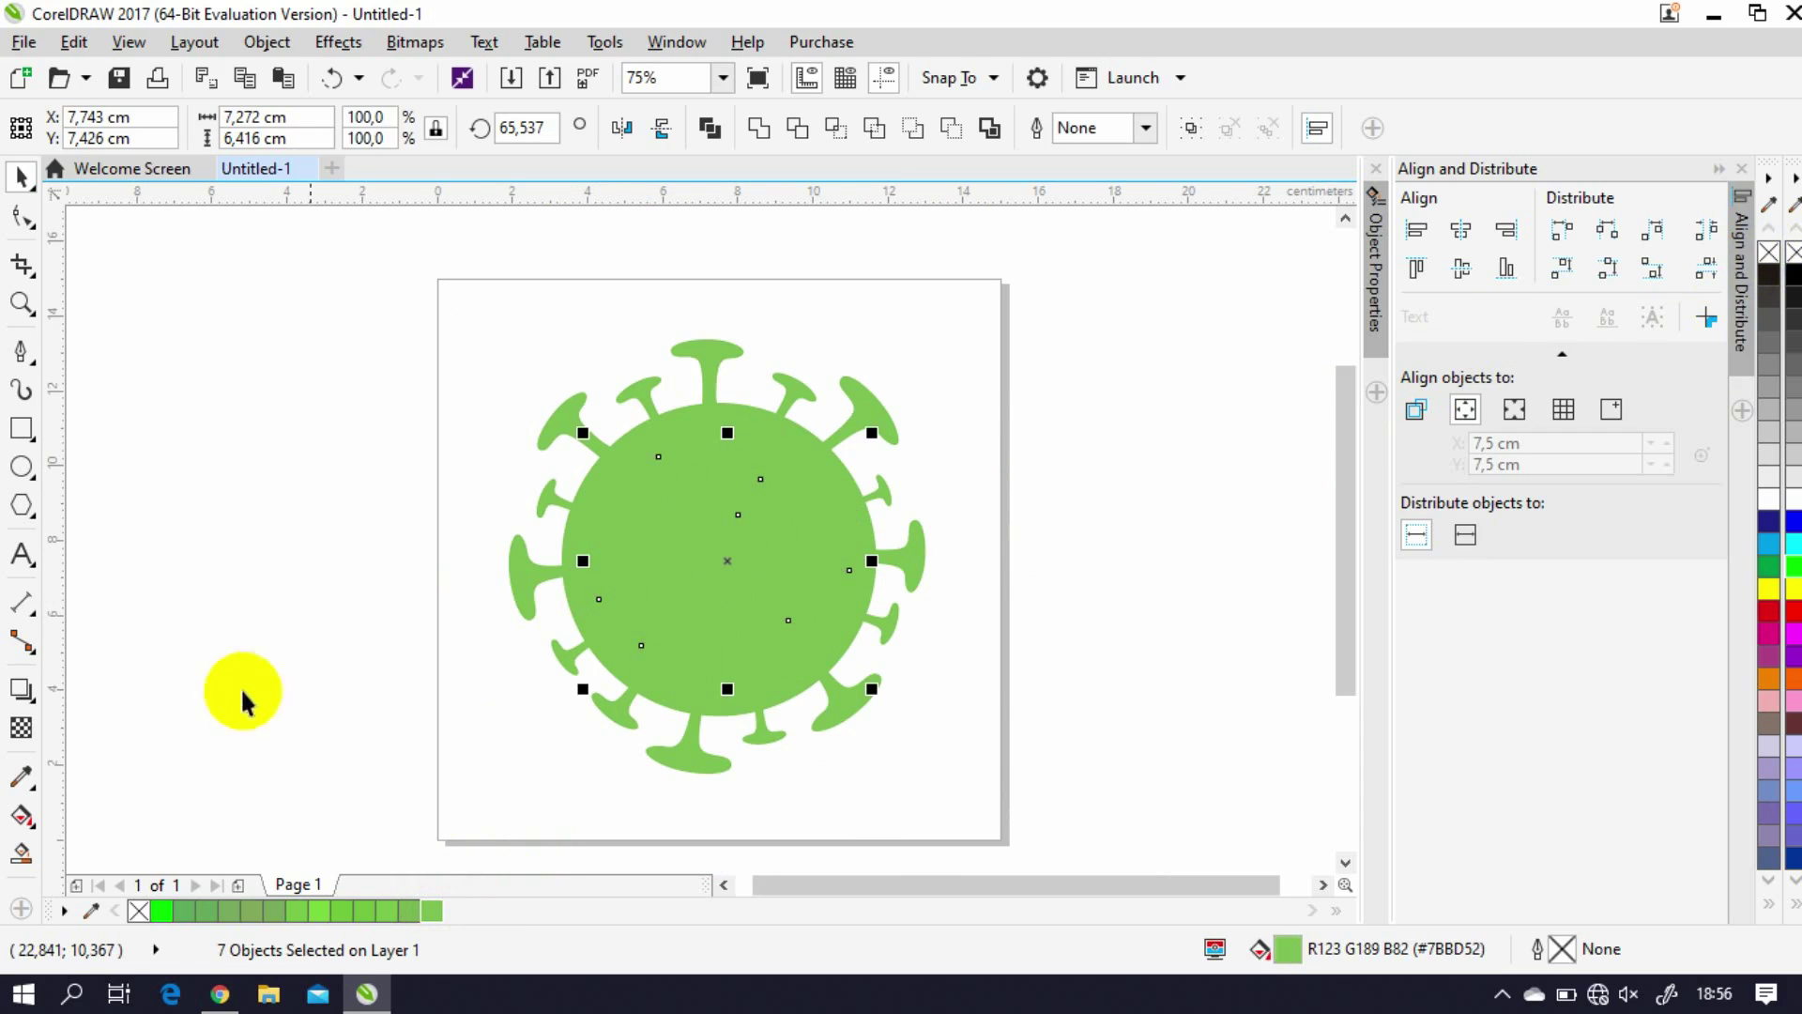
pyautogui.click(20, 813)
pyautogui.click(300, 129)
pyautogui.moveTo(369, 325)
pyautogui.mouseDown()
pyautogui.moveTo(351, 325)
pyautogui.moveTo(376, 346)
pyautogui.mouseUp()
pyautogui.click(982, 426)
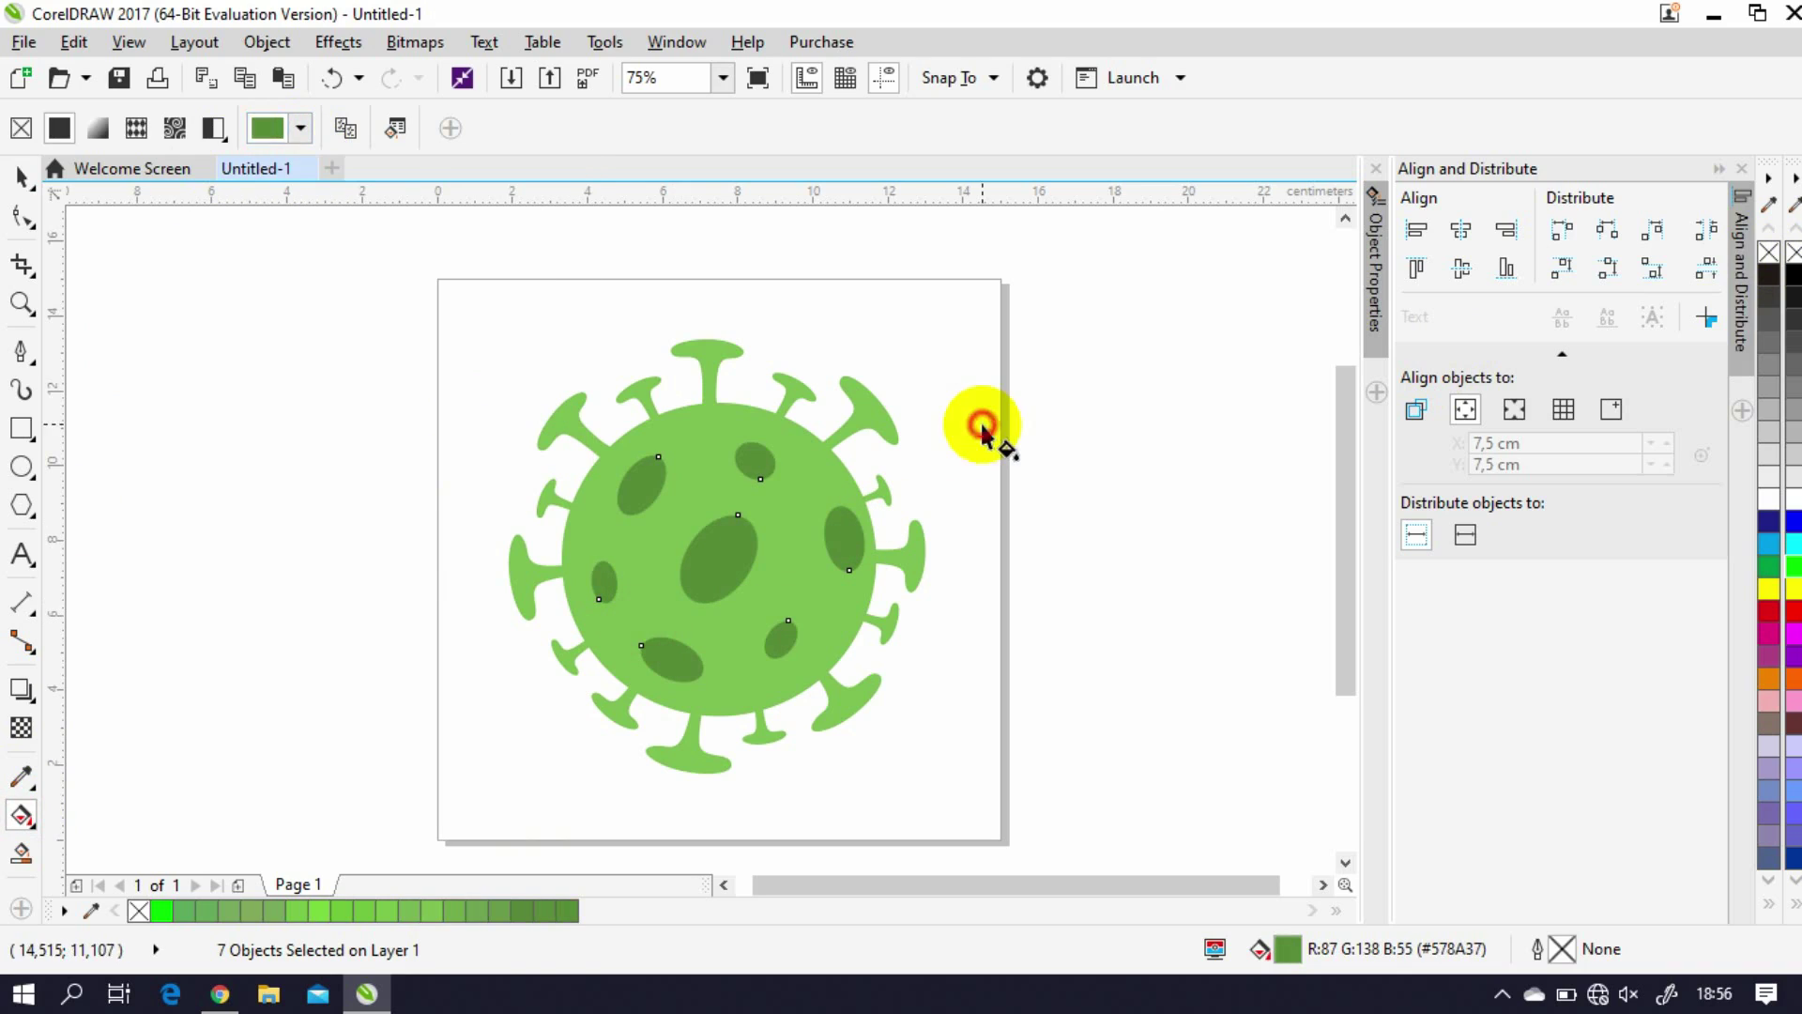
pyautogui.click(23, 177)
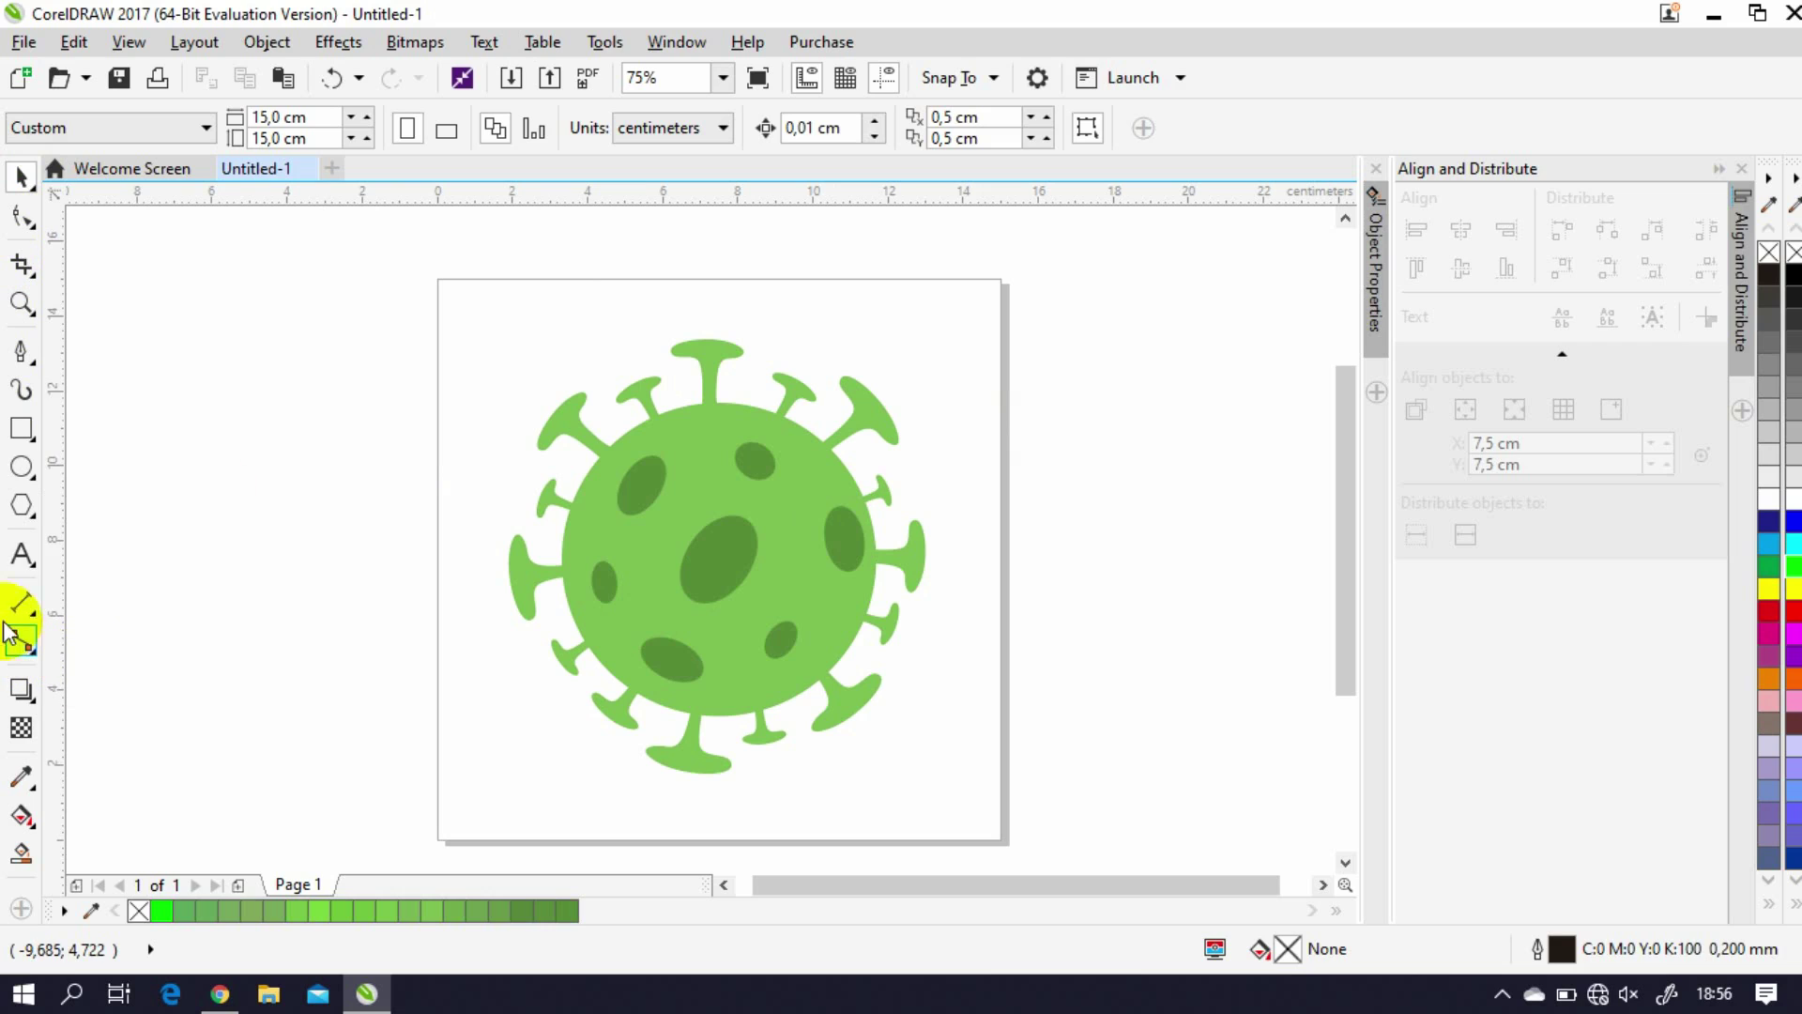
# Step: Group all 23 virus parts and shrink the group slightly about its centre
pyautogui.hotkey('ctrl', 'a')
pyautogui.click(490, 310)
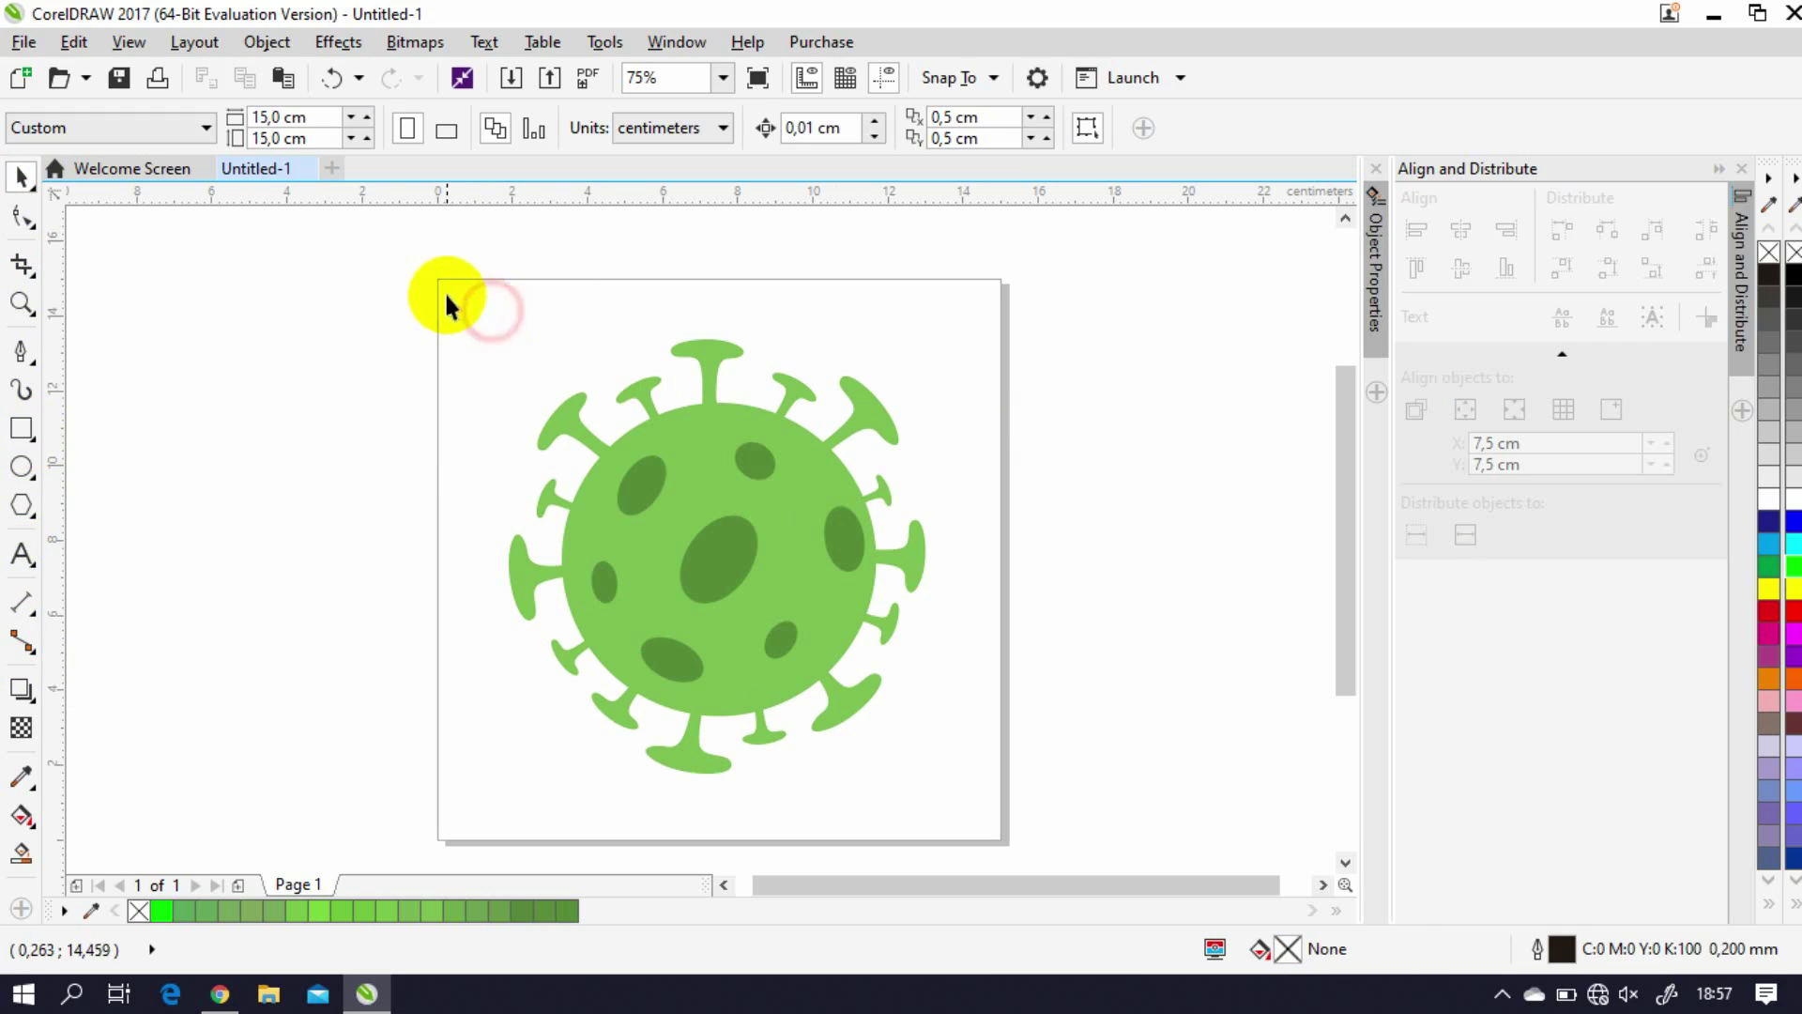
pyautogui.scroll(-2, 983, 857)
pyautogui.hotkey('ctrl', 'a')
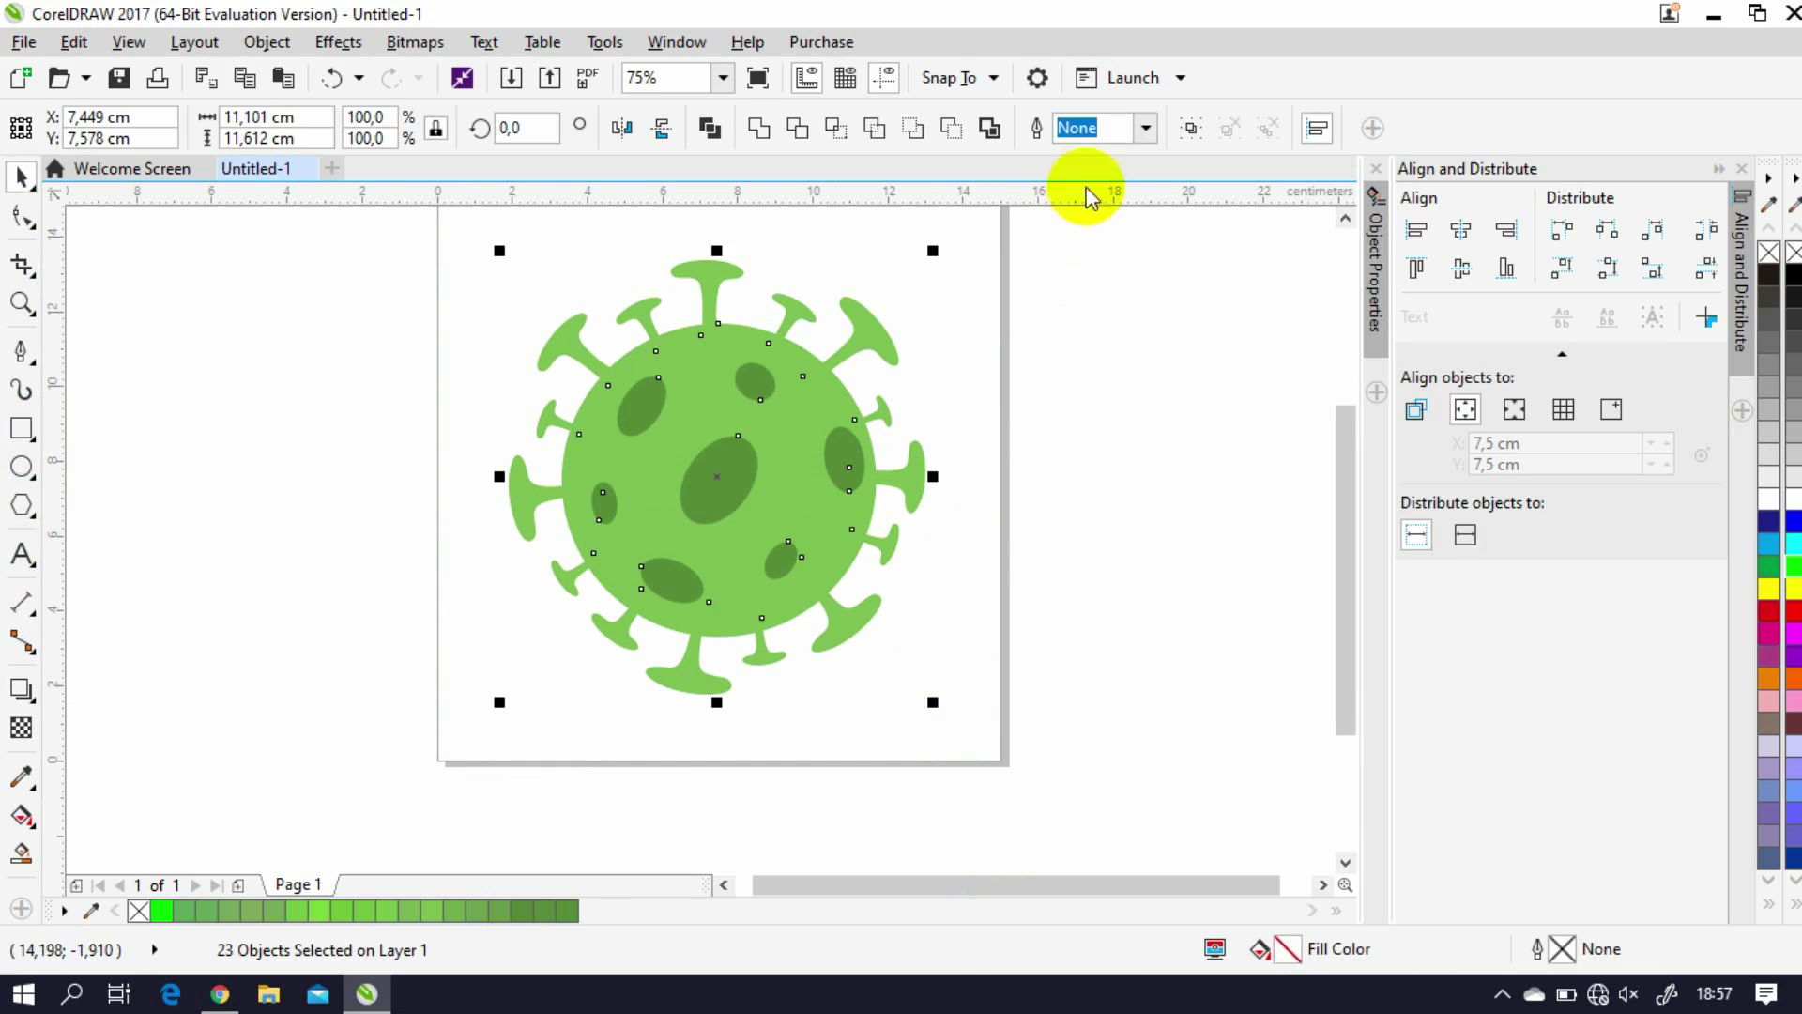
pyautogui.click(1178, 130)
pyautogui.scroll(-1, 673, 591)
pyautogui.scroll(1, 706, 531)
pyautogui.moveTo(754, 509); pyautogui.dragTo(749, 458)
pyautogui.hotkey('ctrl', 'z')
pyautogui.moveTo(901, 762); pyautogui.dragTo(878, 746)
# Step: Add a page-sized background rectangle with a radial gradient fill and a lighter outer colour
pyautogui.click(901, 732)
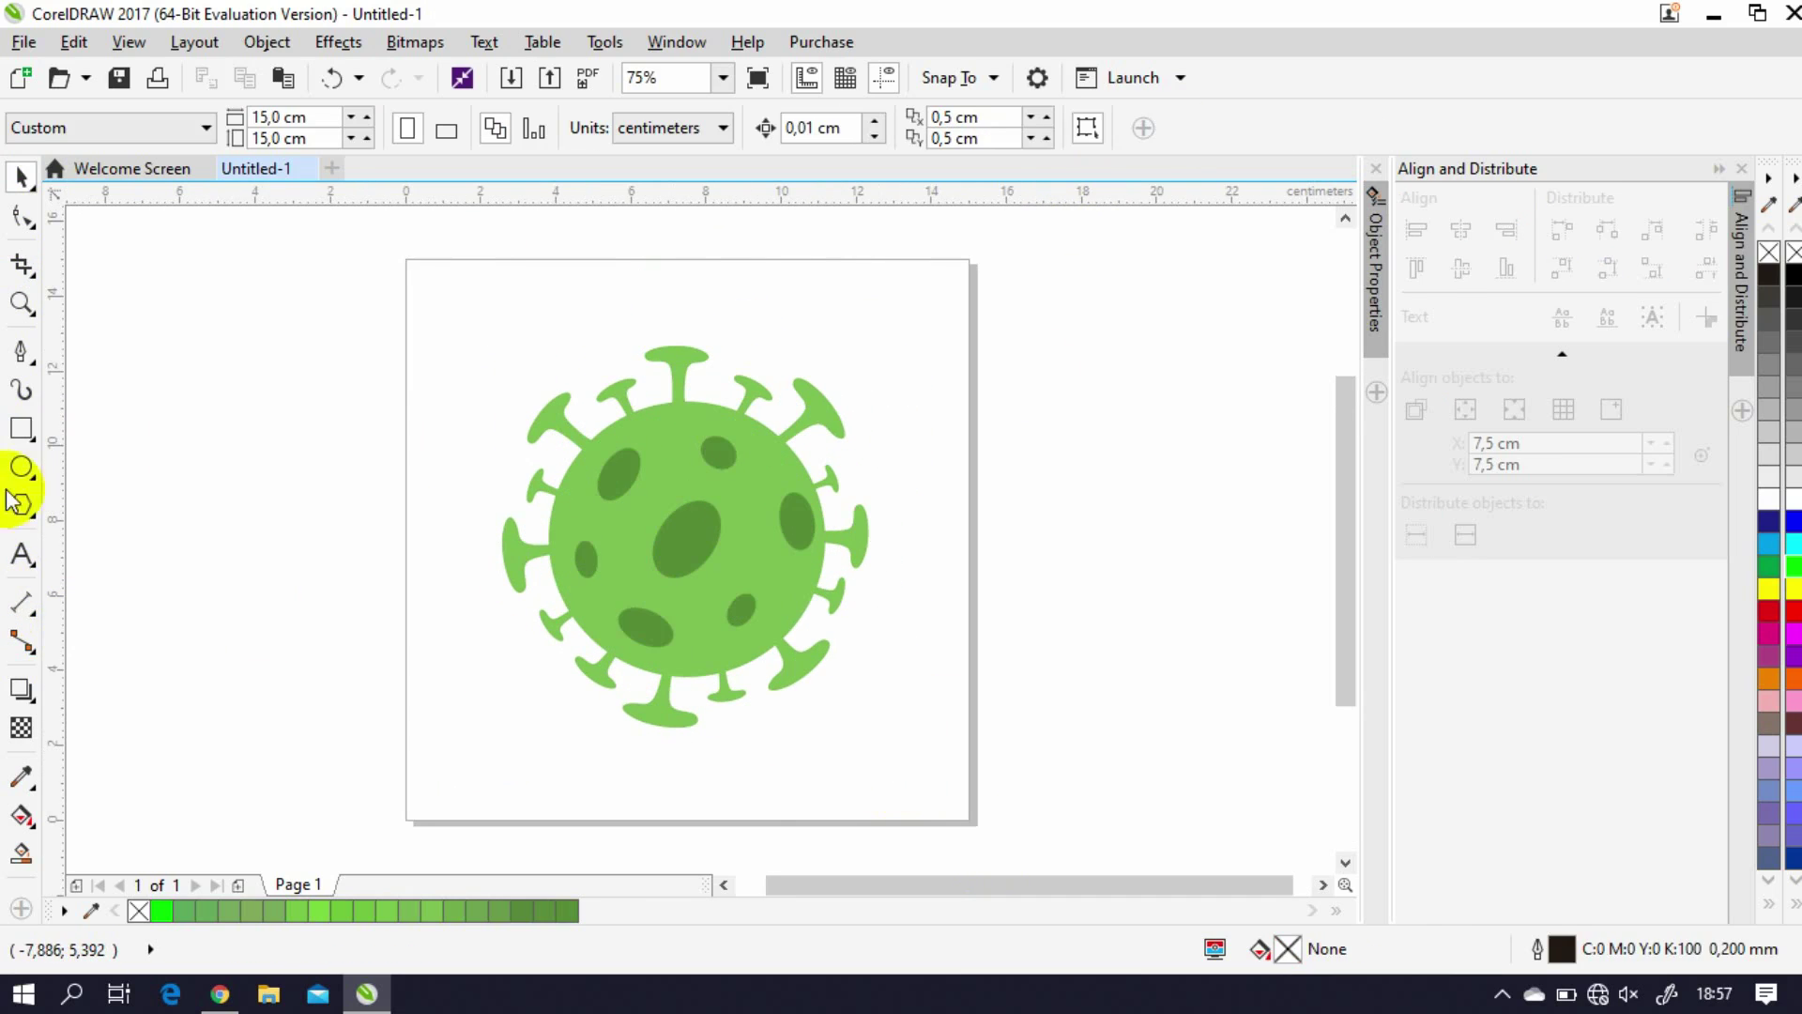
pyautogui.doubleClick(22, 428)
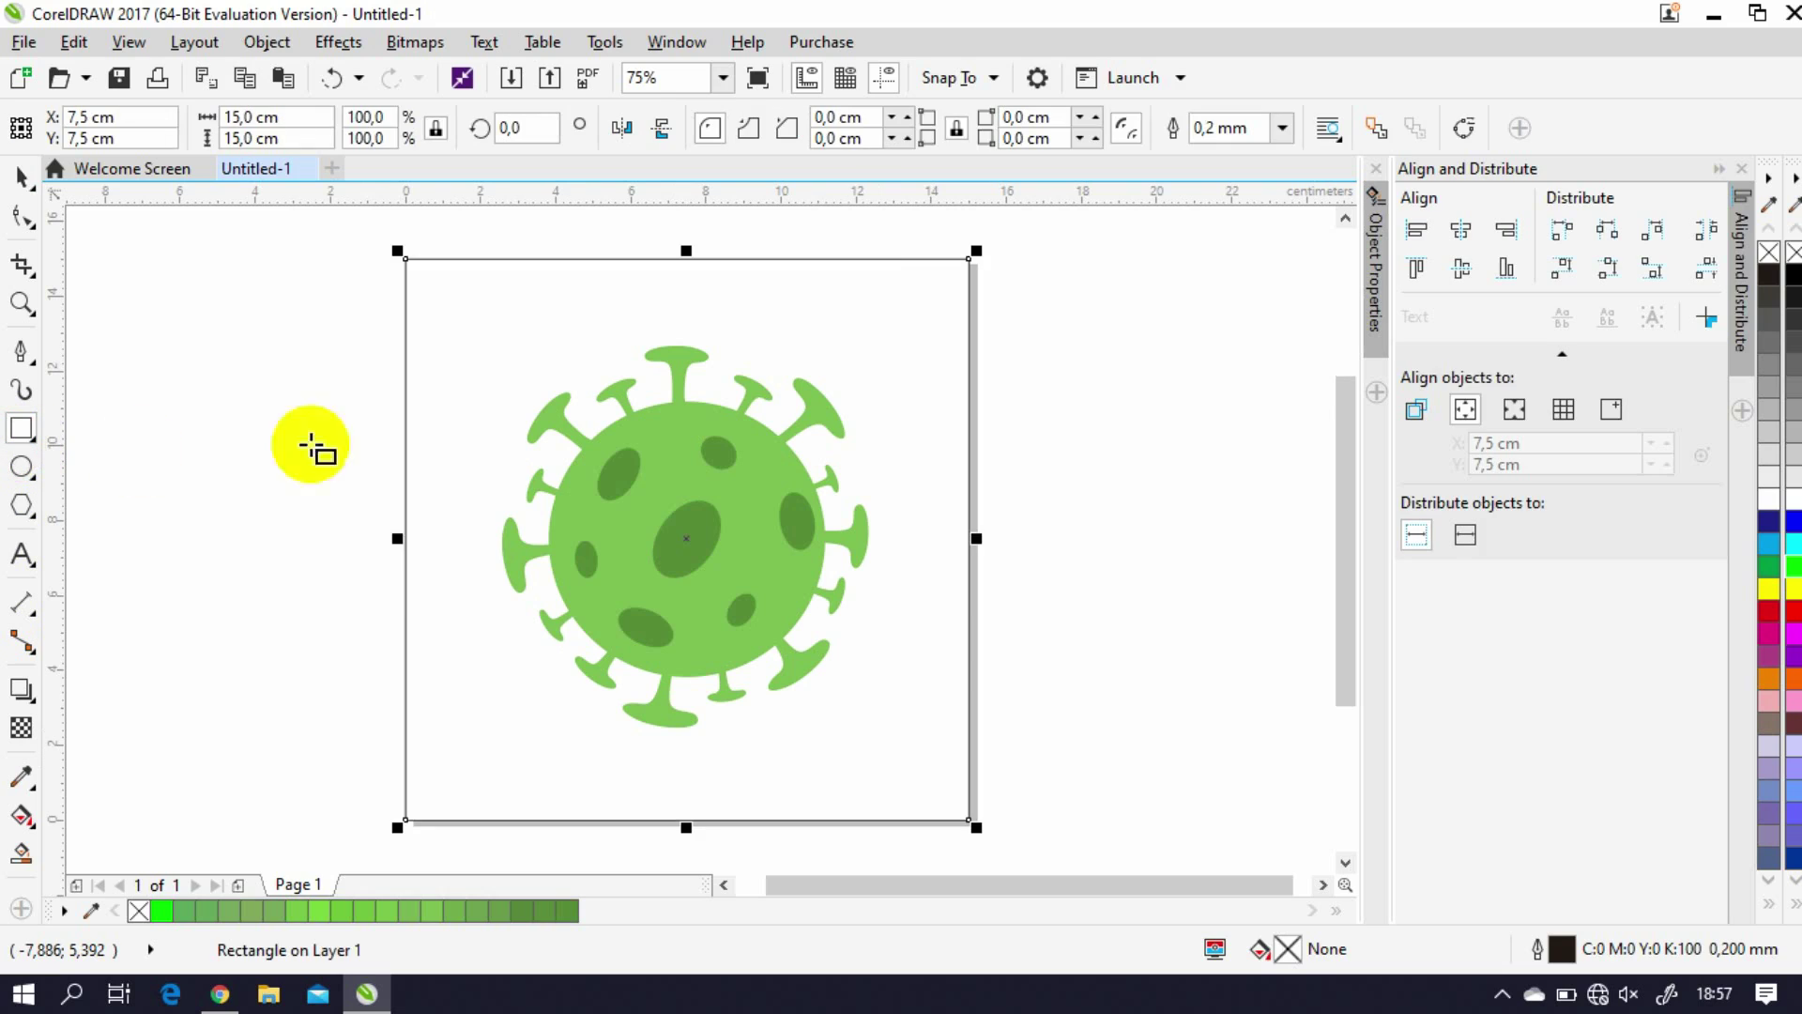
pyautogui.click(22, 815)
pyautogui.click(97, 127)
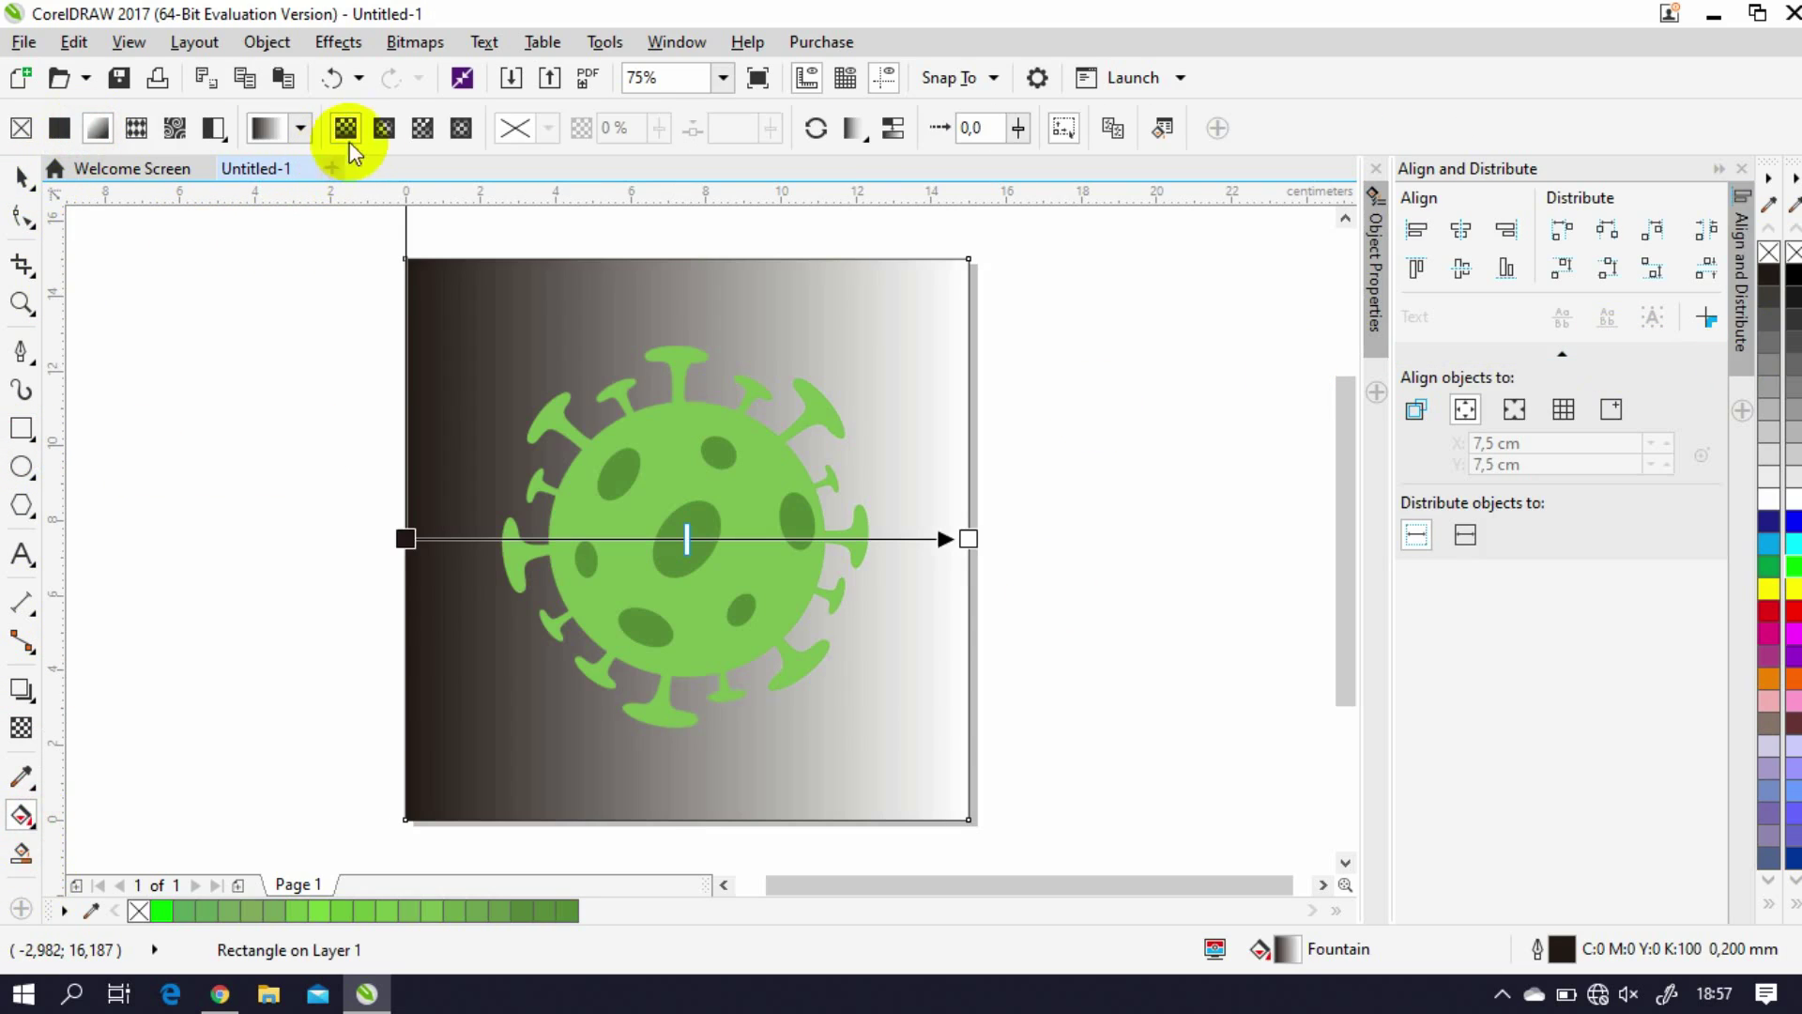
pyautogui.click(383, 129)
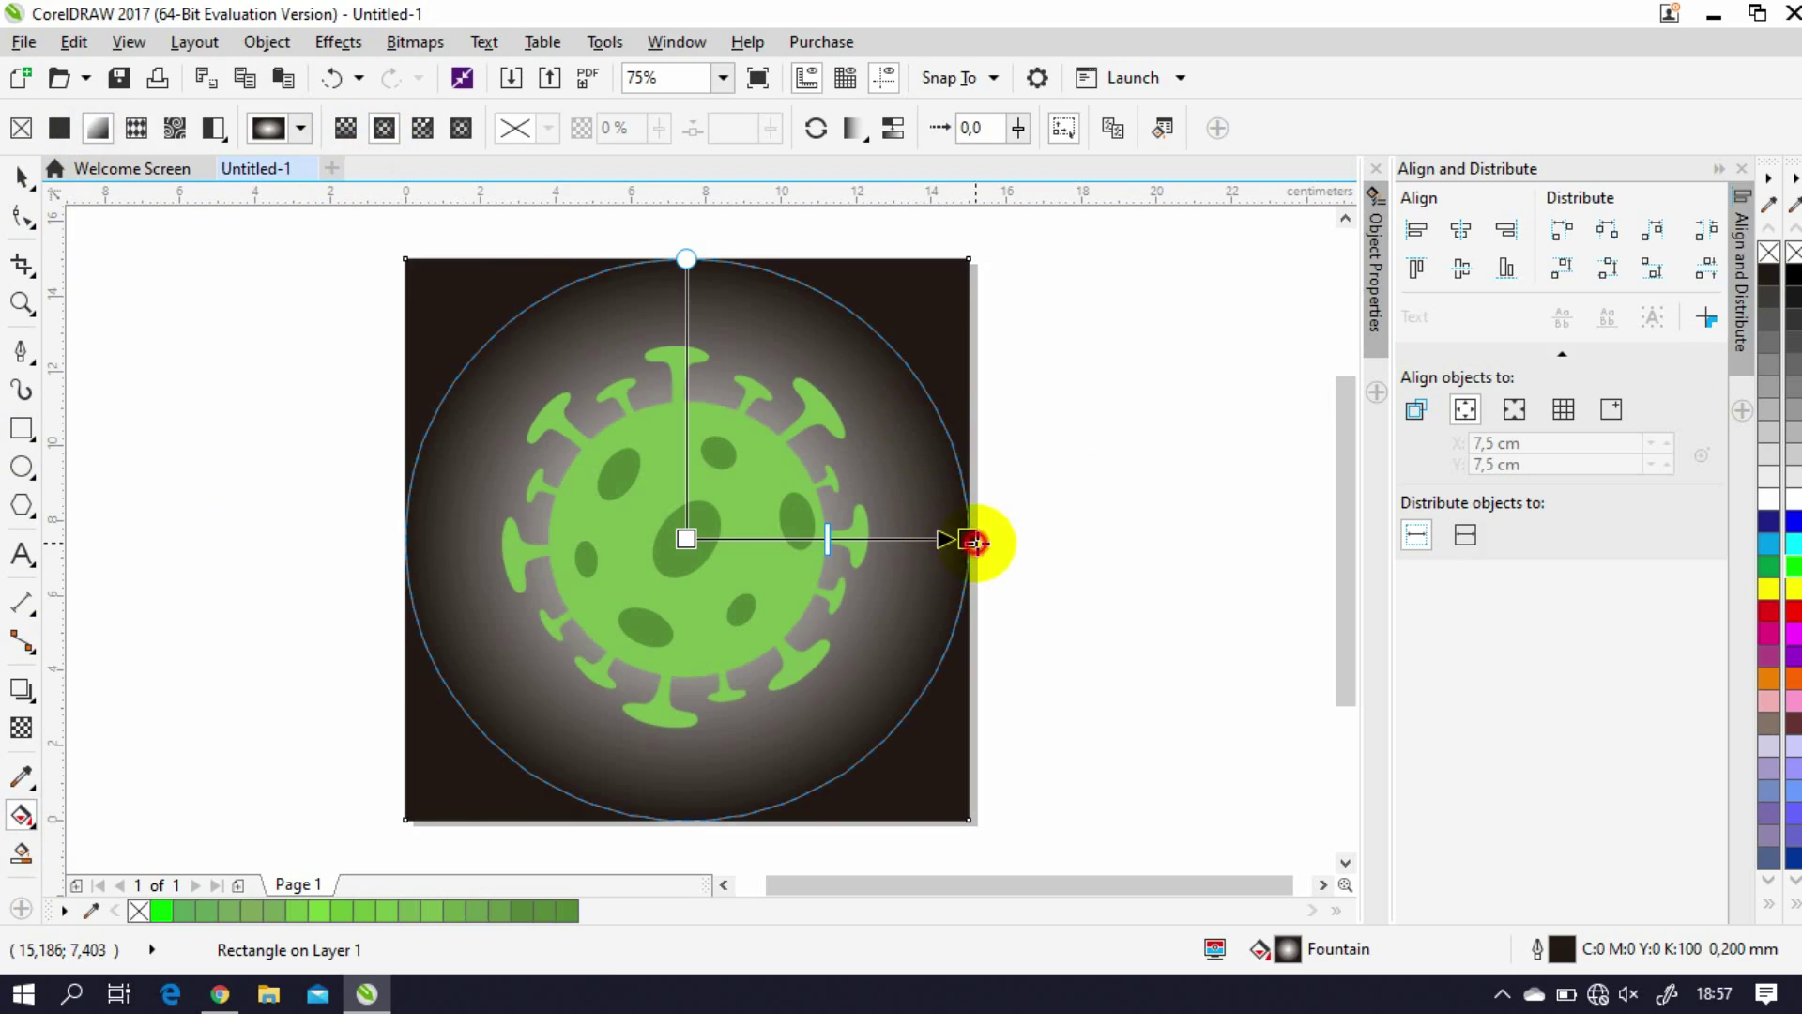
pyautogui.moveTo(974, 542); pyautogui.dragTo(1104, 538)
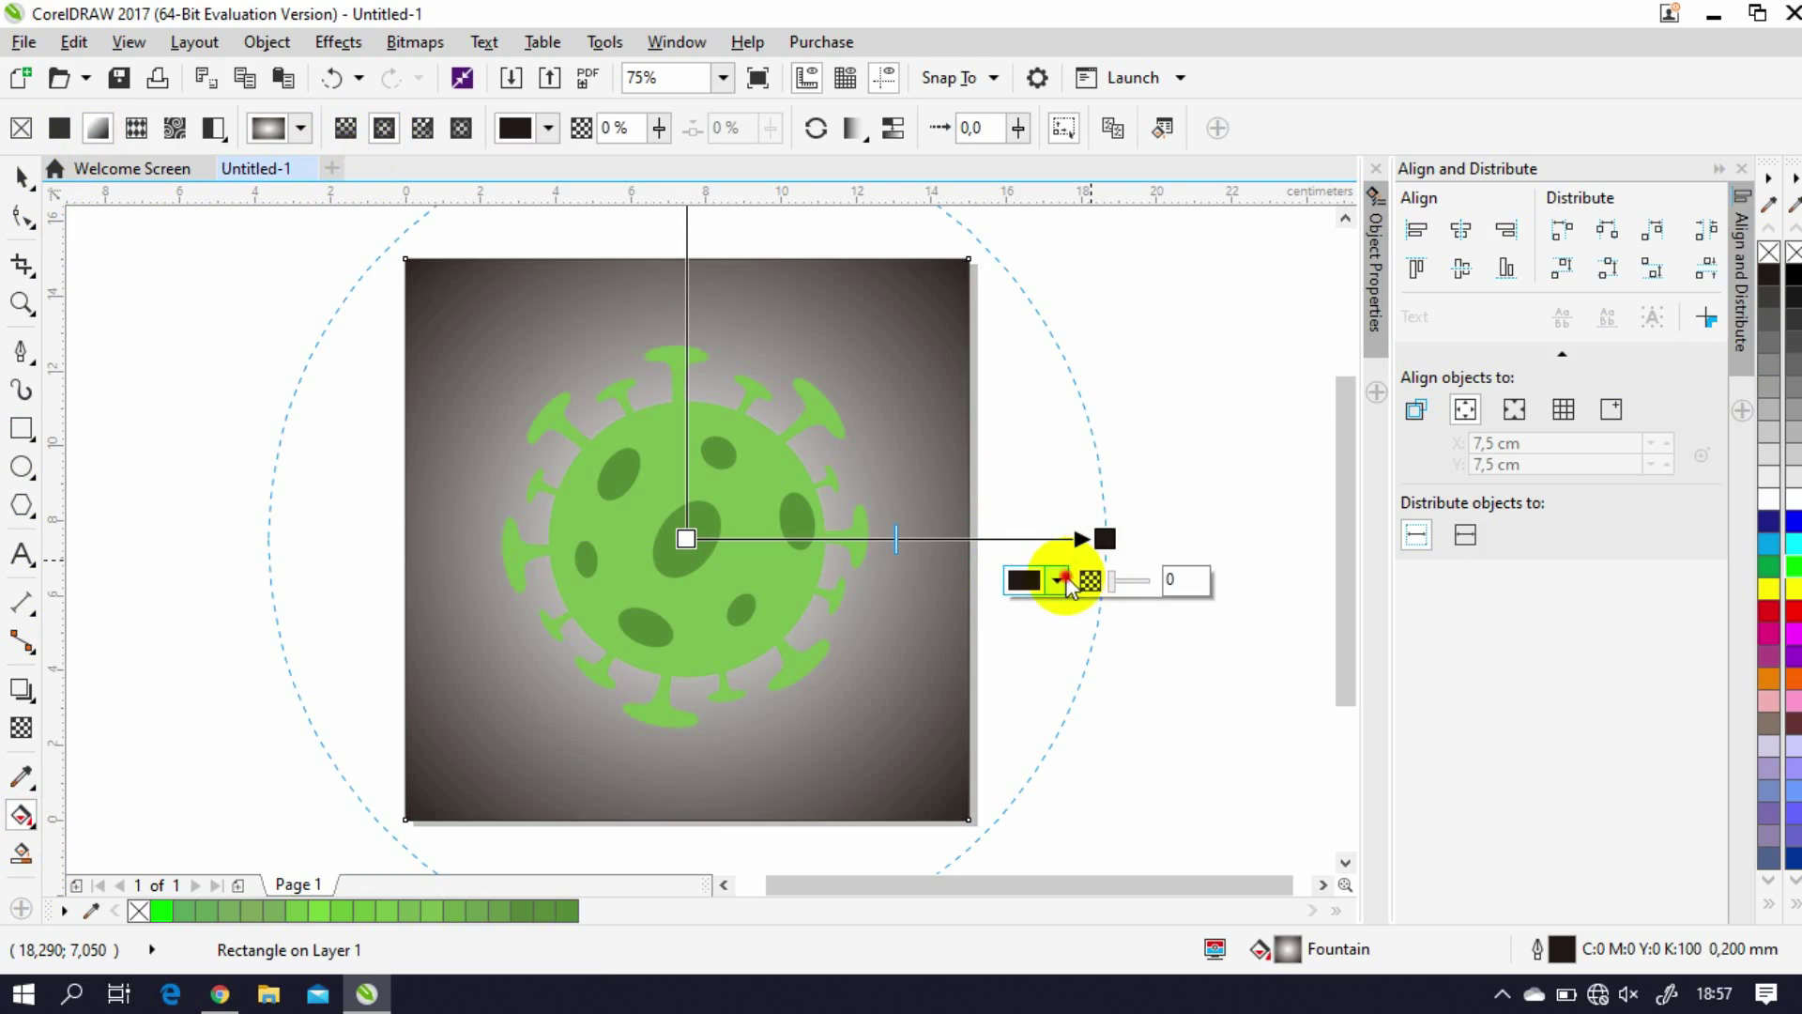
pyautogui.click(1058, 581)
pyautogui.moveTo(1040, 793); pyautogui.dragTo(1039, 742)
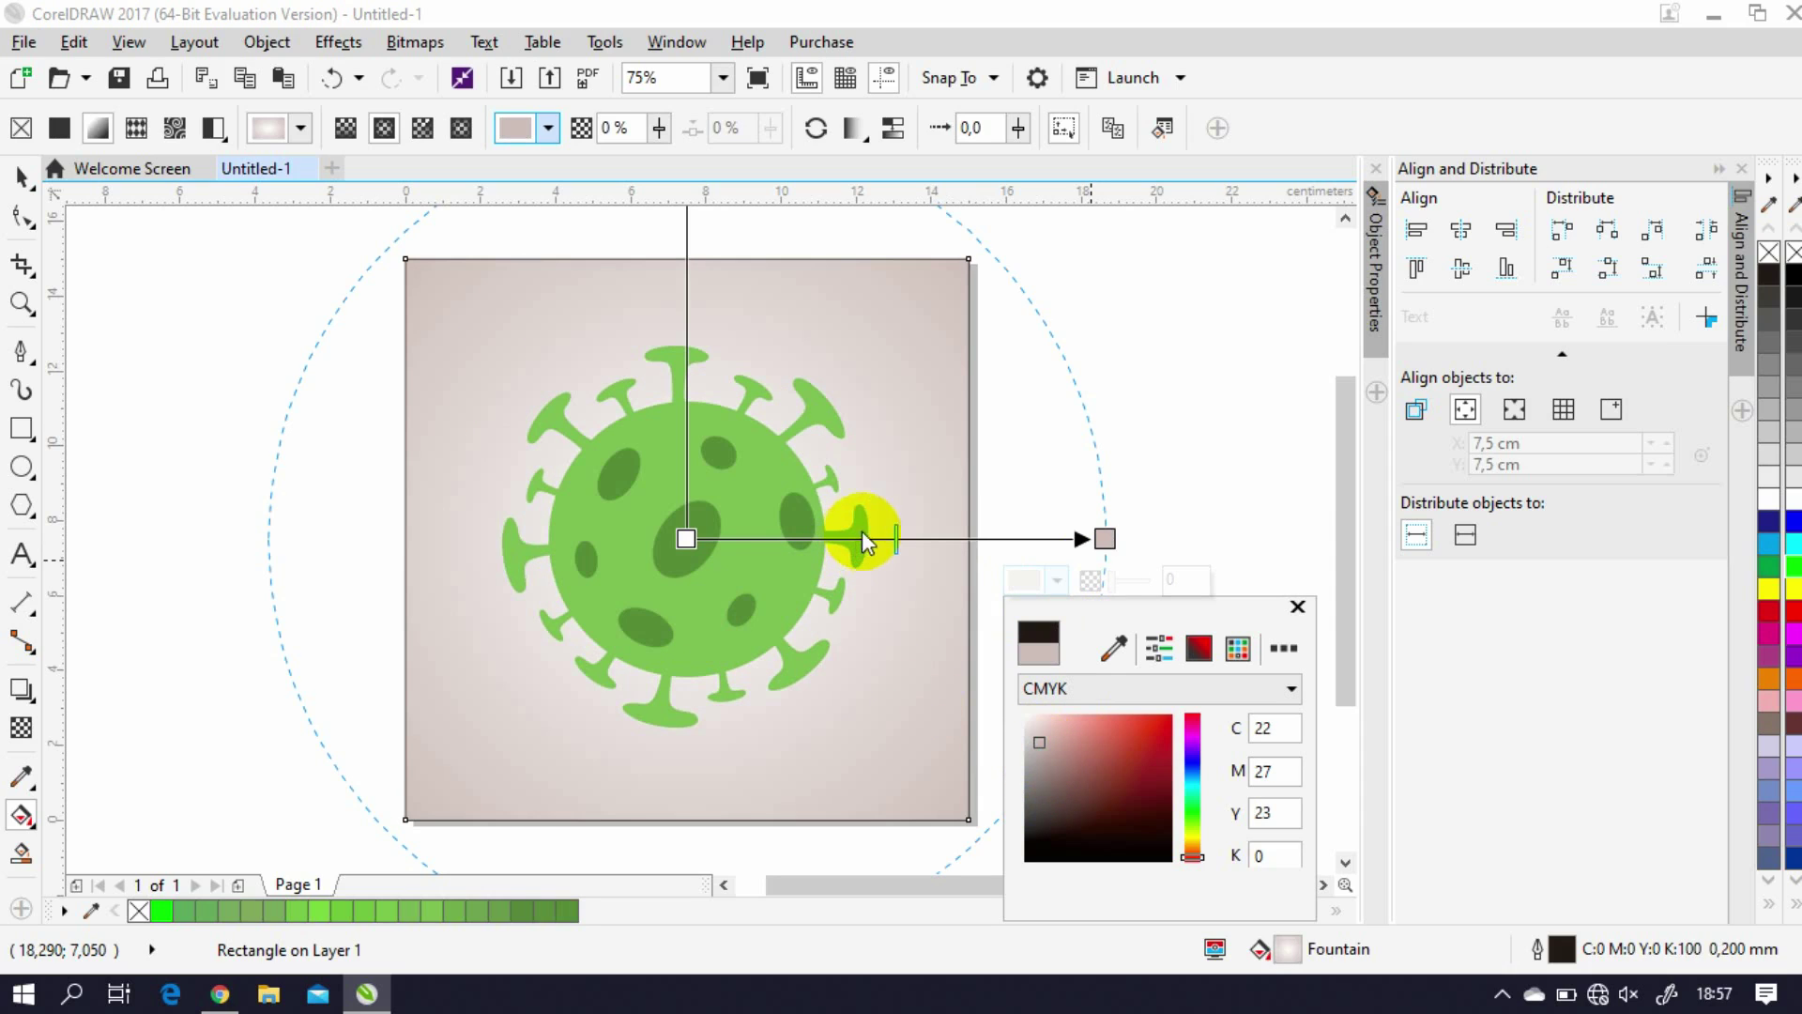
# Step: Tighten the gradient's spread and set its outer colour to pale pinkish C10 M15 Y12 K0
pyautogui.click(897, 544)
pyautogui.moveTo(897, 540); pyautogui.dragTo(979, 549)
pyautogui.click(1097, 535)
pyautogui.moveTo(1096, 535); pyautogui.dragTo(1021, 538)
pyautogui.moveTo(972, 544); pyautogui.dragTo(985, 545)
pyautogui.click(976, 580)
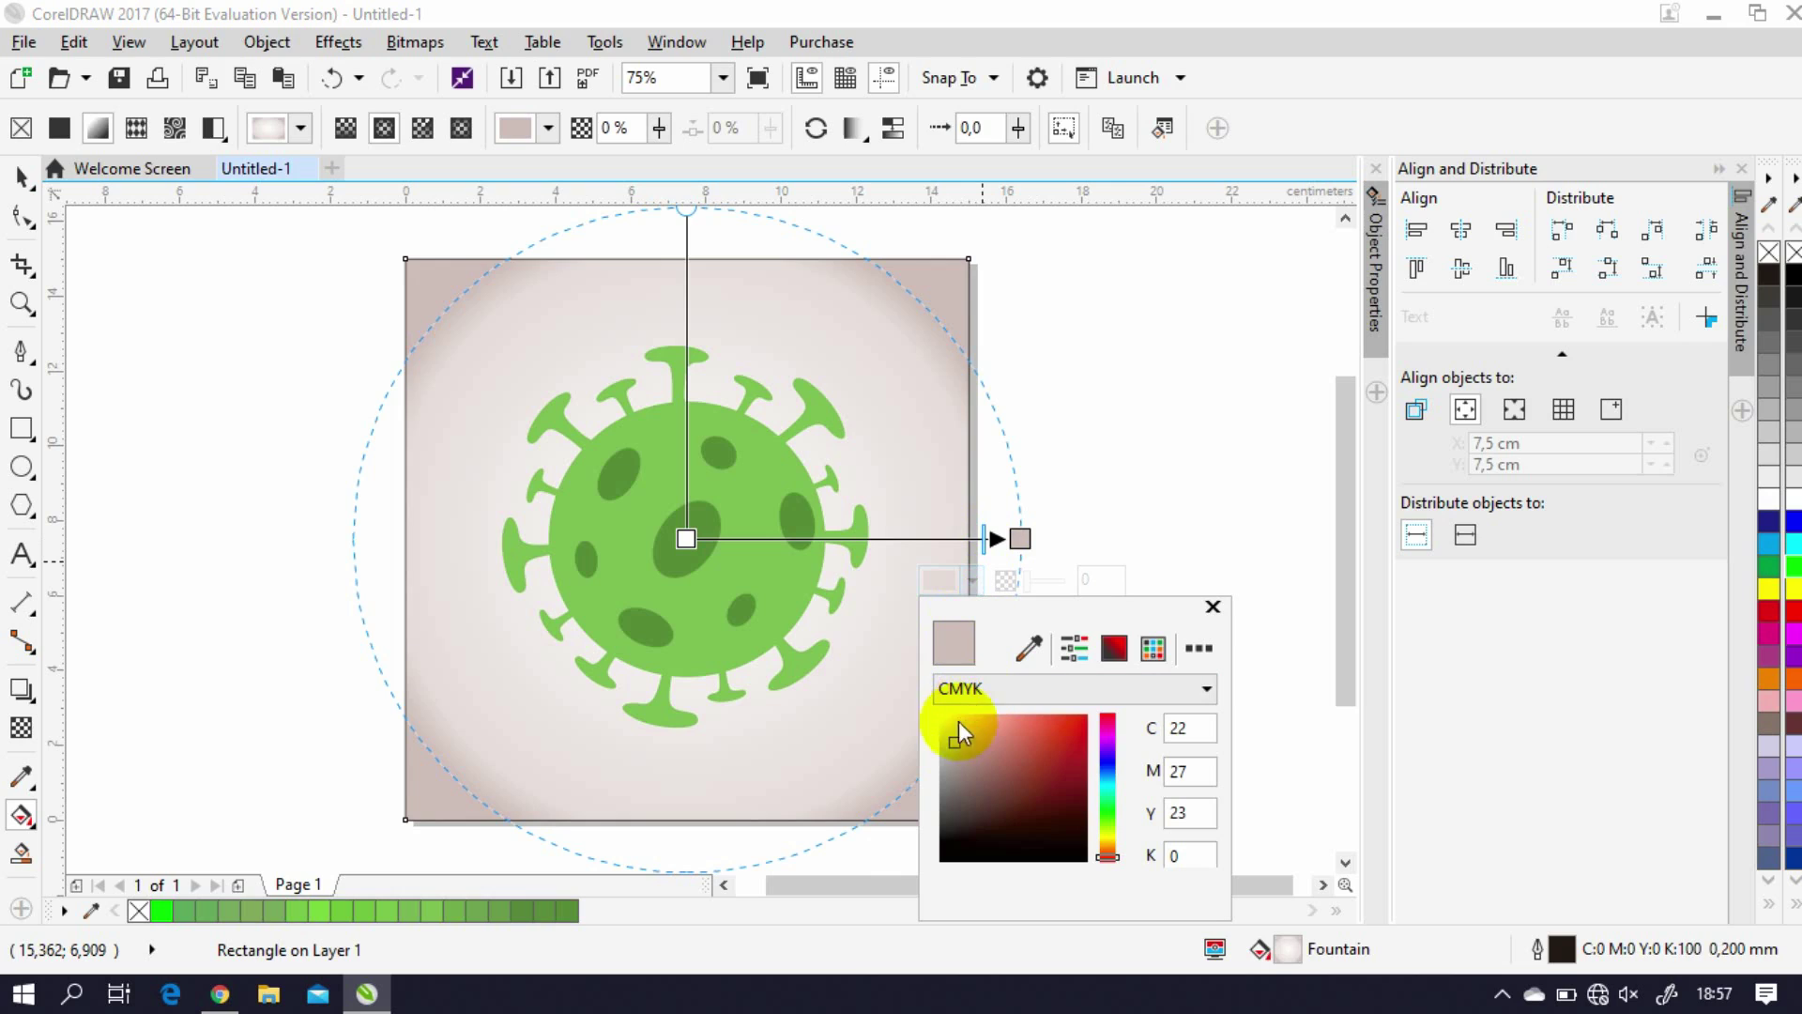
pyautogui.moveTo(948, 726); pyautogui.dragTo(949, 728)
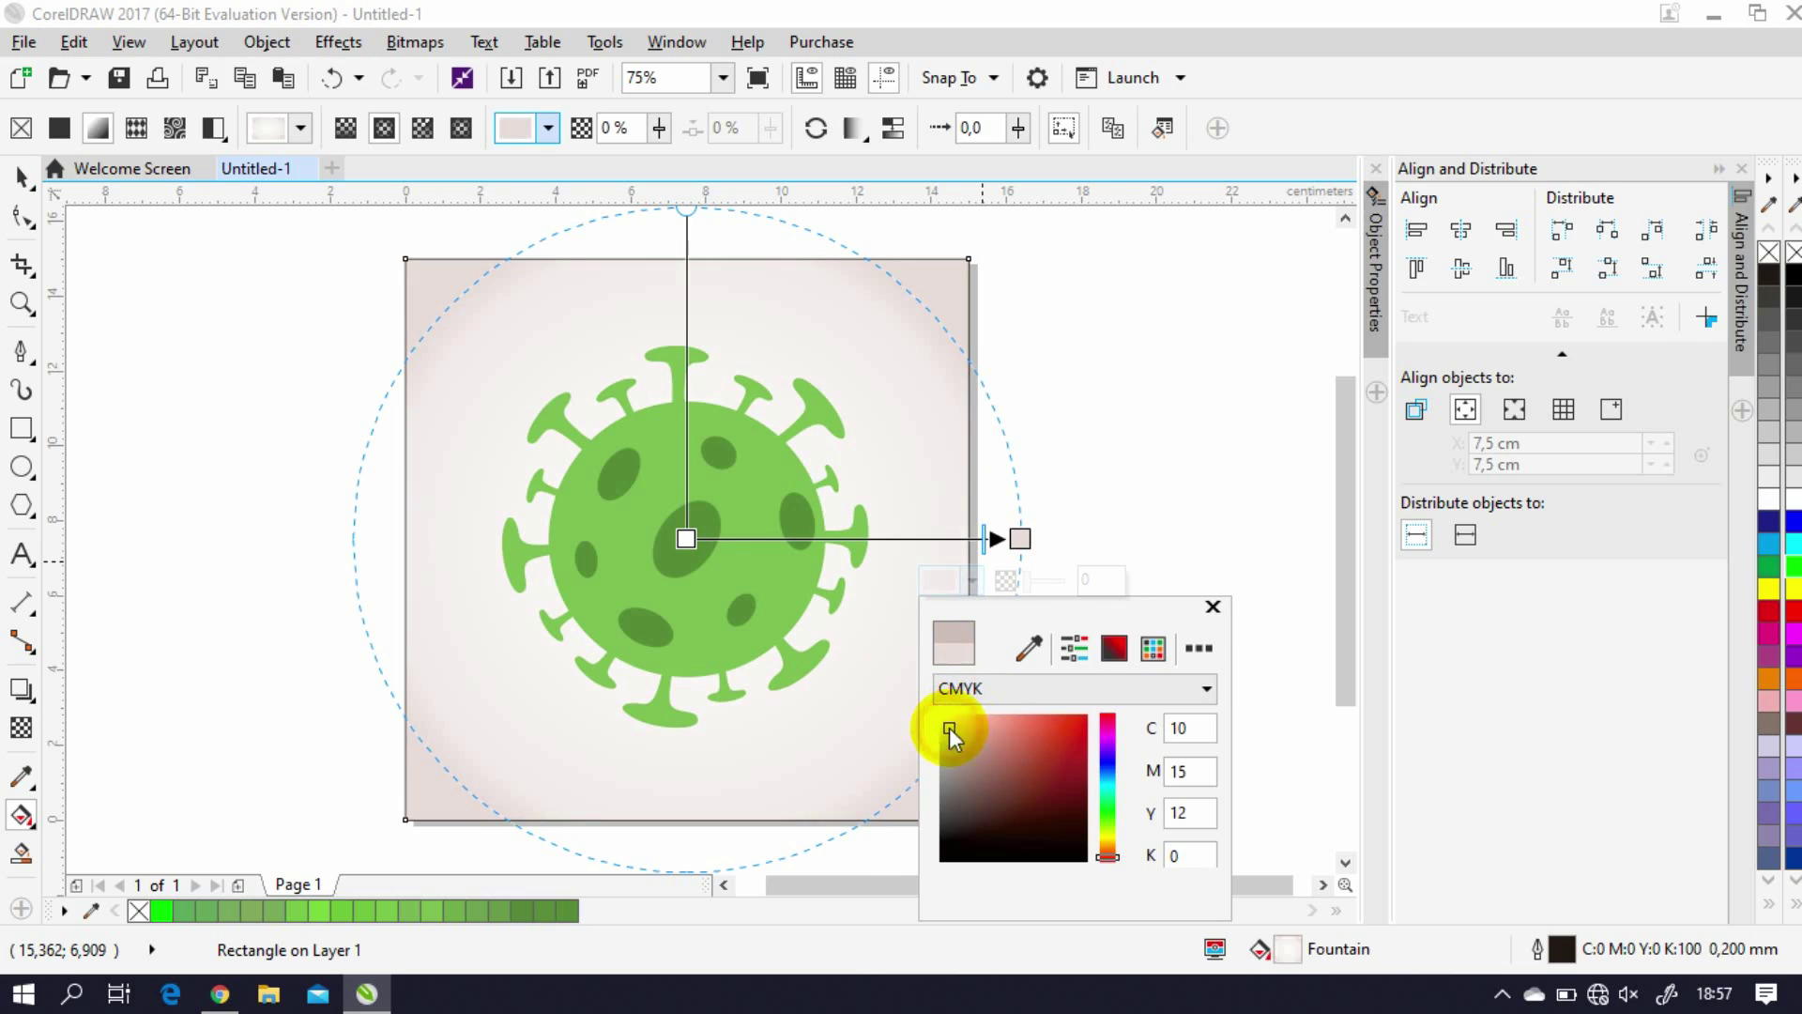
pyautogui.click(1094, 425)
pyautogui.click(1153, 583)
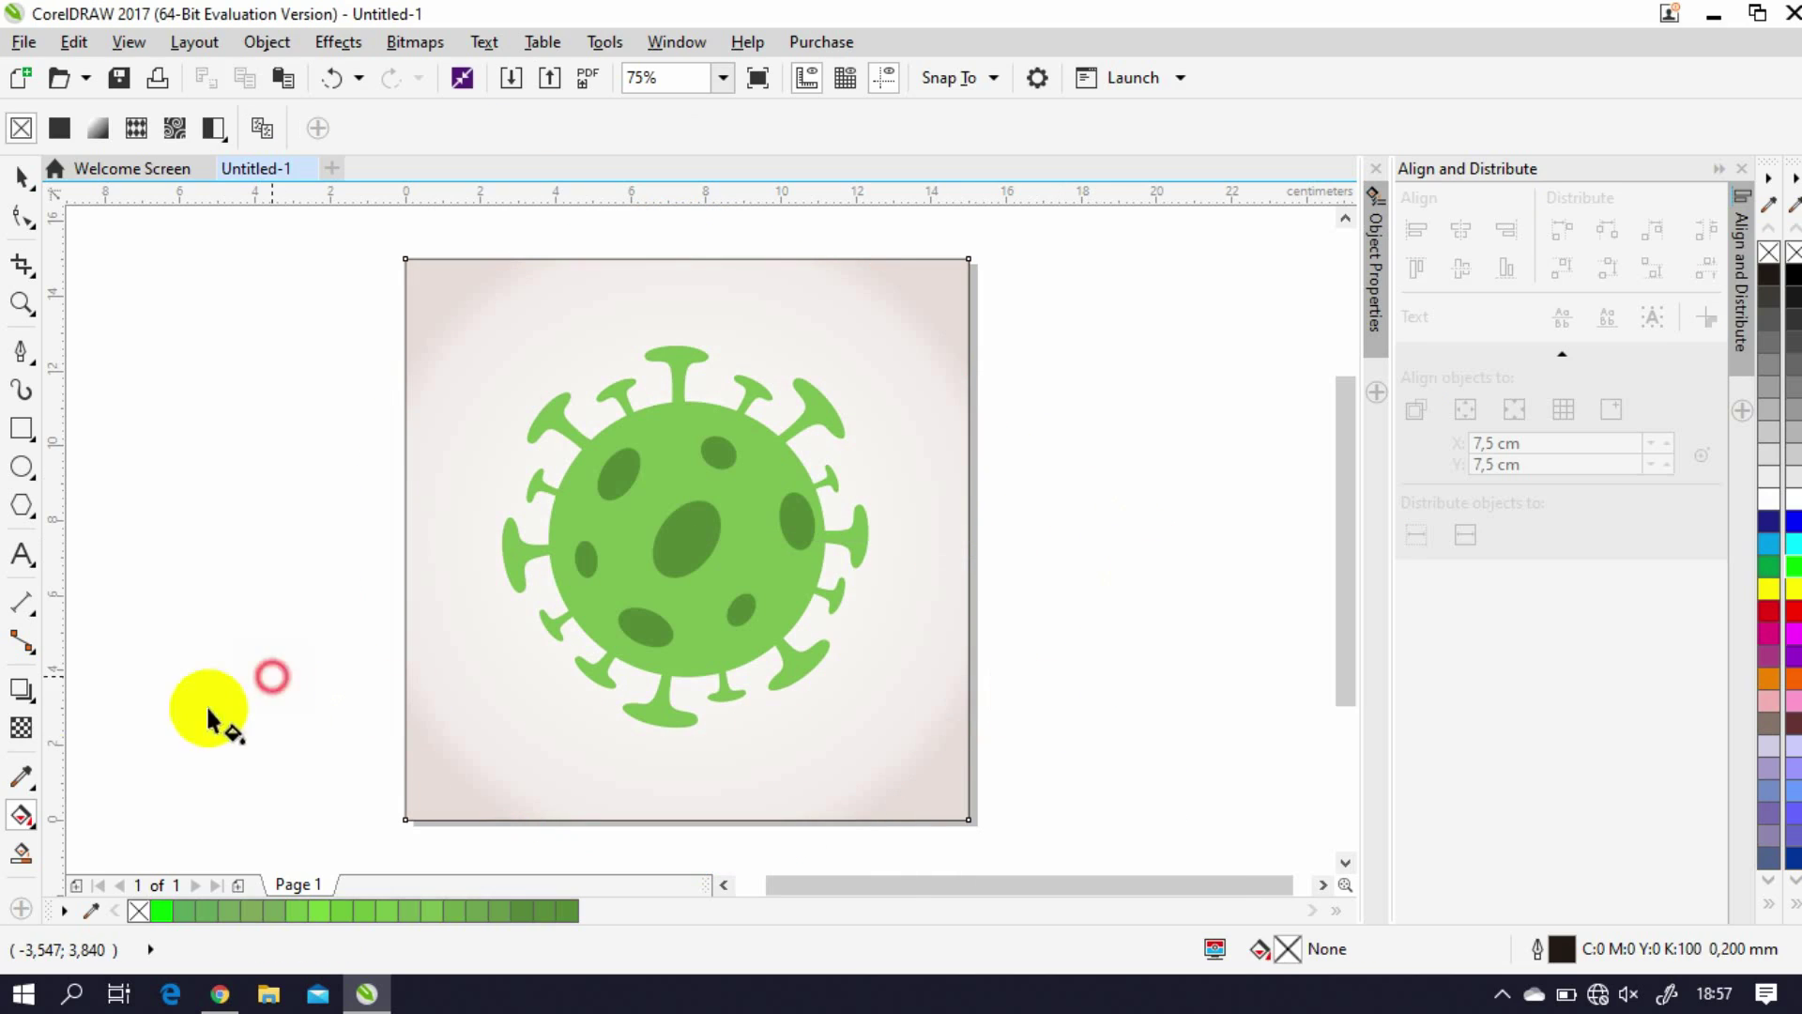
# Step: Type COVID-19 below the virus and set it in Mont Heavy DEMO
pyautogui.click(20, 556)
pyautogui.click(583, 760)
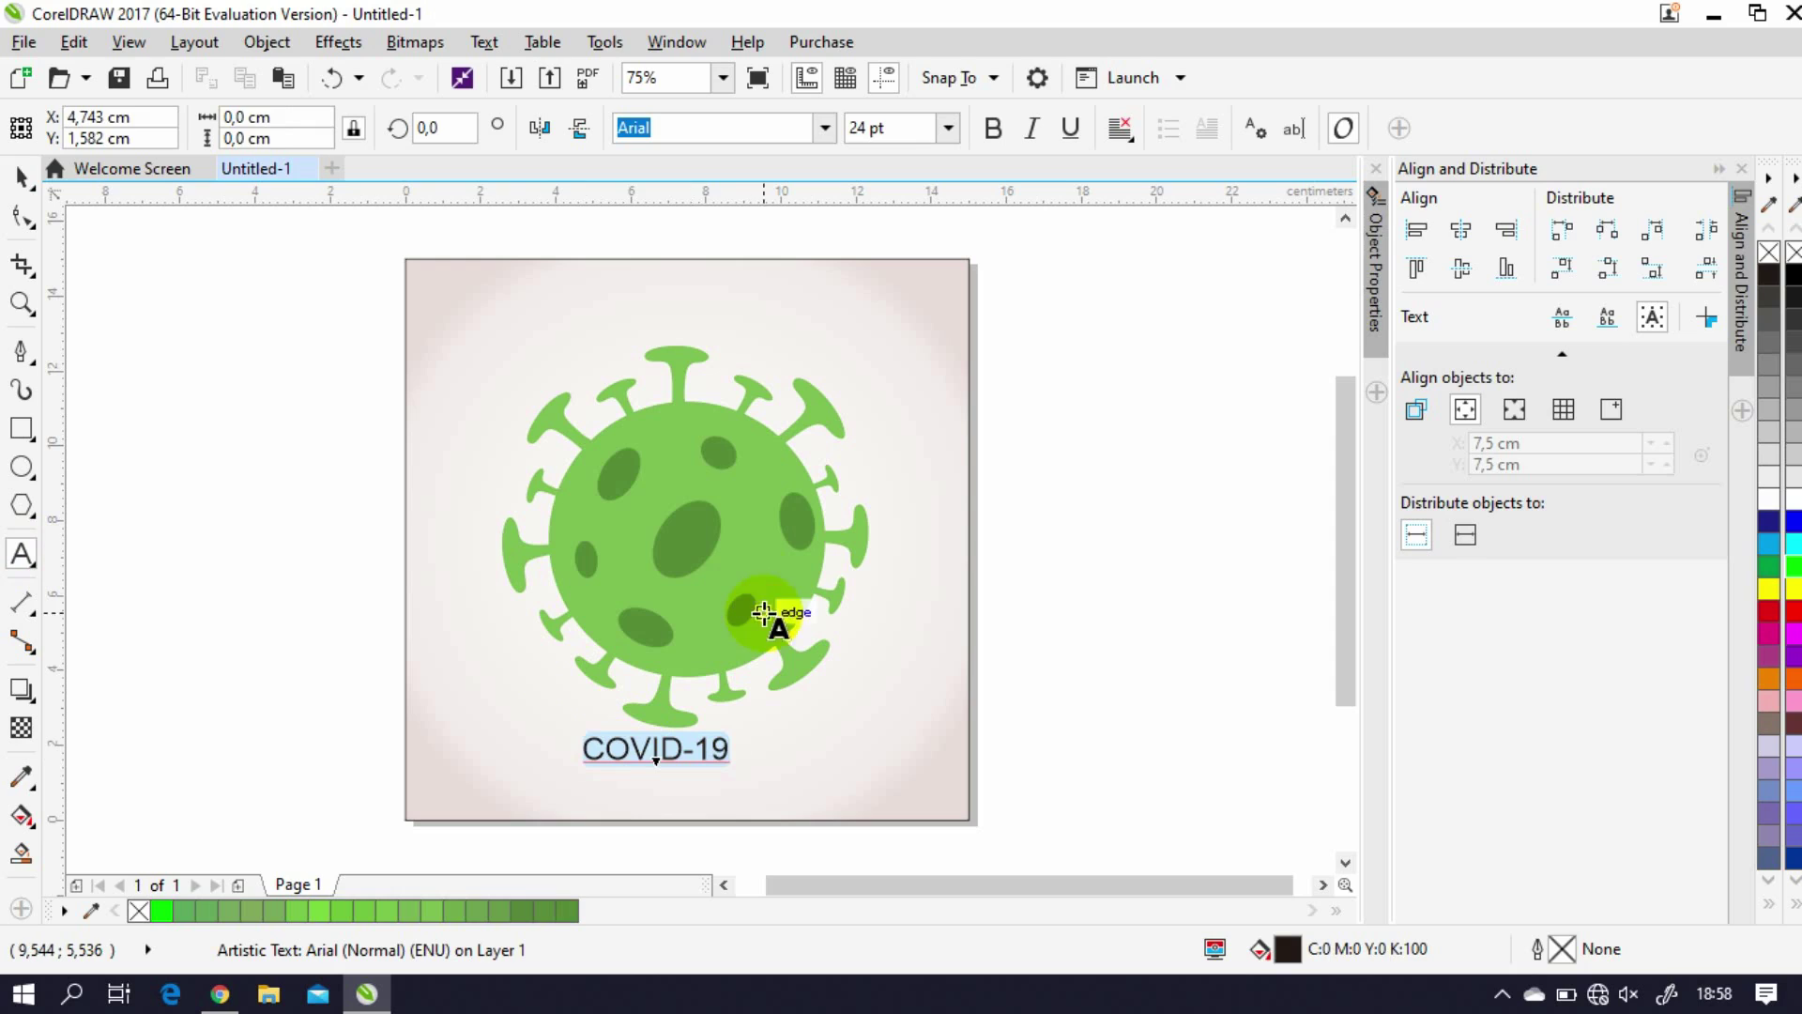
pyautogui.click(818, 131)
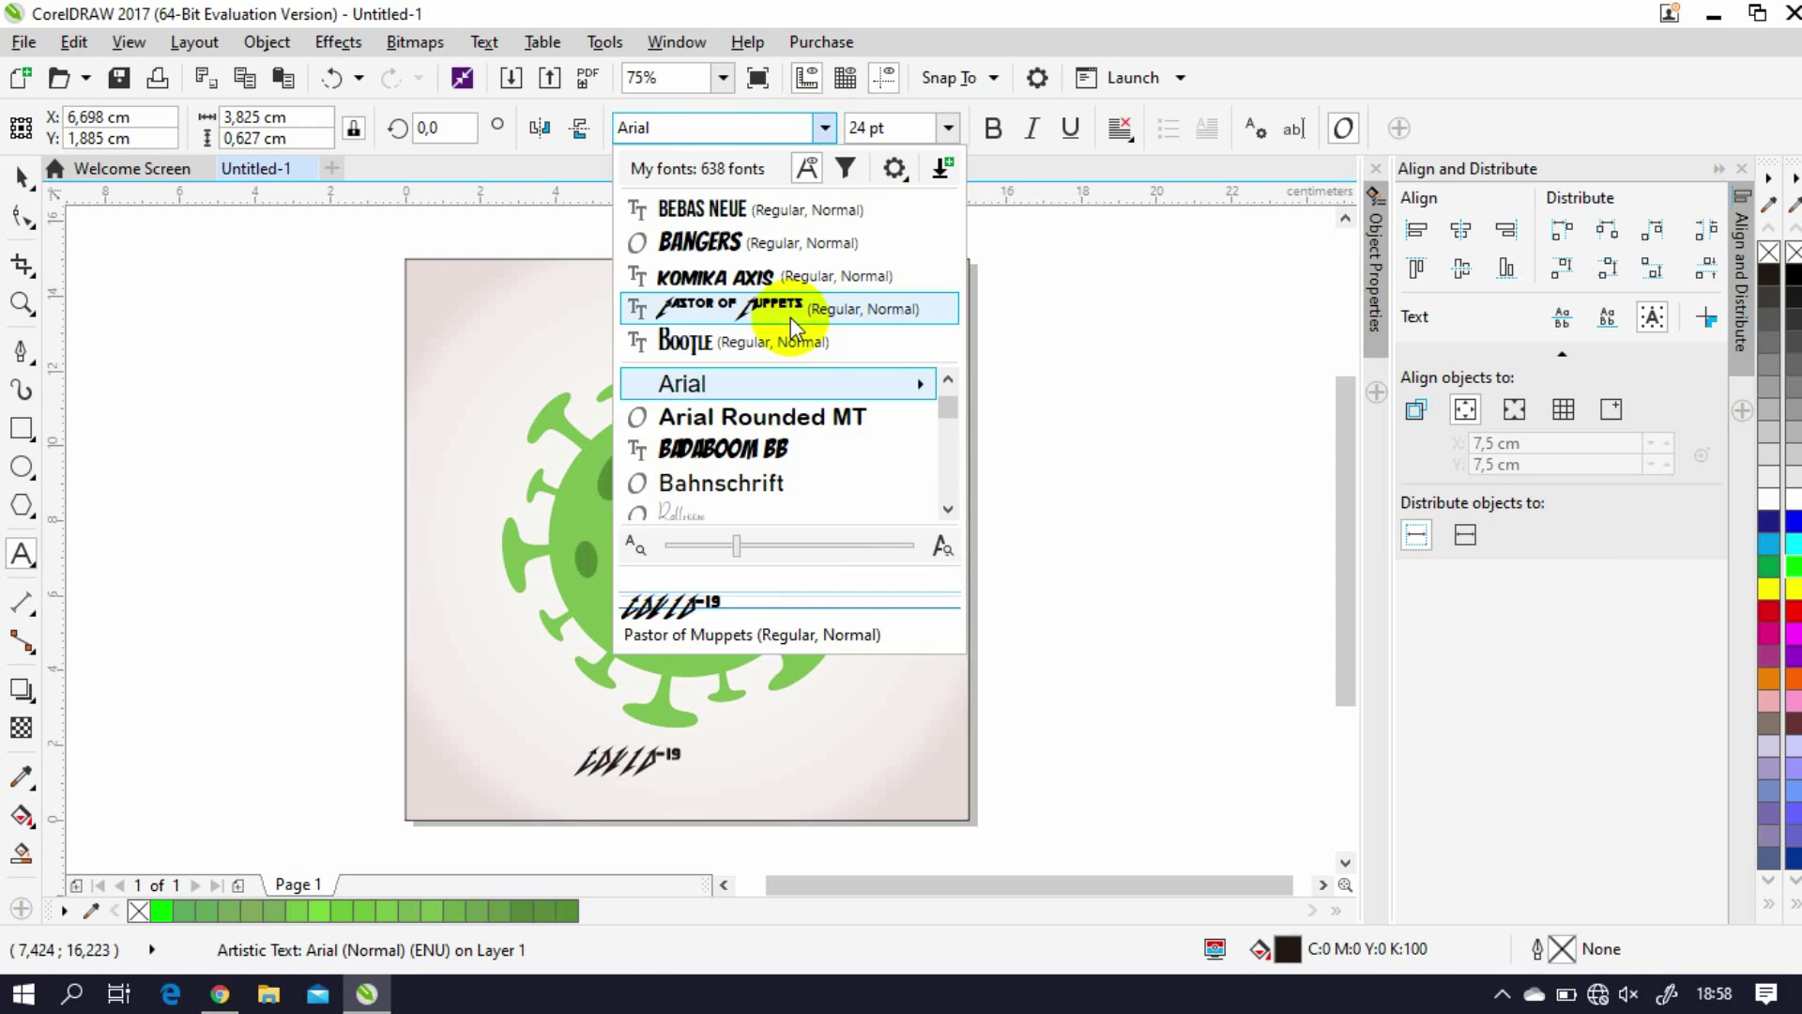
pyautogui.scroll(-8, 792, 474)
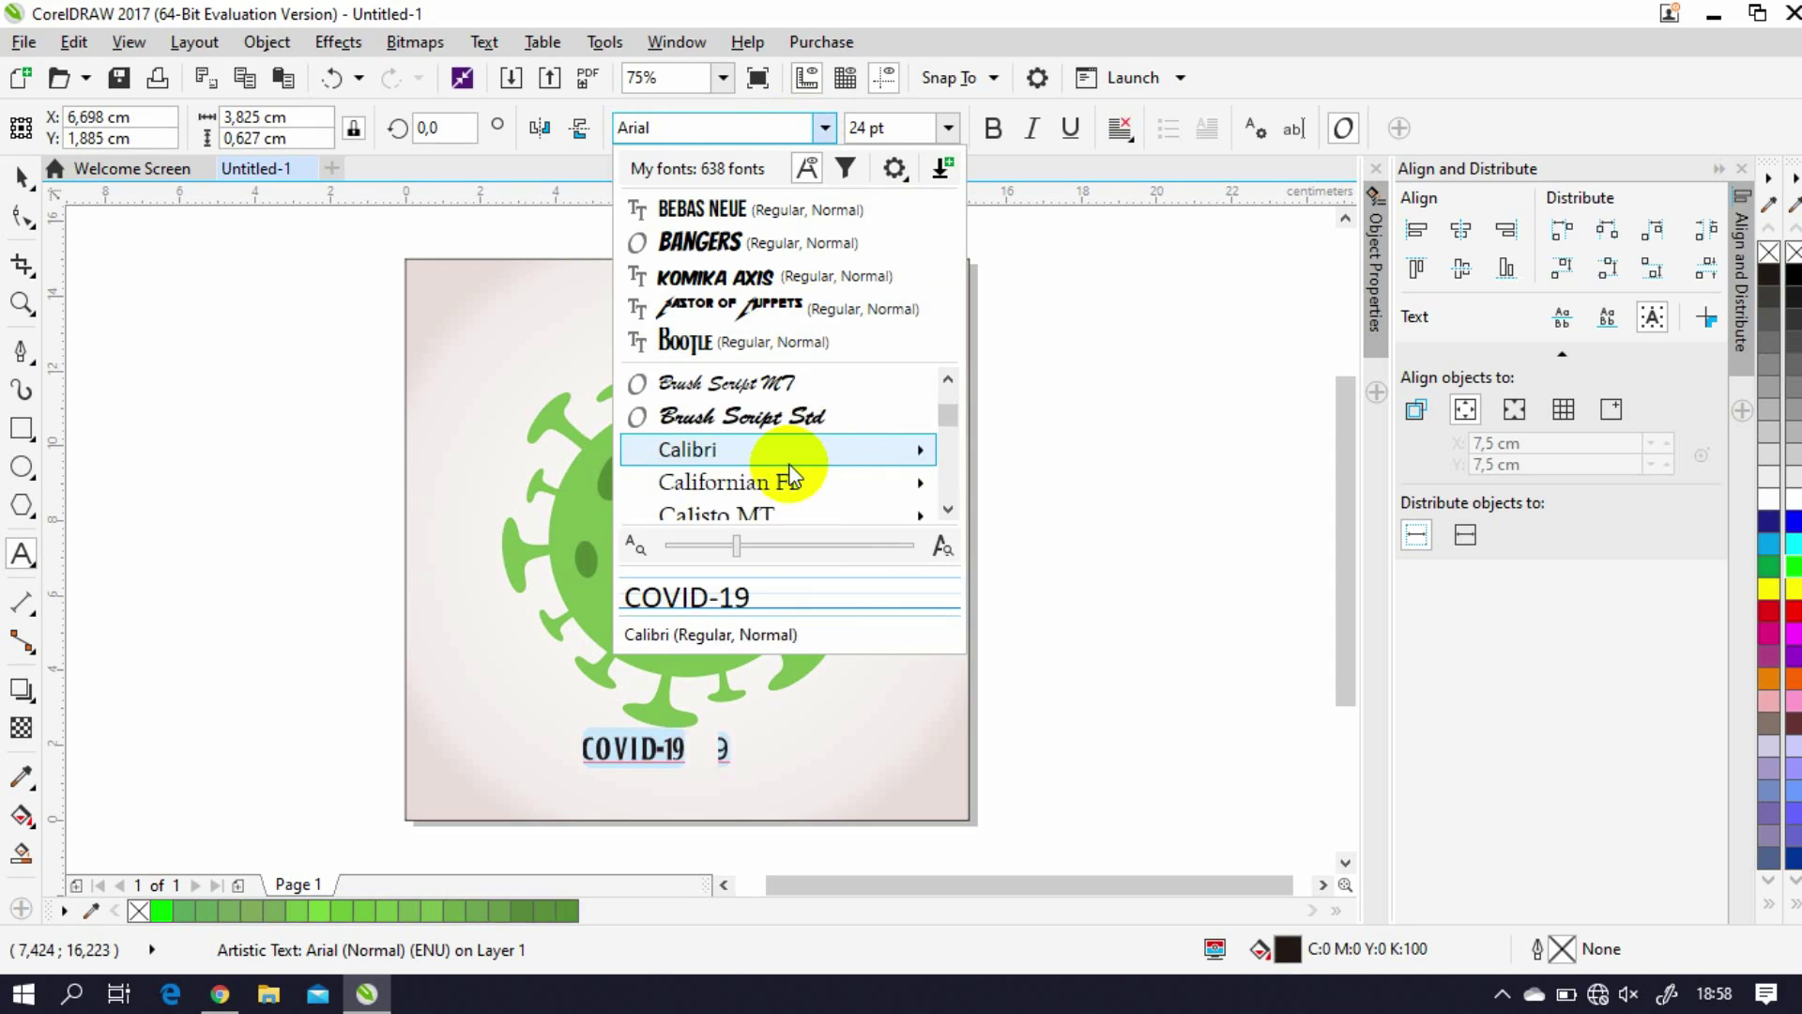
pyautogui.scroll(-12, 792, 474)
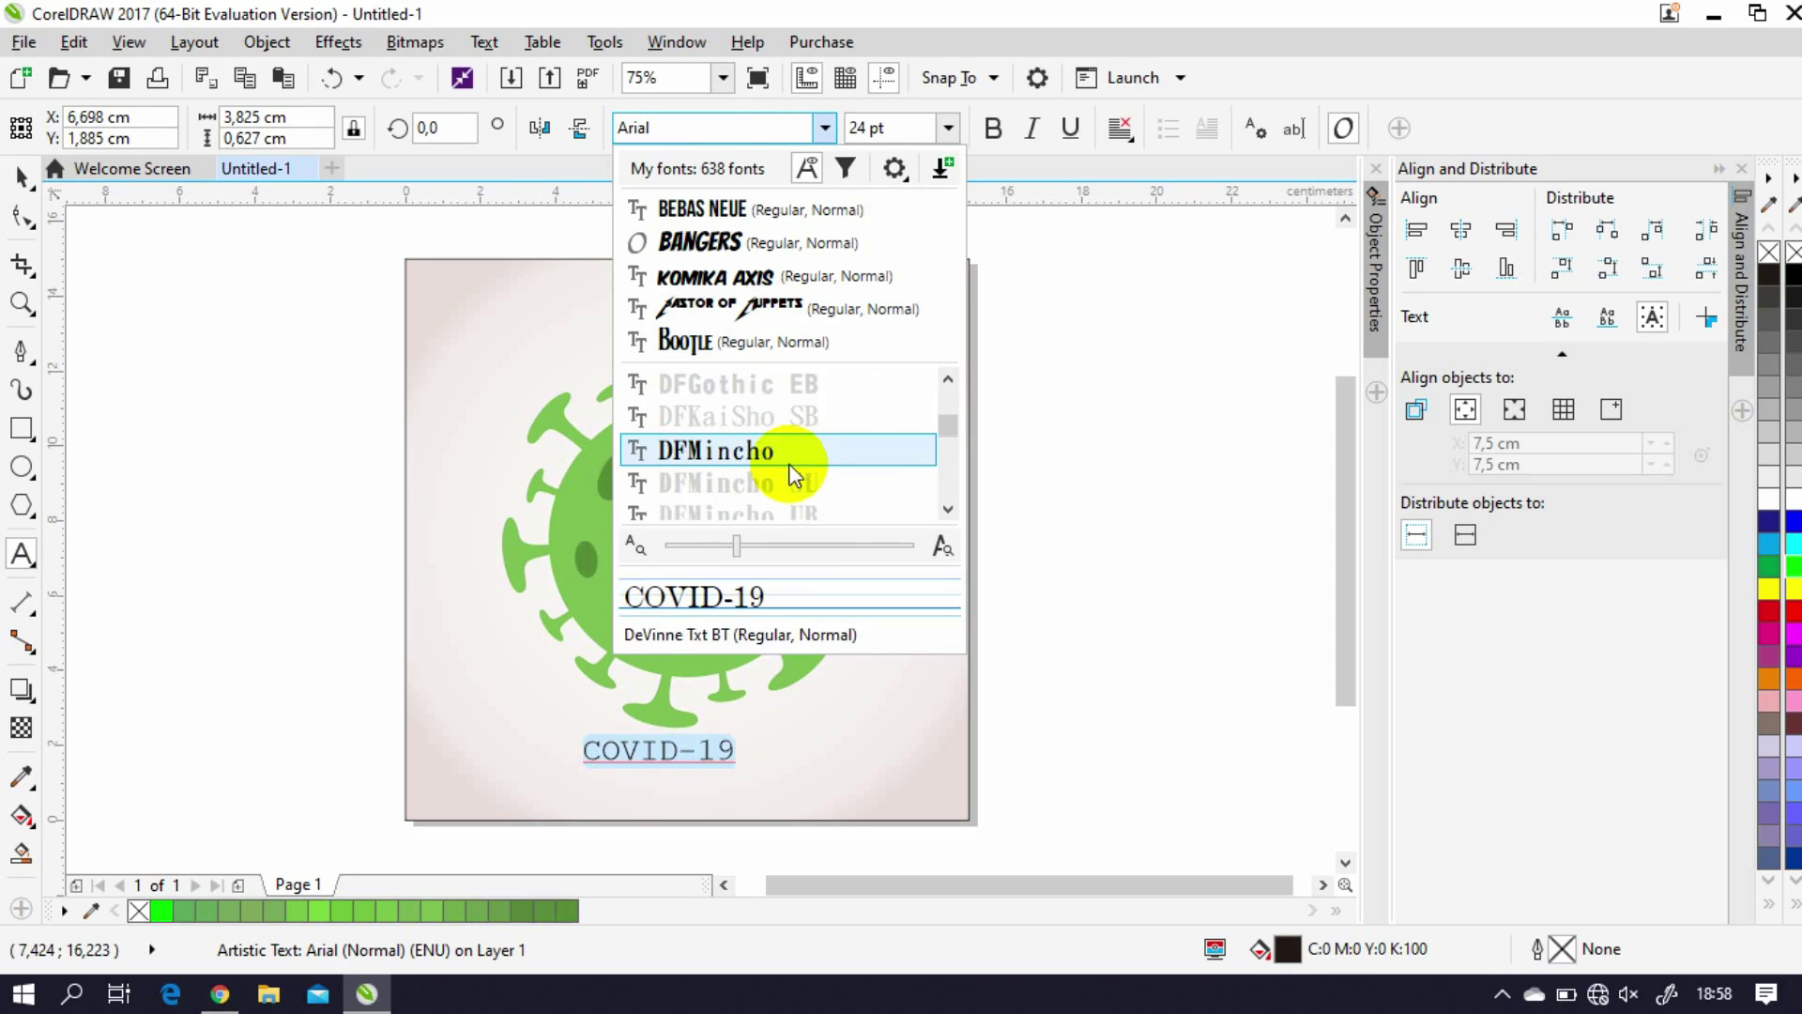
pyautogui.scroll(-10, 788, 463)
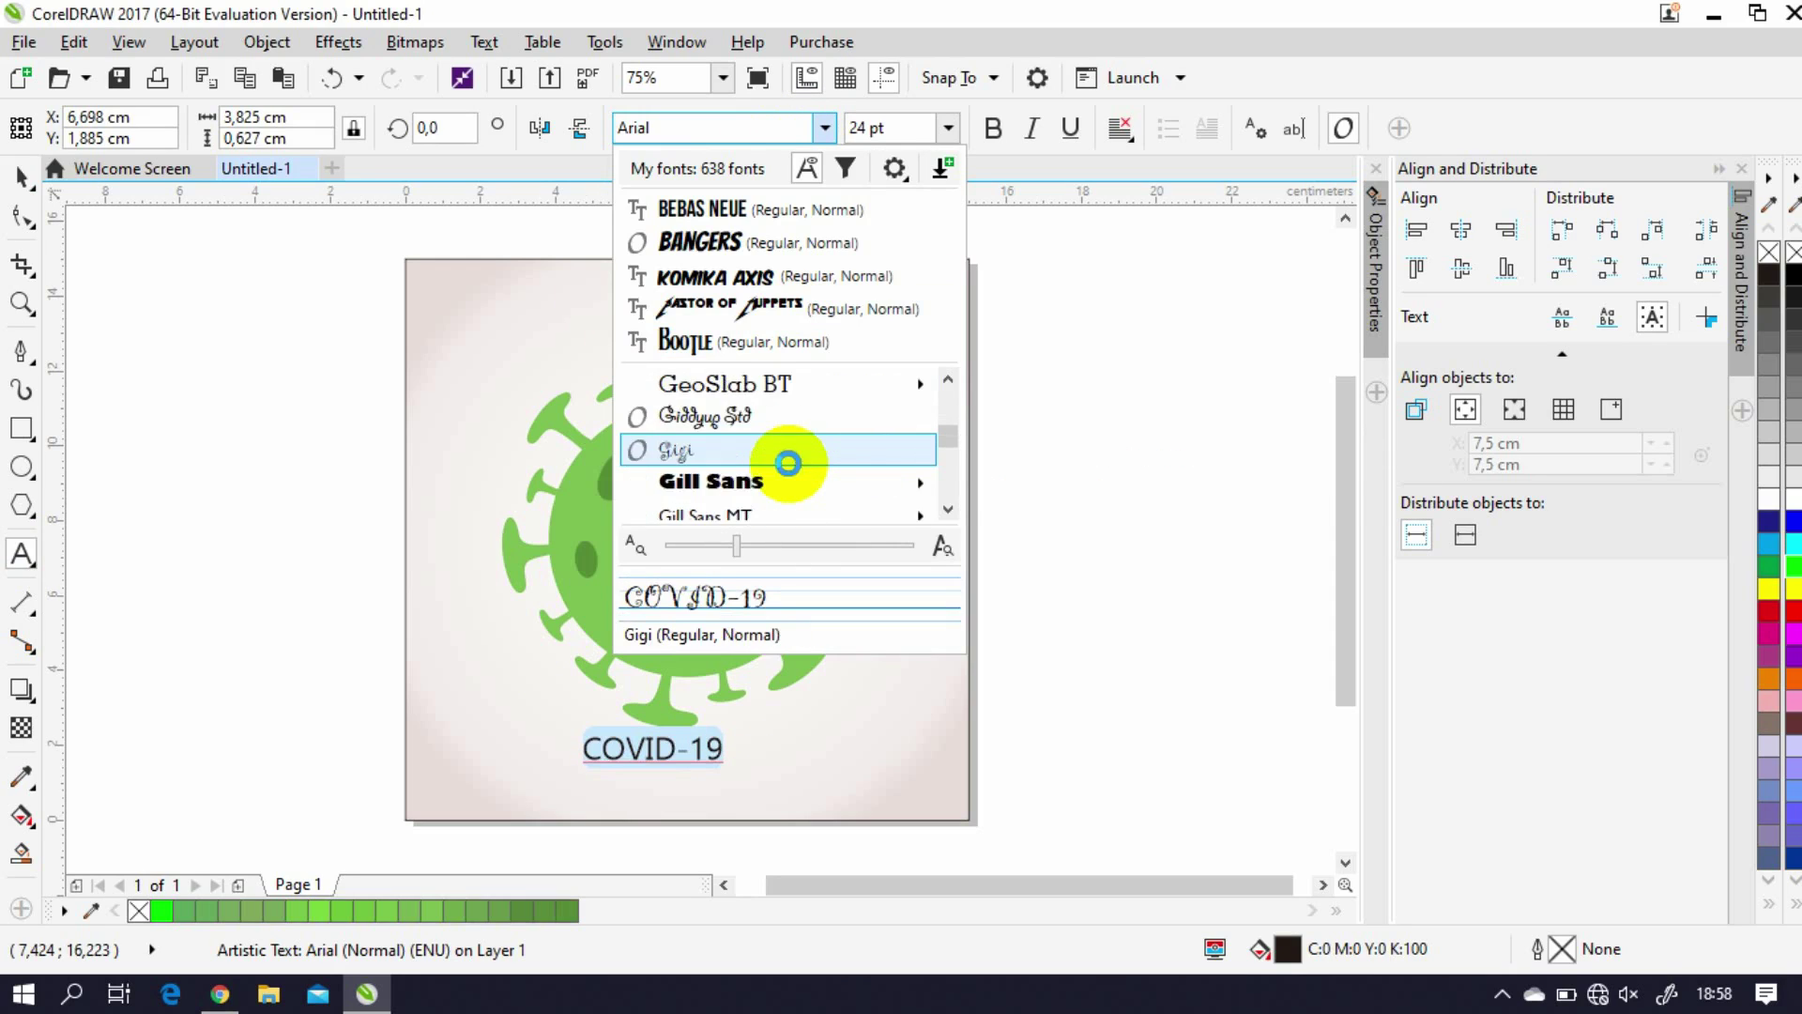
pyautogui.scroll(-10, 775, 432)
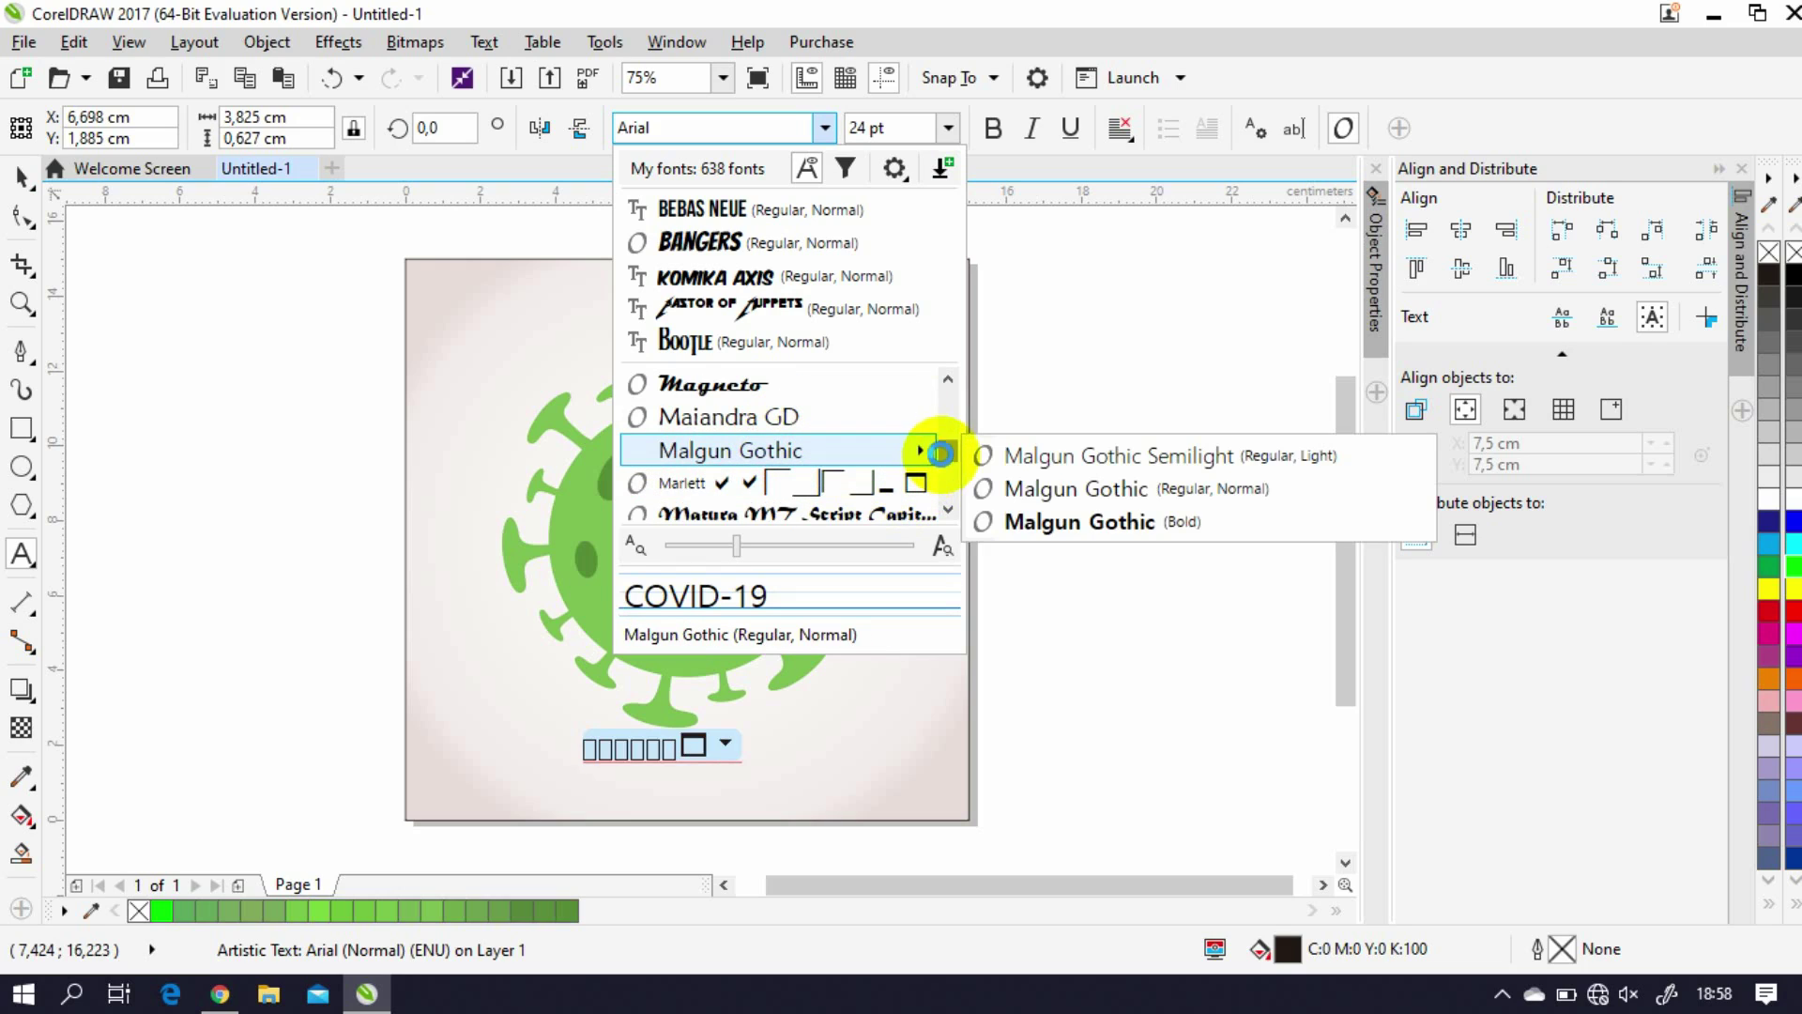
pyautogui.moveTo(946, 453); pyautogui.dragTo(944, 402)
pyautogui.scroll(-15, 792, 432)
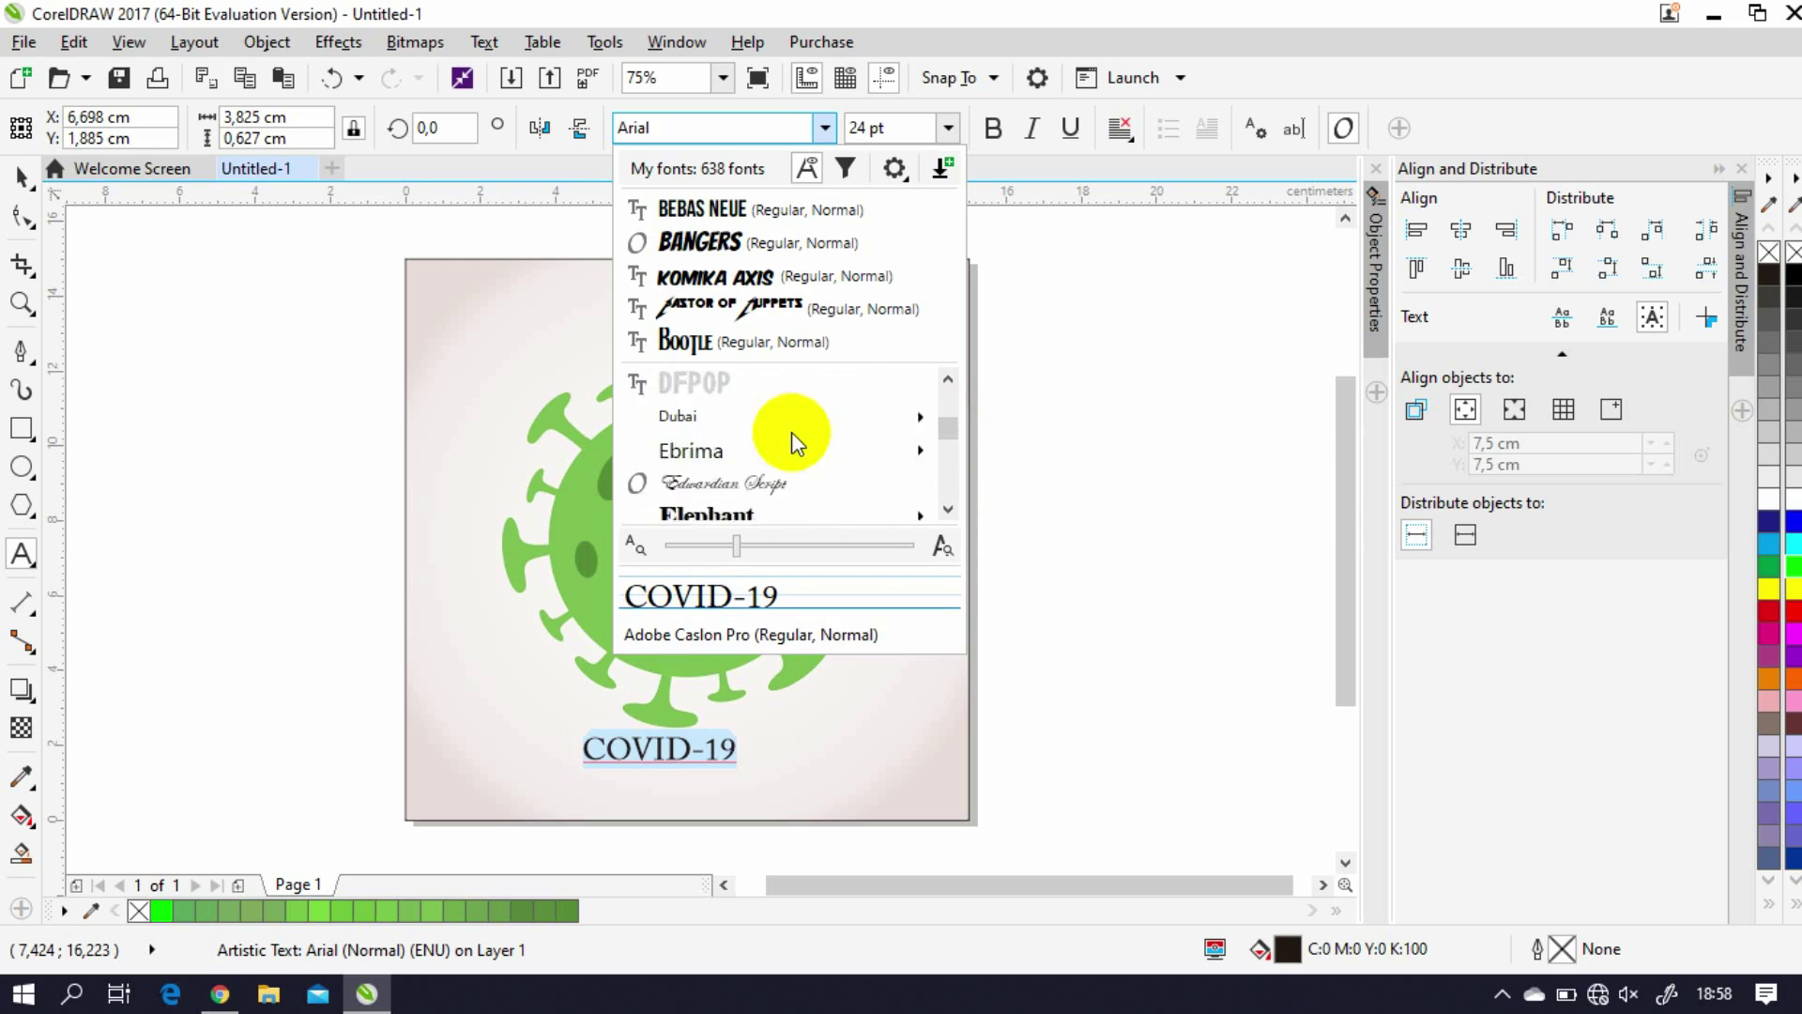
pyautogui.scroll(-5, 790, 435)
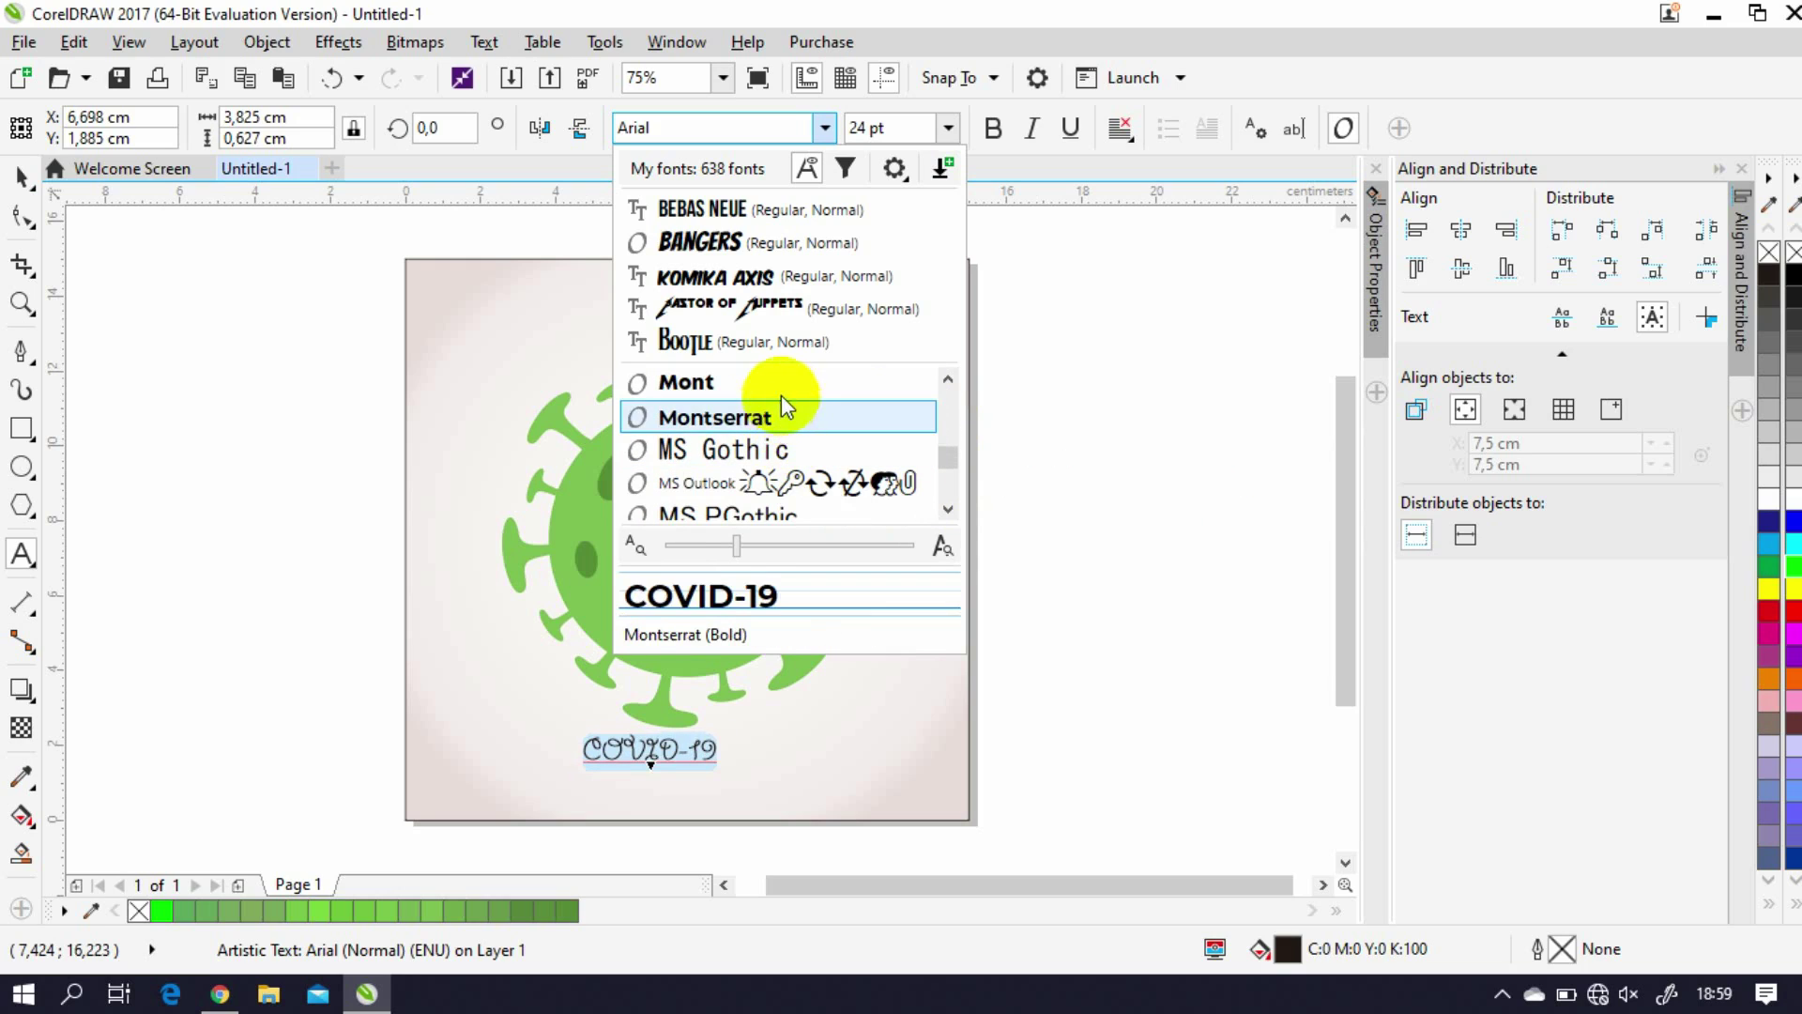
pyautogui.click(781, 396)
# Step: Enlarge the COVID-19 text to about 43 pt, nudge it left and down, and fill it green
pyautogui.moveTo(741, 768); pyautogui.dragTo(854, 808)
pyautogui.moveTo(687, 762); pyautogui.dragTo(656, 783)
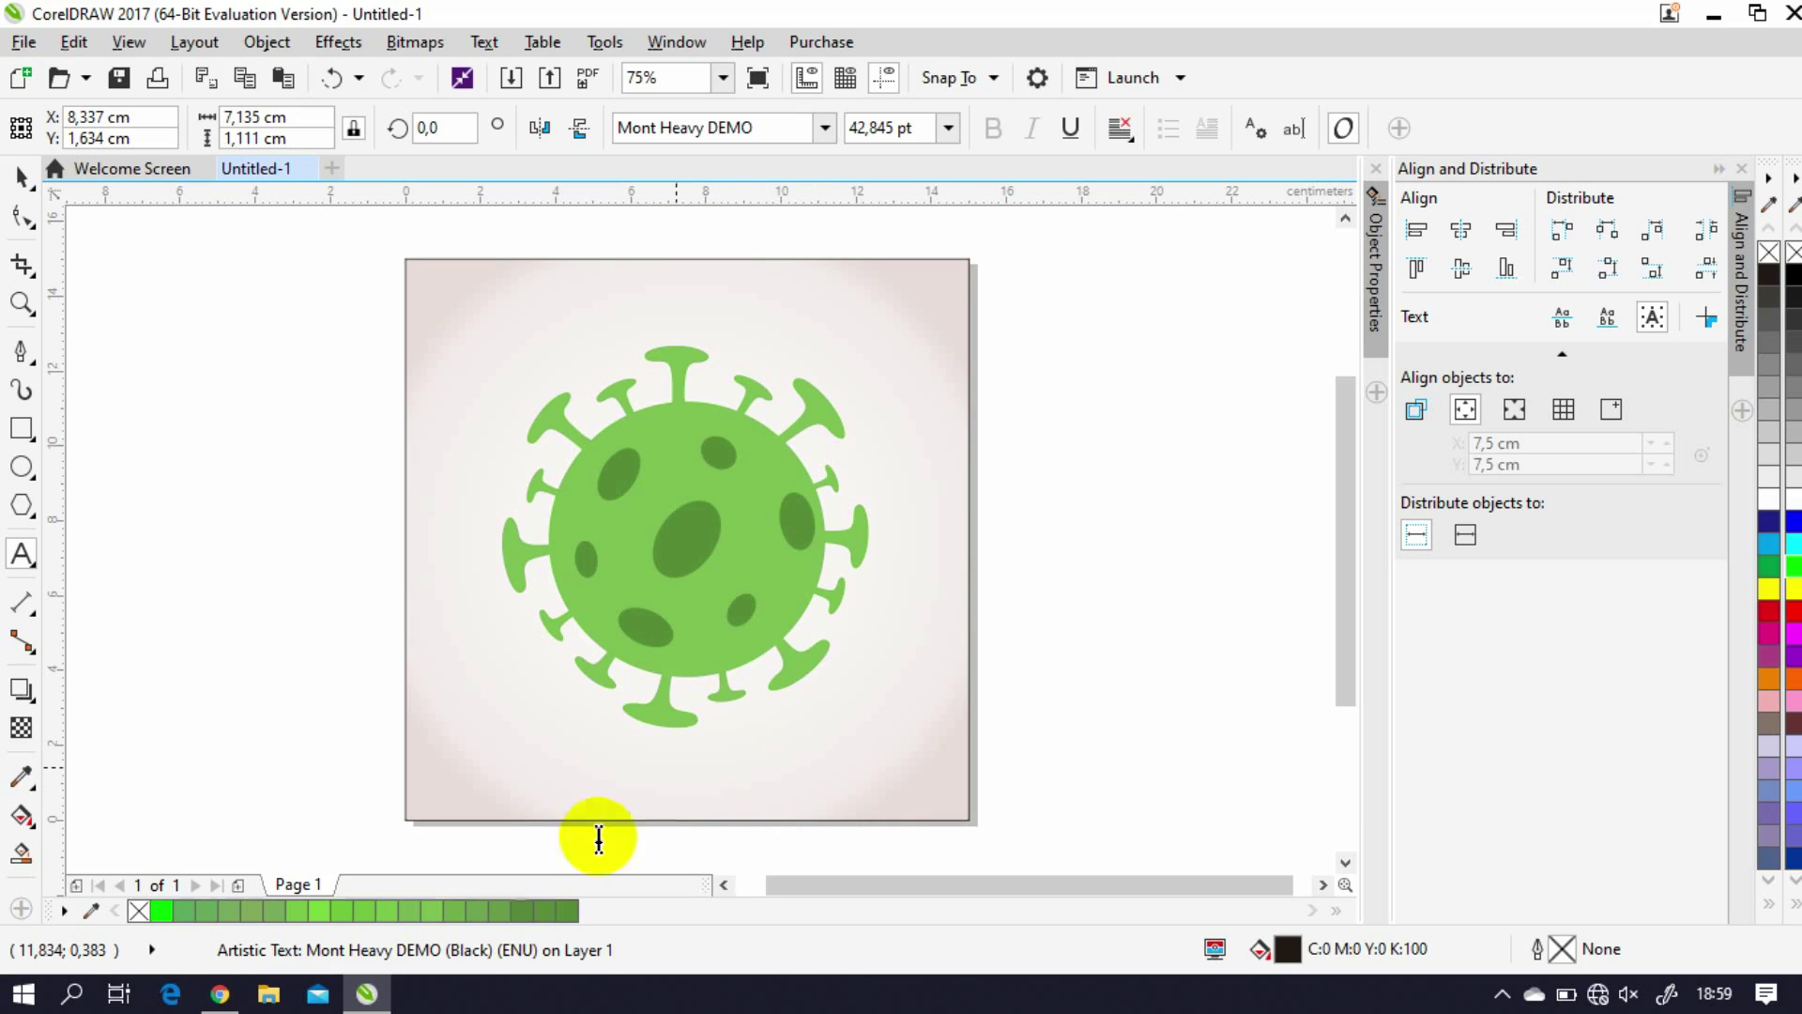
pyautogui.click(540, 903)
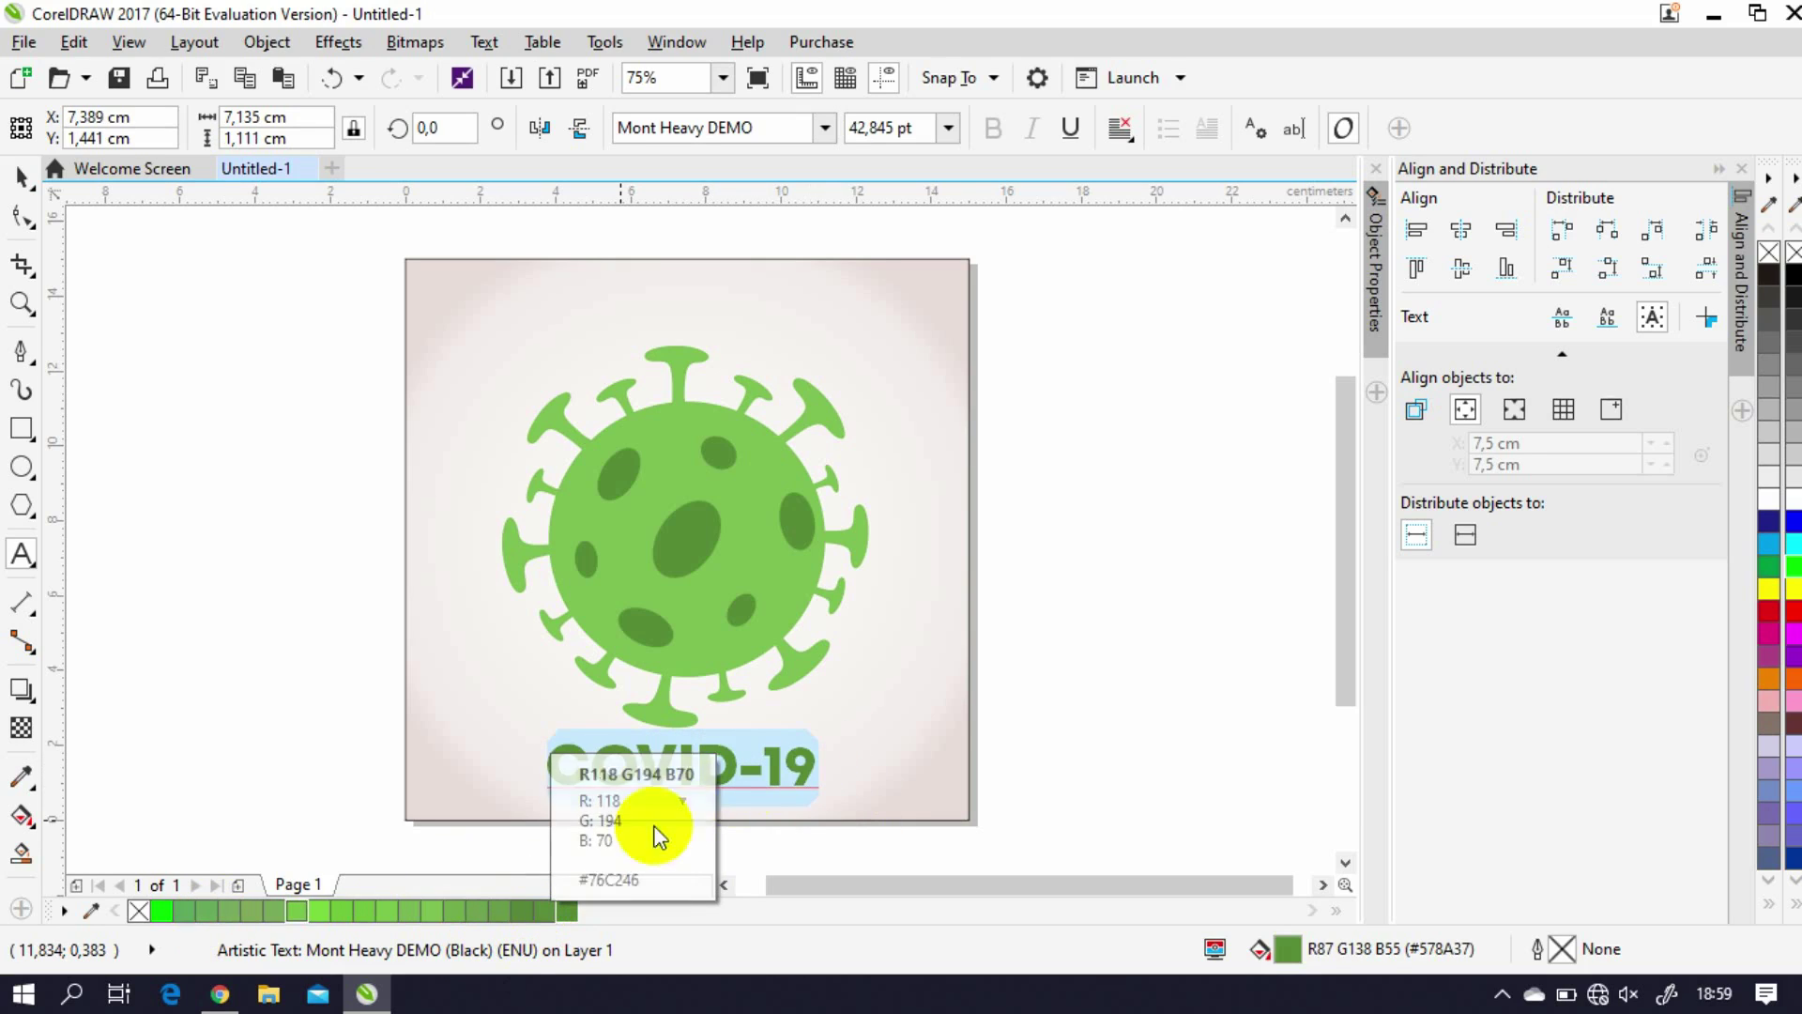
# Step: Centre the COVID-19 text horizontally on the page and move the virus up
pyautogui.click(21, 176)
pyautogui.click(1456, 230)
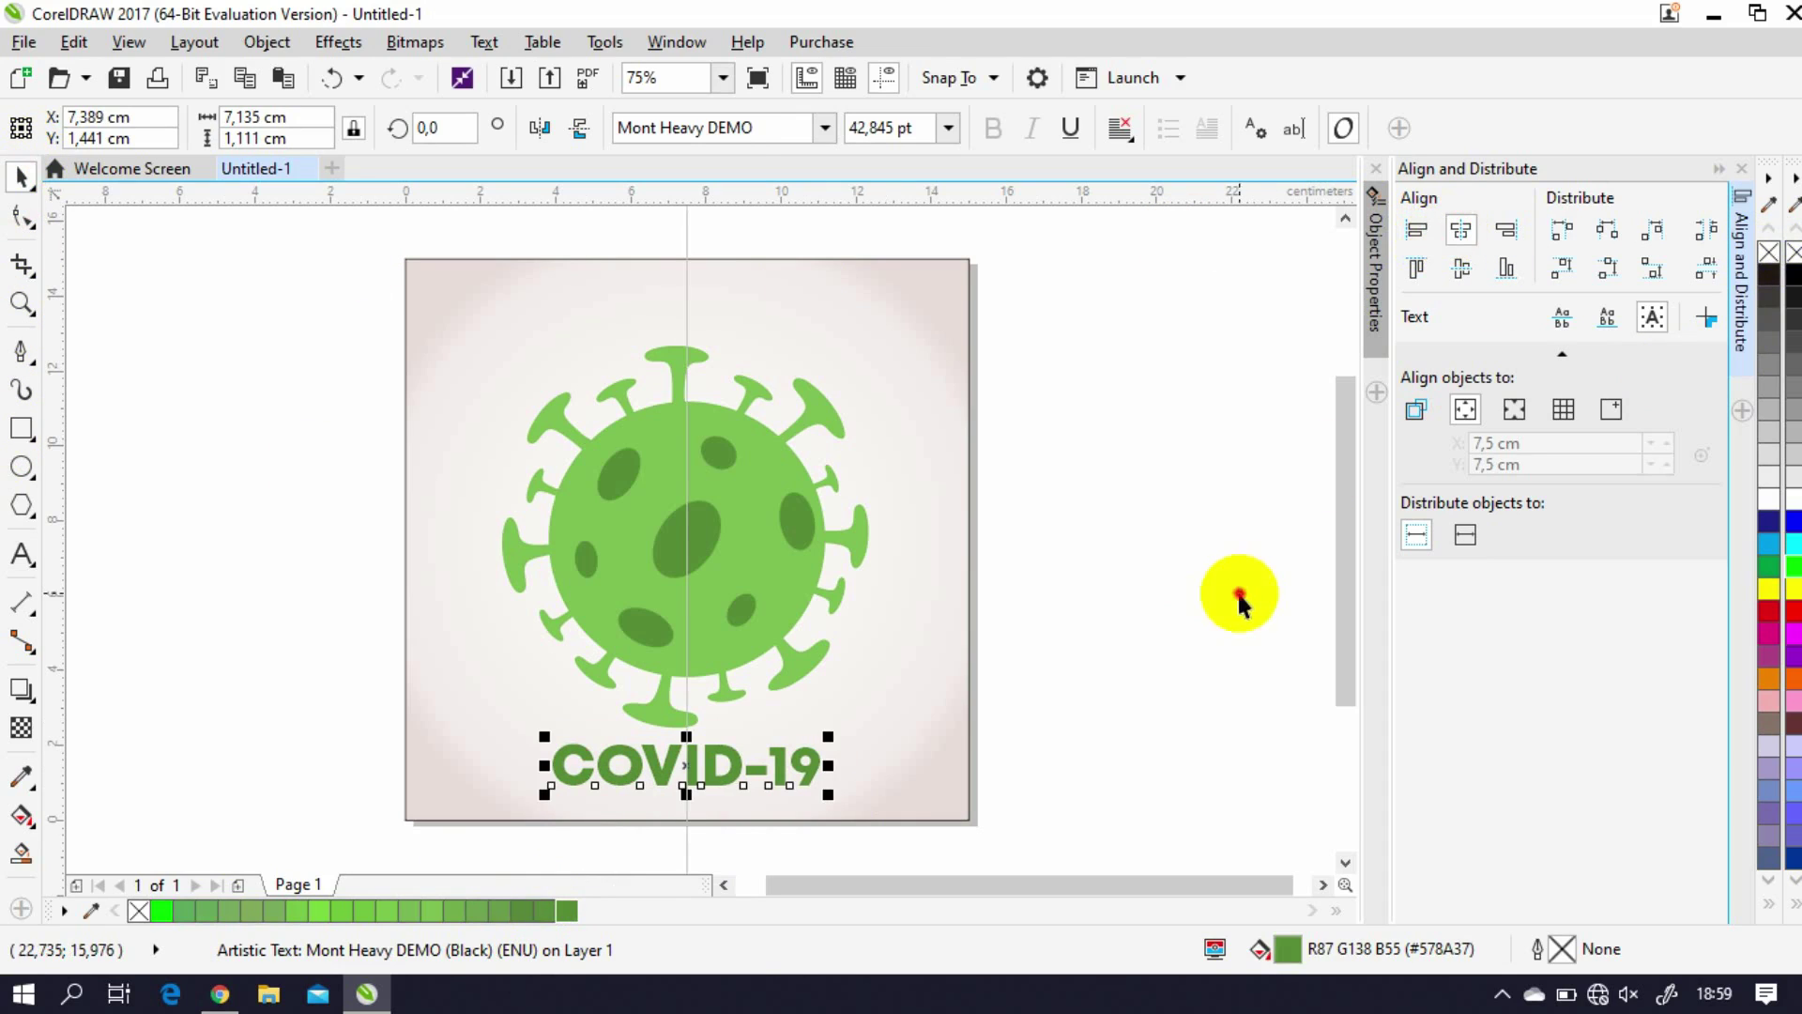
pyautogui.click(725, 551)
pyautogui.moveTo(752, 535); pyautogui.dragTo(819, 505)
pyautogui.click(1095, 460)
# Step: Raise the COVID-19 text toward the virus and lift the virus slightly further
pyautogui.click(723, 776)
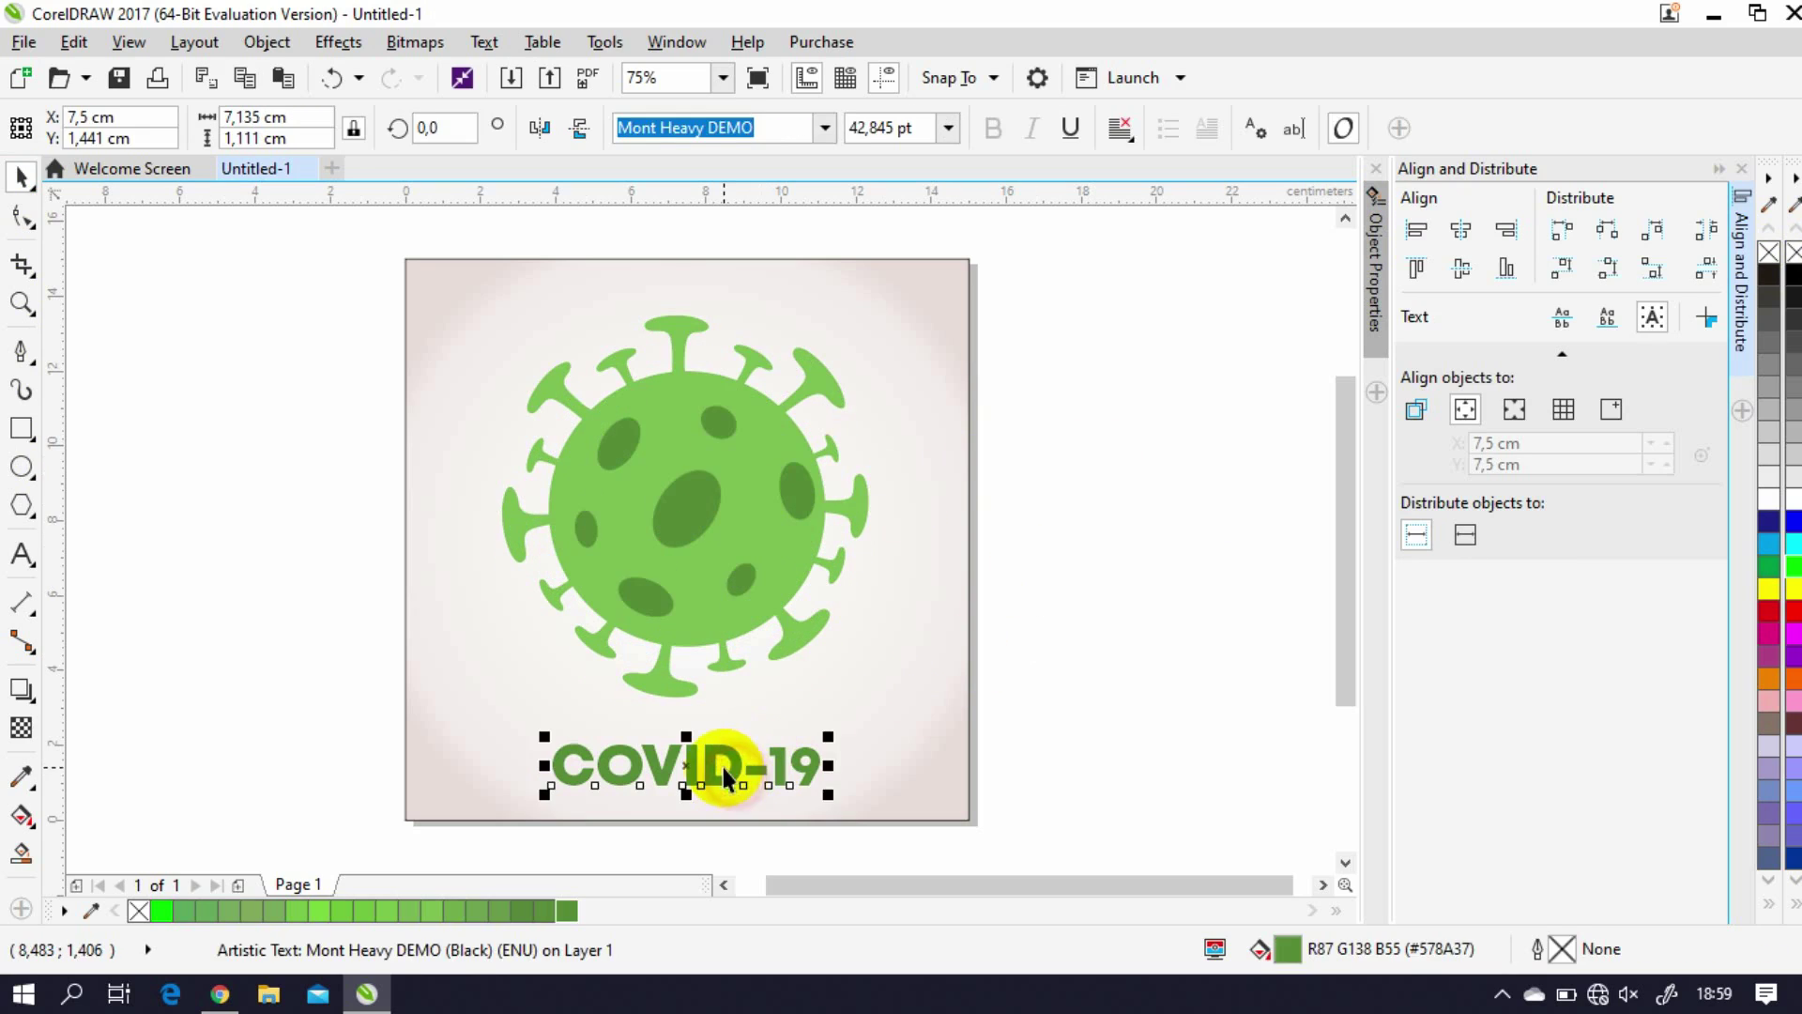
pyautogui.click(724, 752)
pyautogui.hotkey('ctrl', 'z')
pyautogui.click(663, 770)
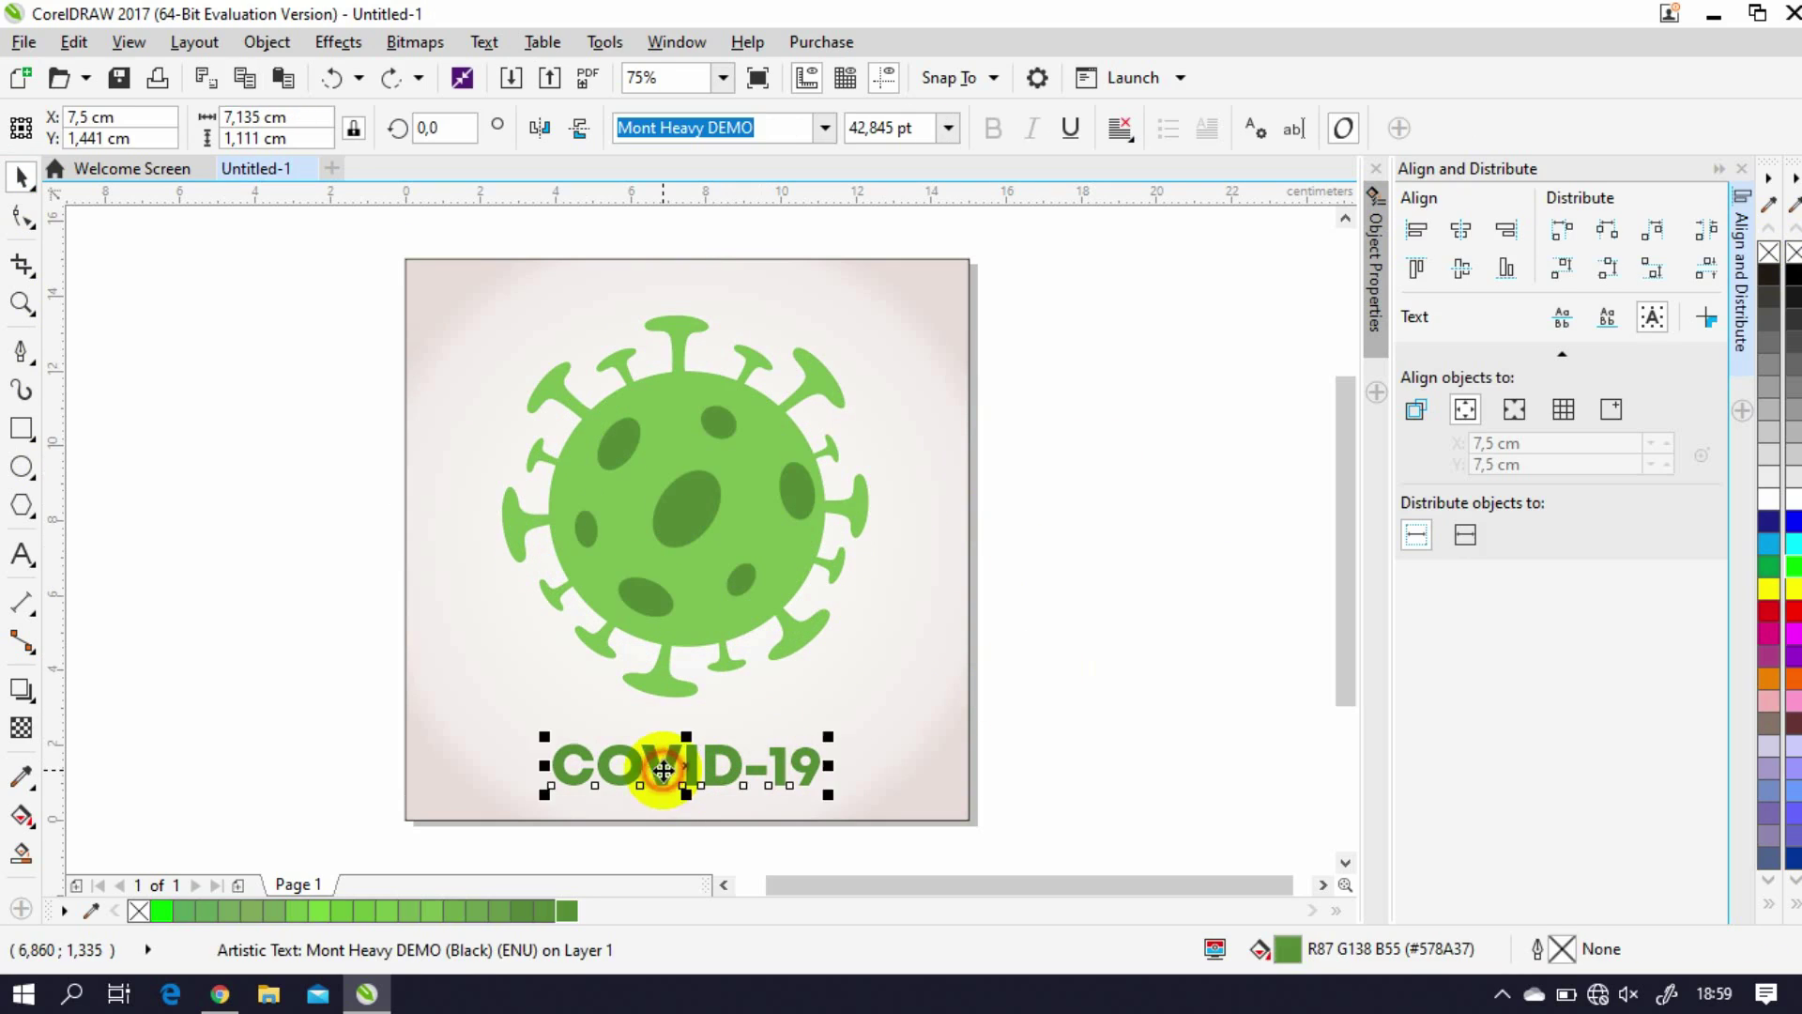
pyautogui.moveTo(669, 760); pyautogui.dragTo(668, 741)
pyautogui.moveTo(764, 482)
pyautogui.mouseDown()
pyautogui.moveTo(767, 498)
pyautogui.moveTo(784, 479)
pyautogui.mouseUp()
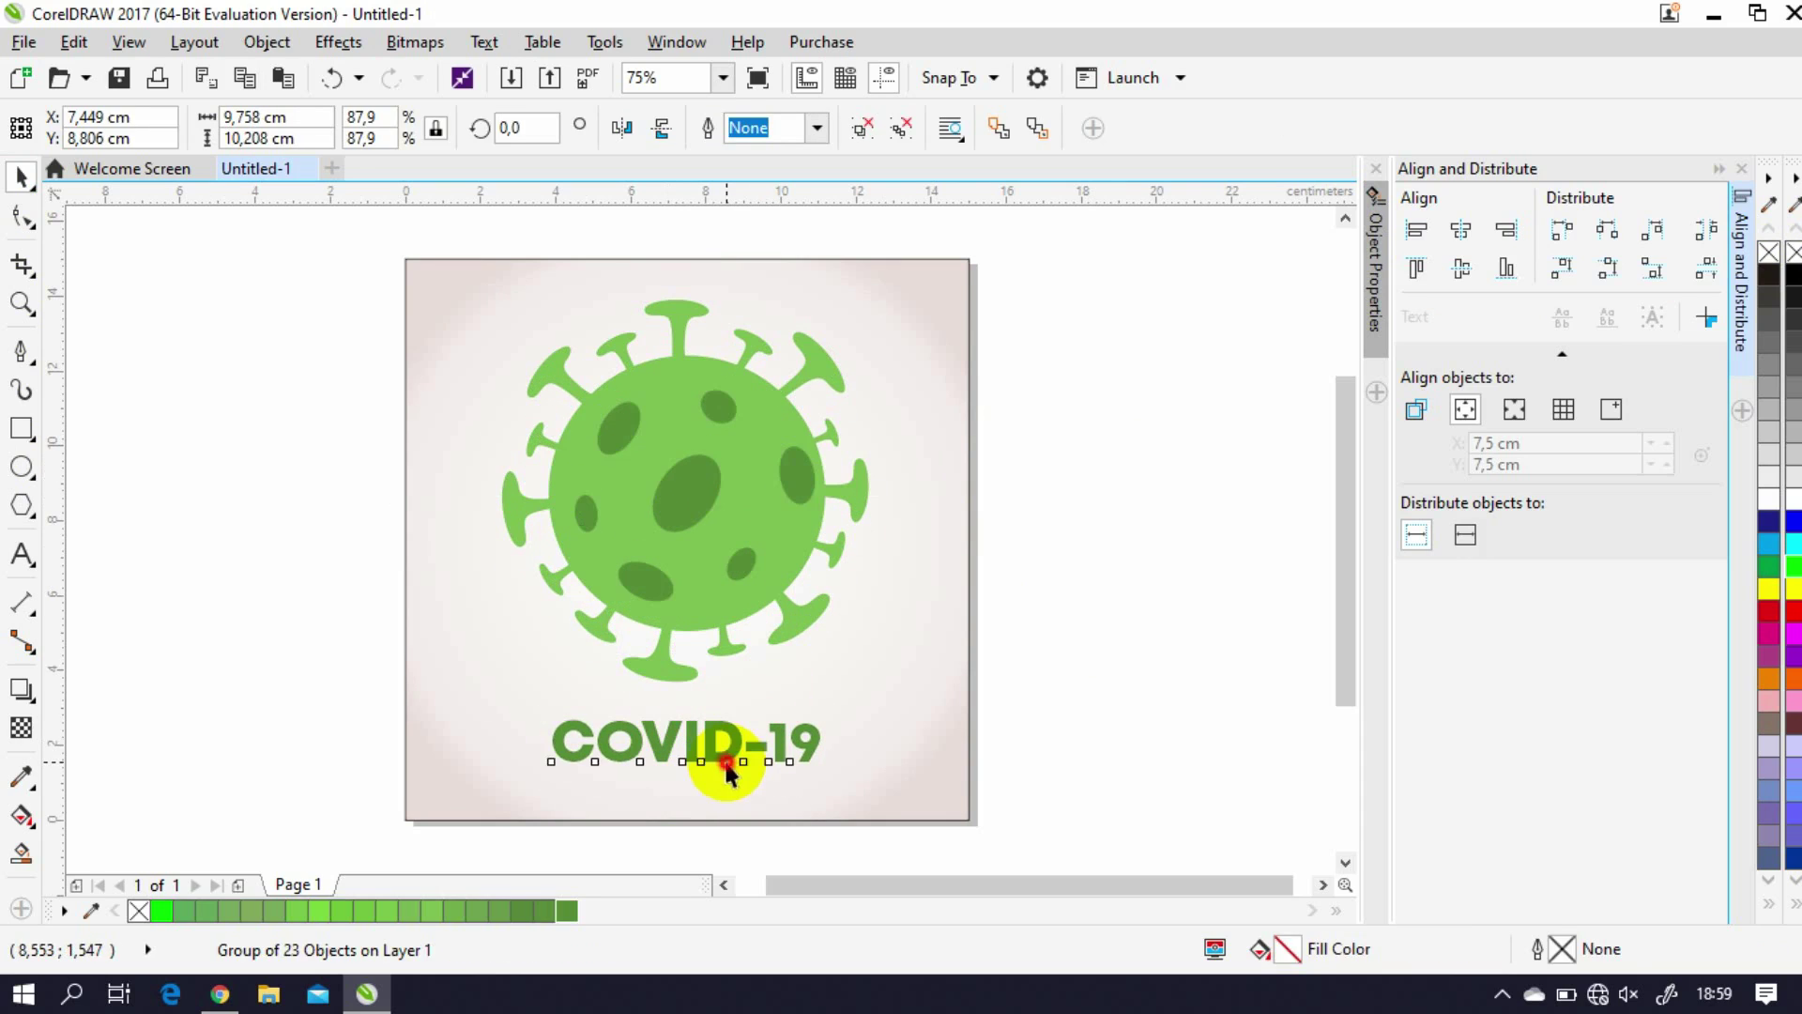
pyautogui.click(728, 754)
pyautogui.moveTo(727, 753); pyautogui.dragTo(729, 744)
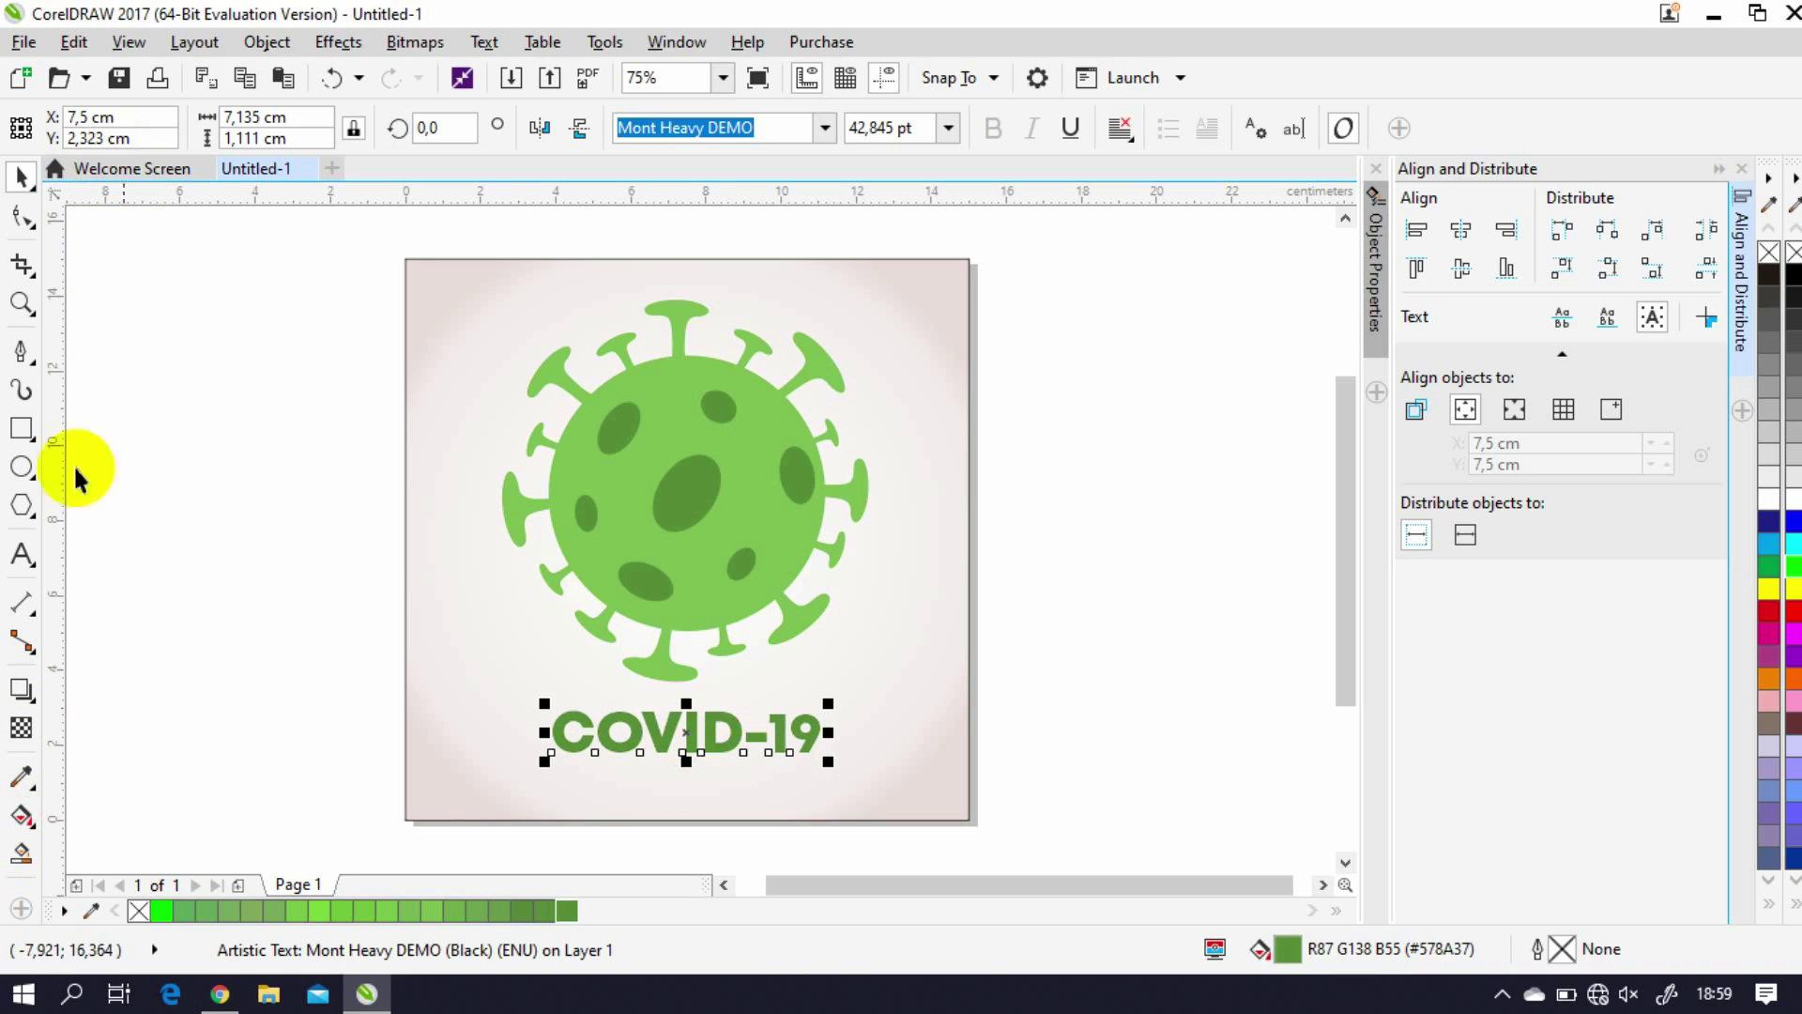
# Step: Darken the COVID-19 text fill to green #436B2B
pyautogui.click(20, 814)
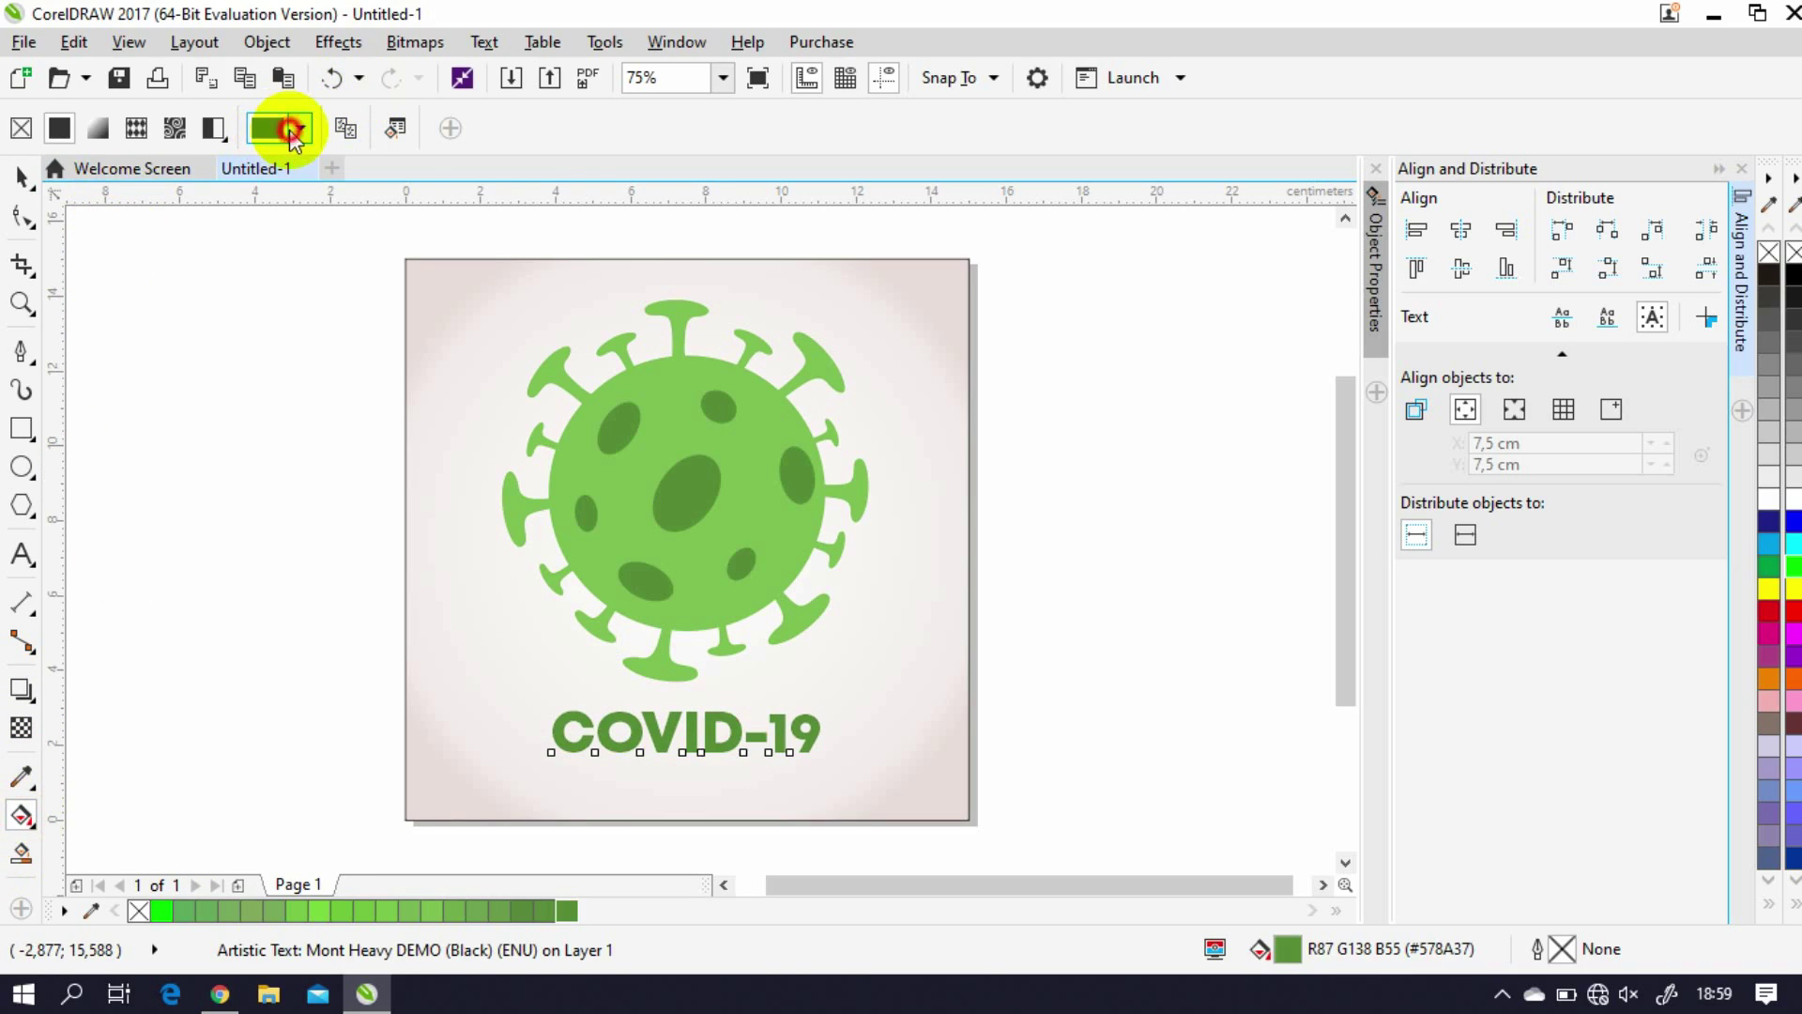
pyautogui.click(291, 130)
pyautogui.click(376, 368)
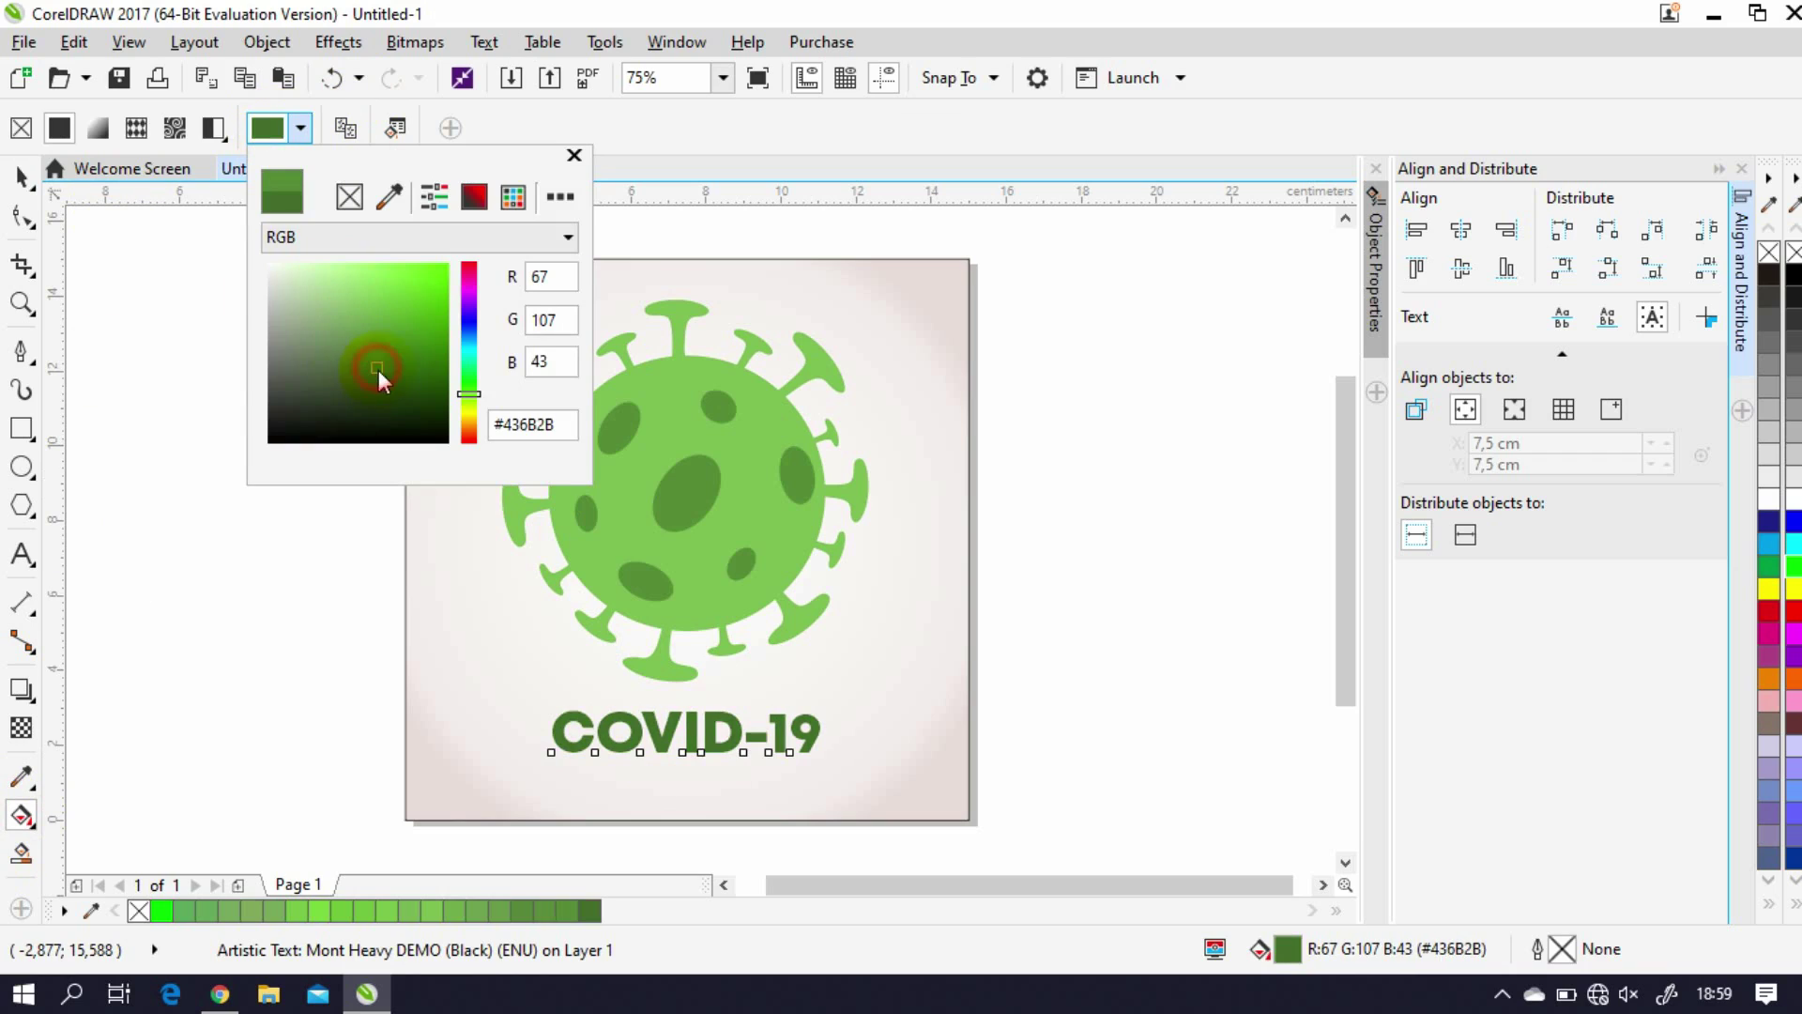
pyautogui.click(441, 742)
pyautogui.click(504, 554)
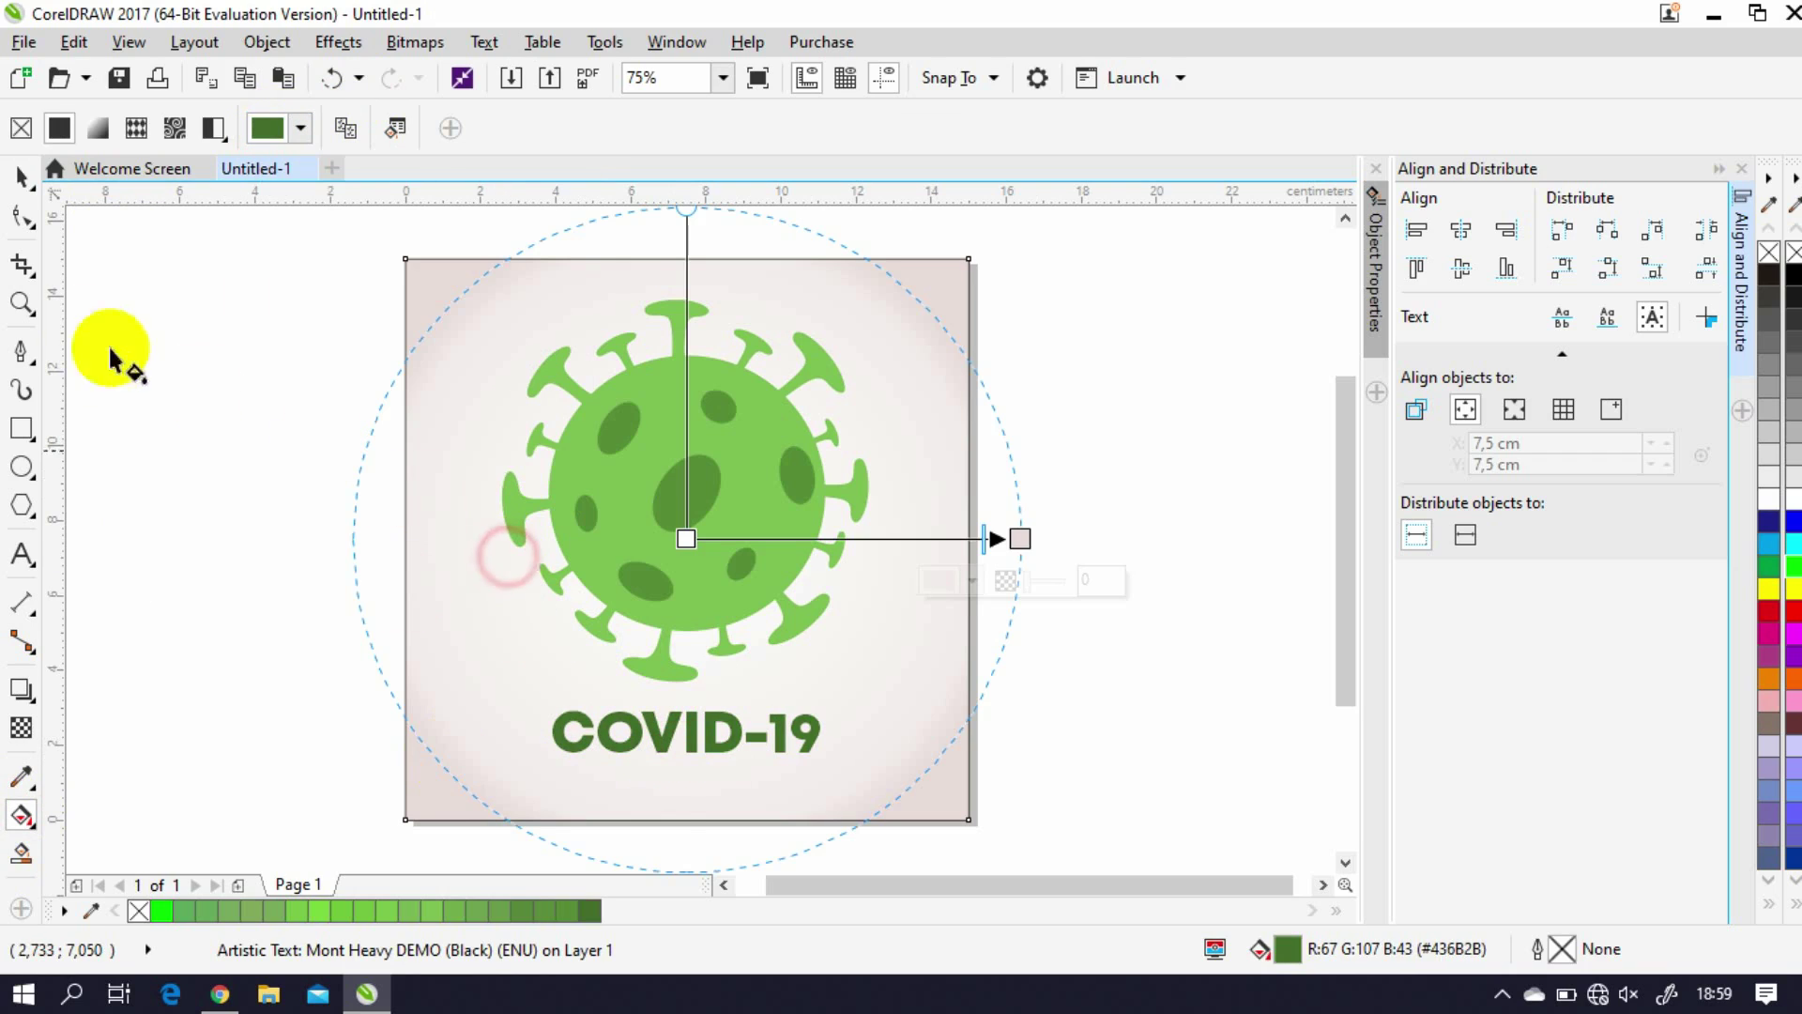
# Step: Remove the outline from the background rectangle
pyautogui.click(16, 176)
pyautogui.rightClick(1791, 253)
pyautogui.click(1162, 358)
# Step: Select the background's outer radial gradient node and bring up its colour choices
pyautogui.click(953, 448)
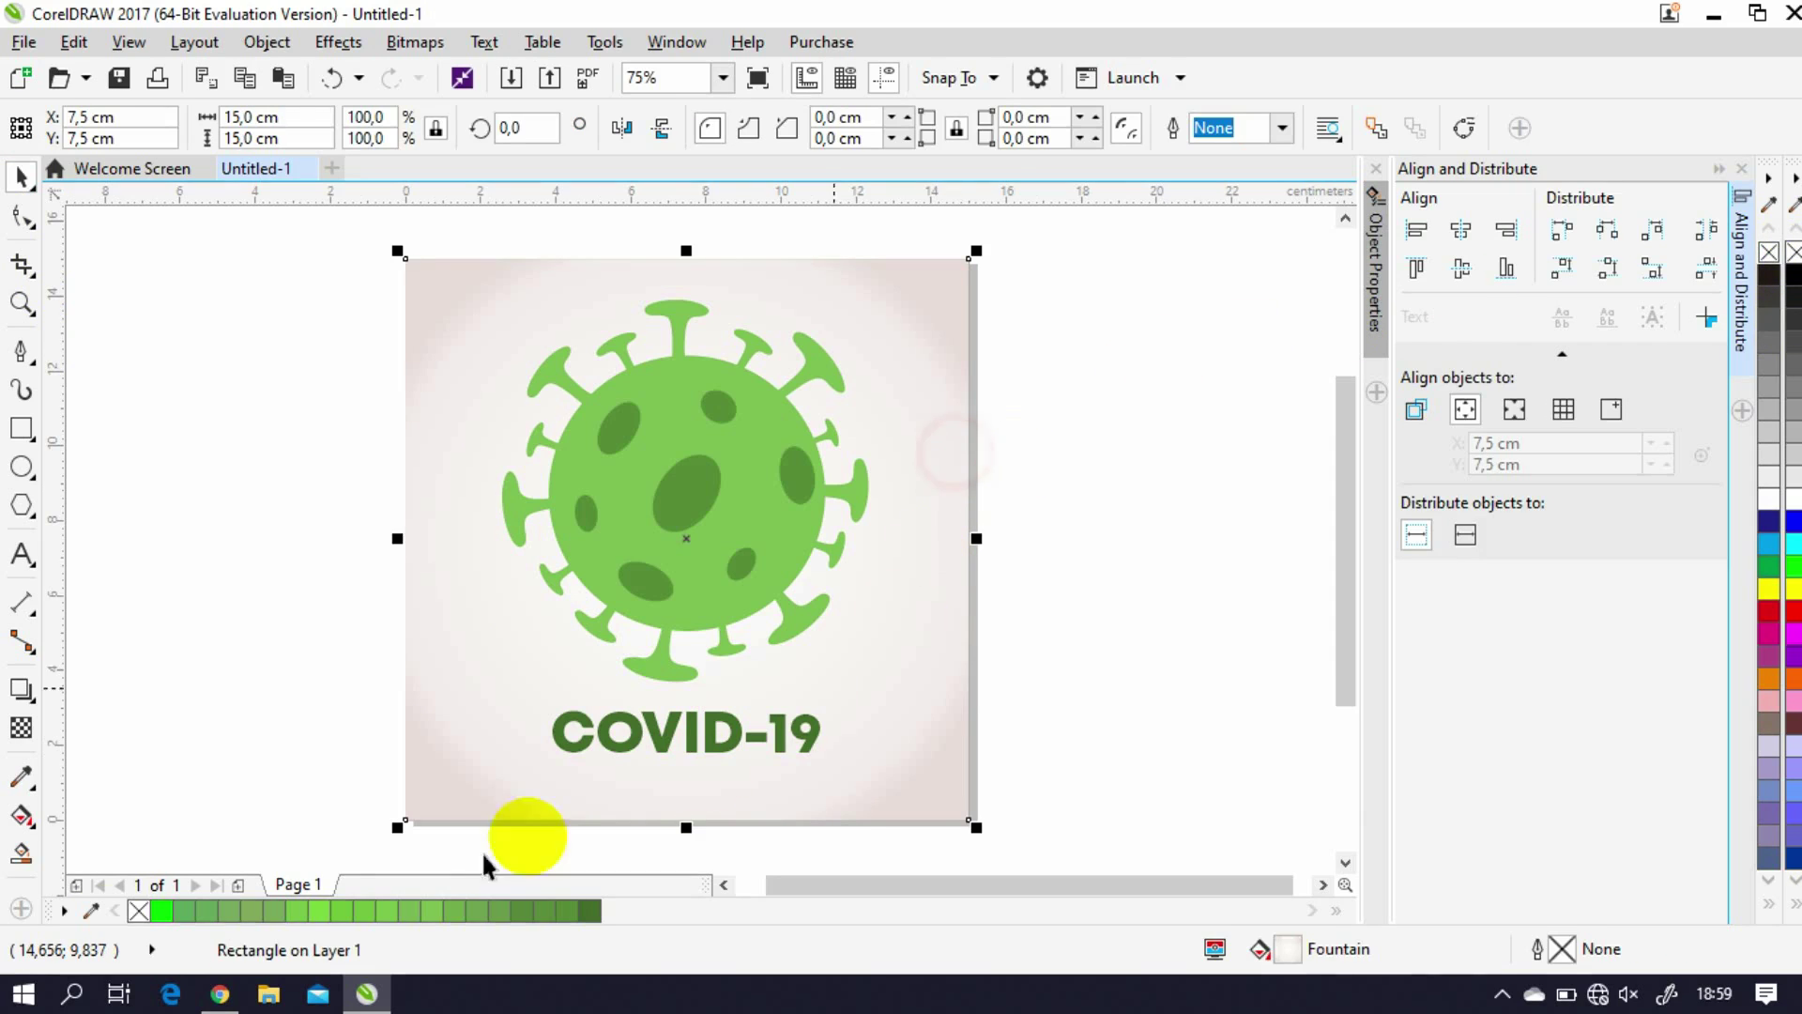
pyautogui.click(21, 815)
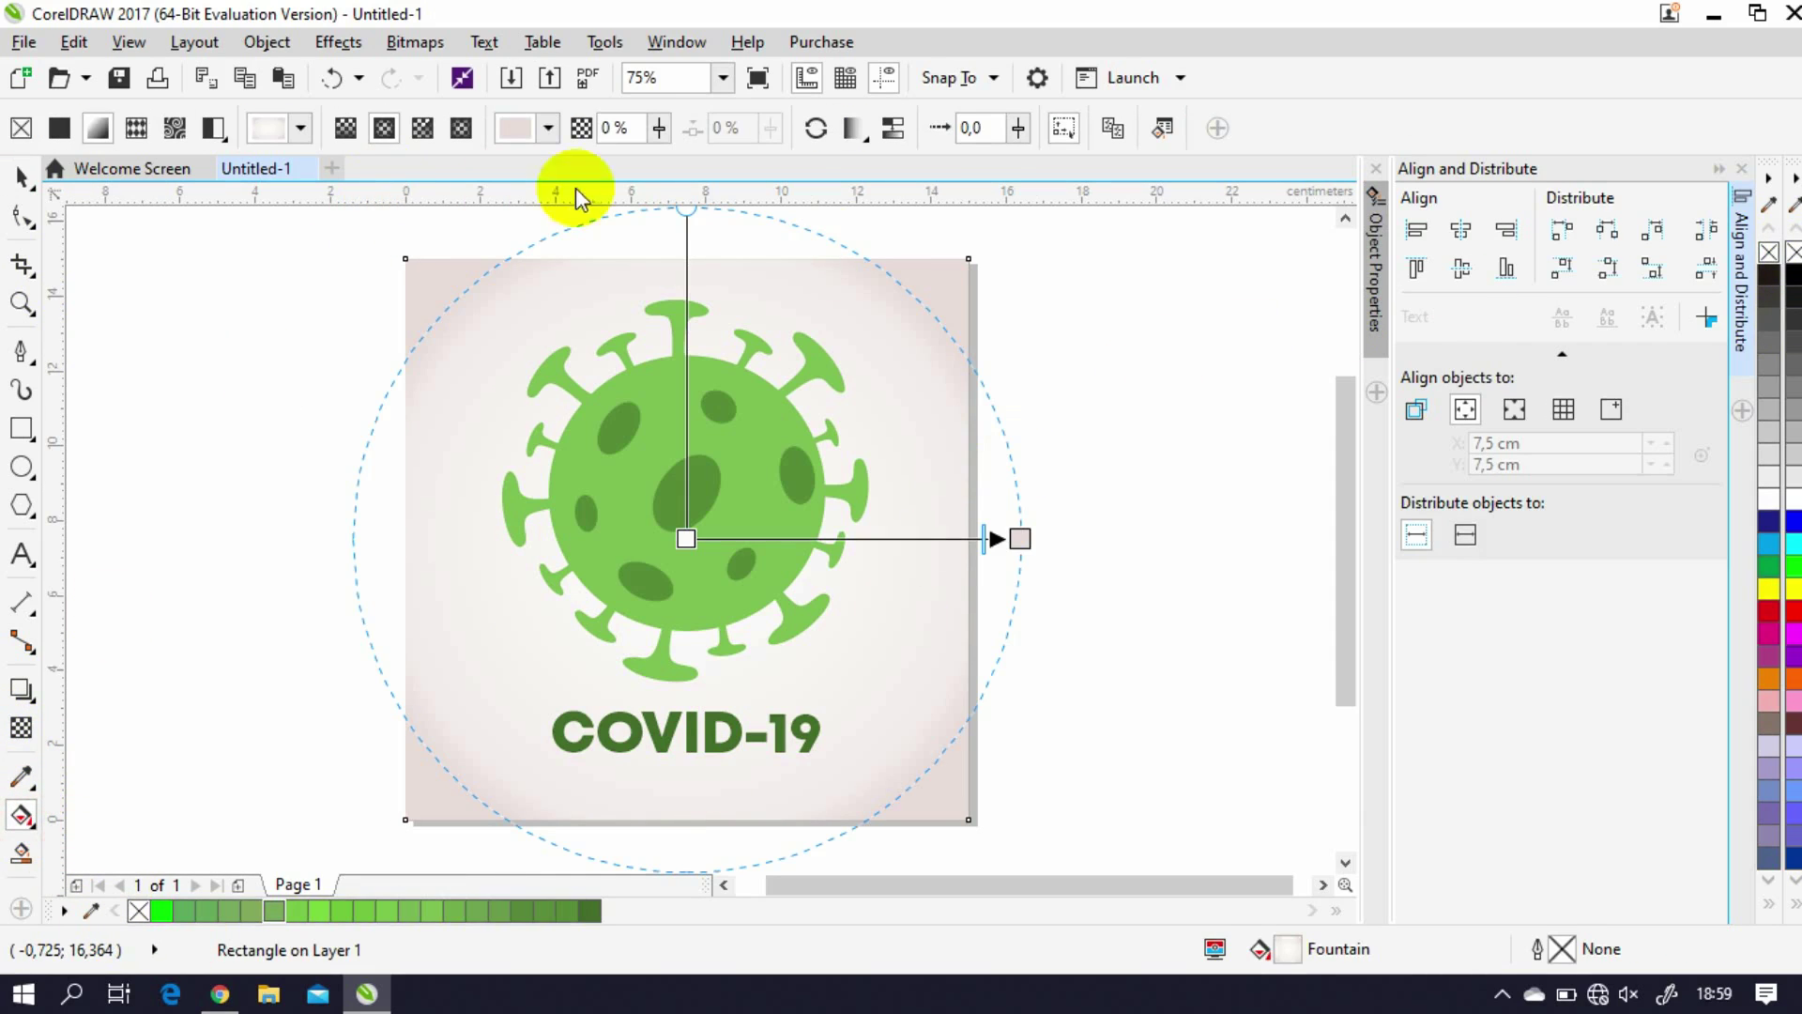
pyautogui.click(1019, 539)
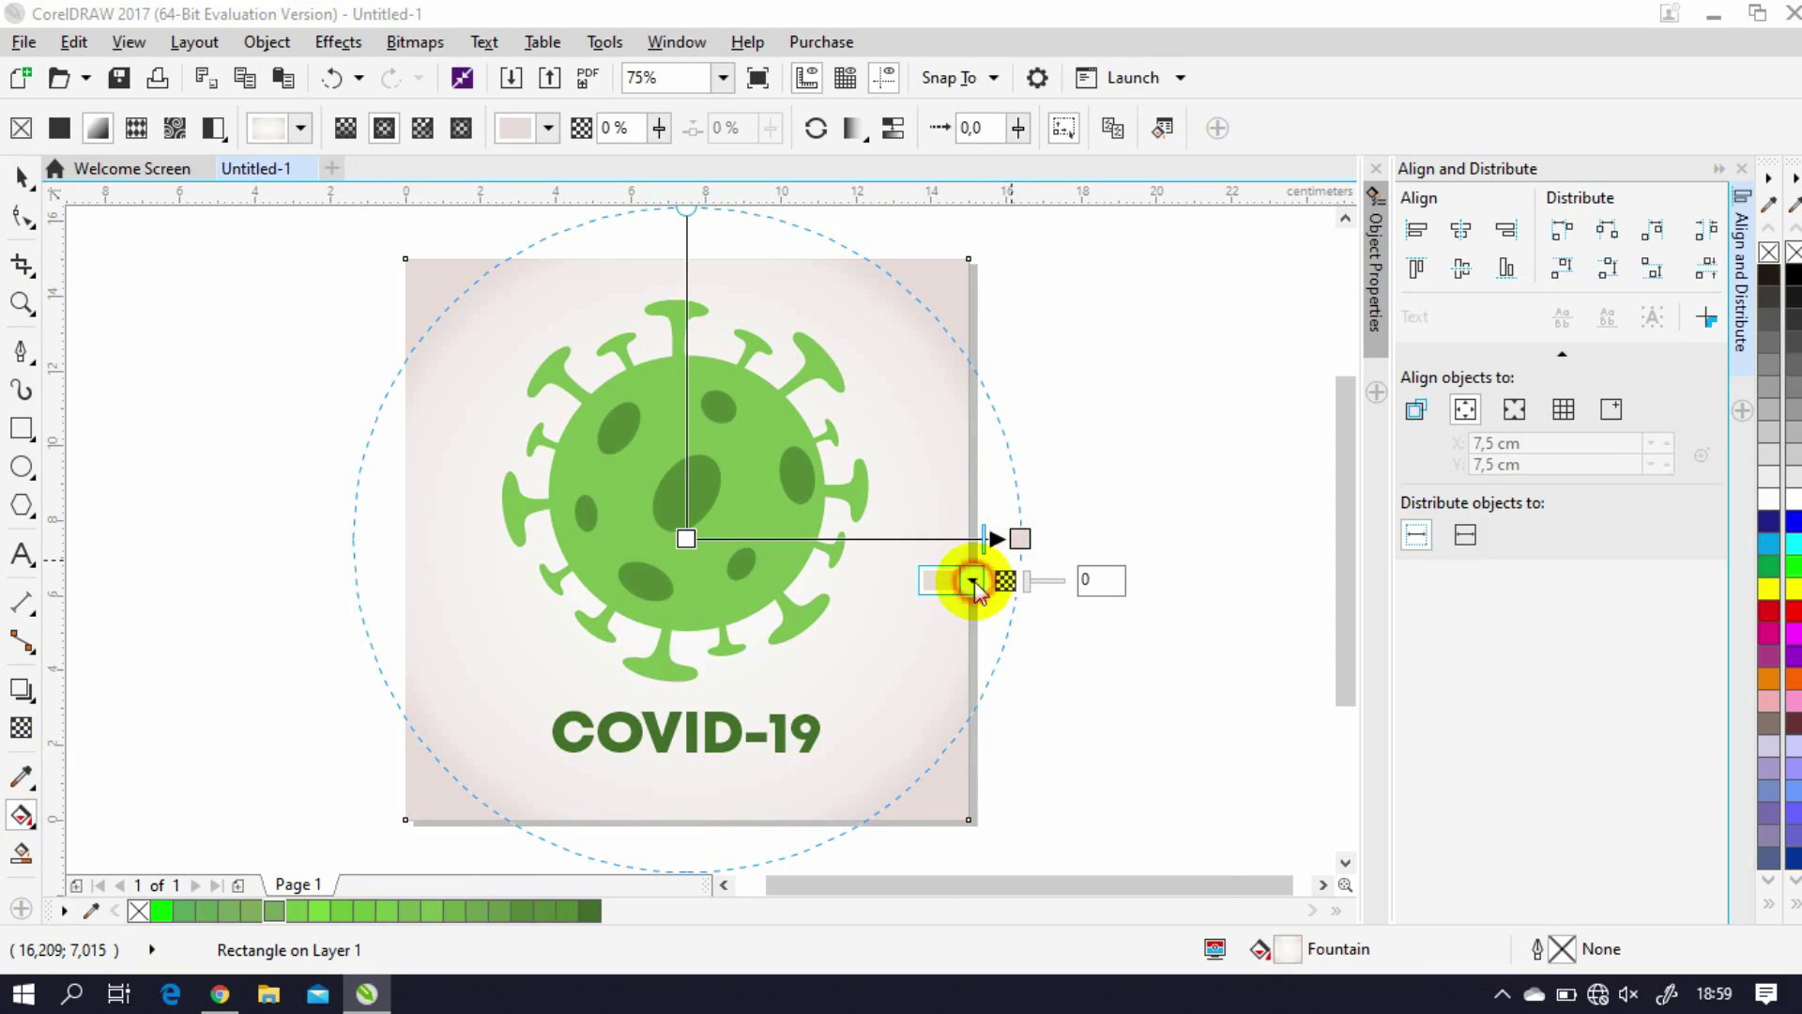
pyautogui.click(969, 580)
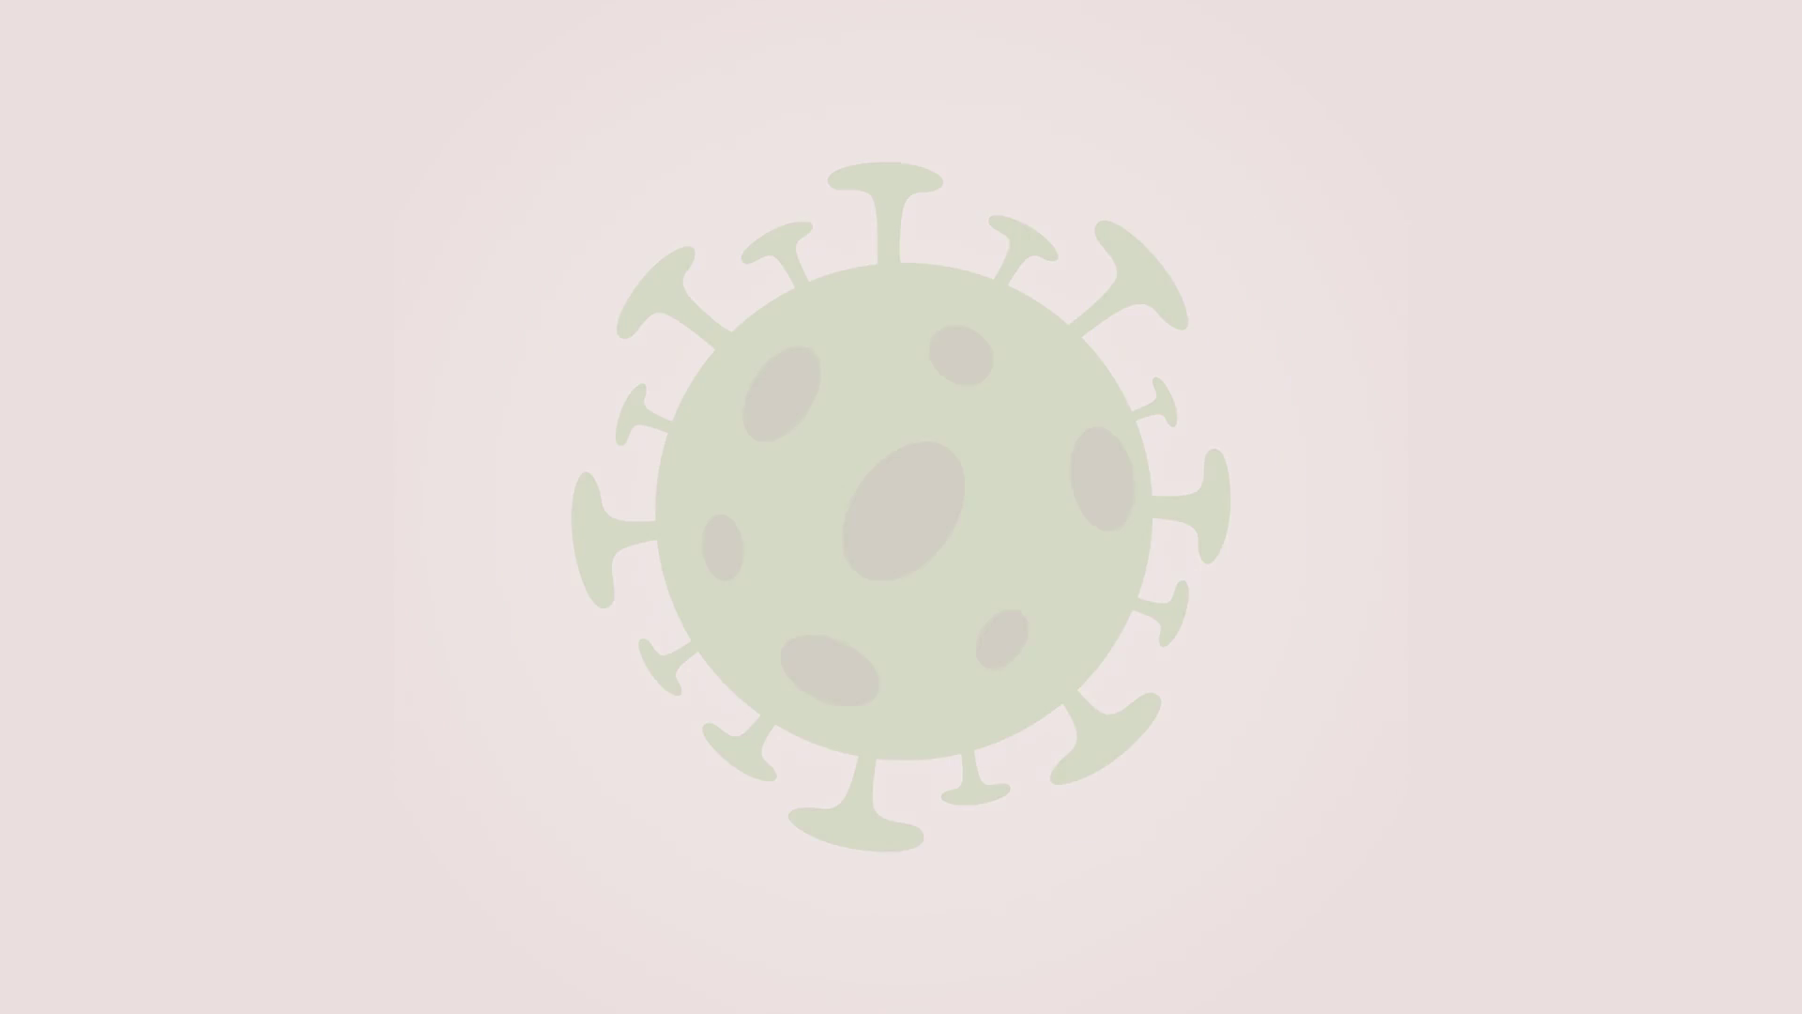